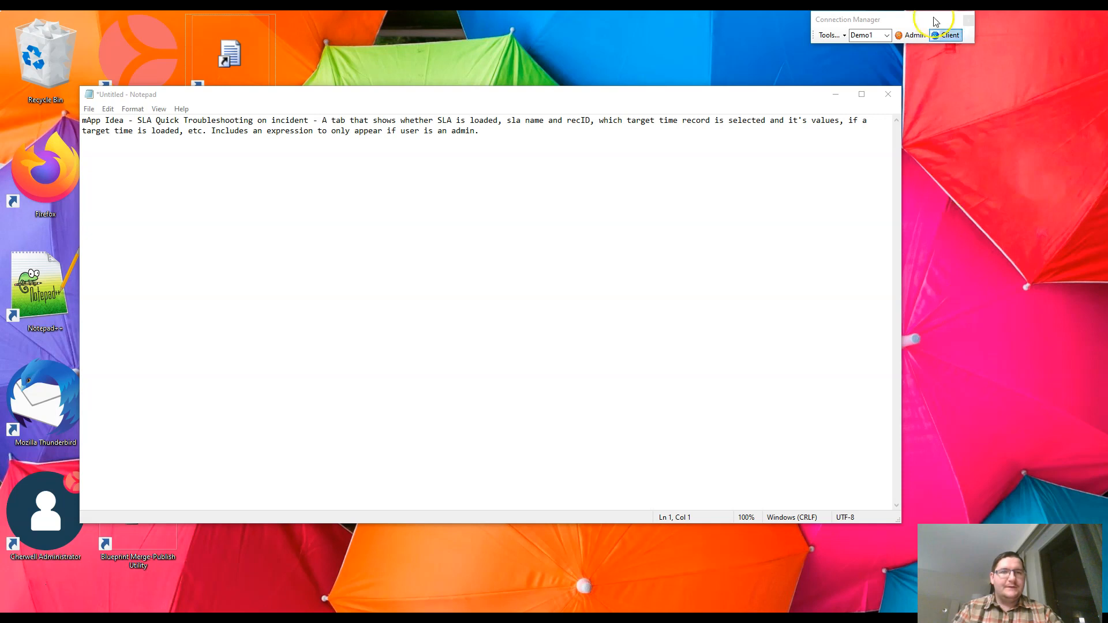
Launch the administrator tool on the Bluehat connection, minimise the notes window and maximise the administrator window
{"action": "left_click", "coordinate": [866, 35]}
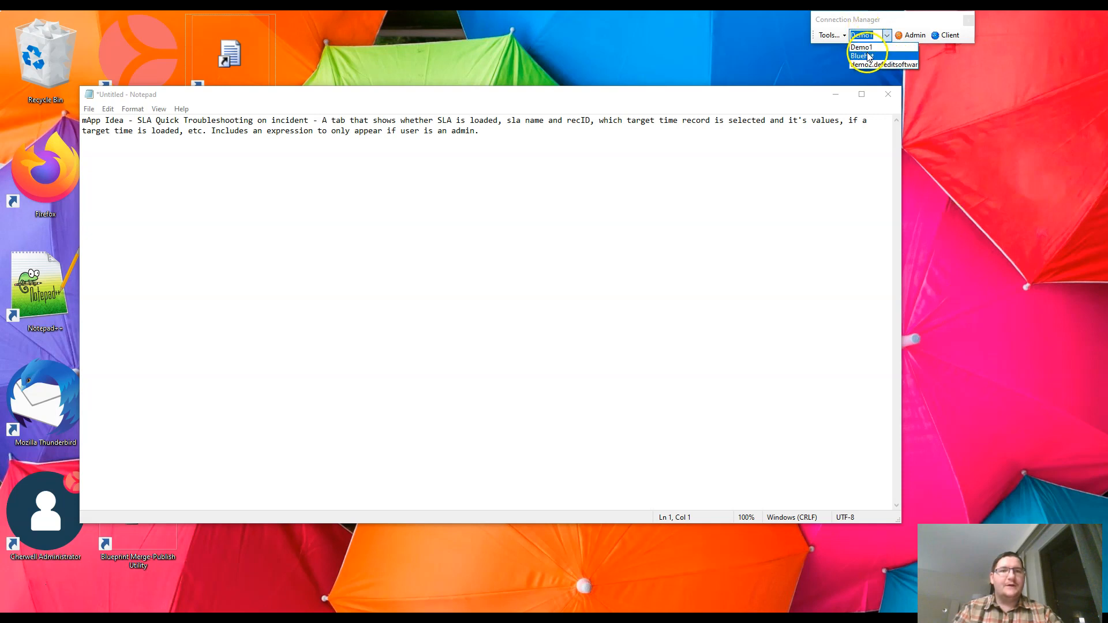
{"action": "left_click", "coordinate": [863, 56]}
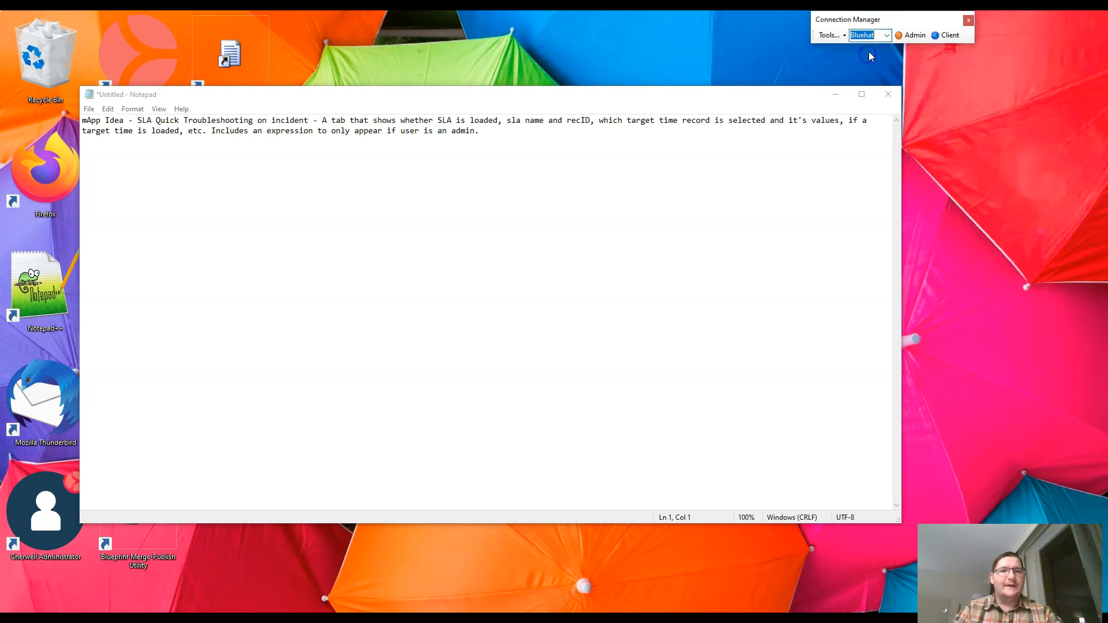
{"action": "left_click", "coordinate": [914, 36]}
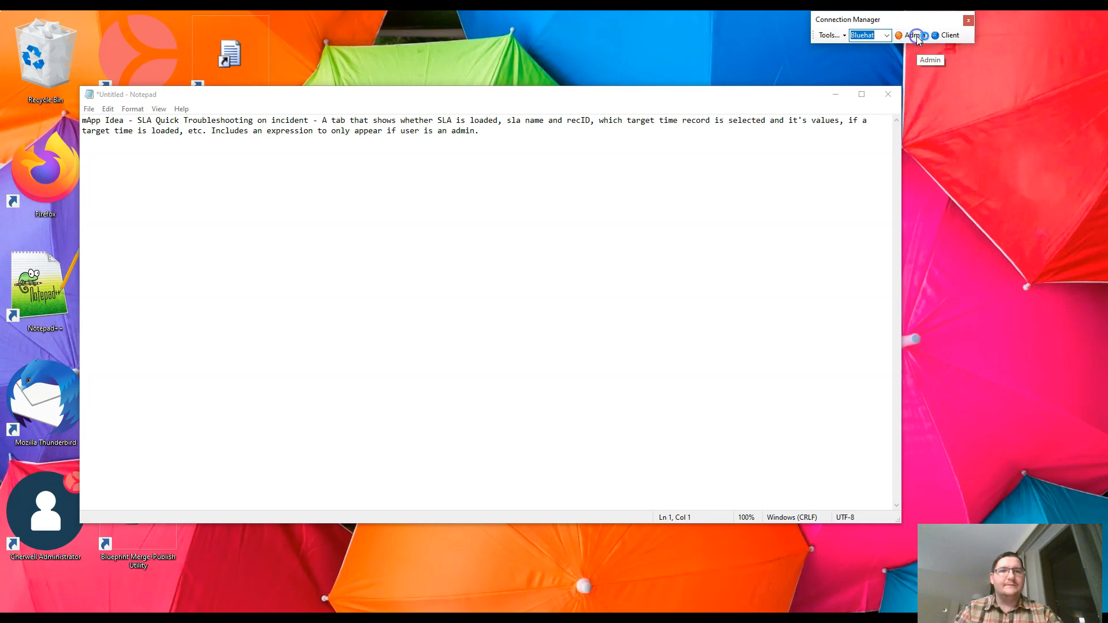
{"action": "left_click", "coordinate": [835, 94]}
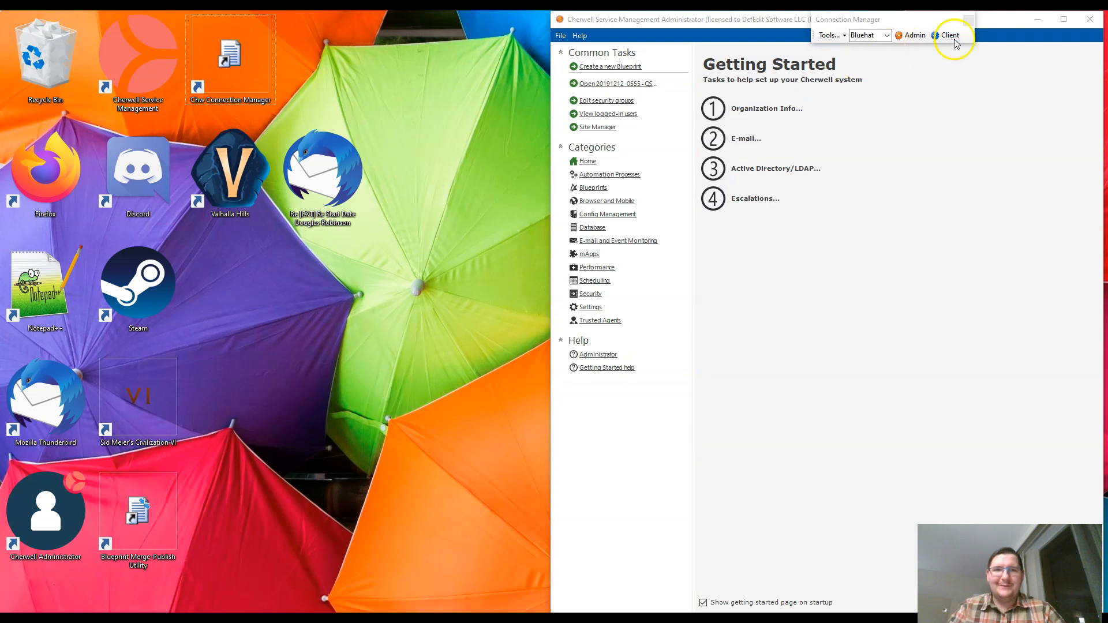
{"action": "double_click", "coordinate": [709, 20]}
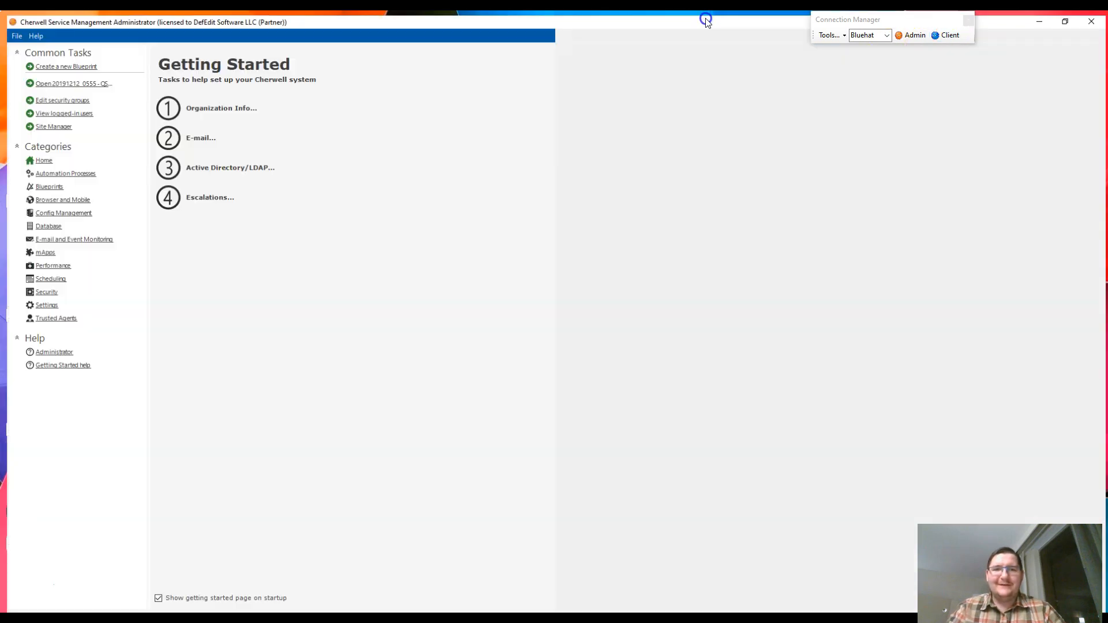
Create a new Blueprint and open the data of the supporting object Blueprint Status Tracking for editing
{"action": "left_click", "coordinate": [52, 184]}
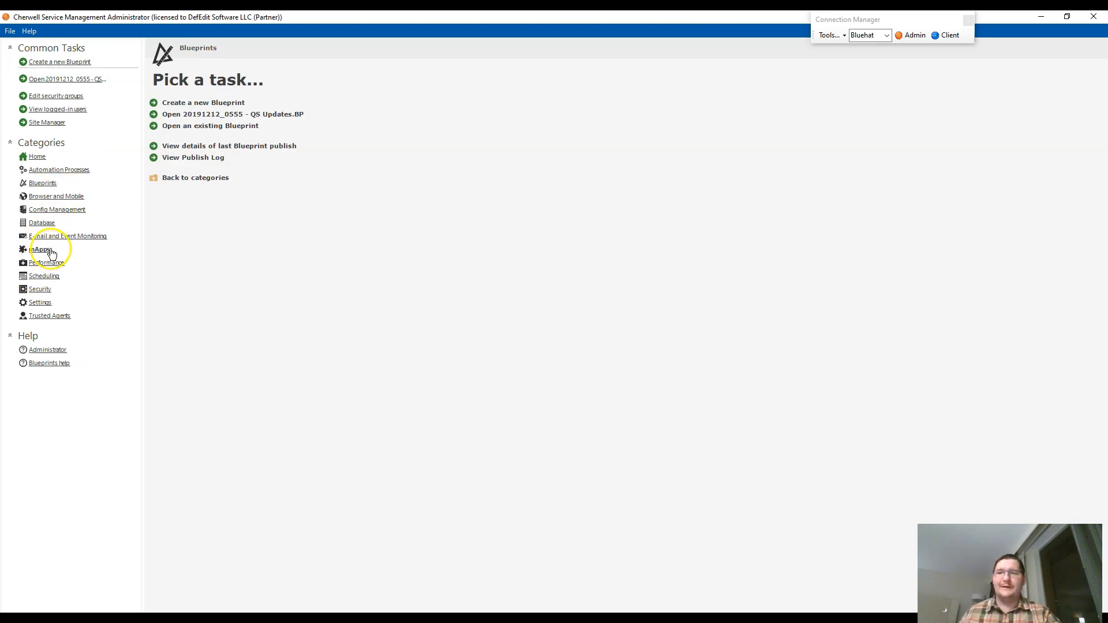
{"action": "left_click", "coordinate": [196, 107]}
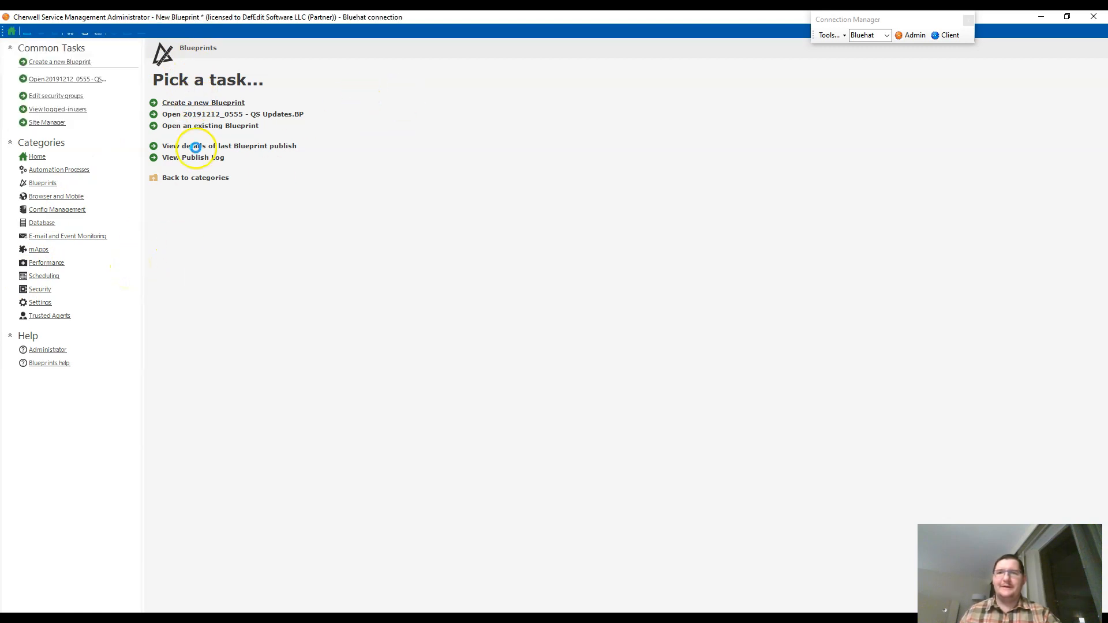
{"action": "left_click", "coordinate": [214, 144]}
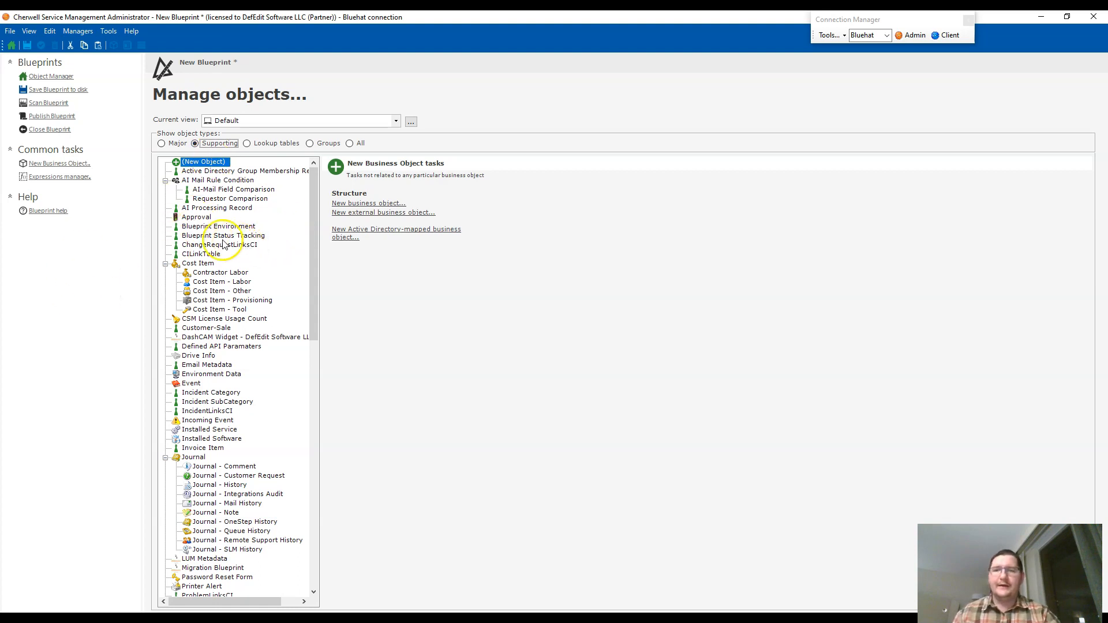
{"action": "left_click", "coordinate": [199, 236]}
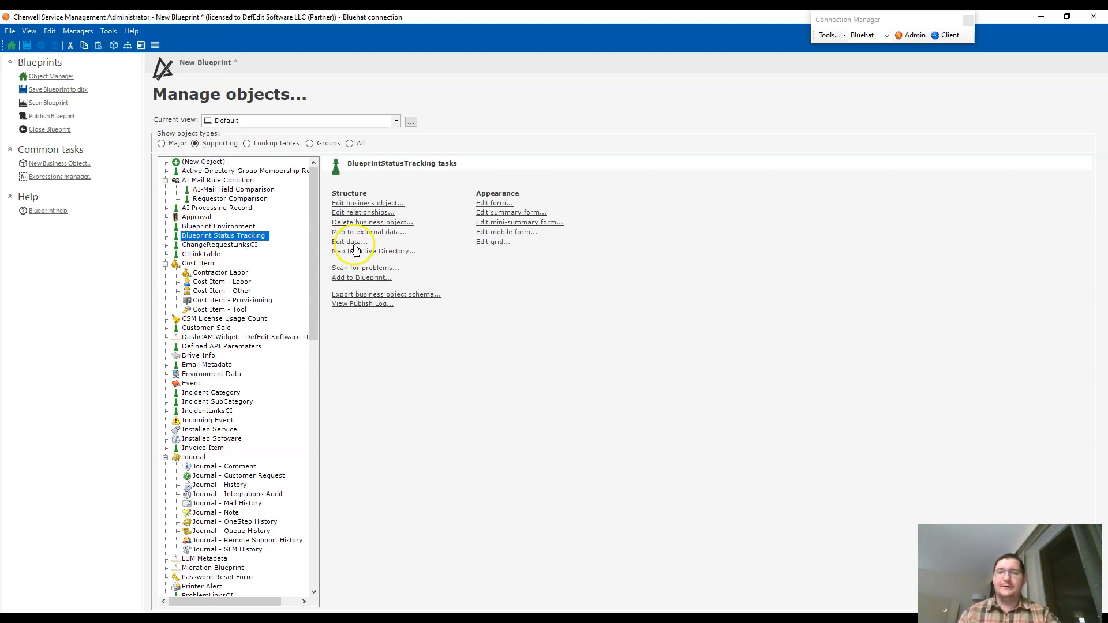
{"action": "left_click", "coordinate": [354, 243]}
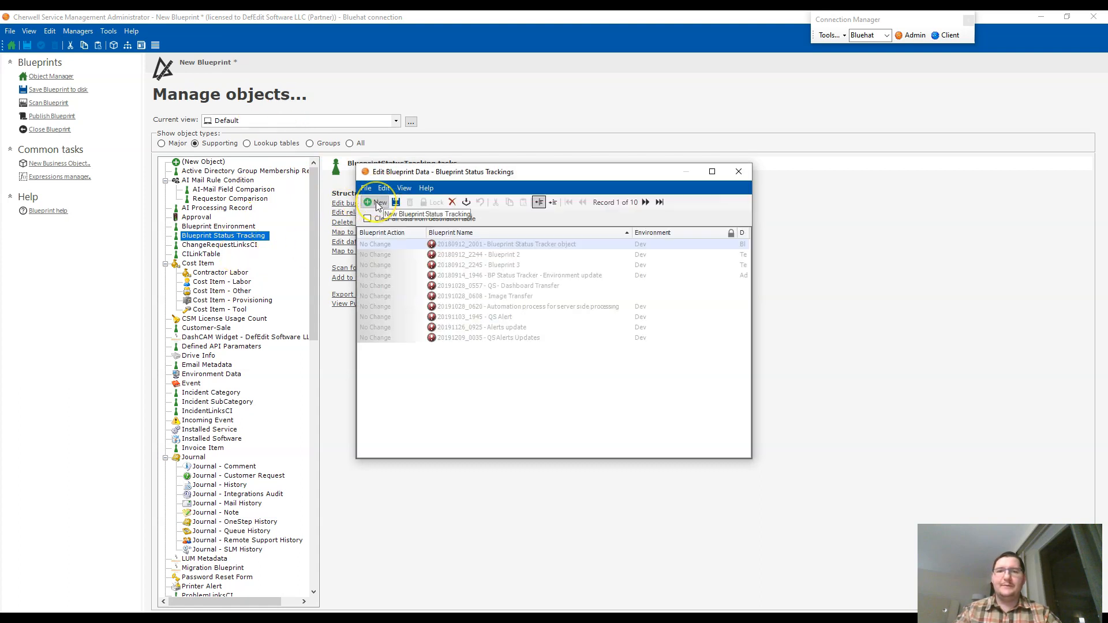
Add a Blueprint Status Tracking record and append "SLA Troubleshooting mApp" to its prefilled Blueprint name
{"action": "left_click", "coordinate": [378, 204]}
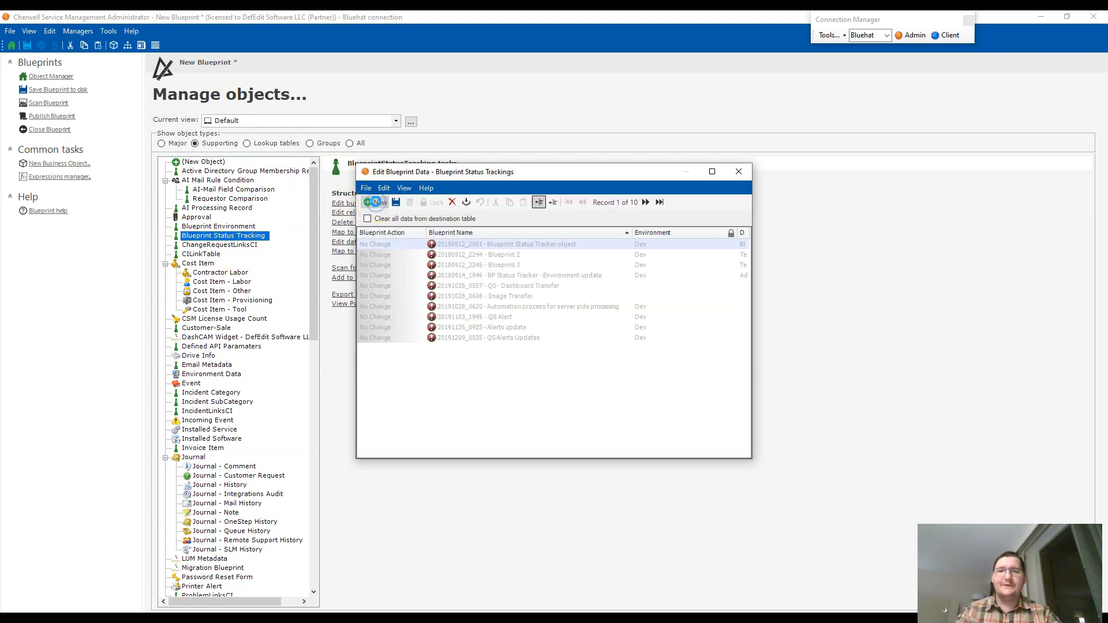
{"action": "left_click", "coordinate": [499, 242]}
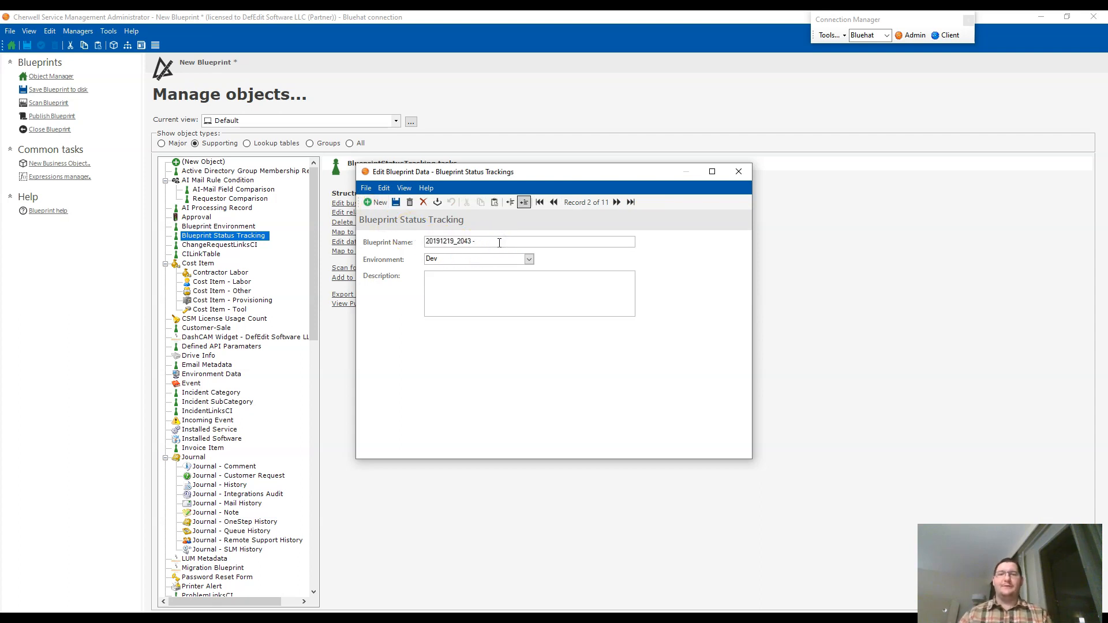
{"action": "left_click_drag", "start_coordinate": [499, 242], "coordinate": [544, 262]}
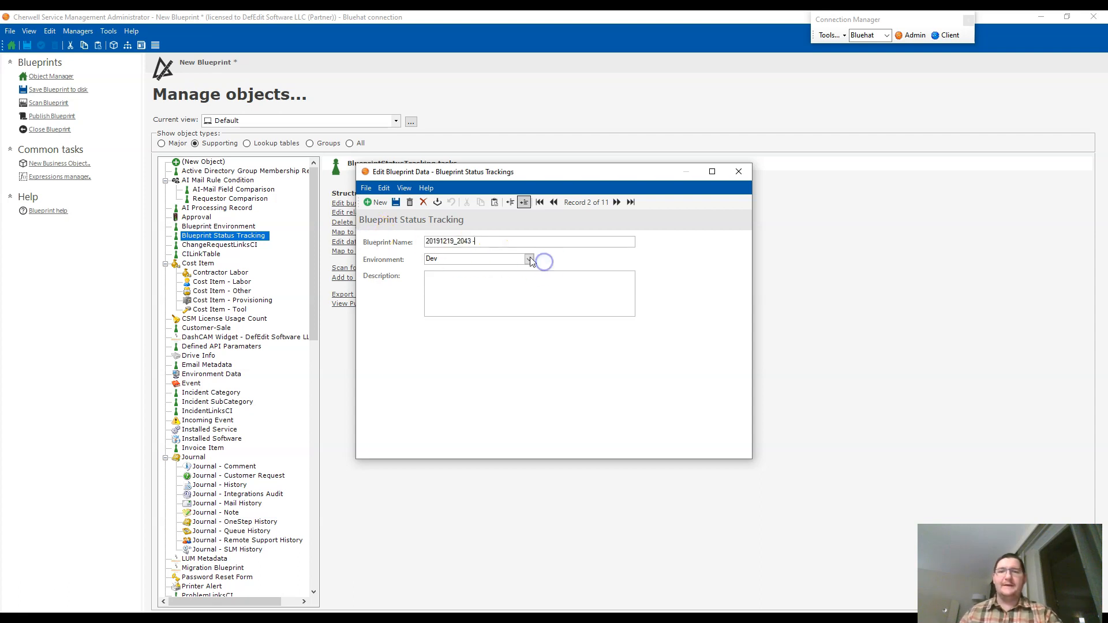
{"action": "left_click", "coordinate": [490, 242]}
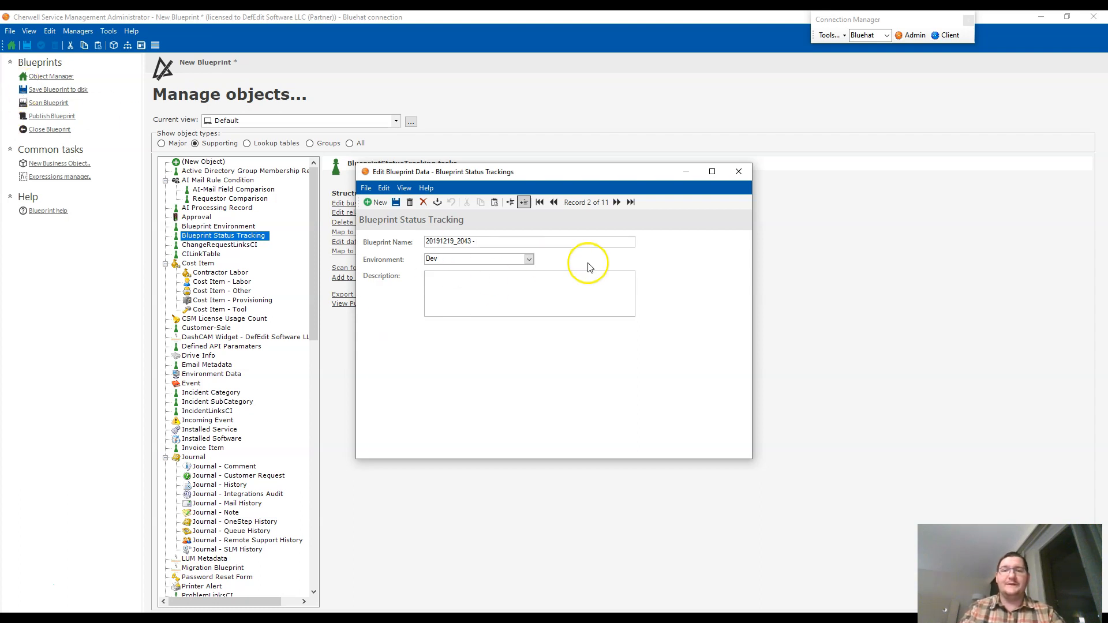
{"action": "type", "text": "SLA Troubleshooting mApp"}
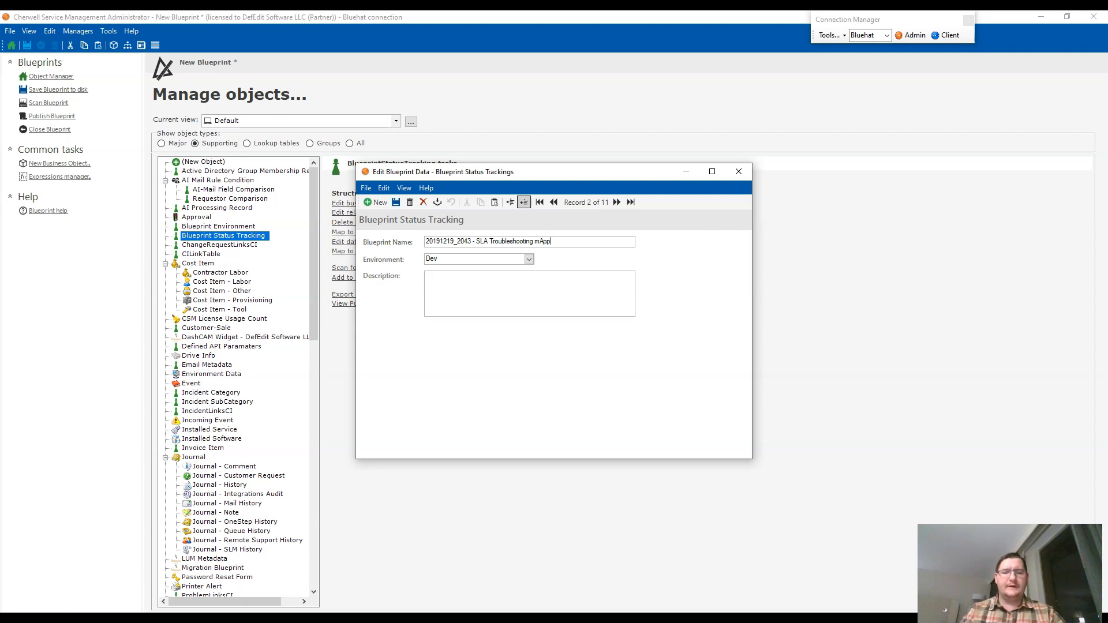
Copy the full Blueprint name, save the tracking record and close the data editor after returning to the record list
{"action": "key", "text": "ctrl+a"}
{"action": "key", "text": "ctrl+c"}
{"action": "key", "text": "ctrl+s"}
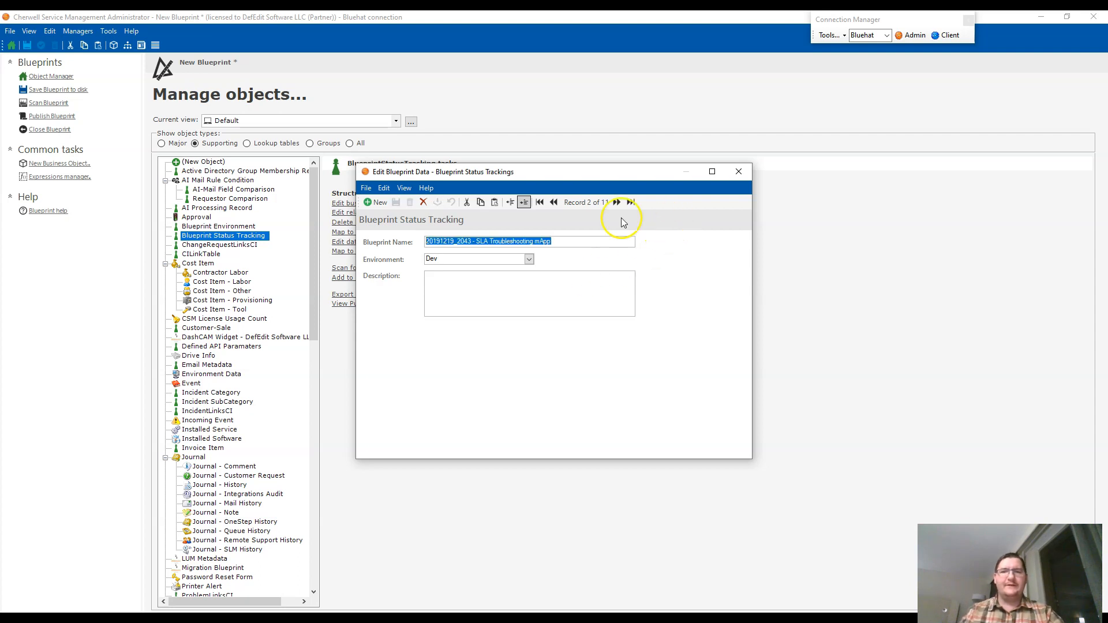
{"action": "left_click", "coordinate": [509, 203]}
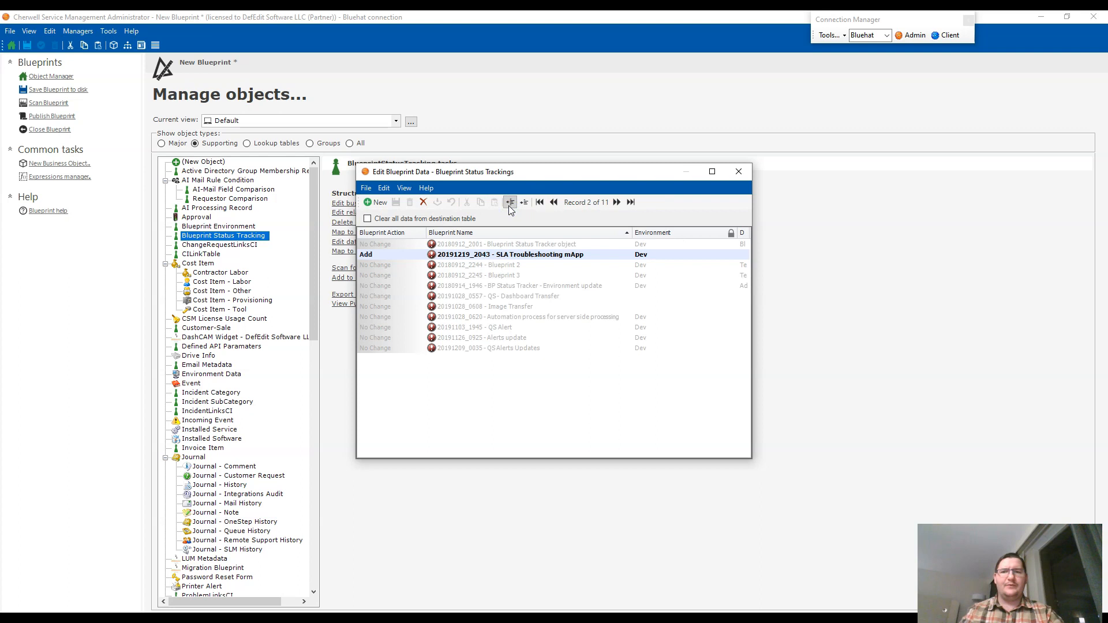
{"action": "left_click", "coordinate": [739, 172]}
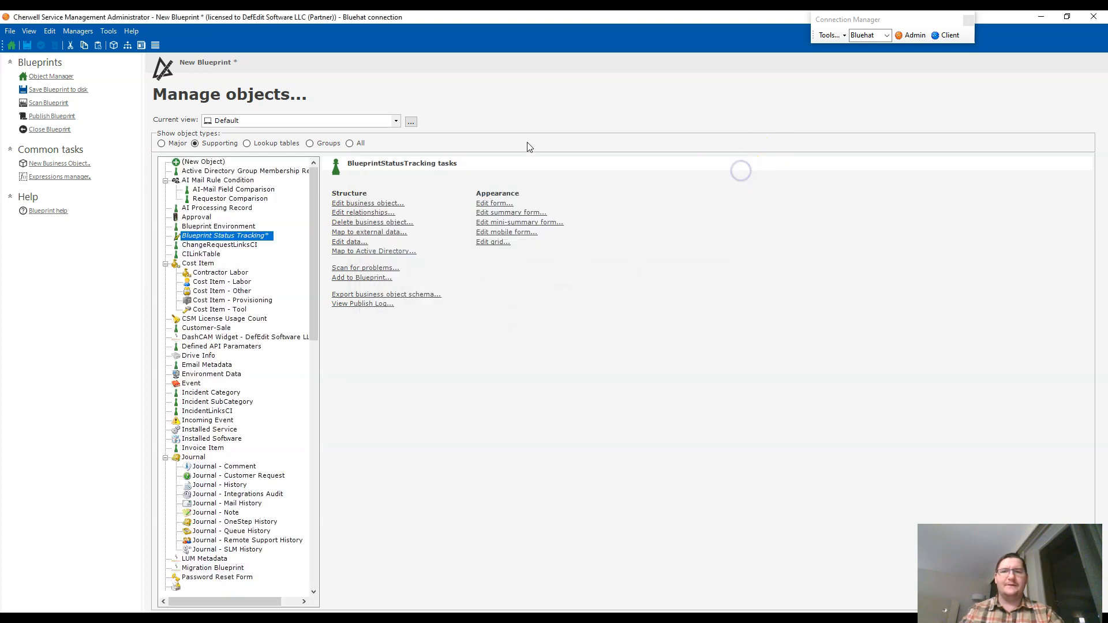
Save the Blueprint to disk in the Quick Strategy Blueprints folder, using the copied name "20191219_2043 - SLA Troubleshooting mApp"
{"action": "left_click", "coordinate": [58, 90]}
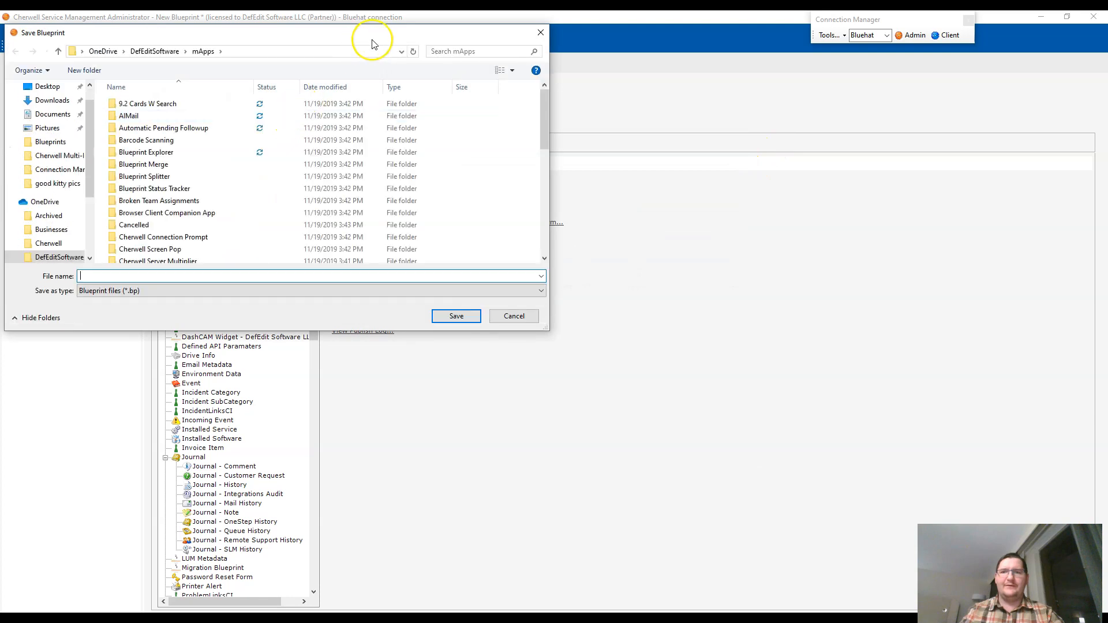
{"action": "left_click_drag", "start_coordinate": [371, 45], "coordinate": [613, 194]}
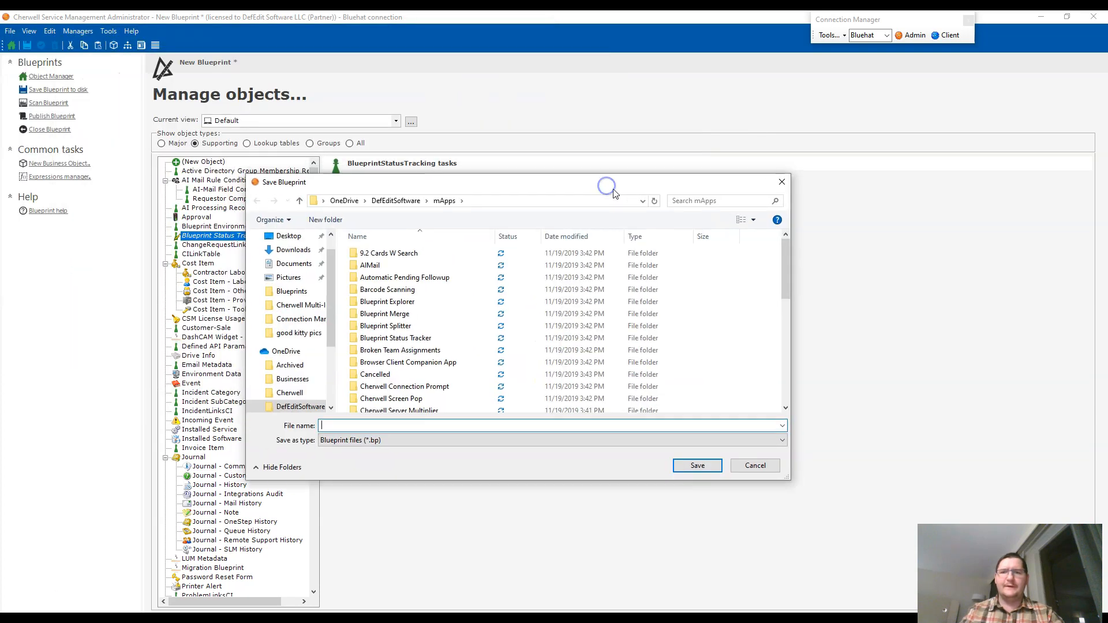
{"action": "left_click", "coordinate": [392, 202]}
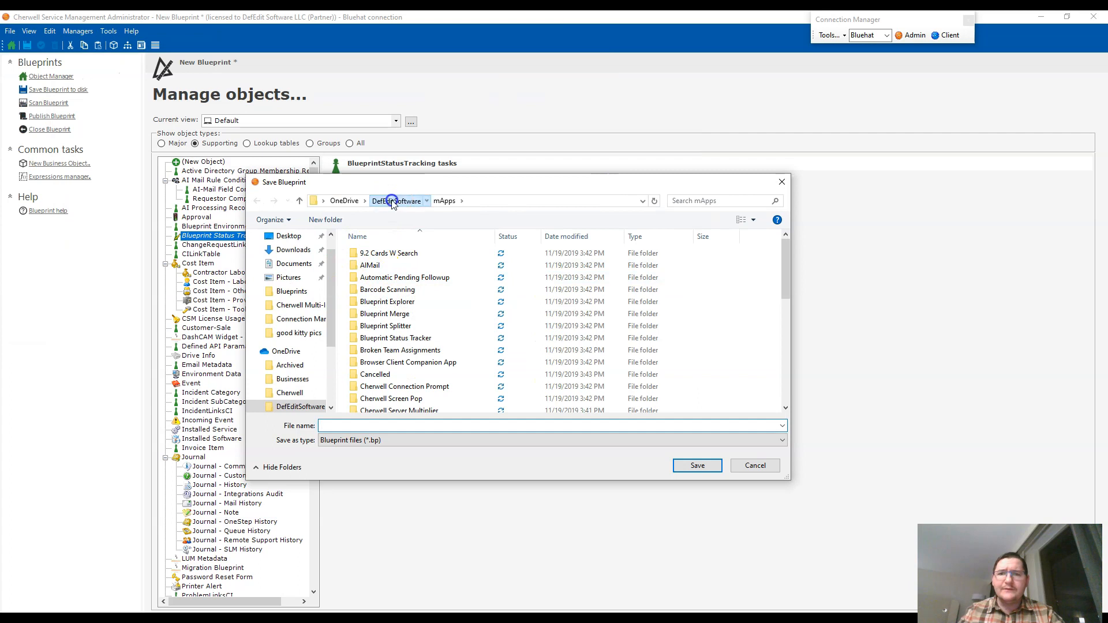
{"action": "left_click", "coordinate": [308, 297]}
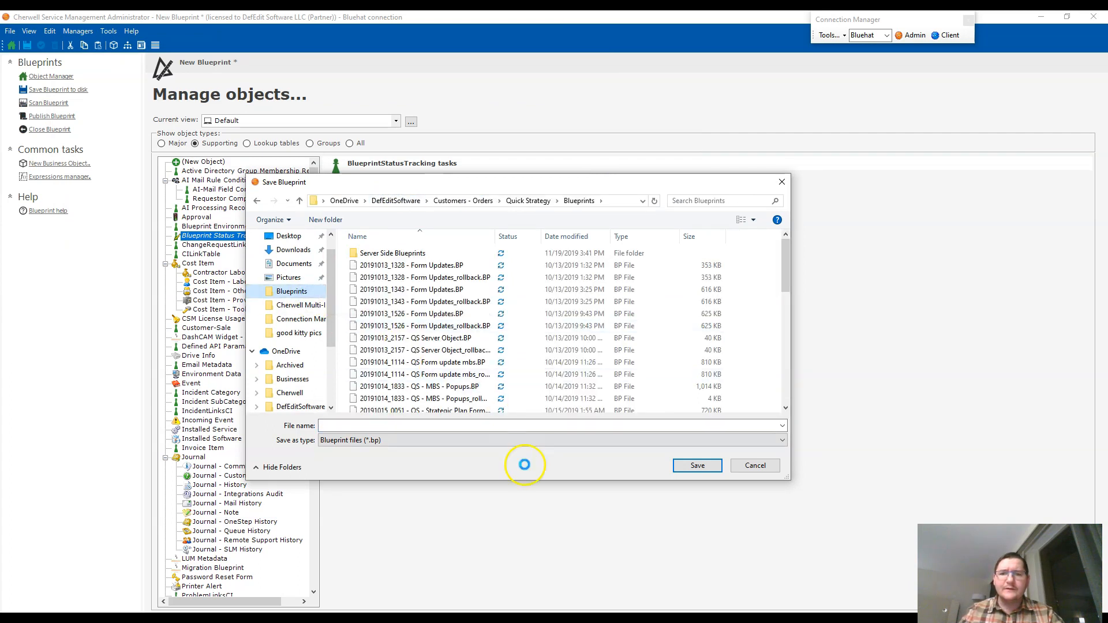
{"action": "left_click", "coordinate": [566, 428]}
{"action": "key", "text": "ctrl+v"}
{"action": "key", "text": "Return"}
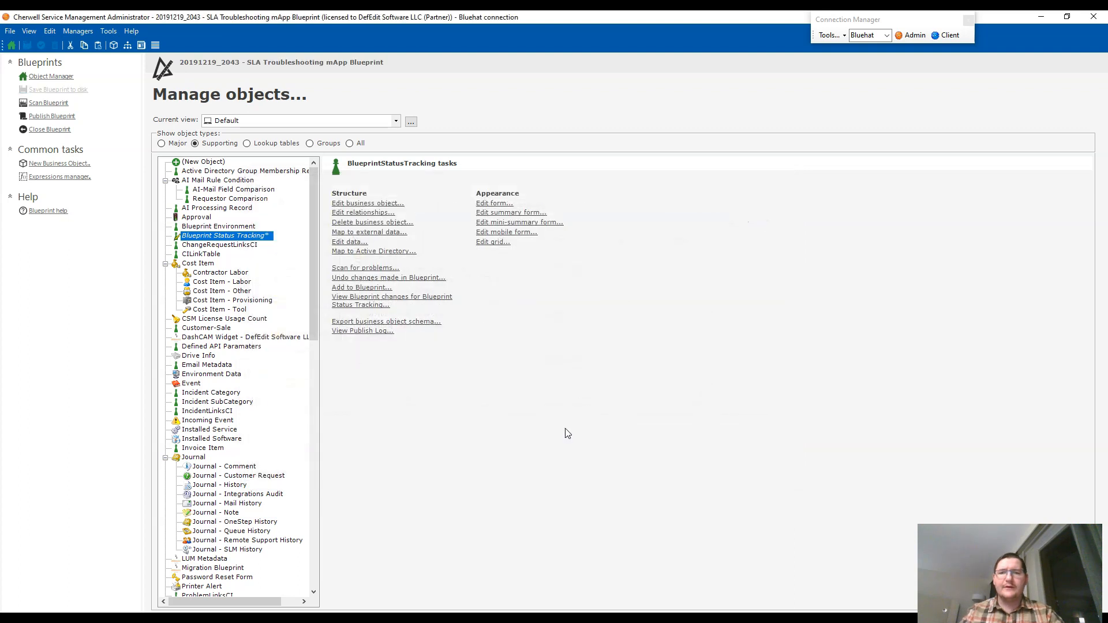
Open the form of the major object Incident for editing
{"action": "left_click", "coordinate": [173, 145]}
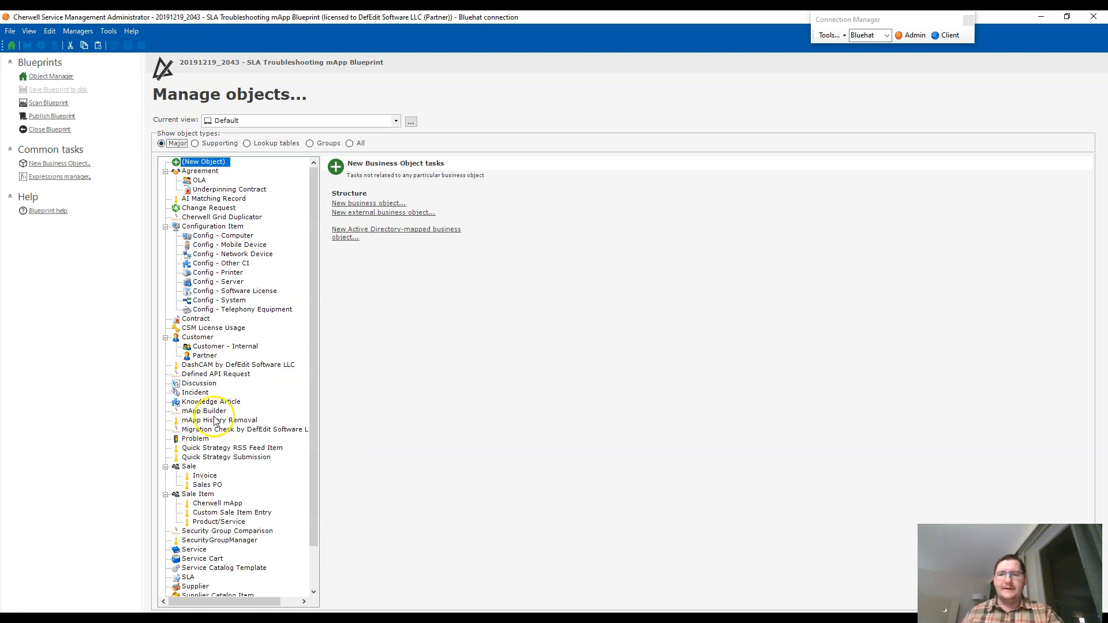
{"action": "left_click", "coordinate": [195, 393]}
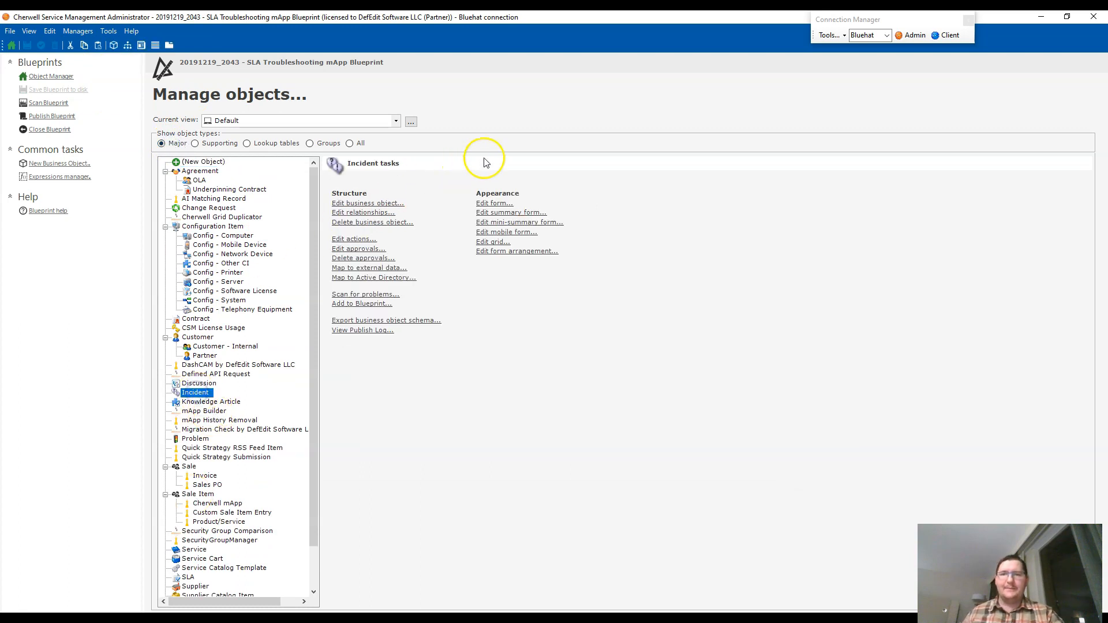
{"action": "left_click", "coordinate": [489, 204]}
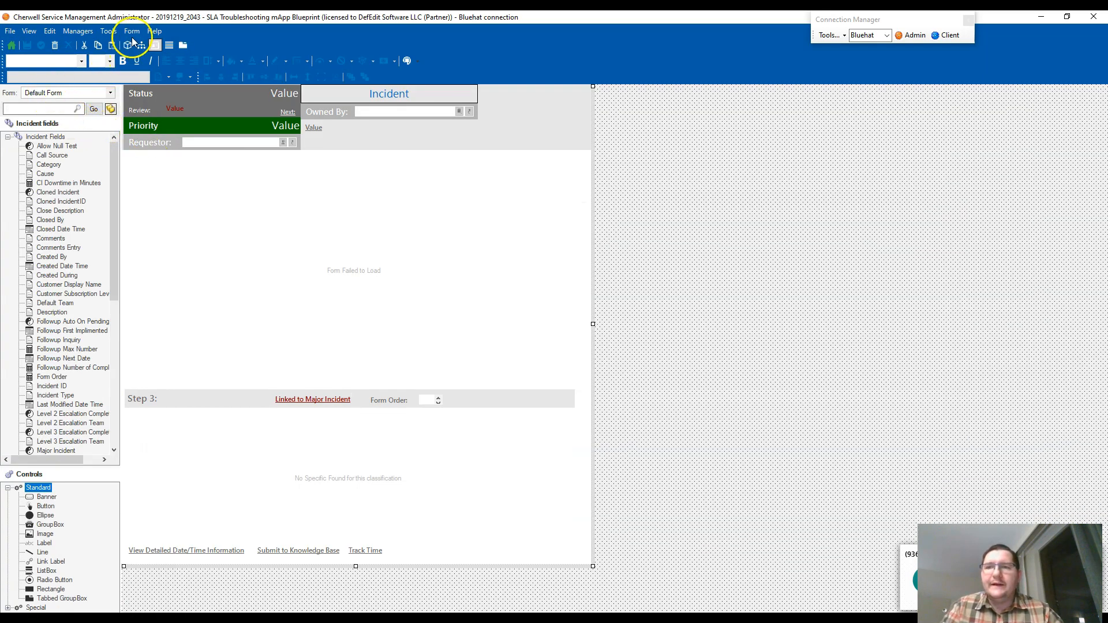
Create a new Incident form named "DES SLA Troubleshooting"
{"action": "left_click", "coordinate": [137, 33]}
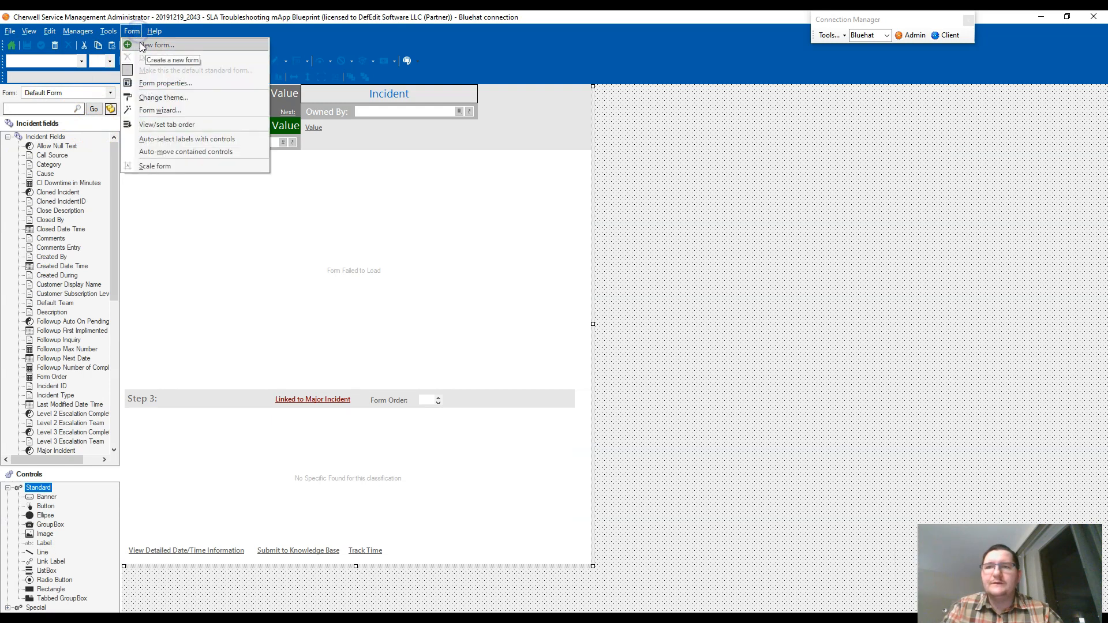
{"action": "left_click", "coordinate": [149, 44]}
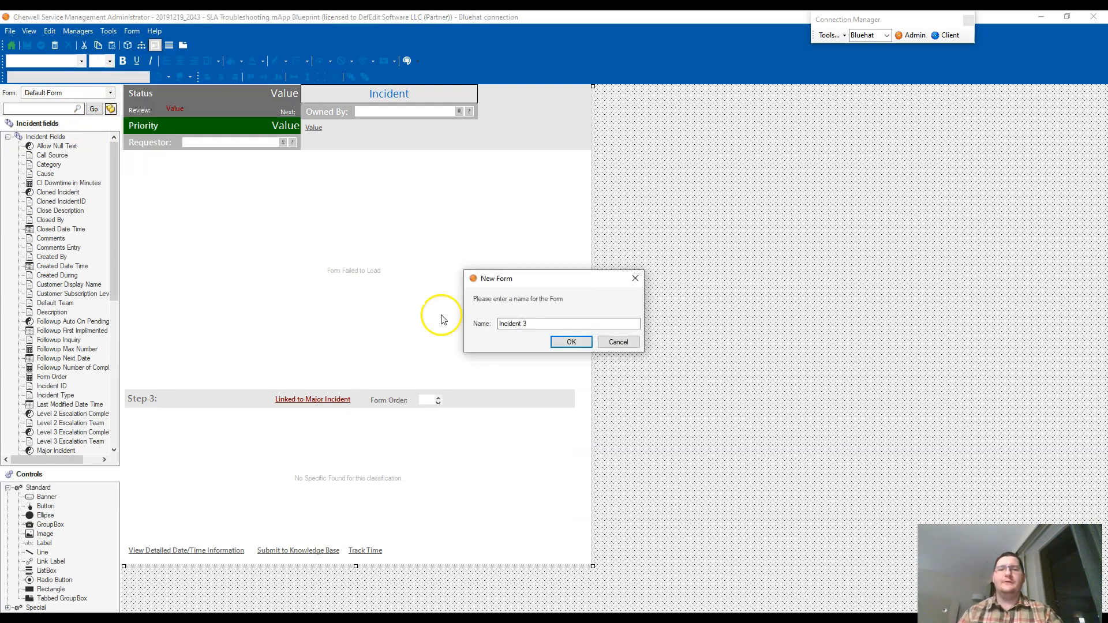
{"action": "triple_click", "coordinate": [581, 323]}
{"action": "type", "text": "DES SLA Troubleshooting"}
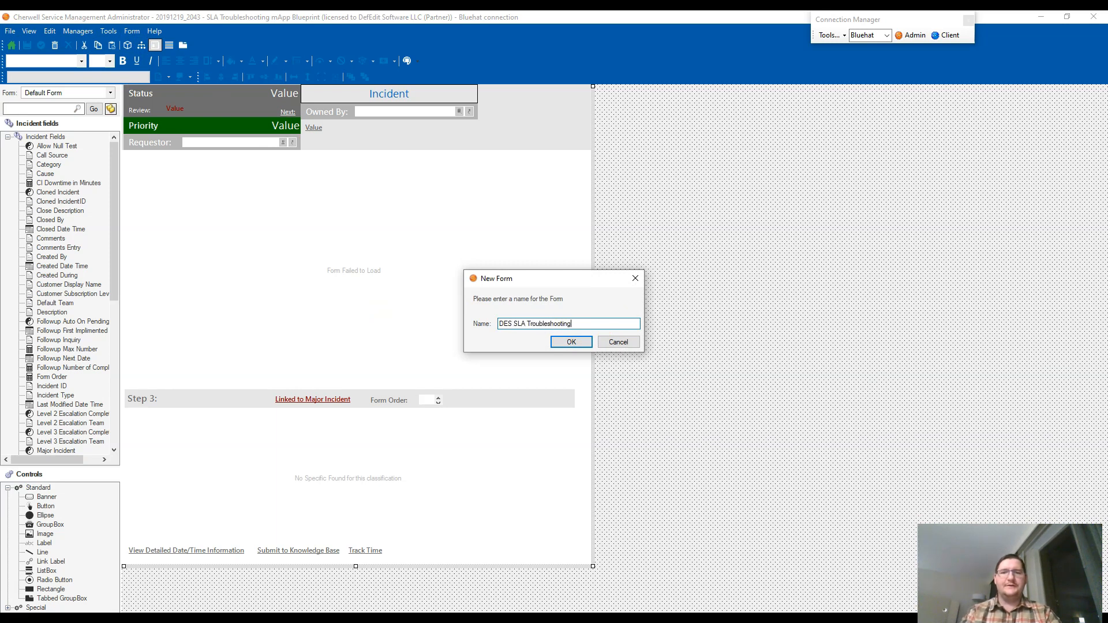
{"action": "key", "text": "Return"}
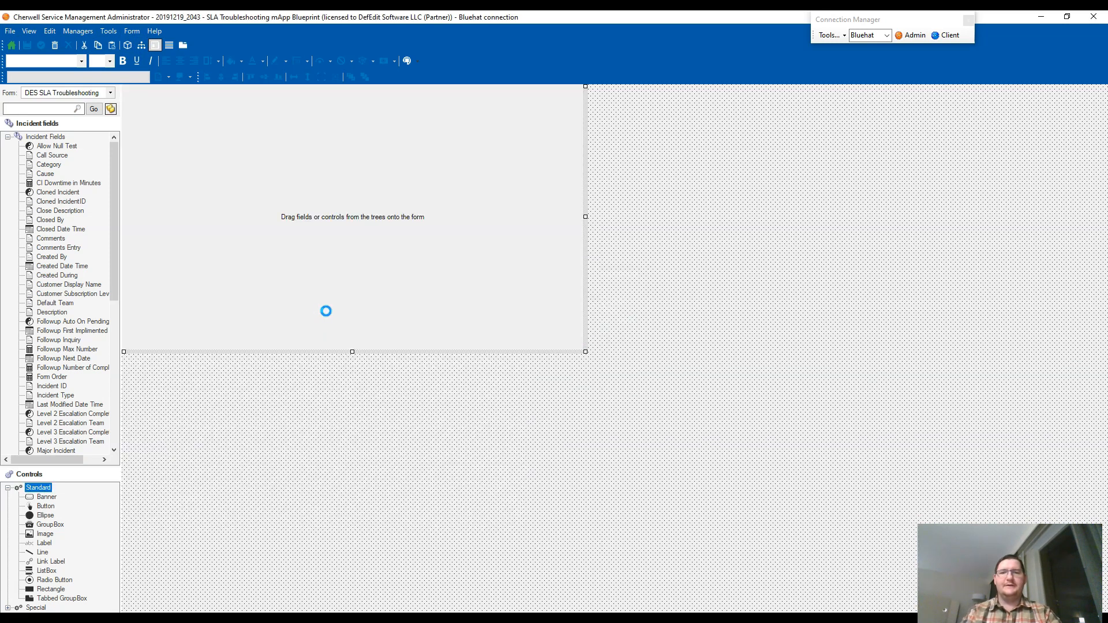
Set the new form's background to the web colour White and save the Blueprint
{"action": "right_click", "coordinate": [217, 178]}
{"action": "mouse_move", "coordinate": [257, 184]}
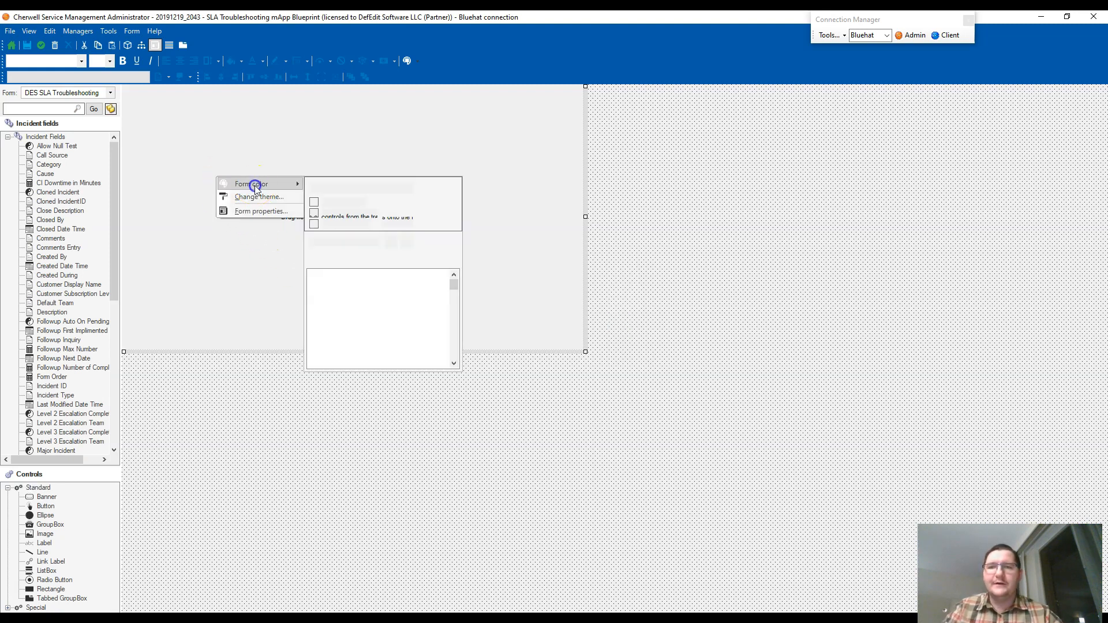
{"action": "left_click", "coordinate": [381, 265]}
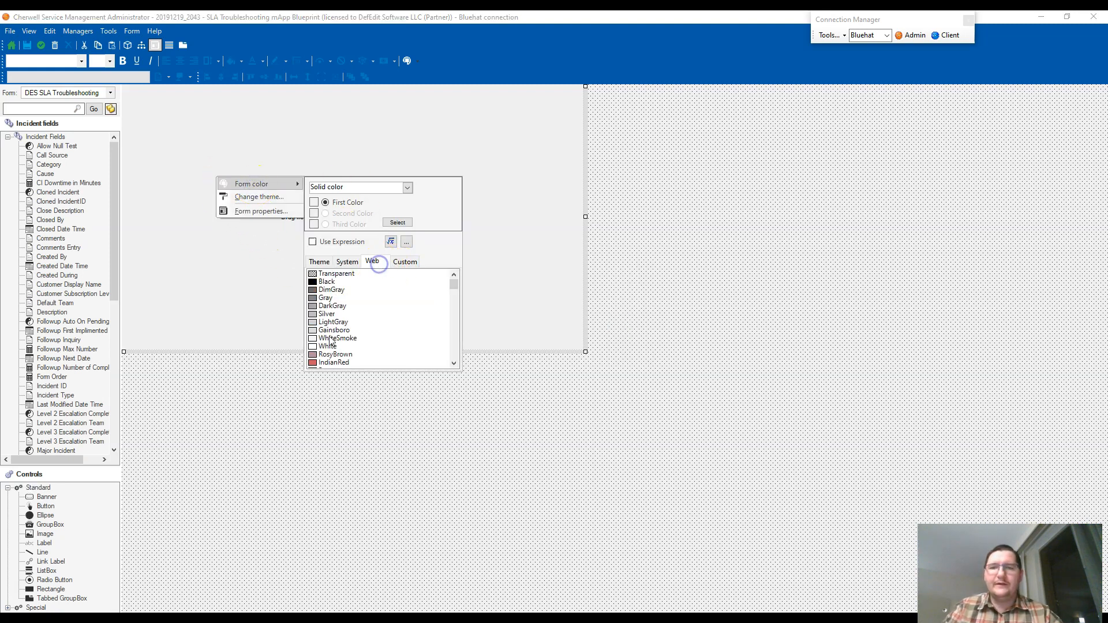
{"action": "left_click", "coordinate": [340, 347]}
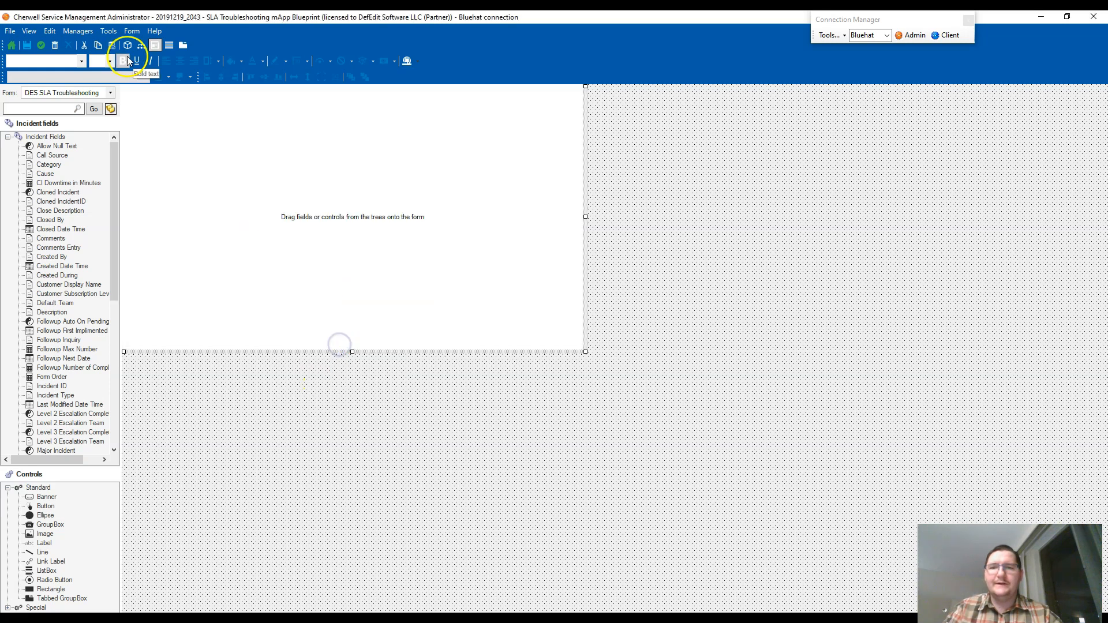
{"action": "left_click", "coordinate": [26, 45]}
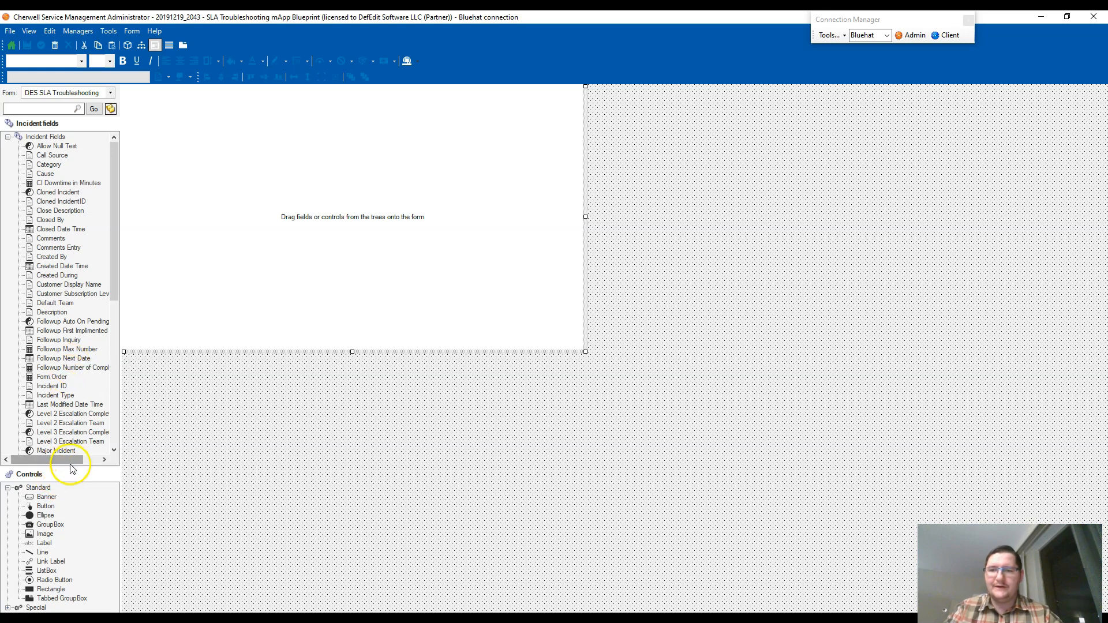
Add a rectangle to the upper-left corner of the DES SLA Troubleshooting form
{"action": "left_click_drag", "start_coordinate": [72, 466], "coordinate": [109, 301]}
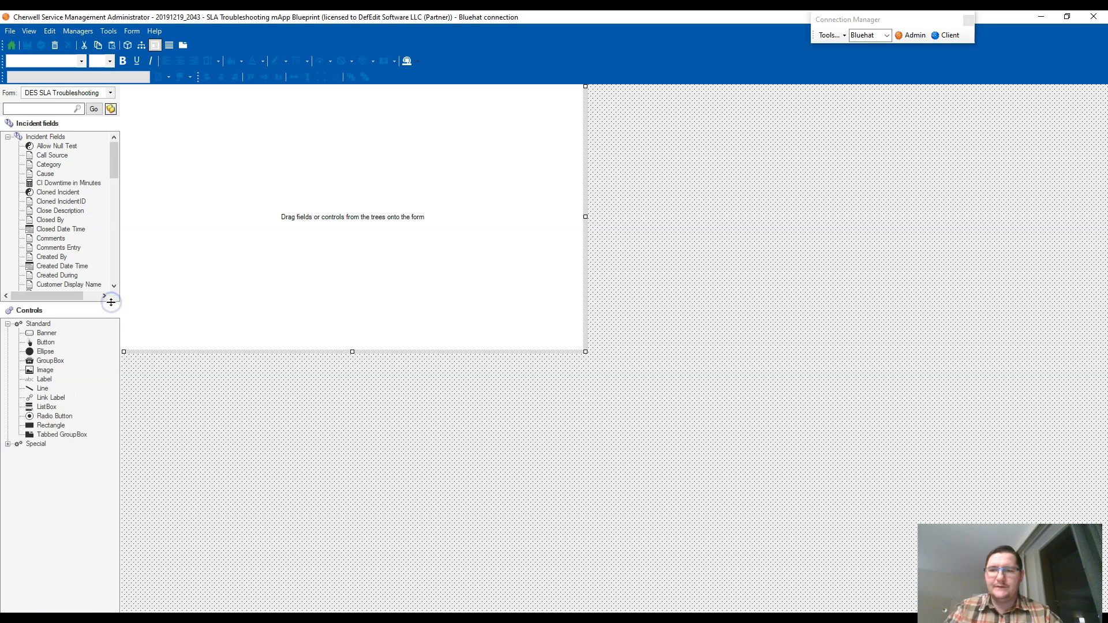
{"action": "left_click_drag", "start_coordinate": [50, 425], "coordinate": [131, 271]}
{"action": "left_click_drag", "start_coordinate": [154, 188], "coordinate": [146, 105]}
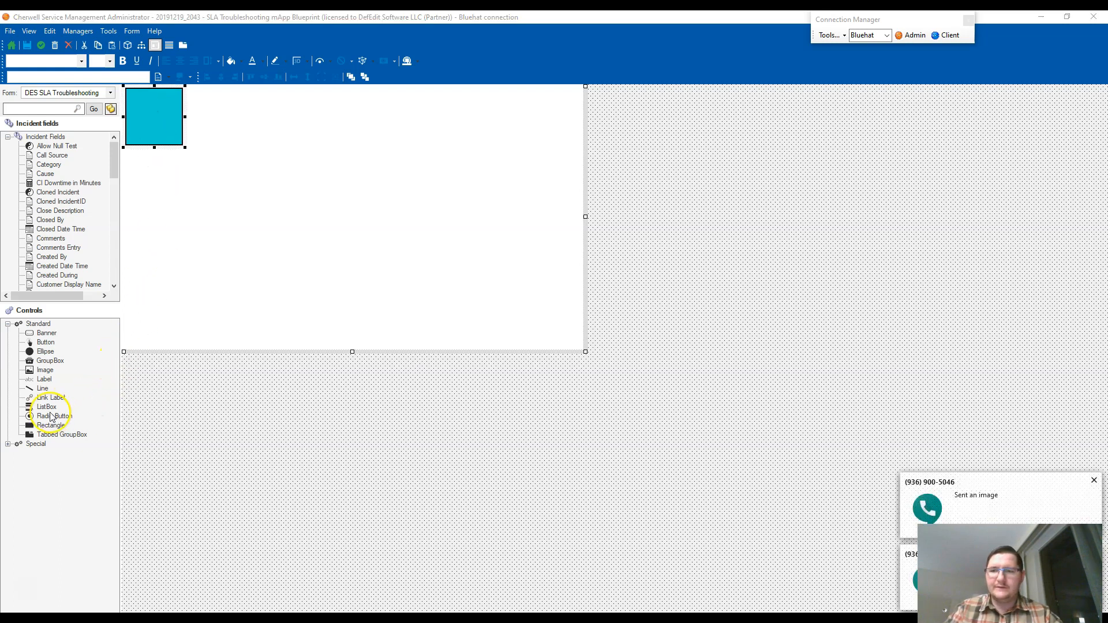
Place a label near the top of the rectangle and set its text to "SLA Record Details"
{"action": "left_click_drag", "start_coordinate": [42, 389], "coordinate": [136, 99]}
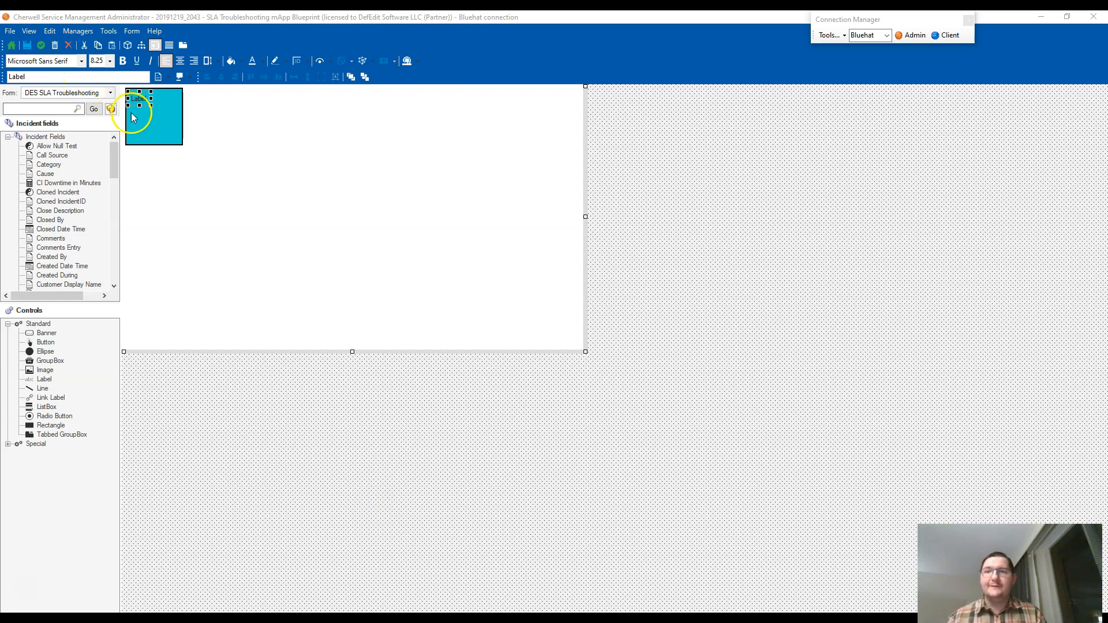
{"action": "double_click", "coordinate": [93, 77]}
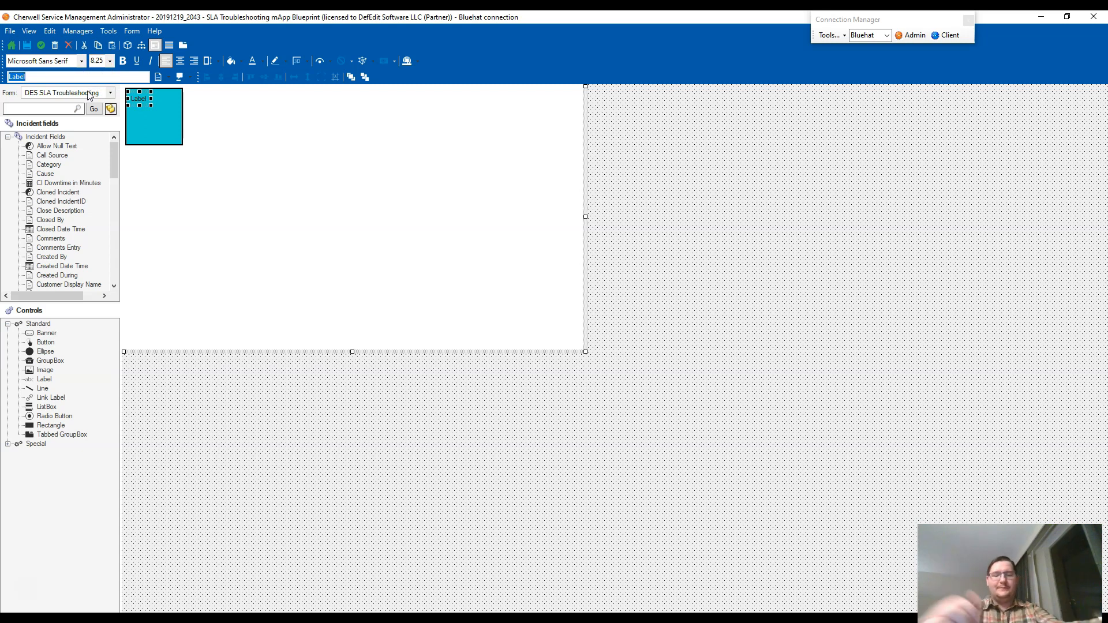
{"action": "type", "text": "Sla"}
{"action": "key", "text": "BackSpace"}
{"action": "key", "text": "BackSpace"}
{"action": "type", "text": "LA Record Details"}
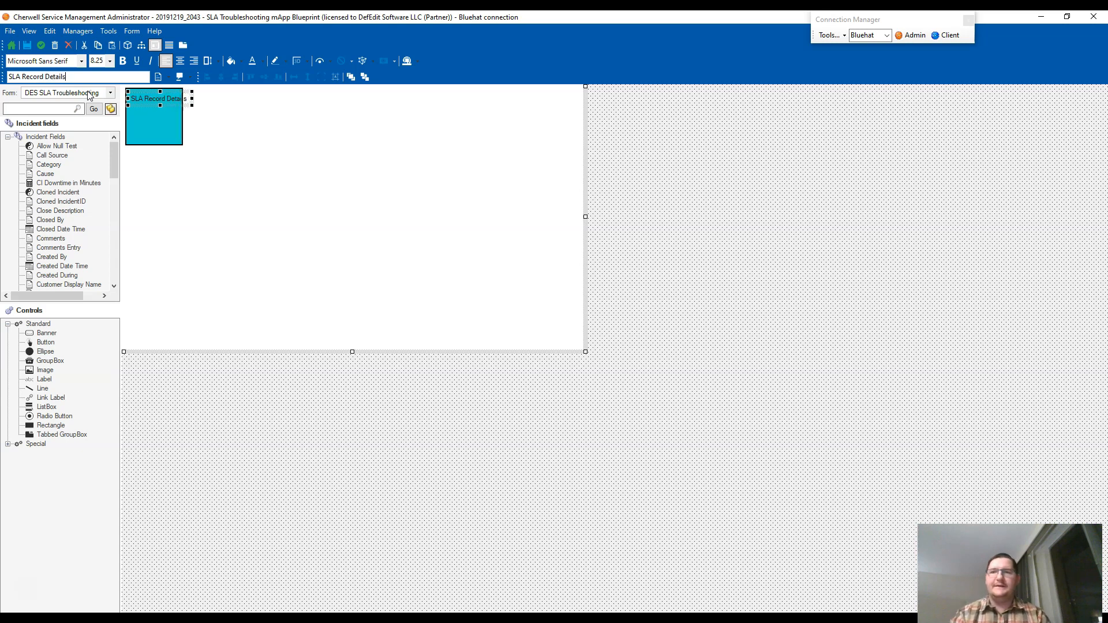
Widen the rectangle behind the SLA Record Details label to about half of the form's width
{"action": "left_click", "coordinate": [121, 107]}
{"action": "left_click", "coordinate": [154, 115]}
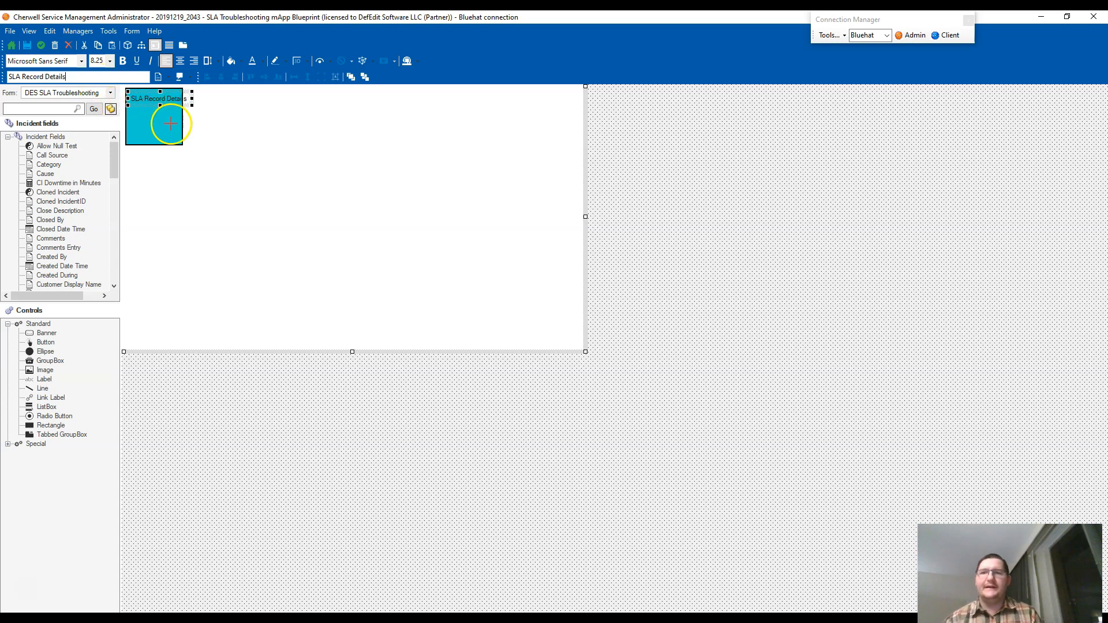
{"action": "left_click_drag", "start_coordinate": [185, 118], "coordinate": [358, 113]}
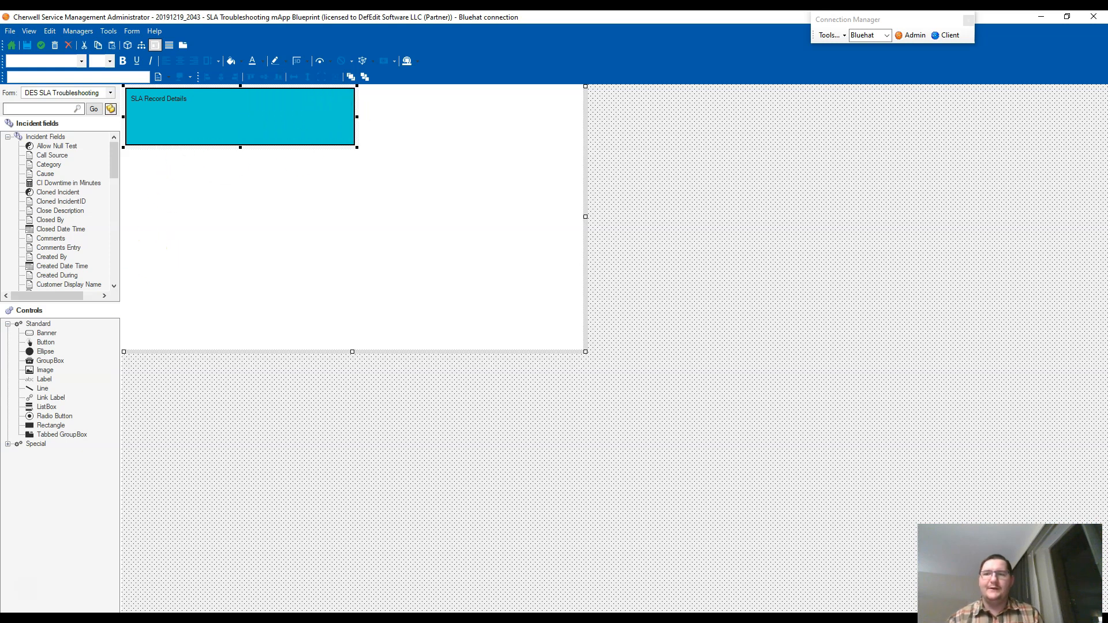
Add a second label beneath the SLA Record Details heading with the text "SLA Name:"
{"action": "left_click_drag", "start_coordinate": [44, 381], "coordinate": [143, 106]}
{"action": "left_click", "coordinate": [91, 77]}
{"action": "type", "text": "SLA Name:"}
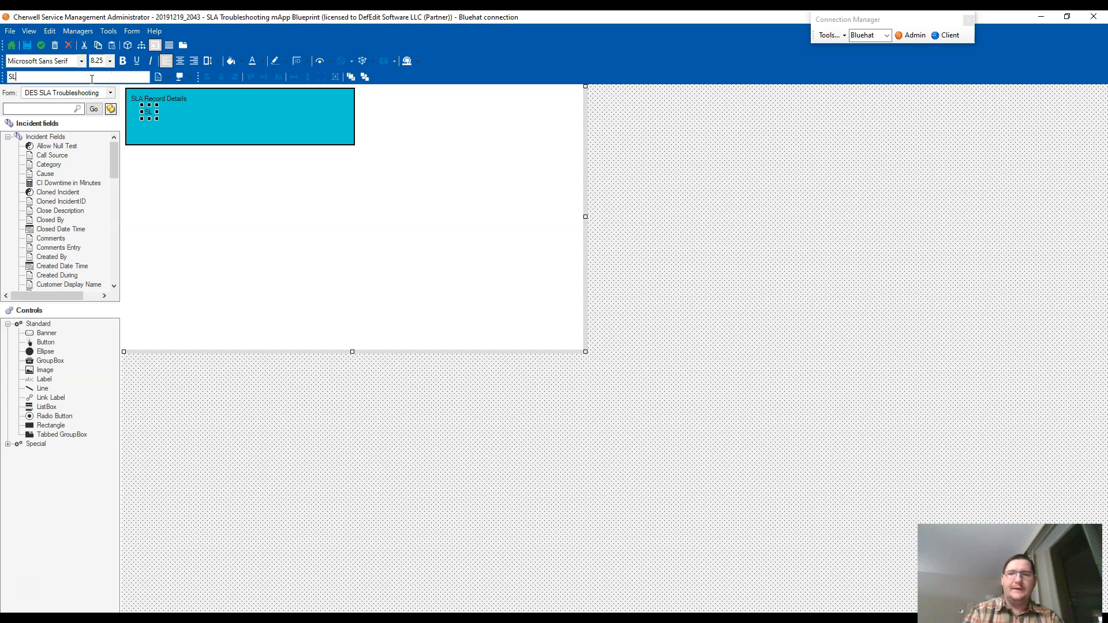
Open a custom expression for the SLA Name label and locate the SLA (Incident Links SLA) fields among the insertable fields
{"action": "left_click", "coordinate": [154, 75]}
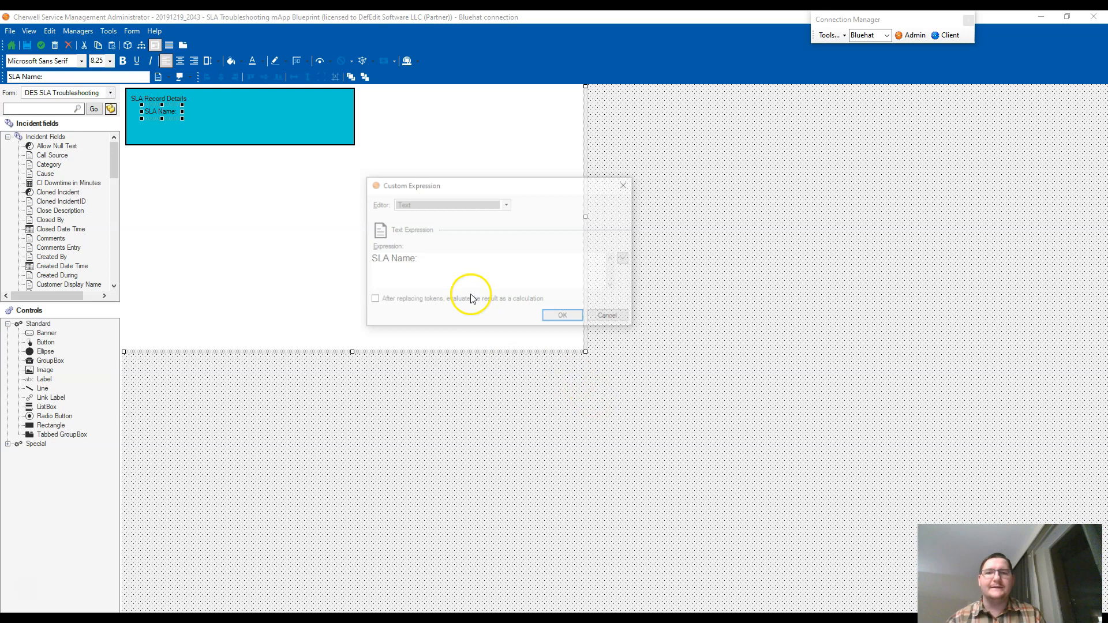
{"action": "left_click", "coordinate": [445, 260]}
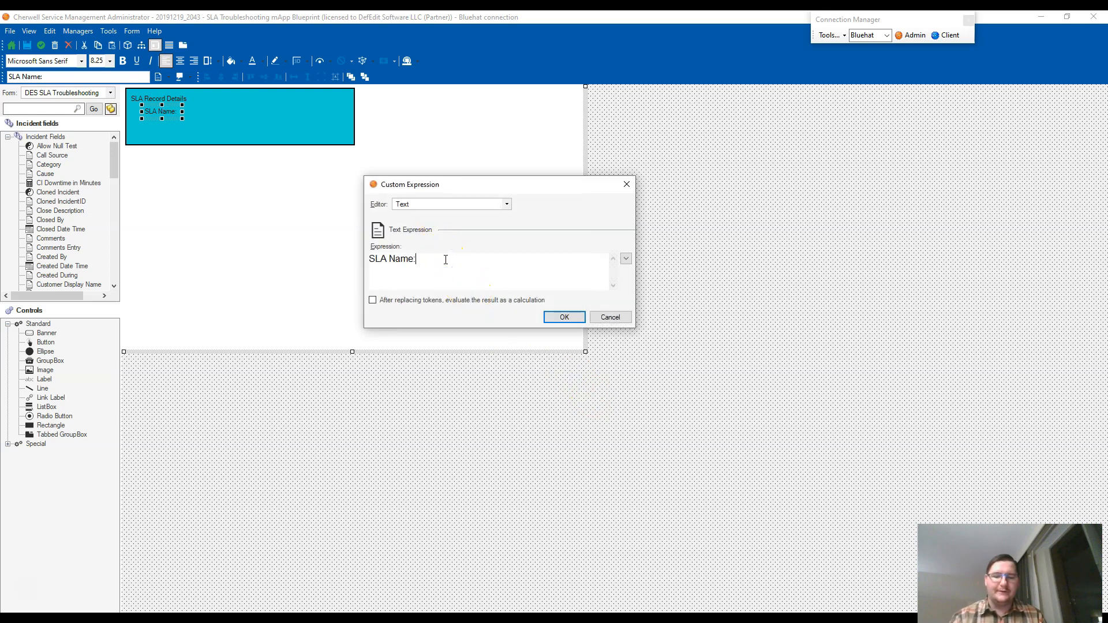
{"action": "left_click", "coordinate": [489, 261]}
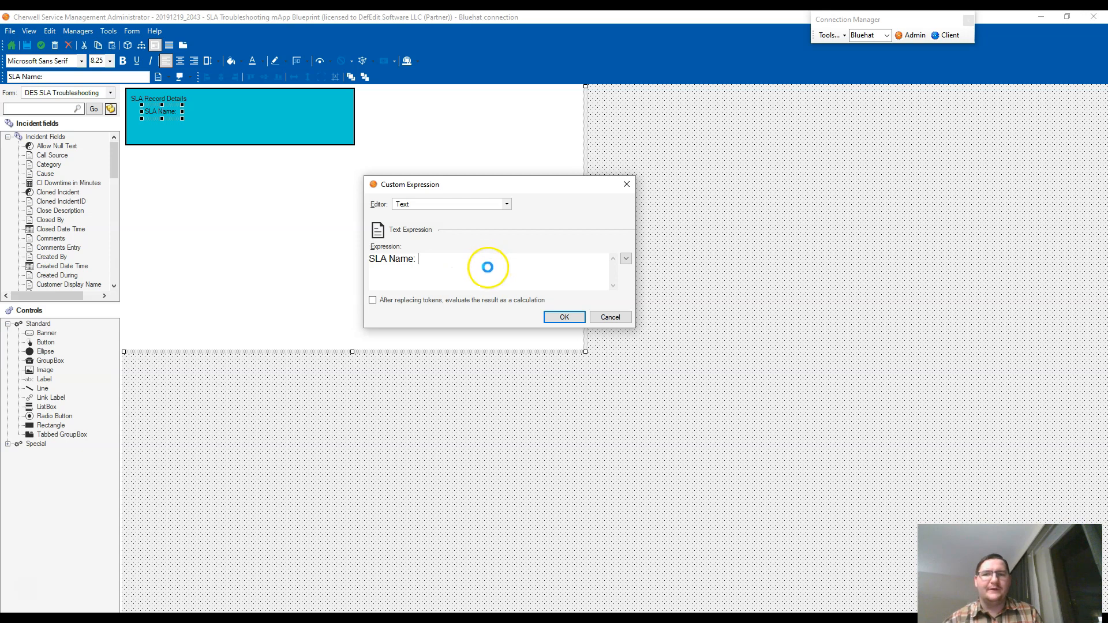
{"action": "double_click", "coordinate": [486, 266]}
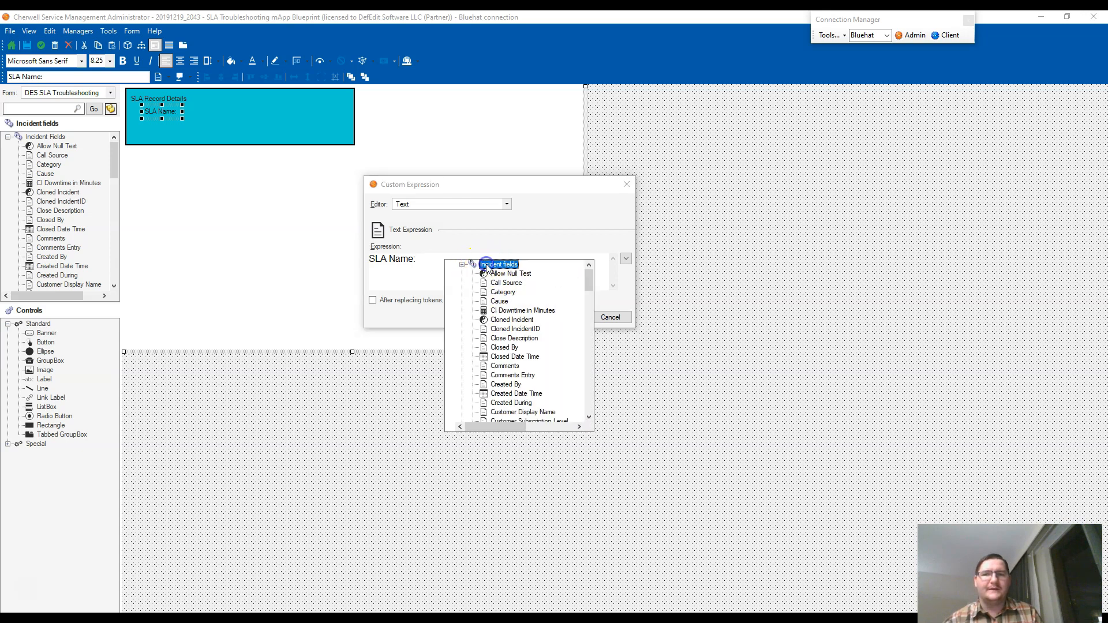
{"action": "scroll", "coordinate": [522, 329], "scroll_direction": "down", "scroll_amount": 12}
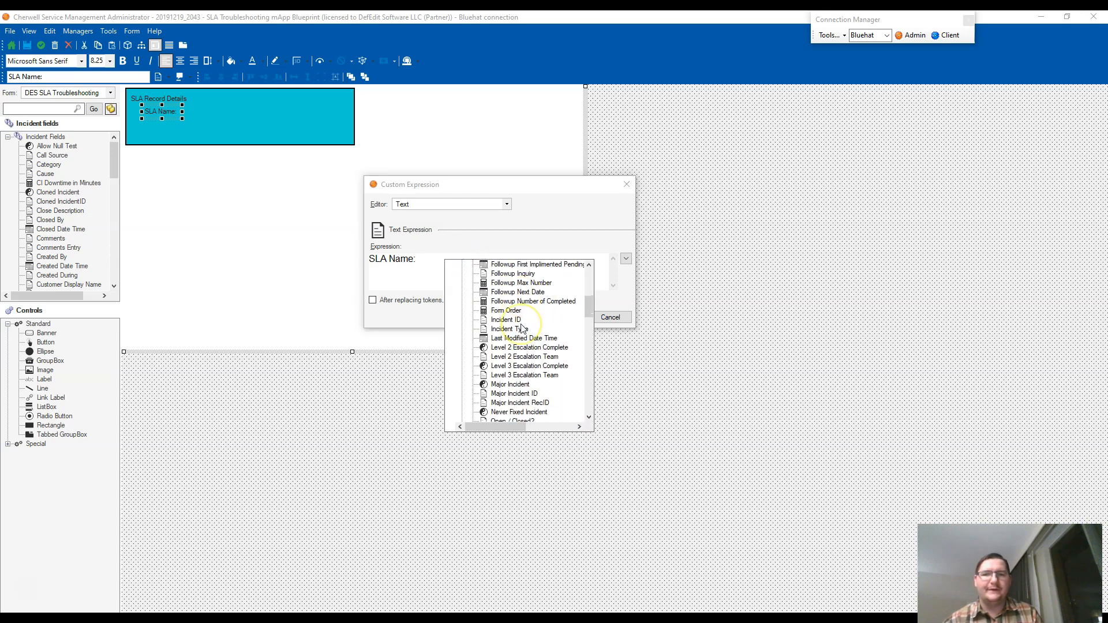
{"action": "scroll", "coordinate": [519, 323], "scroll_direction": "up", "scroll_amount": 12}
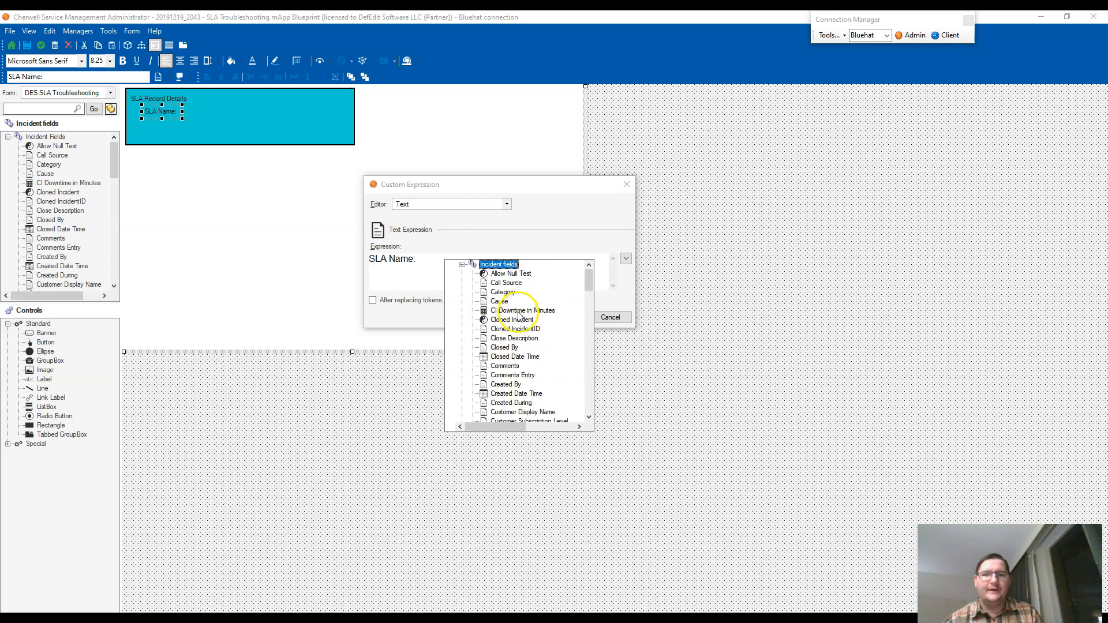
{"action": "double_click", "coordinate": [499, 267]}
{"action": "scroll", "coordinate": [506, 346], "scroll_direction": "down", "scroll_amount": 2}
{"action": "scroll", "coordinate": [505, 348], "scroll_direction": "down", "scroll_amount": 4}
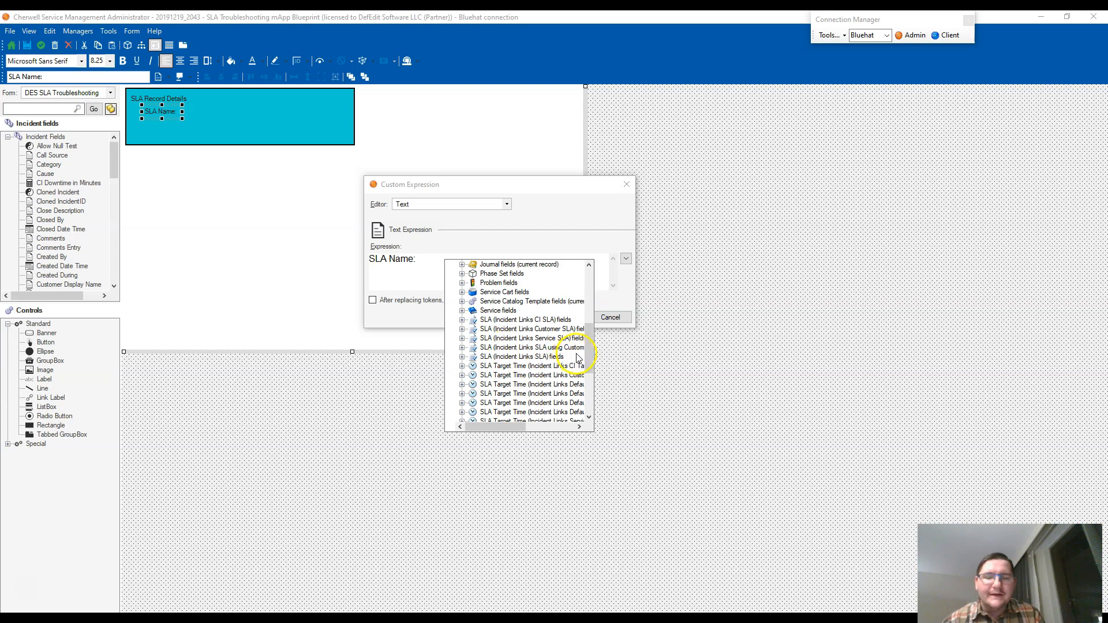
{"action": "left_click", "coordinate": [544, 358]}
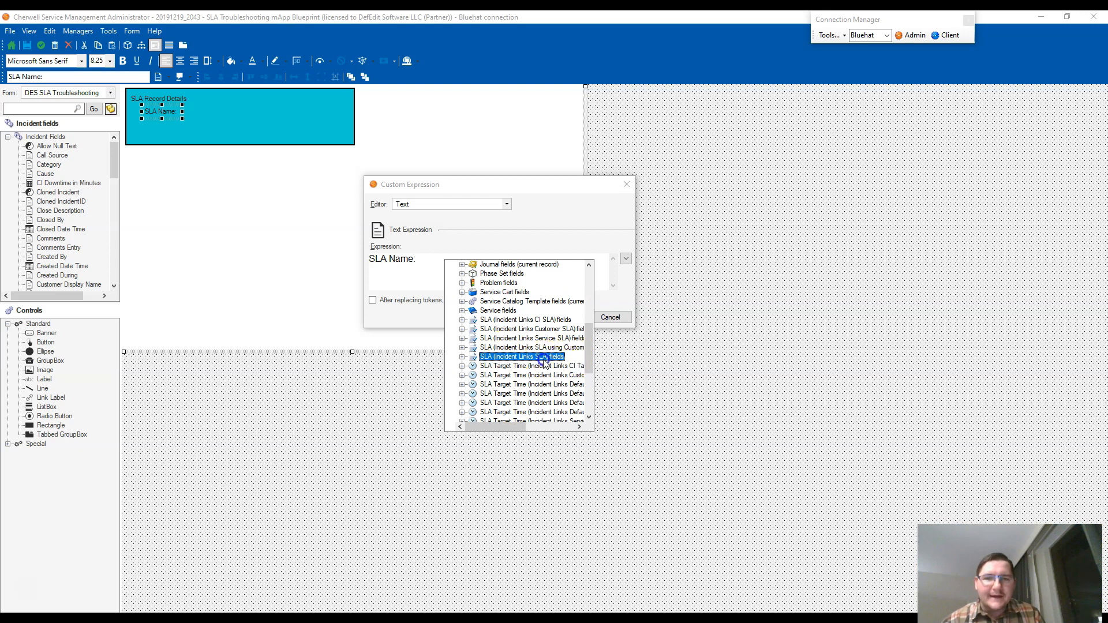
{"action": "double_click", "coordinate": [545, 358]}
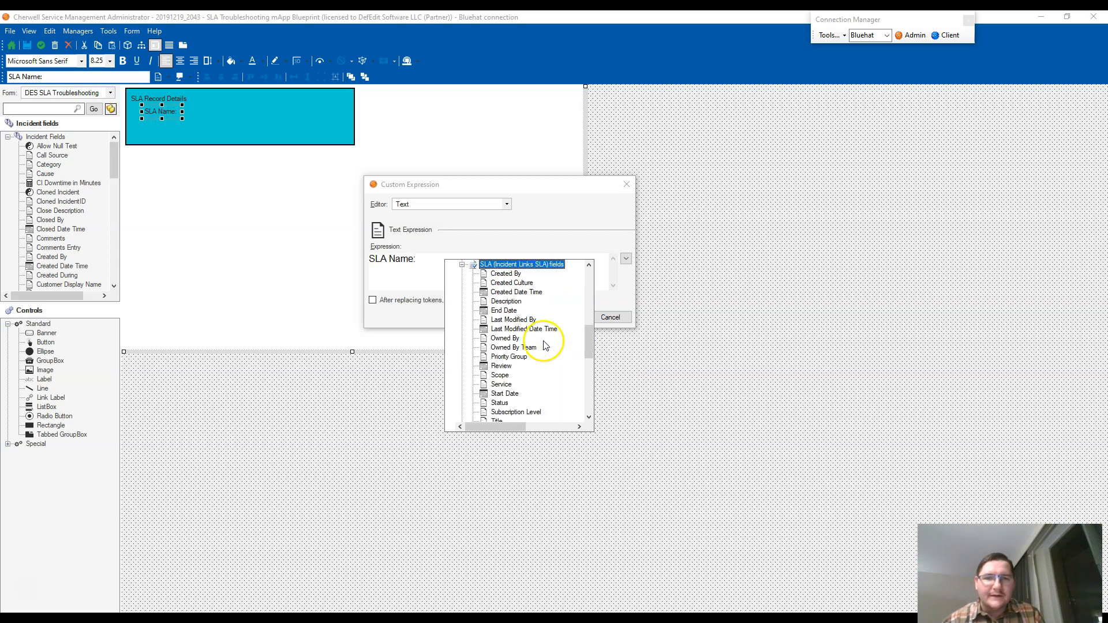
{"action": "scroll", "coordinate": [544, 342], "scroll_direction": "up", "scroll_amount": 5}
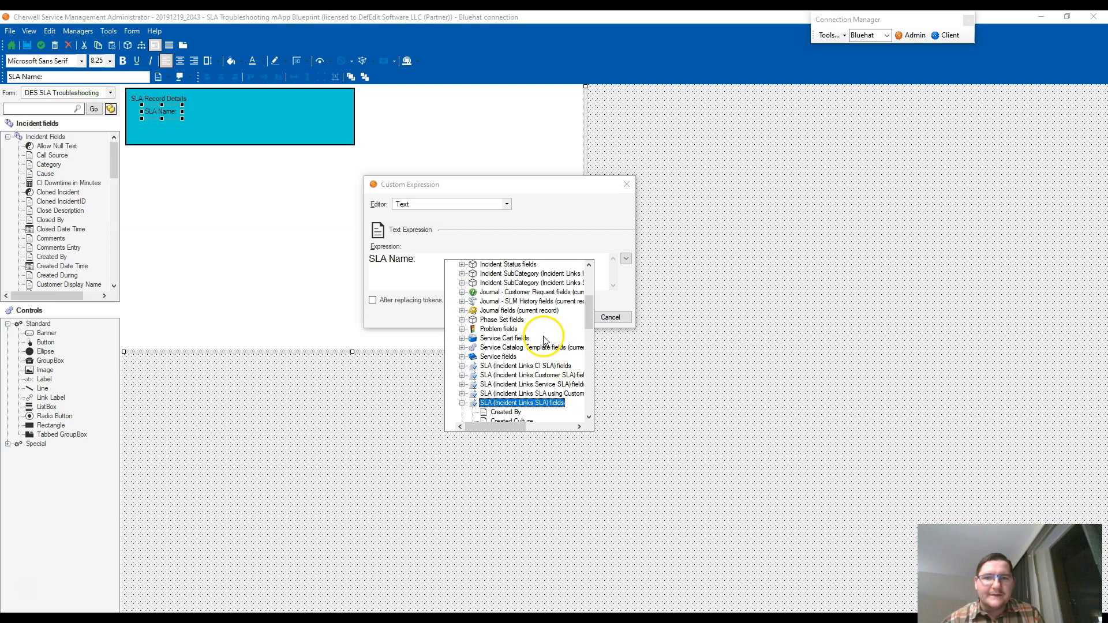
{"action": "left_click", "coordinate": [462, 403]}
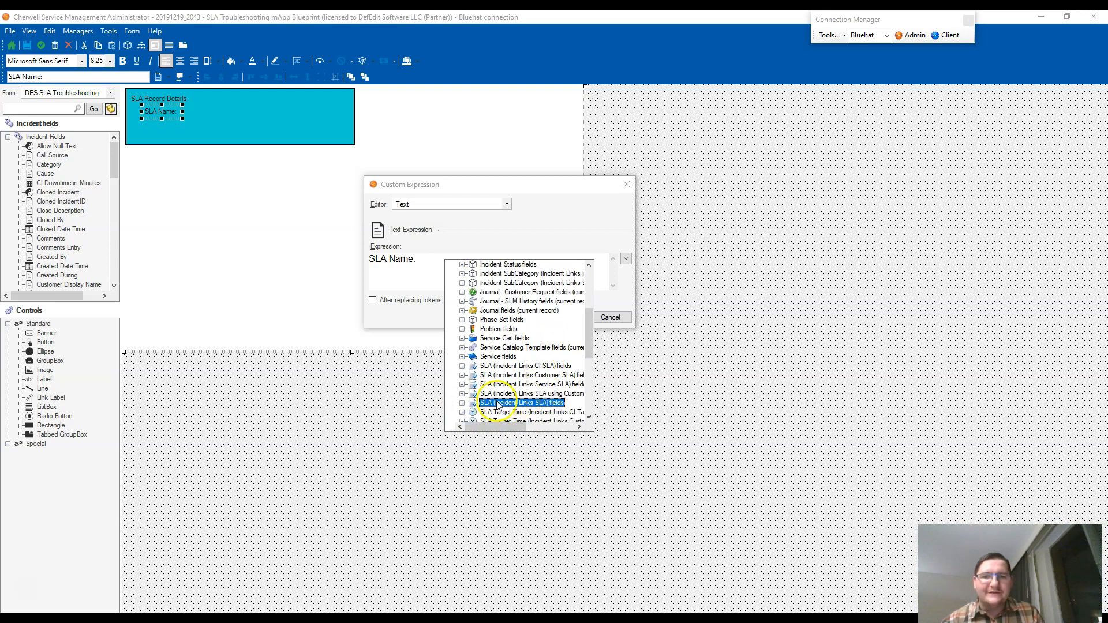
{"action": "left_click_drag", "start_coordinate": [494, 427], "coordinate": [500, 427]}
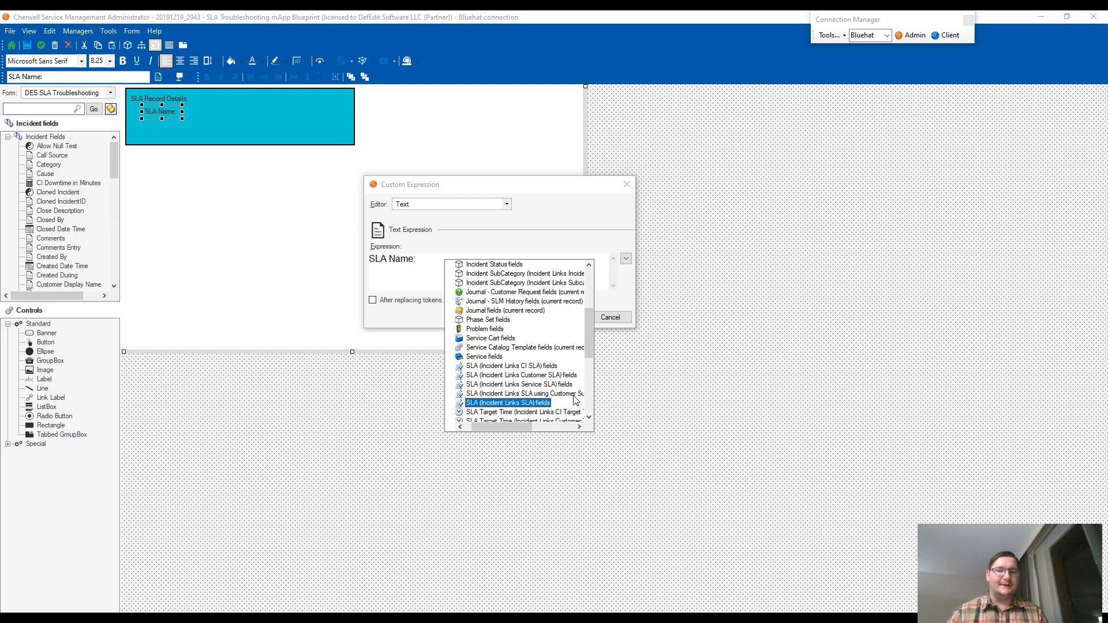
Insert the Title field from the SLA (Incident Links SLA) fields after "SLA Name:" in the expression
{"action": "double_click", "coordinate": [512, 403]}
{"action": "scroll", "coordinate": [517, 386], "scroll_direction": "down", "scroll_amount": 1}
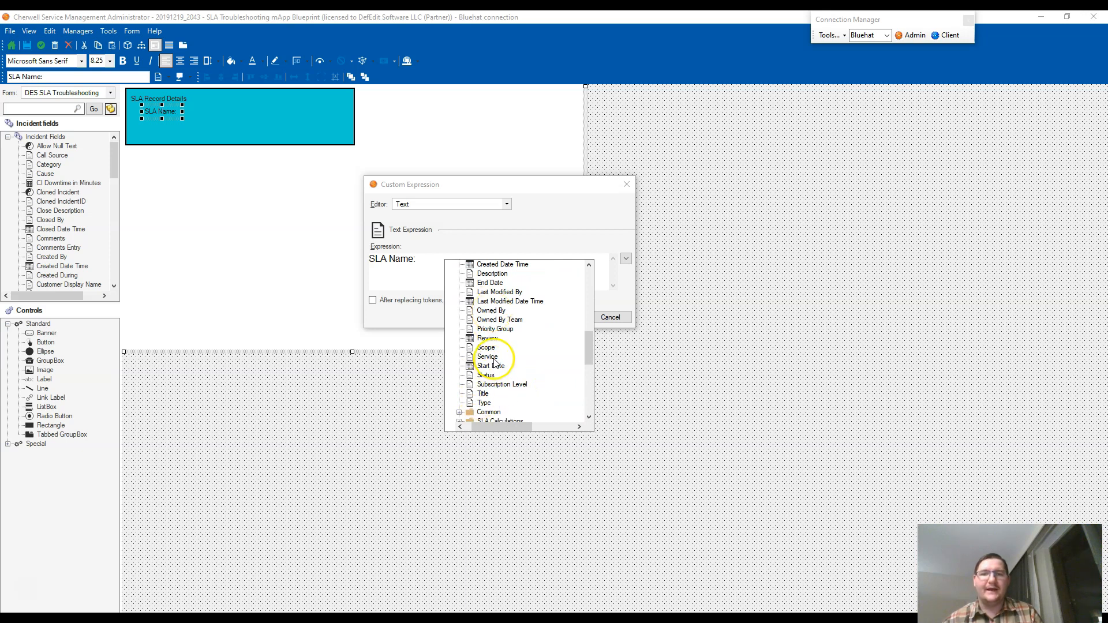
{"action": "scroll", "coordinate": [514, 395], "scroll_direction": "up", "scroll_amount": 1}
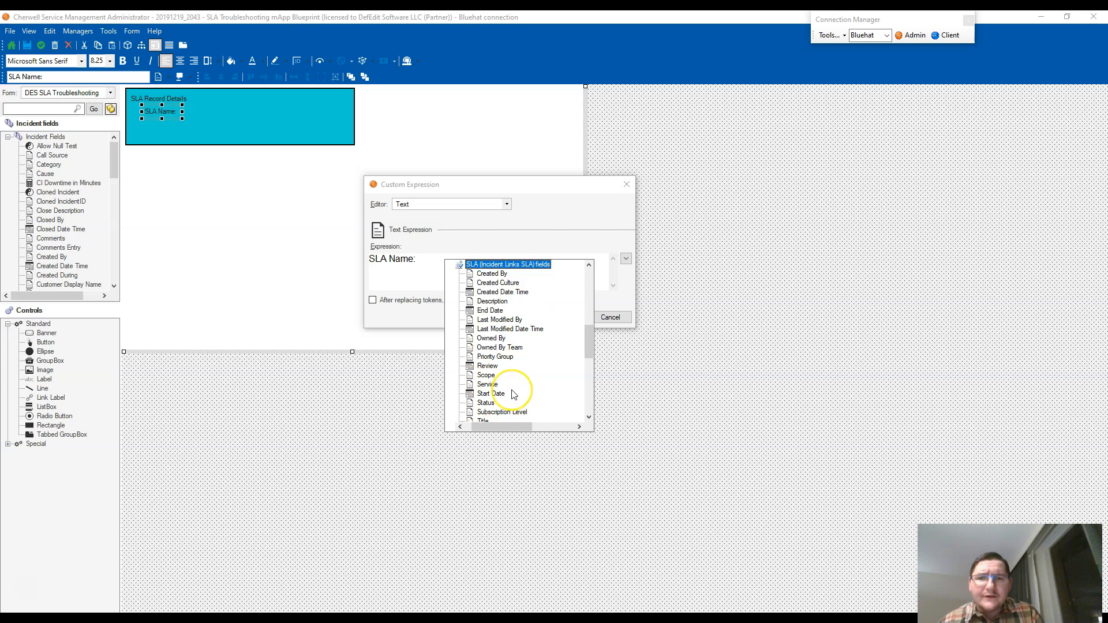
{"action": "scroll", "coordinate": [513, 394], "scroll_direction": "up", "scroll_amount": 1}
{"action": "scroll", "coordinate": [513, 394], "scroll_direction": "down", "scroll_amount": 5}
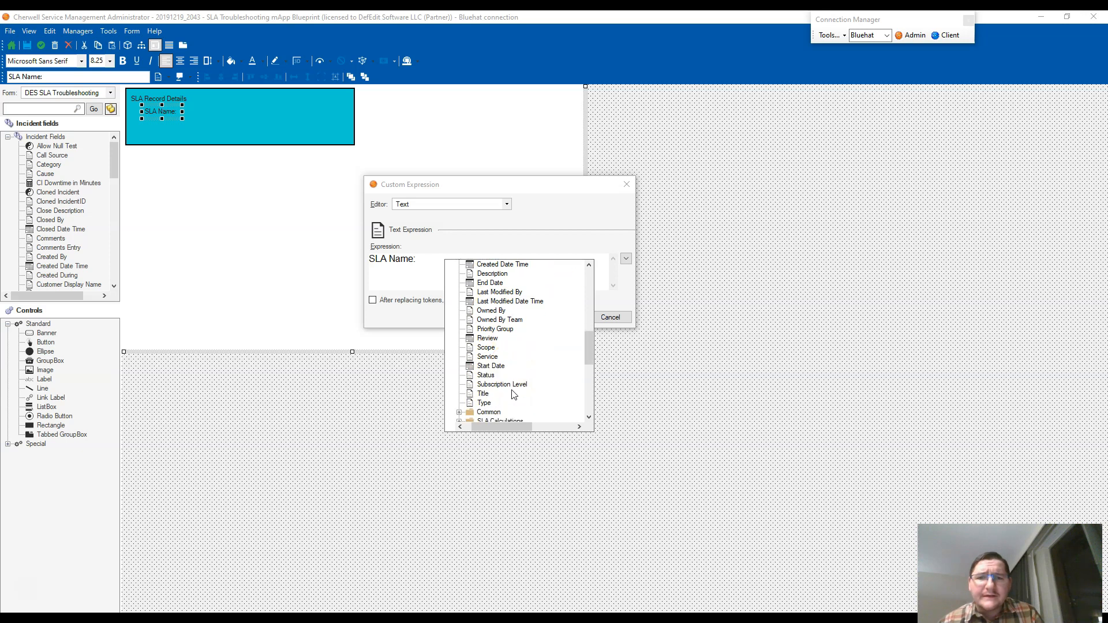
{"action": "double_click", "coordinate": [489, 329]}
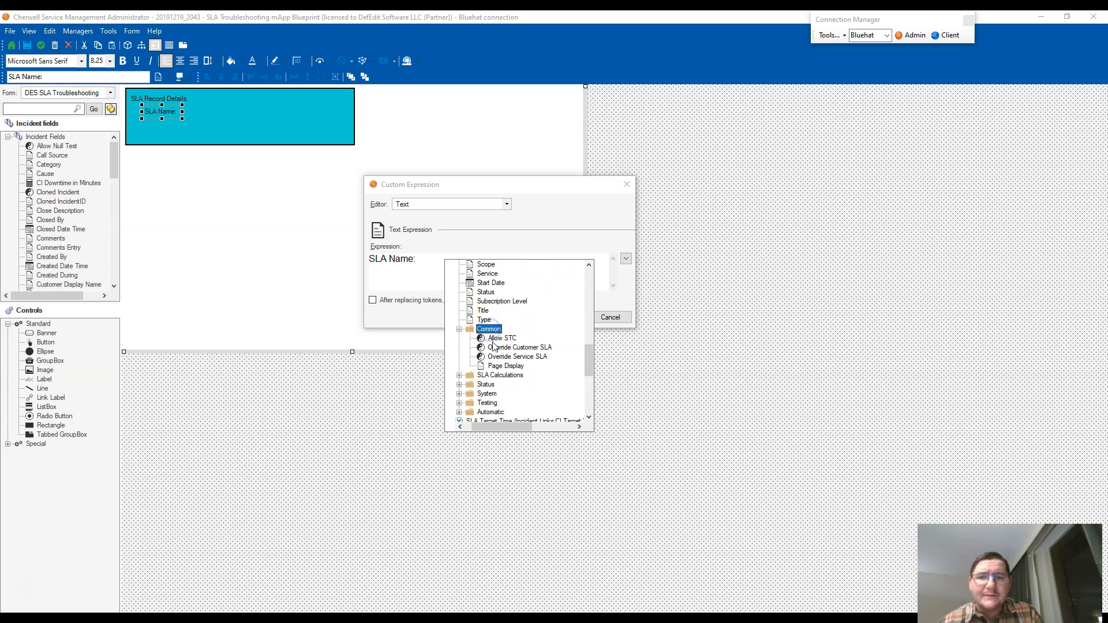
{"action": "double_click", "coordinate": [489, 328]}
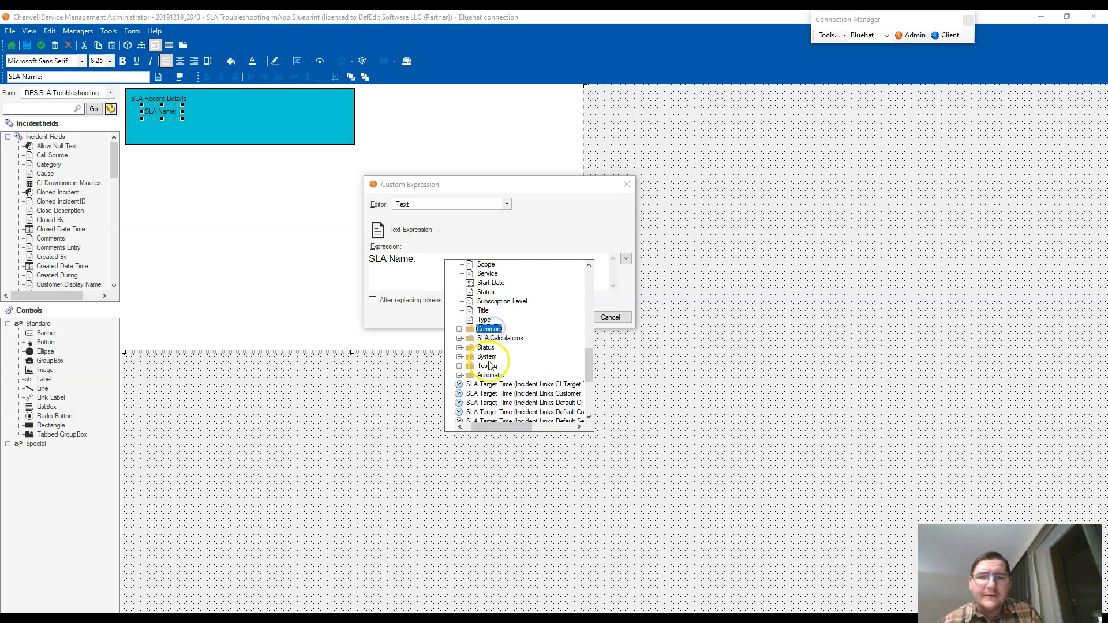
{"action": "double_click", "coordinate": [487, 357]}
{"action": "scroll", "coordinate": [497, 380], "scroll_direction": "up", "scroll_amount": 5}
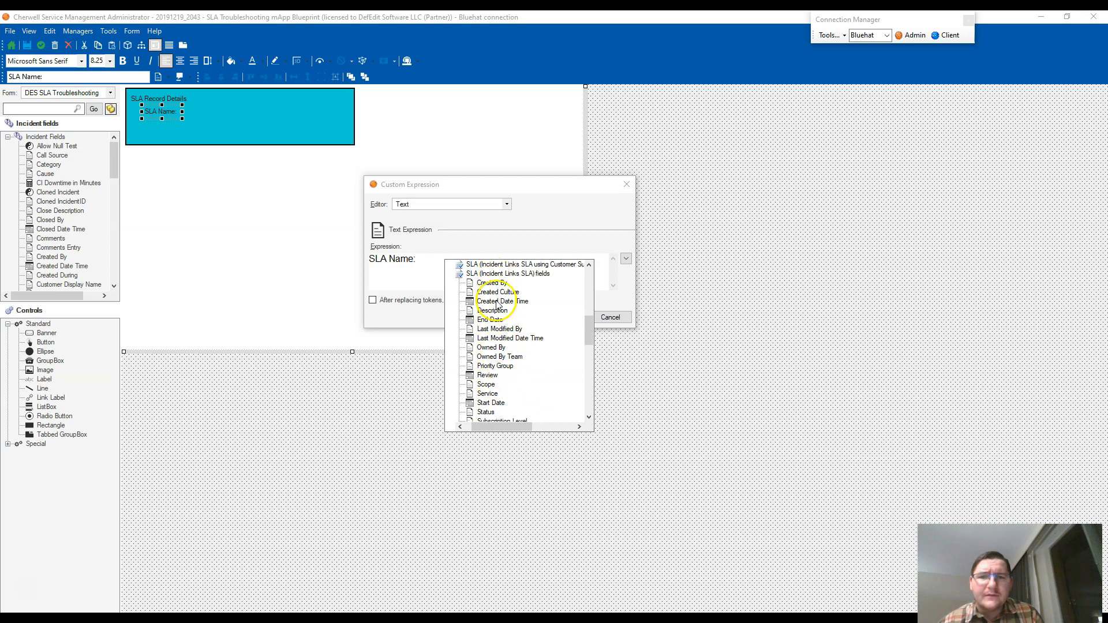
{"action": "scroll", "coordinate": [497, 308], "scroll_direction": "down", "scroll_amount": 1}
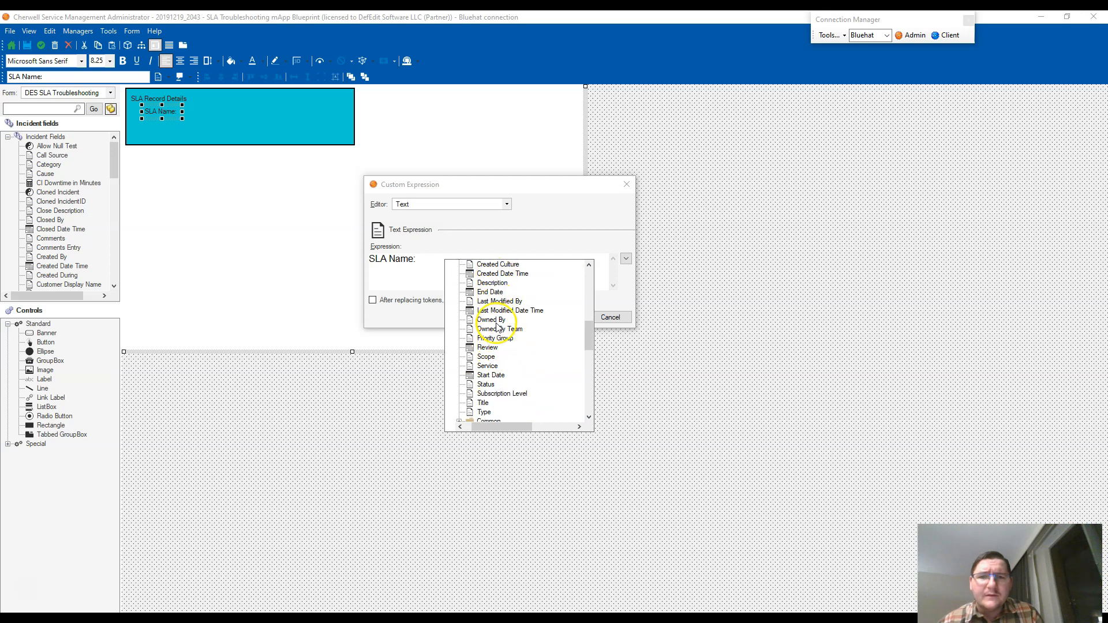
{"action": "double_click", "coordinate": [483, 402]}
Prefix the expression text with "Selected" so it reads "Selected SLA Name:" before the title field, and apply it to the label
{"action": "left_click", "coordinate": [391, 270]}
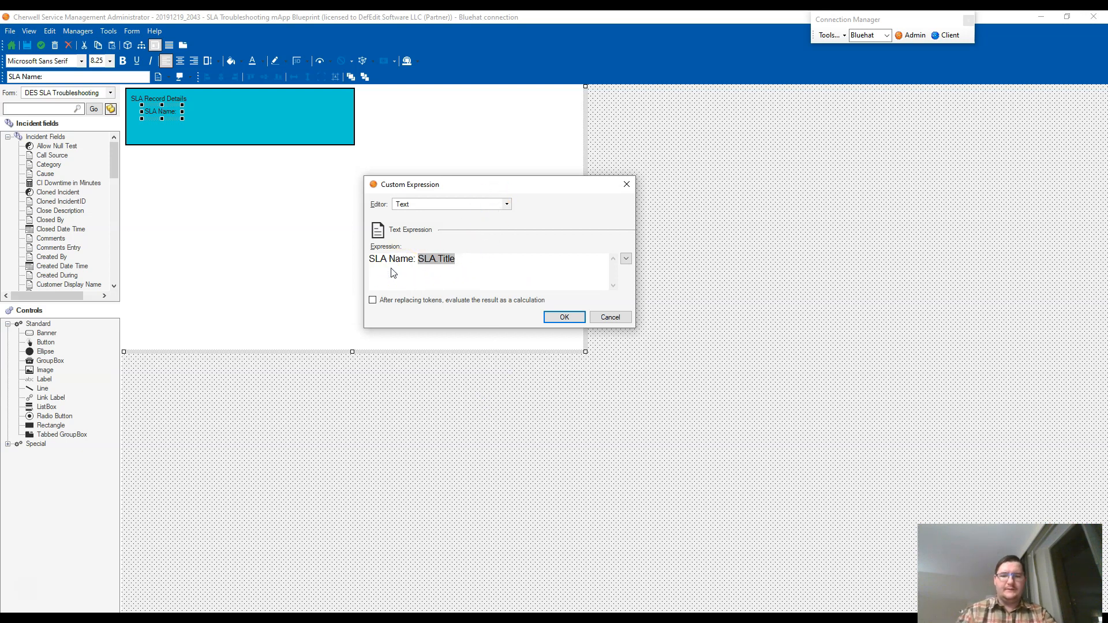
{"action": "type", "text": "Selected"}
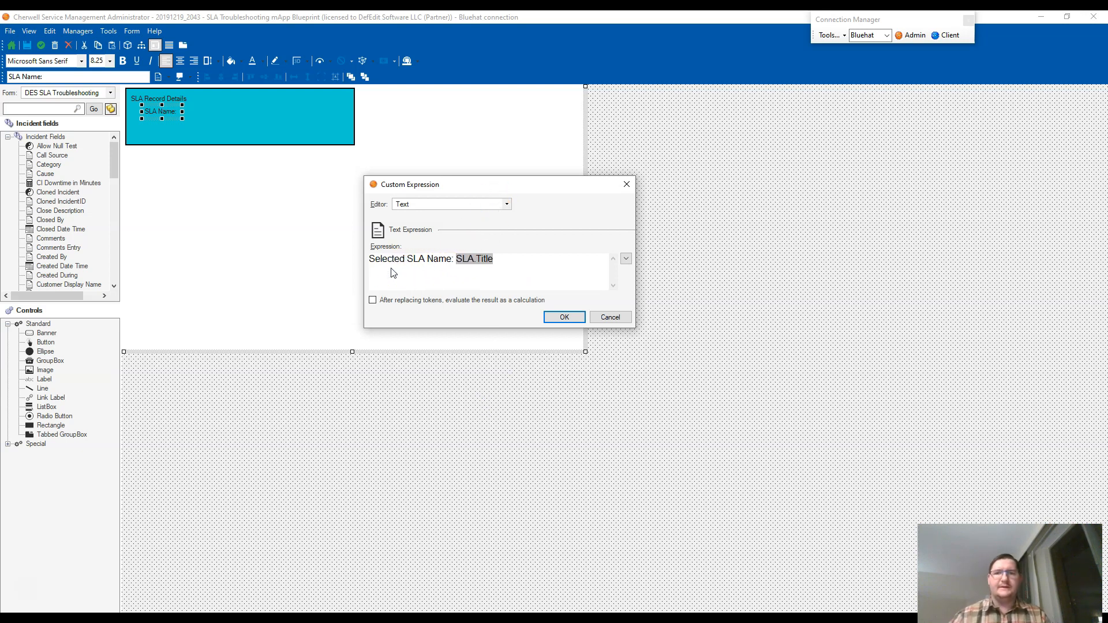
{"action": "left_click", "coordinate": [559, 319]}
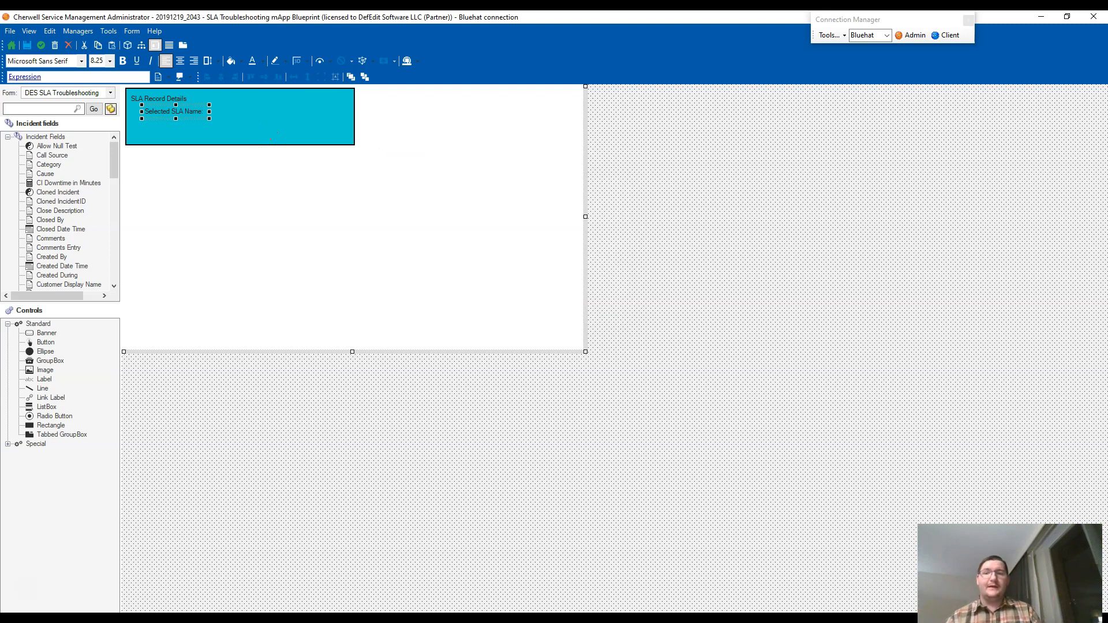
Add a button below the Selected SLA Name label, caption it "Open SLA Record", and widen it to fit the caption
{"action": "left_click_drag", "start_coordinate": [34, 324], "coordinate": [140, 118]}
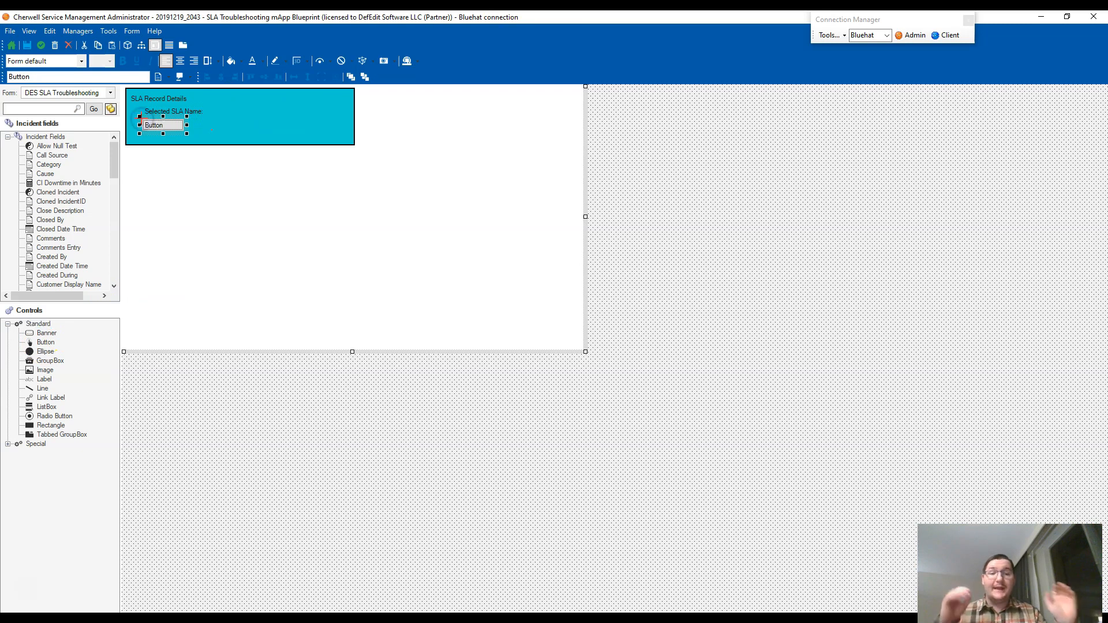
{"action": "left_click", "coordinate": [173, 124]}
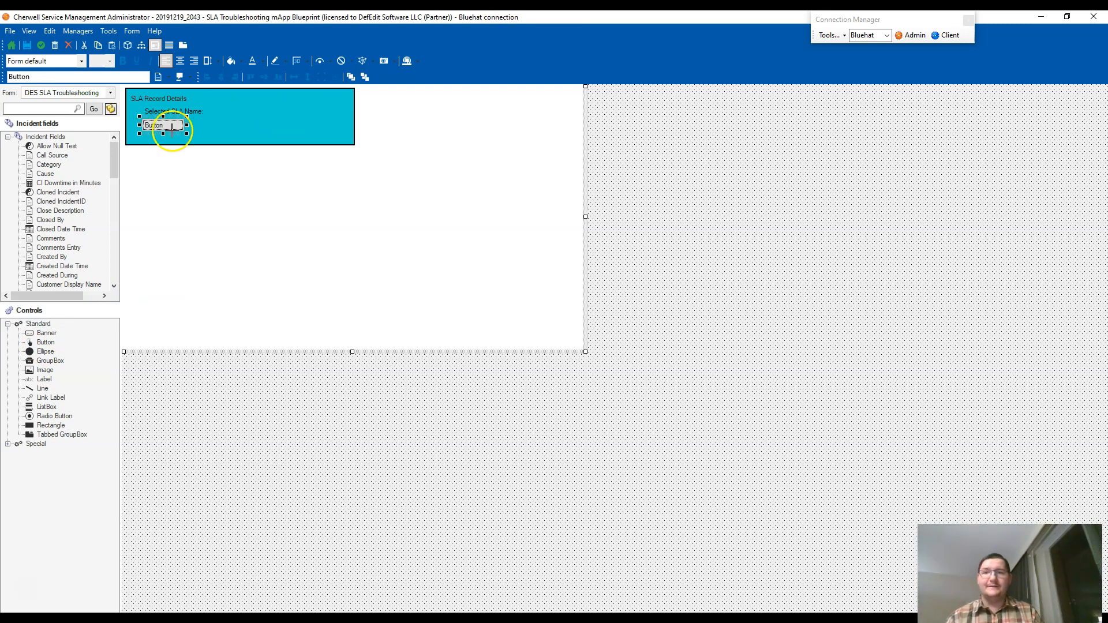
{"action": "left_click", "coordinate": [62, 76]}
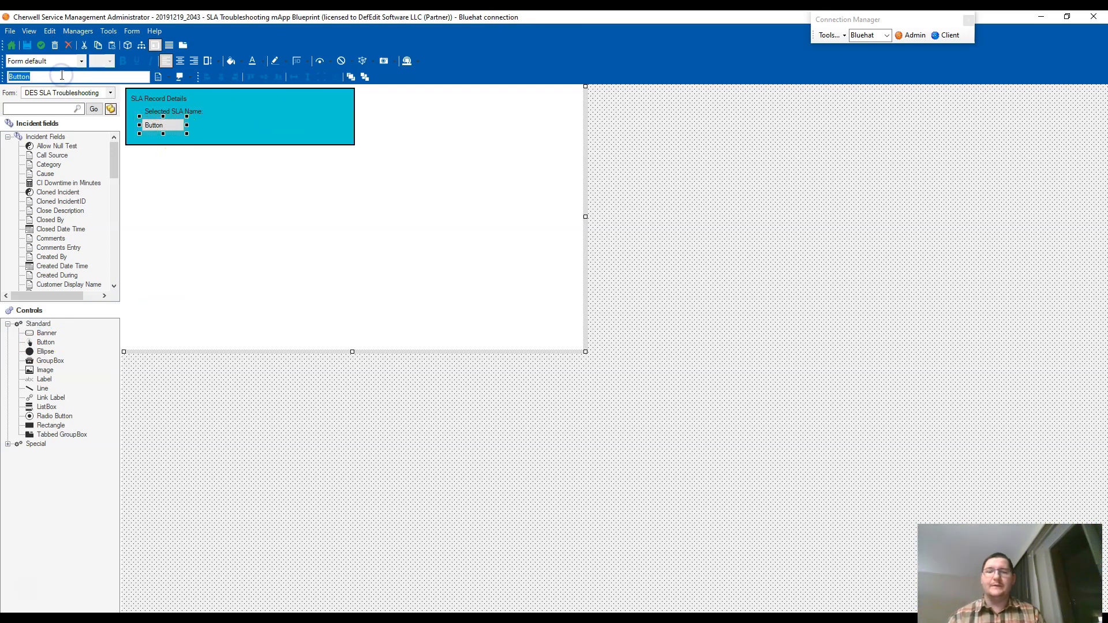
{"action": "type", "text": "Open SLA Record"}
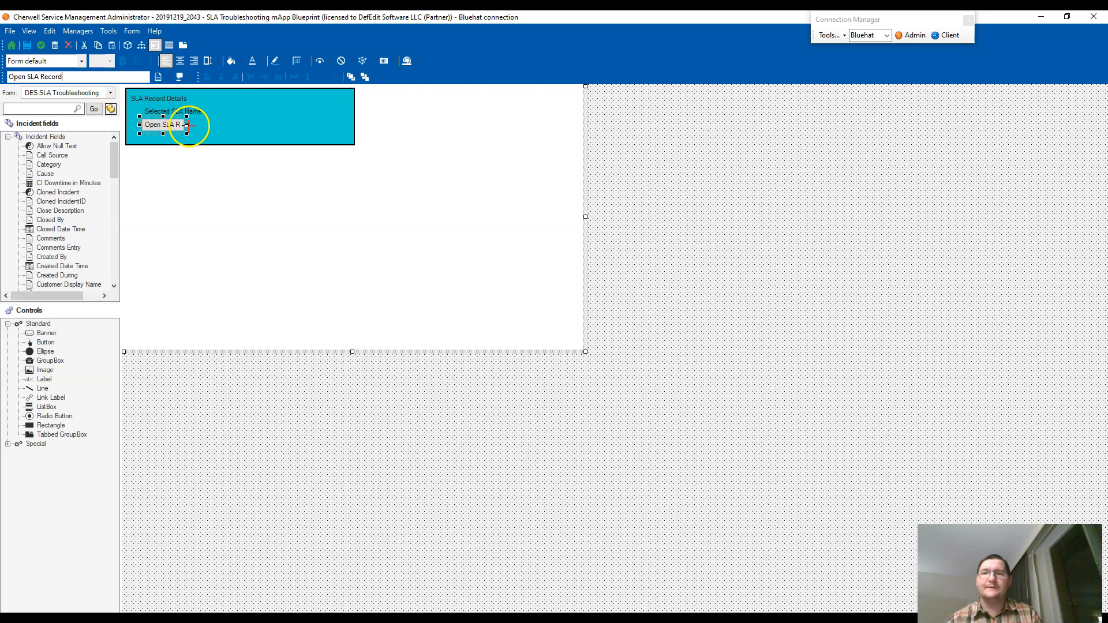
{"action": "left_click_drag", "start_coordinate": [187, 125], "coordinate": [231, 124]}
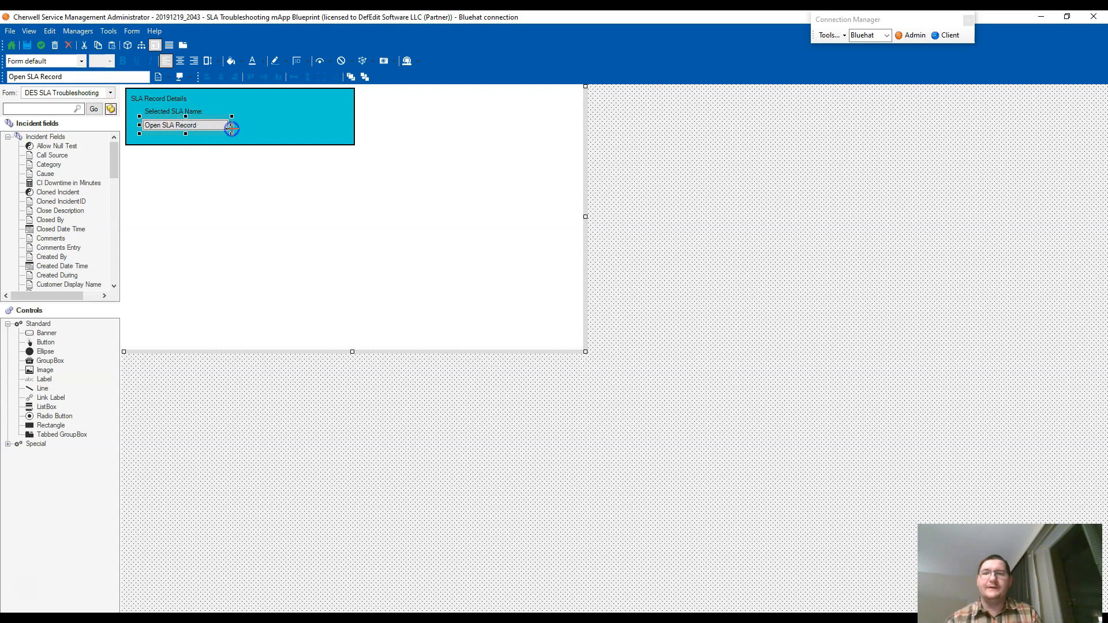
Center the Open SLA Record button's caption and open its action selection at the Incident One-Steps in the Blueprint folder
{"action": "left_click", "coordinate": [187, 60]}
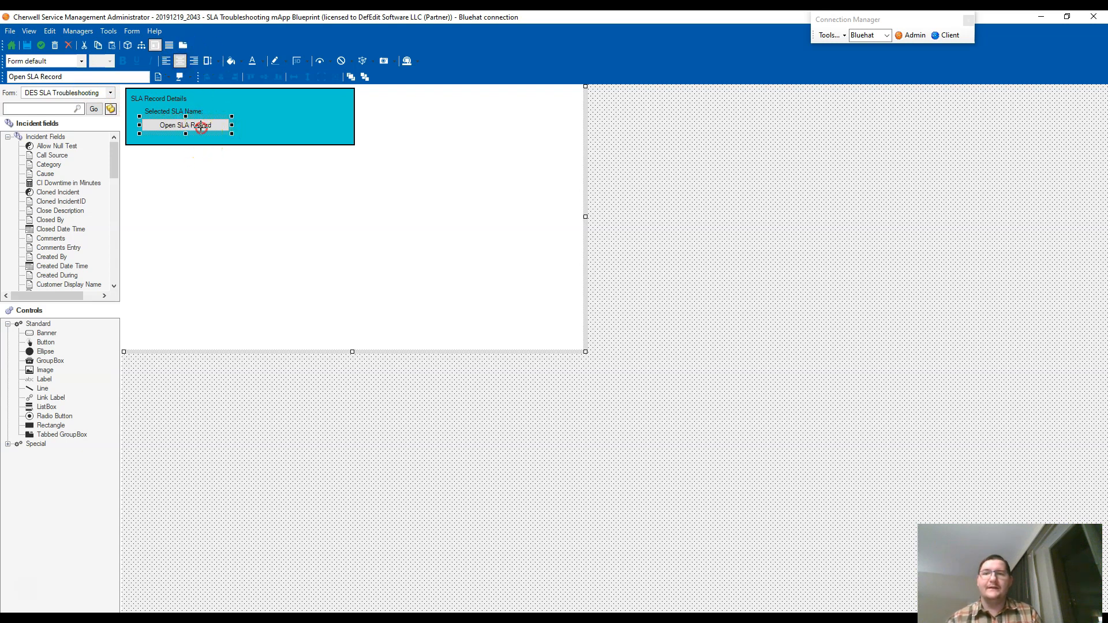
{"action": "right_click", "coordinate": [200, 127]}
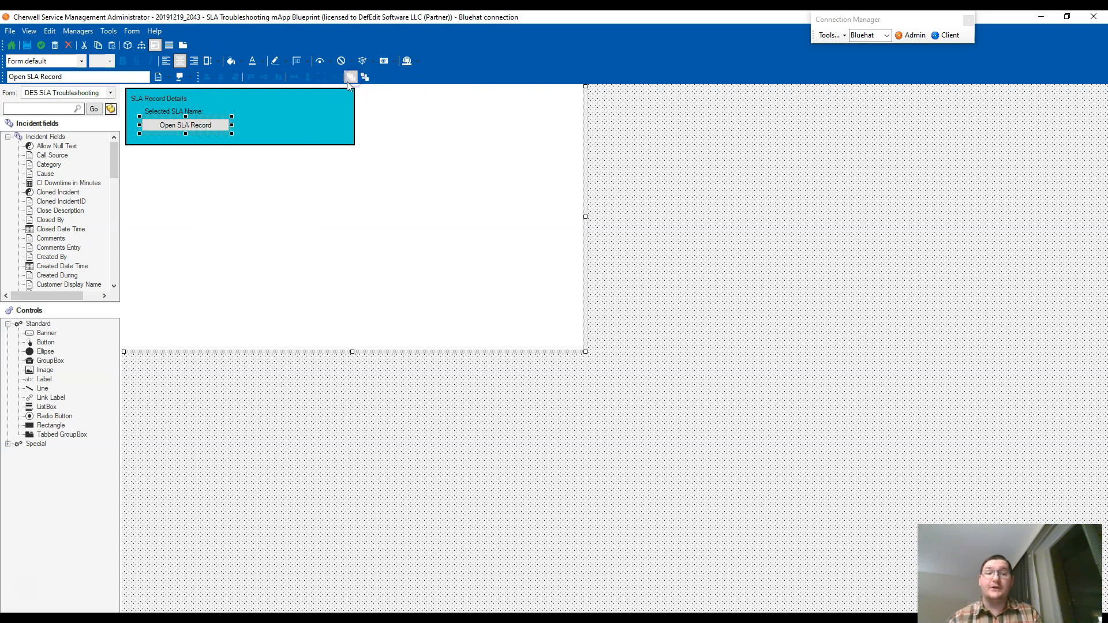
{"action": "right_click", "coordinate": [178, 125]}
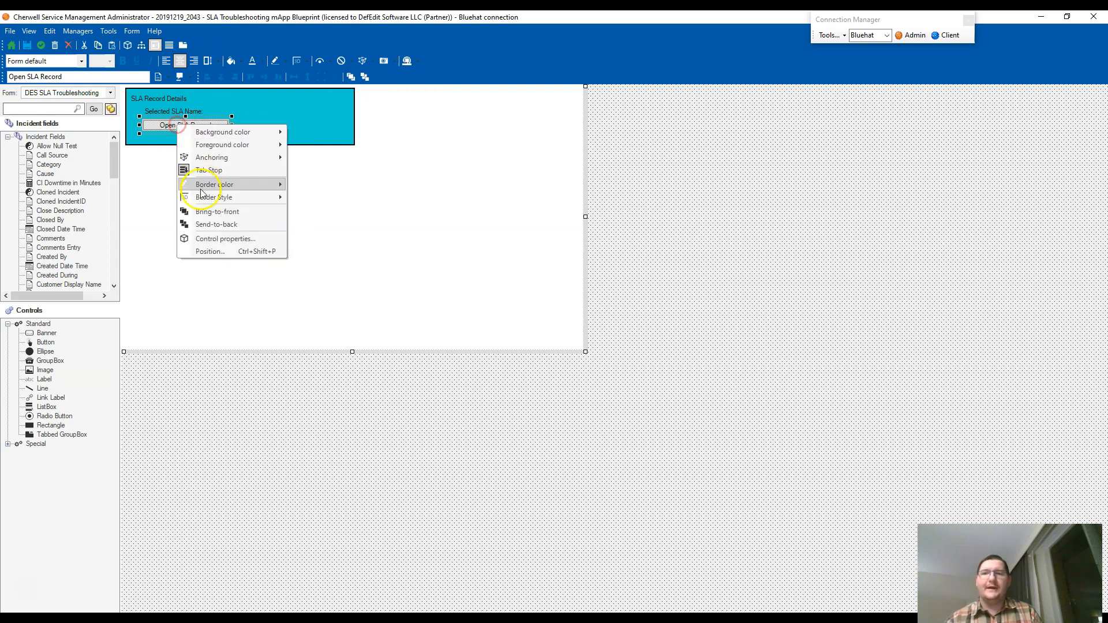
{"action": "left_click", "coordinate": [206, 239]}
{"action": "left_click", "coordinate": [578, 334]}
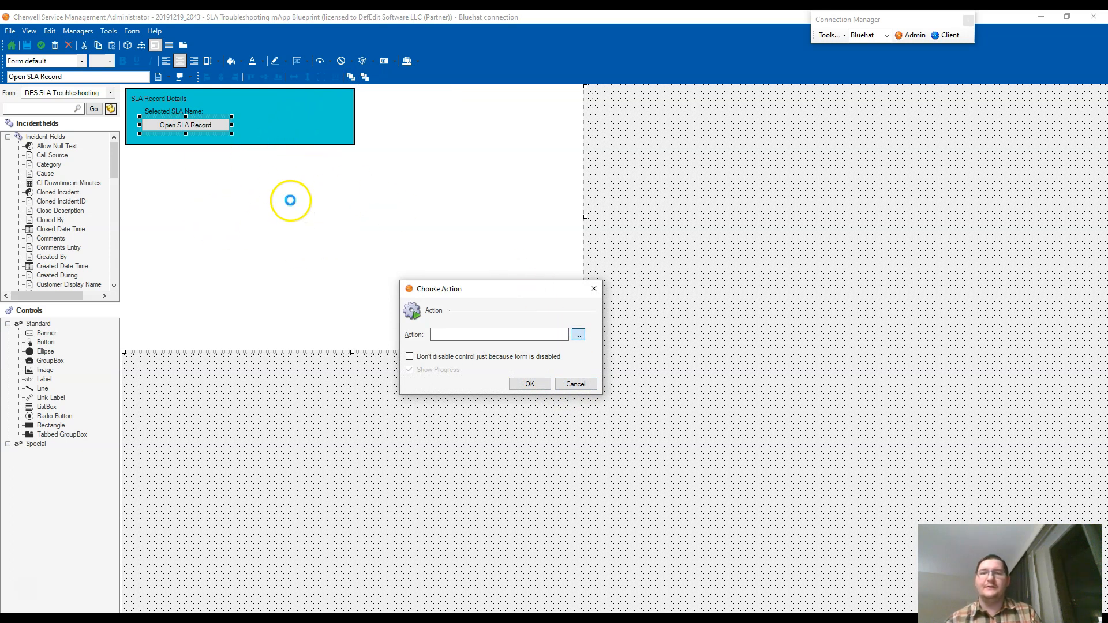
{"action": "left_click", "coordinate": [128, 317]}
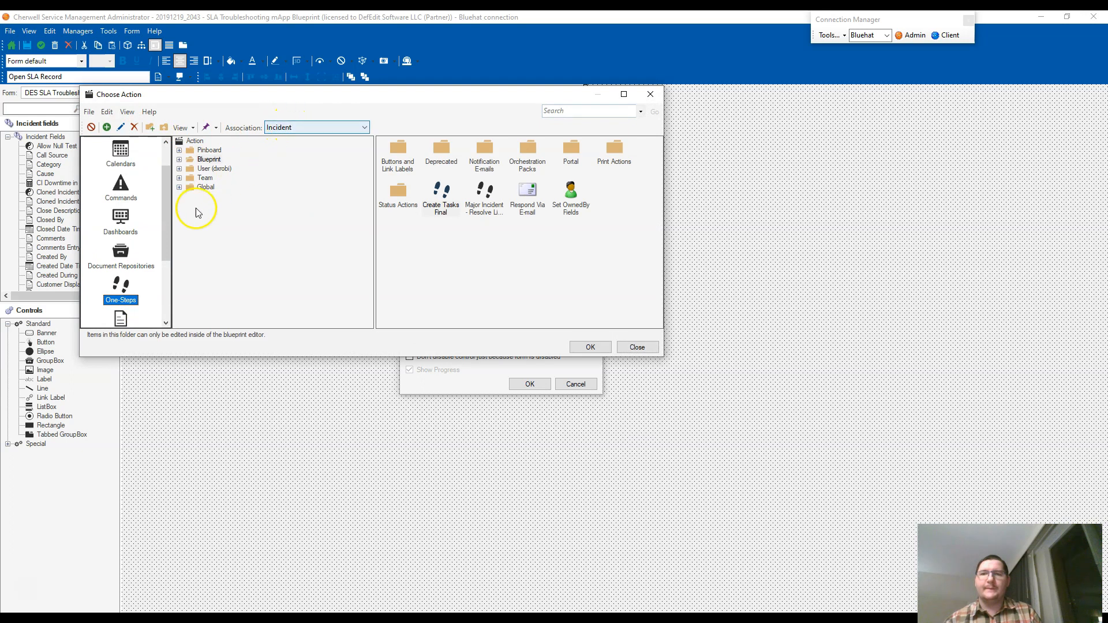
{"action": "left_click", "coordinate": [201, 160]}
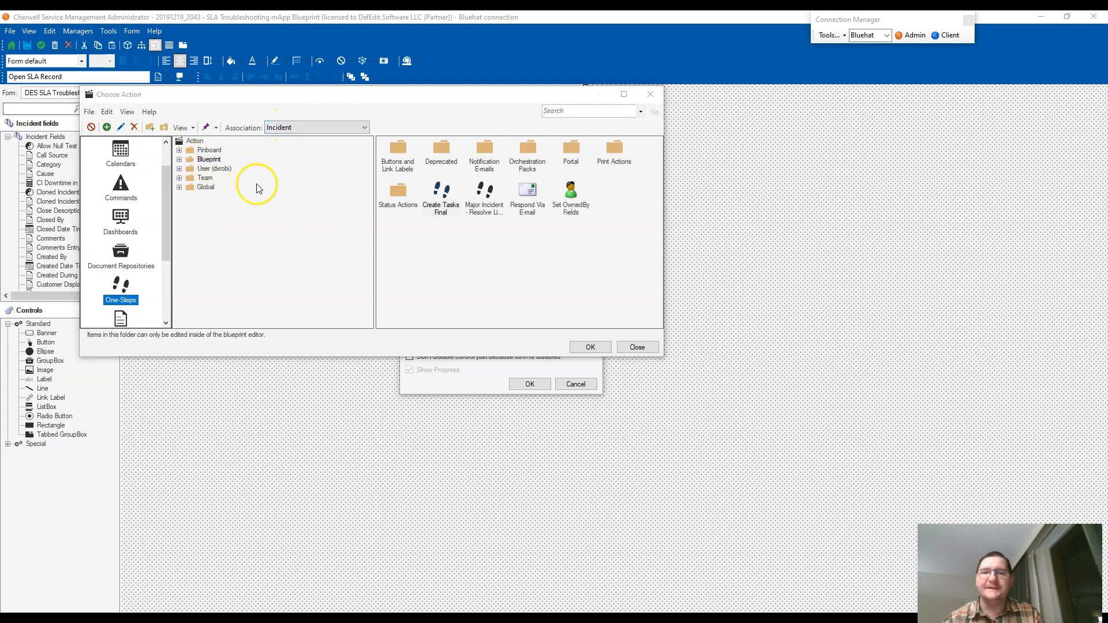
Create a new folder named "DefEdit Software" among the Blueprint One-Steps
{"action": "right_click", "coordinate": [630, 183]}
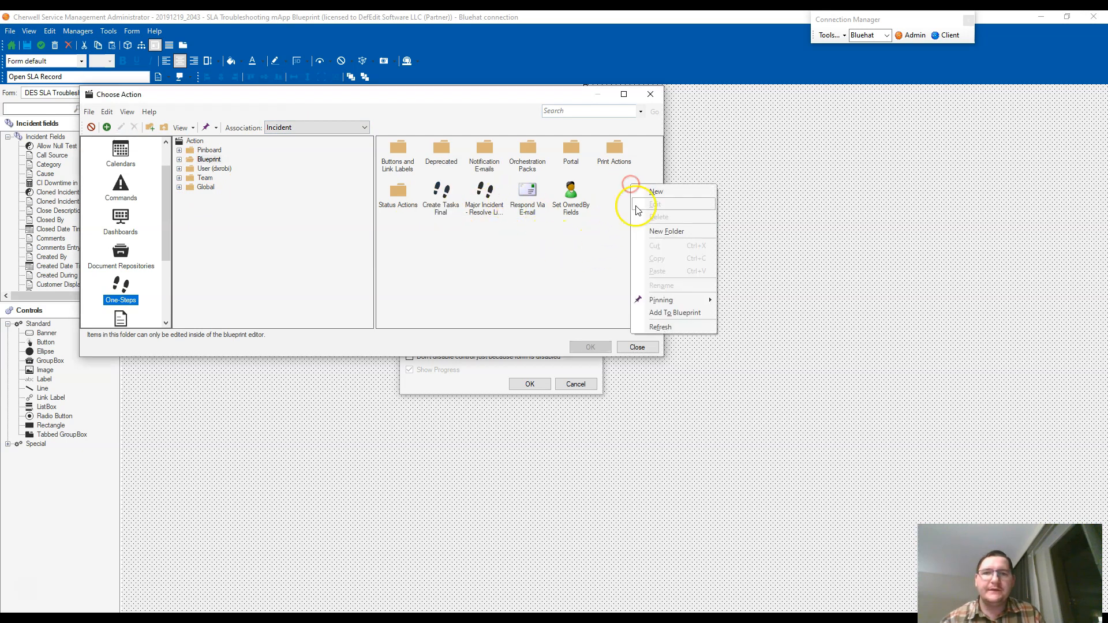
{"action": "key", "text": "n"}
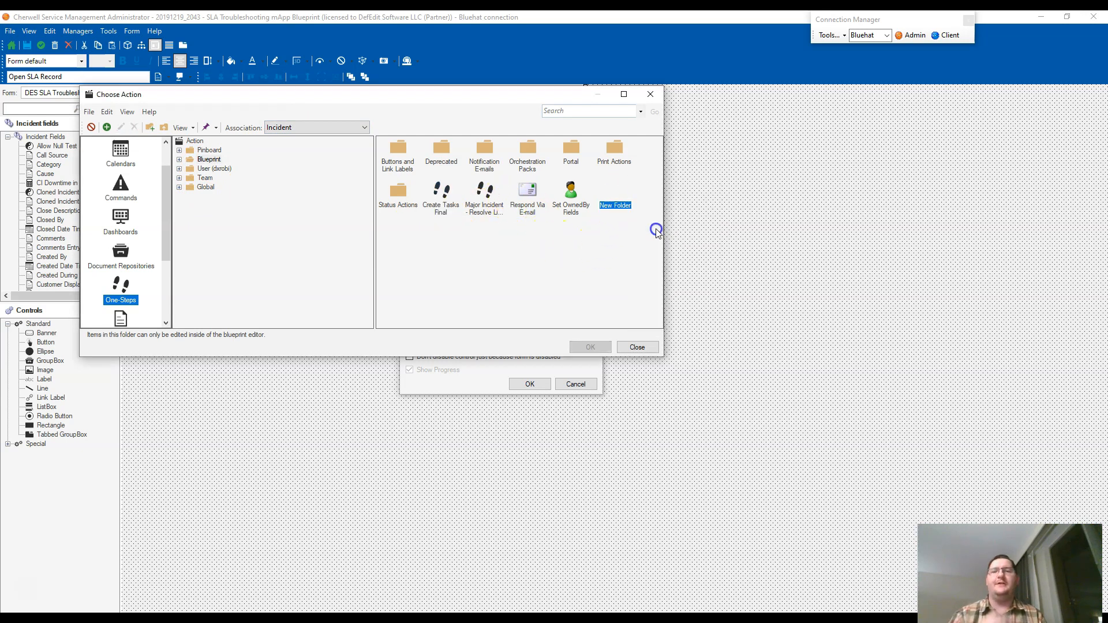
{"action": "type", "text": "D"}
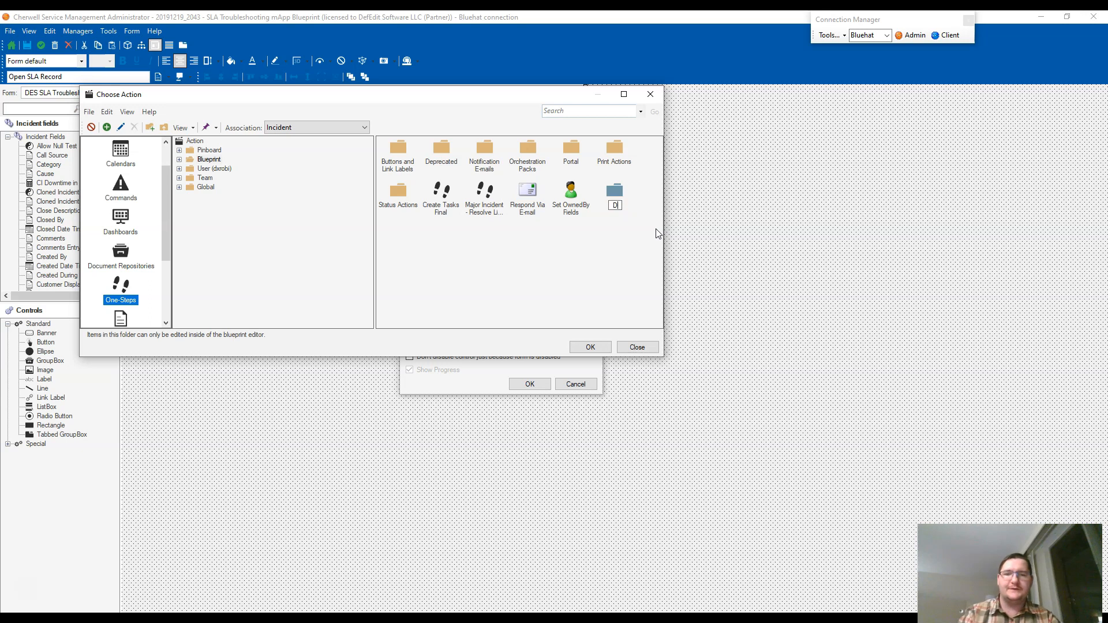
{"action": "type", "text": "efEdit Software"}
{"action": "key", "text": "Return"}
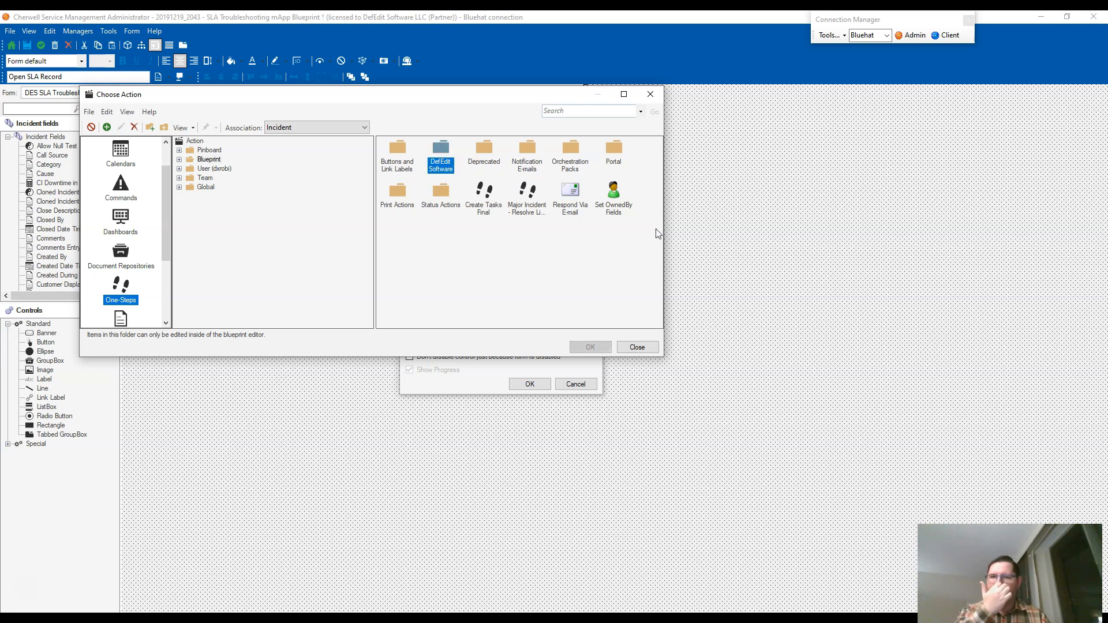
Create a new Incident One-Step named "Open Selected SLA Record" in the DefEdit Software folder
{"action": "double_click", "coordinate": [437, 166]}
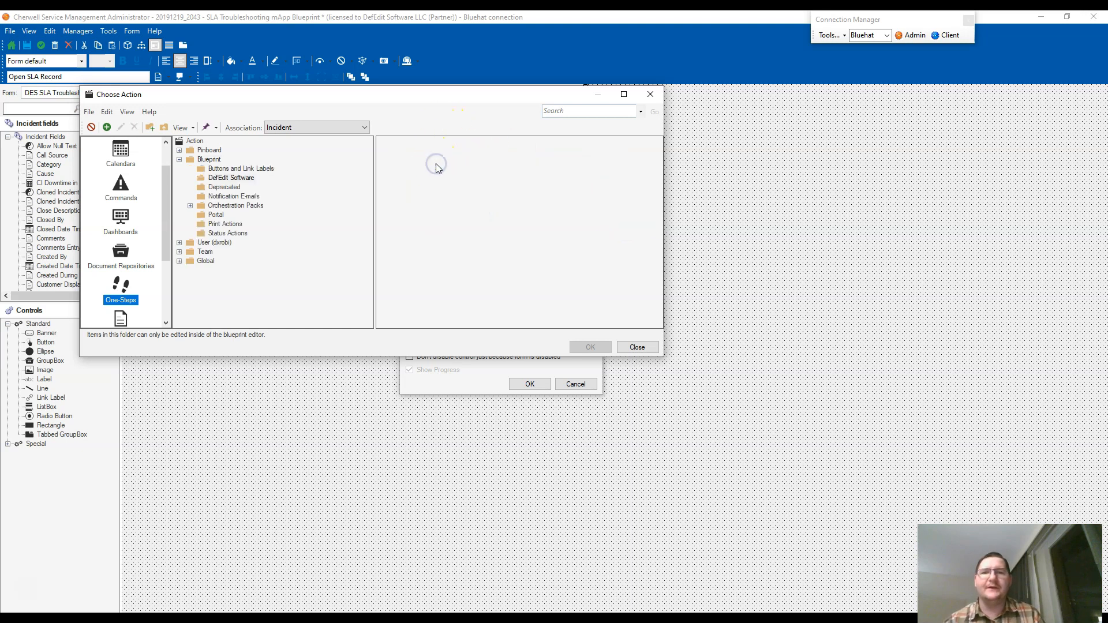
{"action": "right_click", "coordinate": [390, 152]}
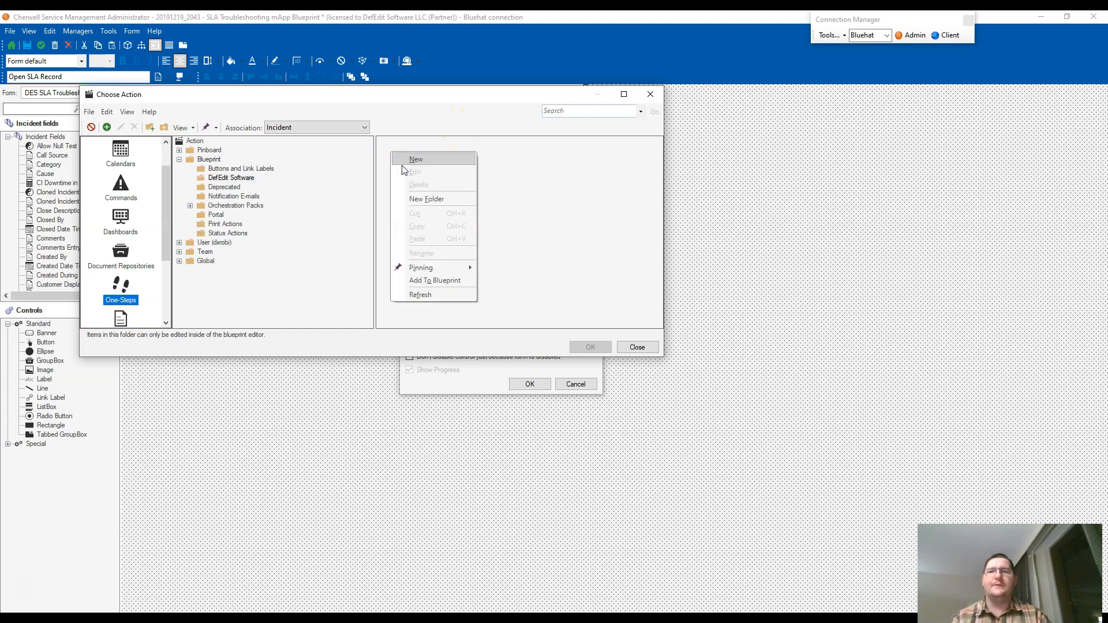
{"action": "left_click", "coordinate": [408, 160]}
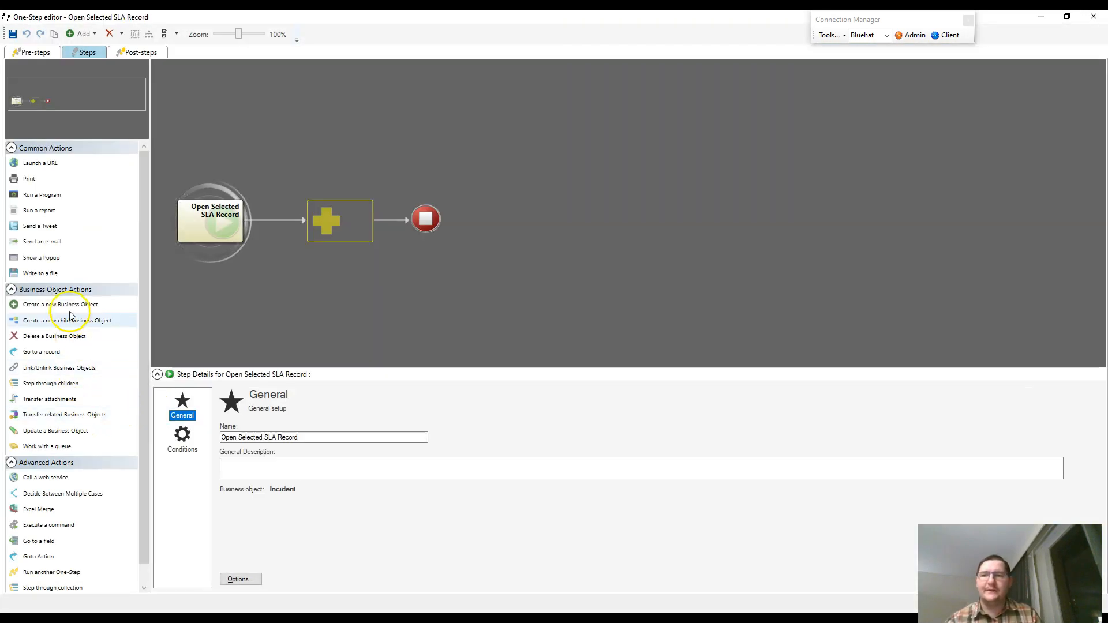
Add a Go to a record action that goes to the current record in the Incident Links SLA relationship, and confirm the One-Step
{"action": "left_click_drag", "start_coordinate": [46, 352], "coordinate": [327, 226]}
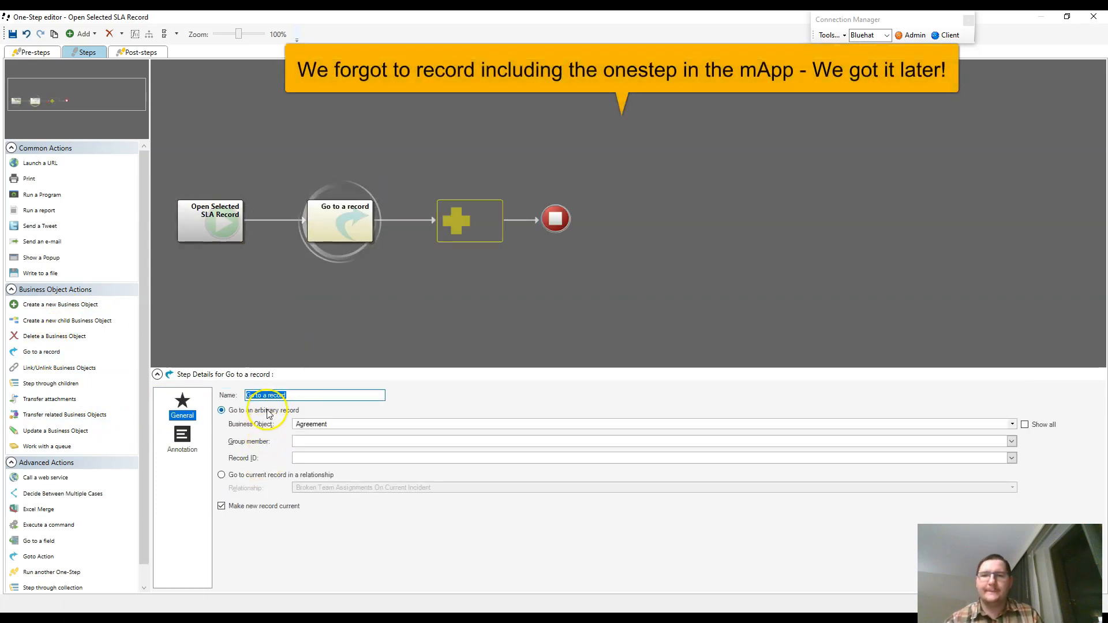
{"action": "left_click", "coordinate": [262, 476]}
{"action": "left_click", "coordinate": [323, 489]}
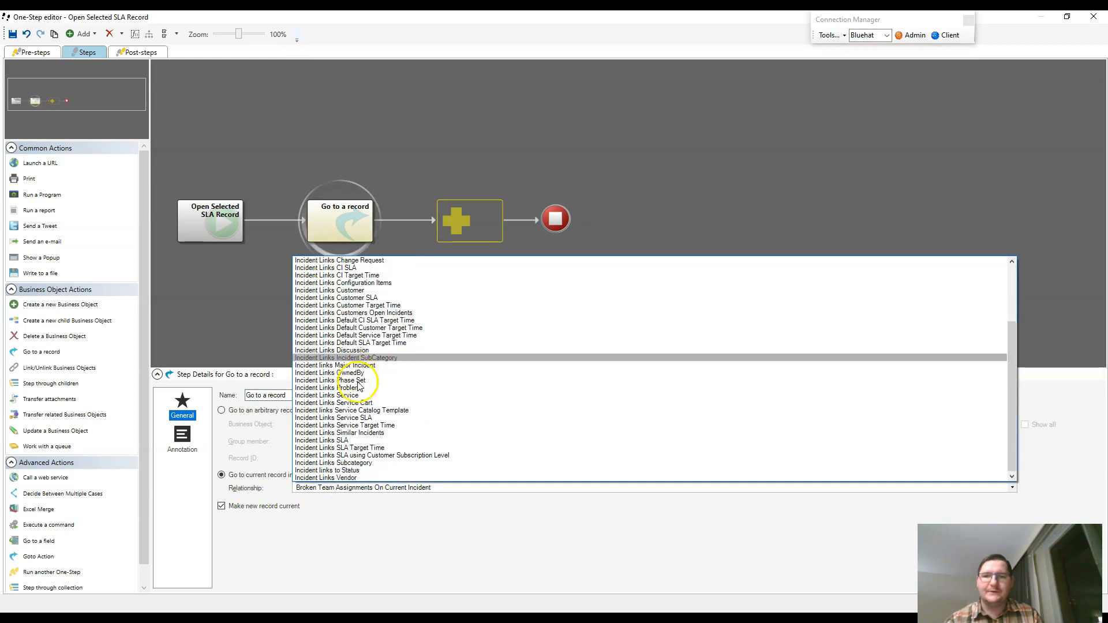
{"action": "scroll", "coordinate": [359, 385], "scroll_direction": "down", "scroll_amount": 2}
{"action": "left_click", "coordinate": [348, 382]}
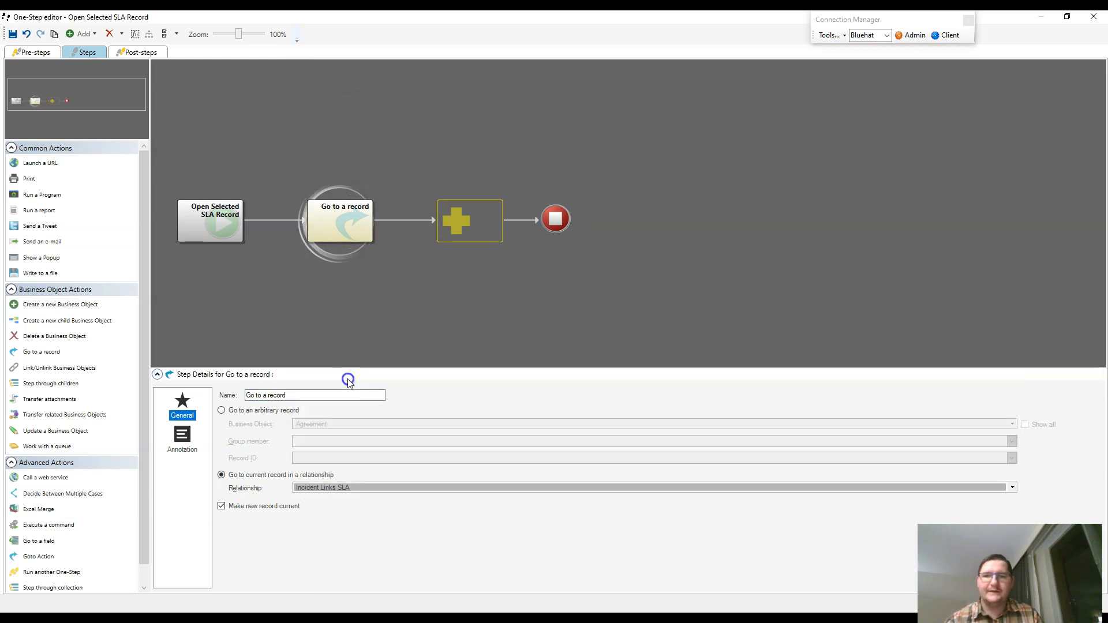
{"action": "double_click", "coordinate": [537, 24]}
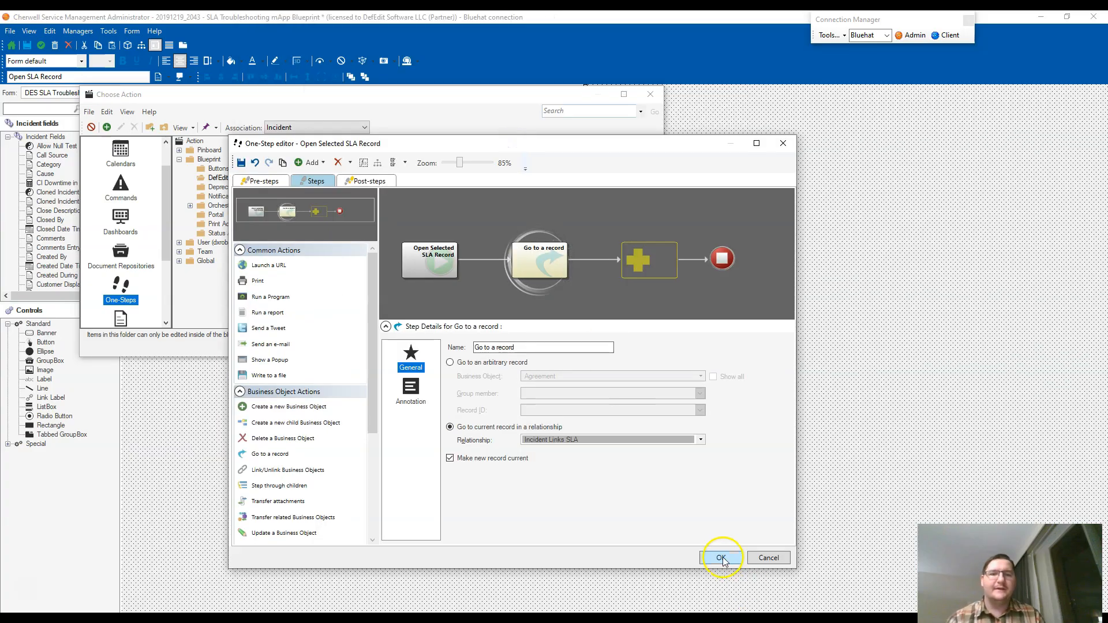
{"action": "left_click", "coordinate": [722, 557]}
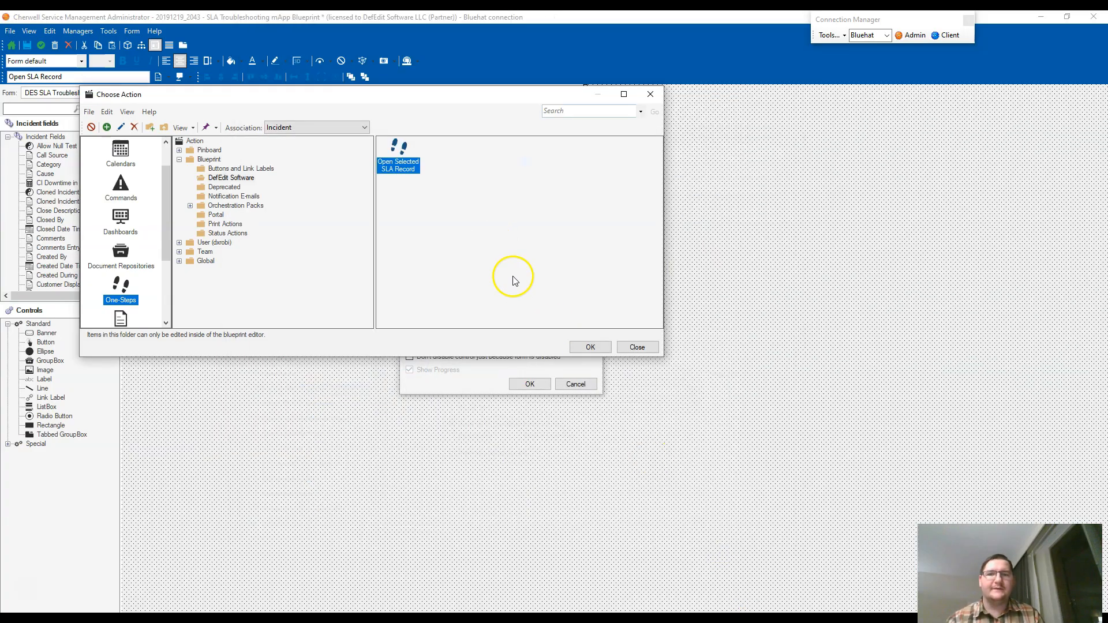
Assign Open Selected SLA Record to the button with Show Progress off and the control kept enabled on disabled forms, and save the form
{"action": "left_click", "coordinate": [580, 349]}
{"action": "left_click", "coordinate": [416, 374]}
{"action": "left_click", "coordinate": [452, 358]}
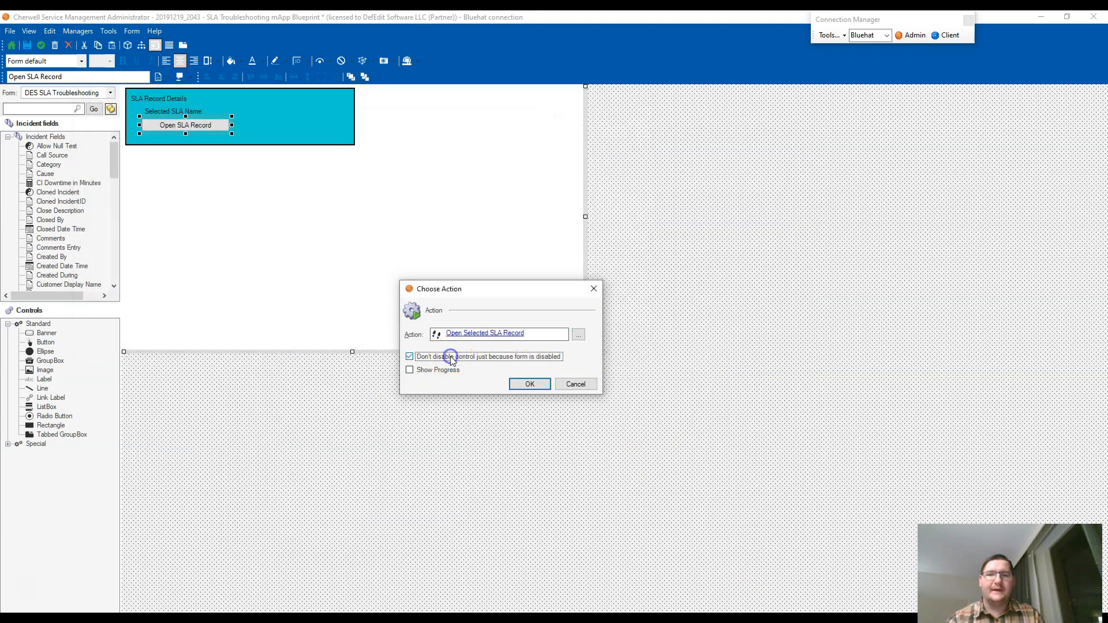
{"action": "left_click", "coordinate": [528, 385]}
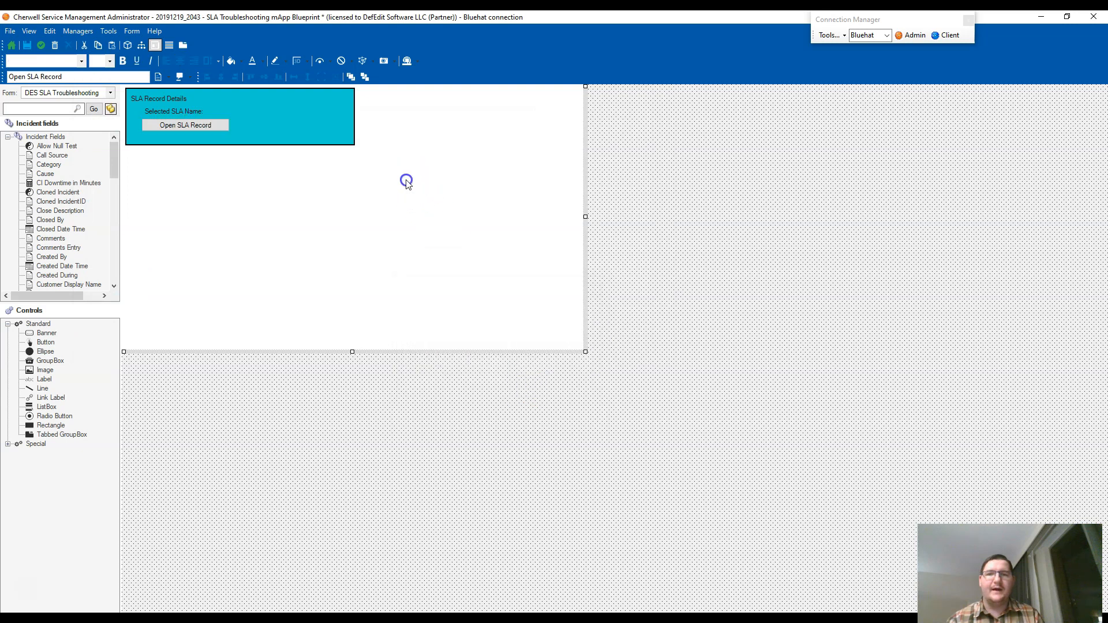
{"action": "left_click", "coordinate": [28, 44]}
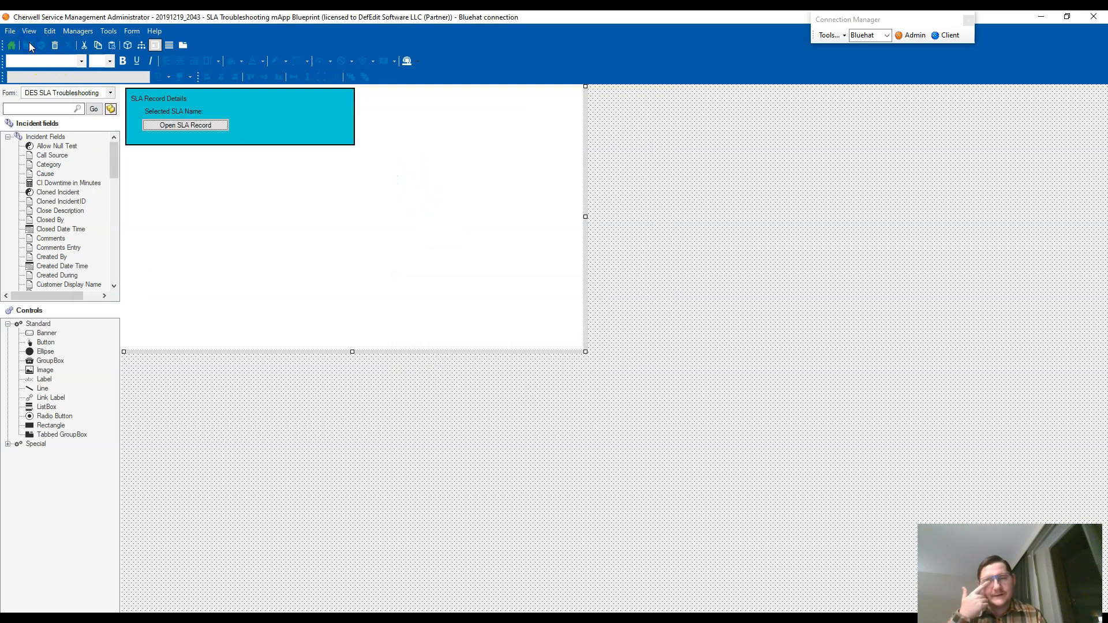
Slightly reduce the height of the SLA Record Details box and place a copy of the whole block just below it
{"action": "left_click", "coordinate": [152, 128]}
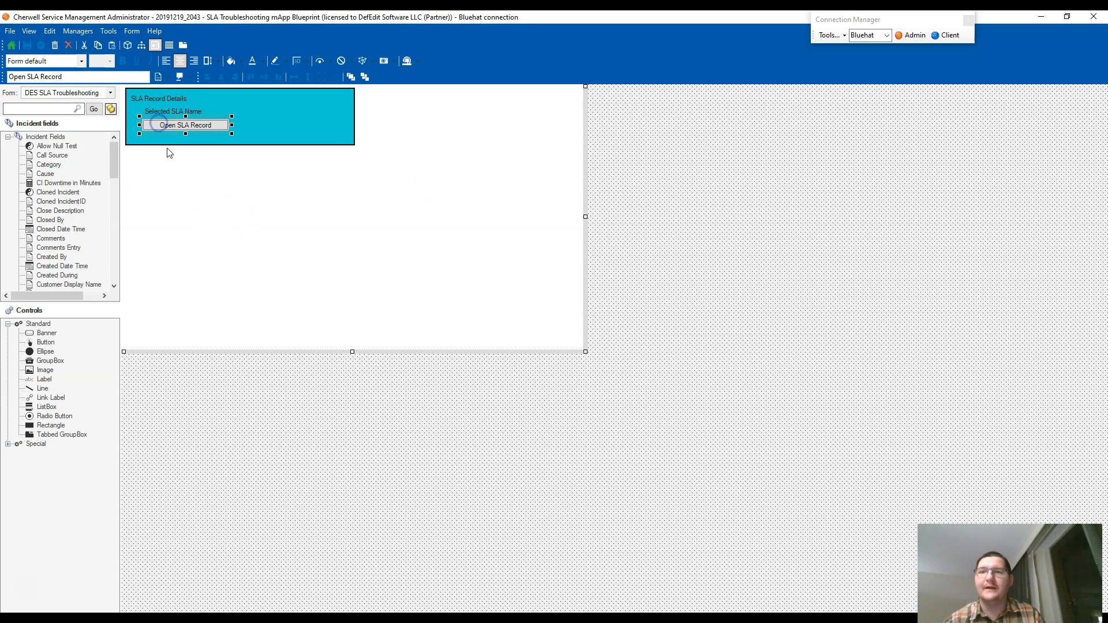
{"action": "left_click", "coordinate": [218, 148]}
{"action": "left_click_drag", "start_coordinate": [240, 148], "coordinate": [239, 144]}
{"action": "left_click", "coordinate": [191, 202]}
{"action": "left_click", "coordinate": [375, 179]}
{"action": "left_click_drag", "start_coordinate": [226, 117], "coordinate": [146, 96]}
{"action": "left_click", "coordinate": [256, 251]}
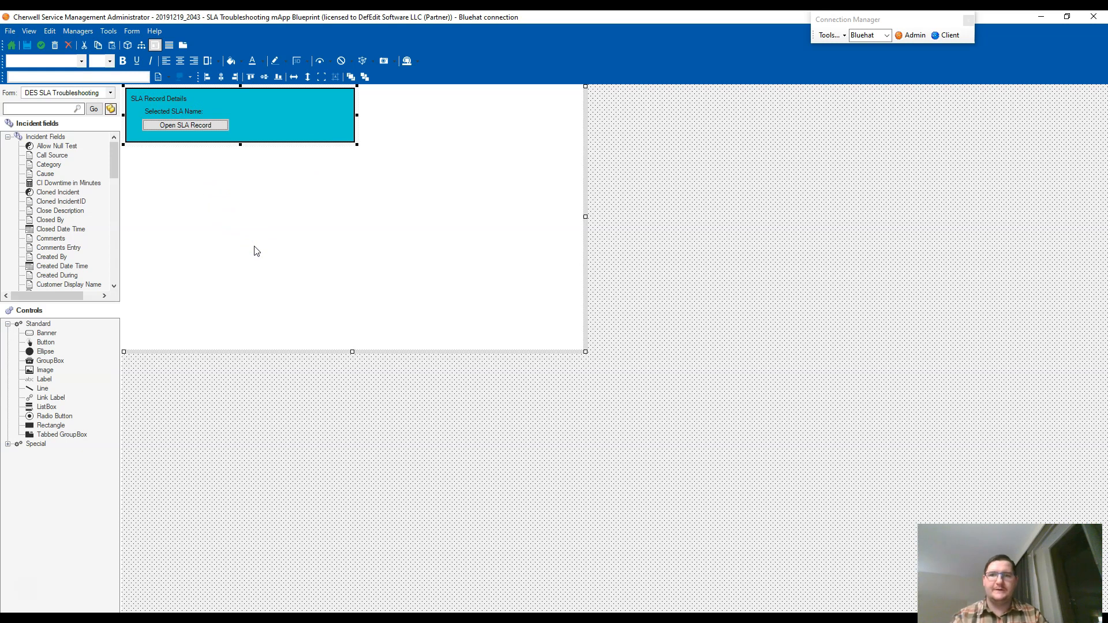
{"action": "key", "text": "ctrl+v"}
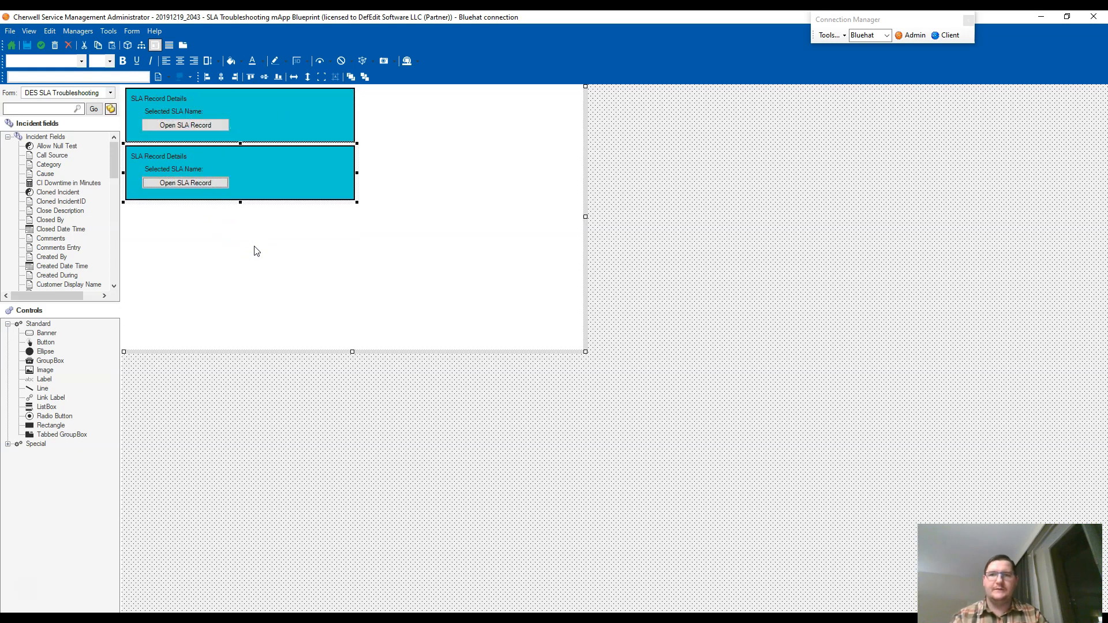
{"action": "left_click", "coordinate": [255, 247]}
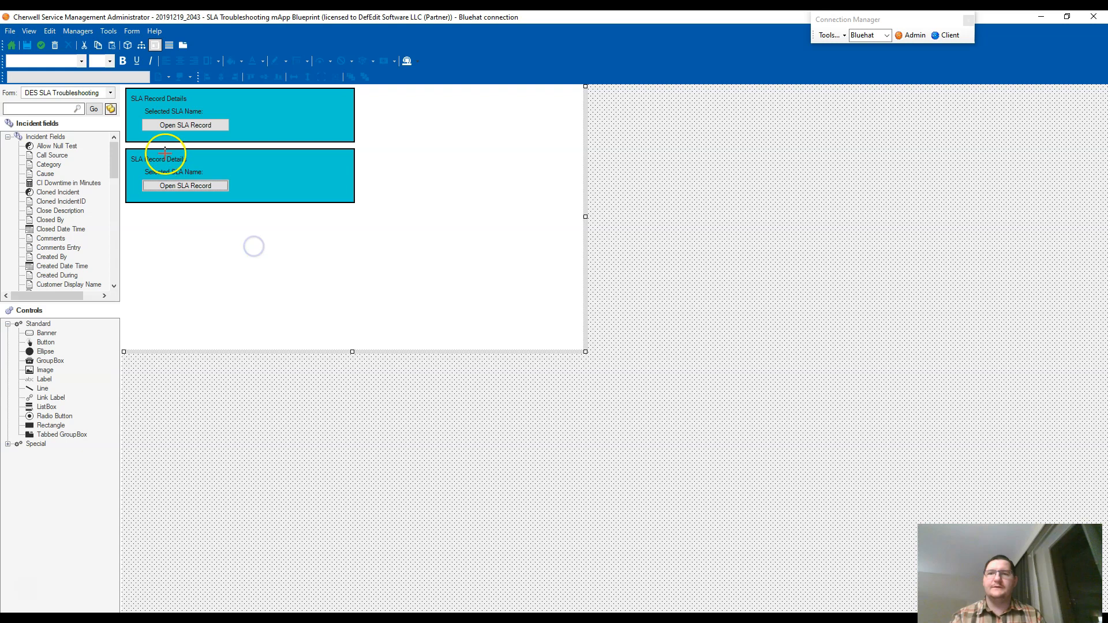
Change the heading of the copied block to "SLA Target Time Details"
{"action": "left_click", "coordinate": [163, 155]}
{"action": "left_click", "coordinate": [156, 77]}
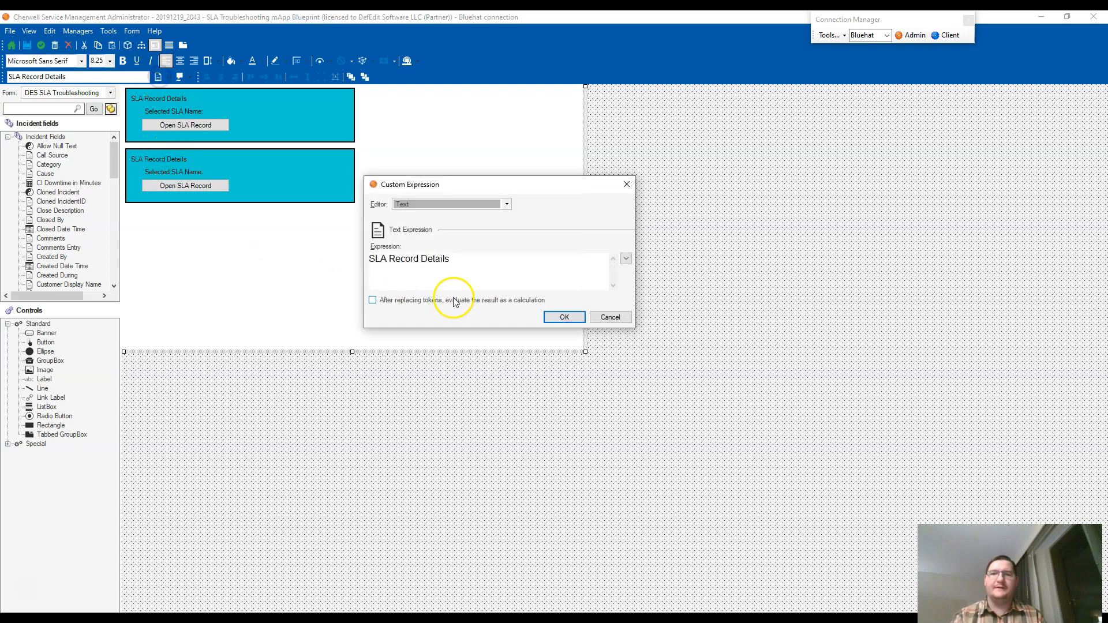
{"action": "left_click", "coordinate": [628, 322]}
{"action": "double_click", "coordinate": [27, 75]}
{"action": "type", "text": "Target Time"}
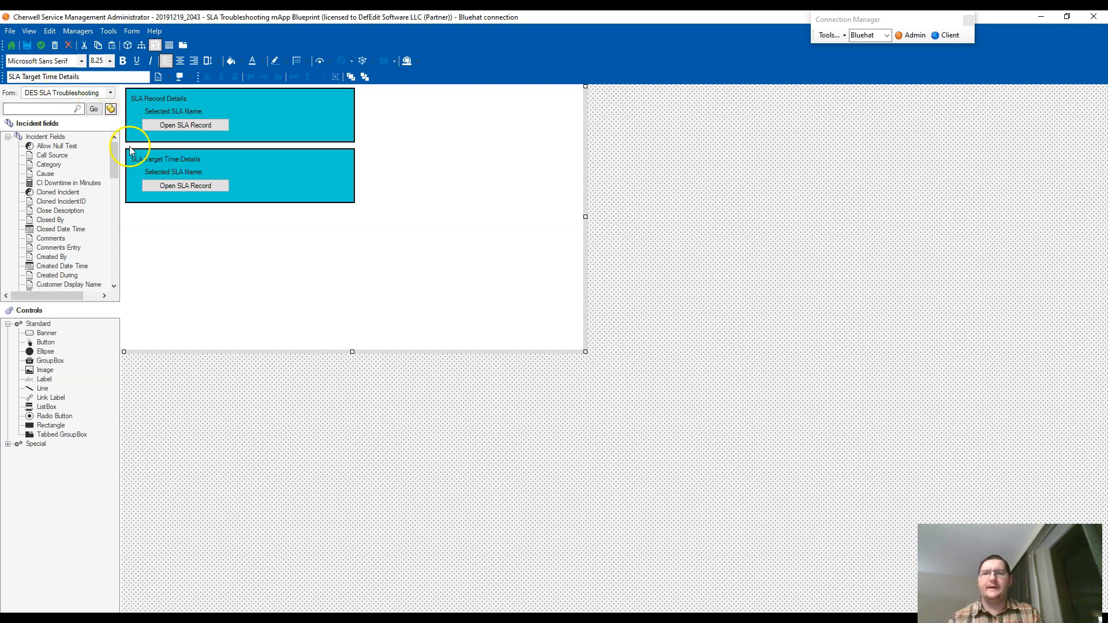
Change the copied name label's expression text to "Selected SLA Target Time:" and remove the SLA.Title field from it
{"action": "left_click", "coordinate": [186, 172]}
{"action": "left_click", "coordinate": [39, 77]}
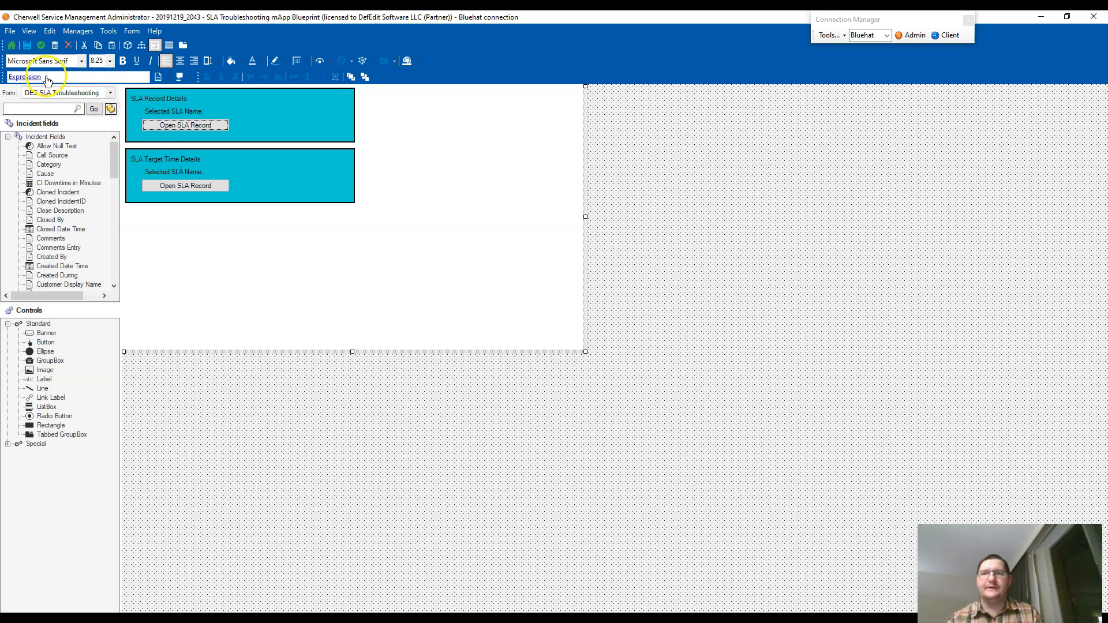
{"action": "left_click", "coordinate": [433, 258]}
{"action": "double_click", "coordinate": [433, 257]}
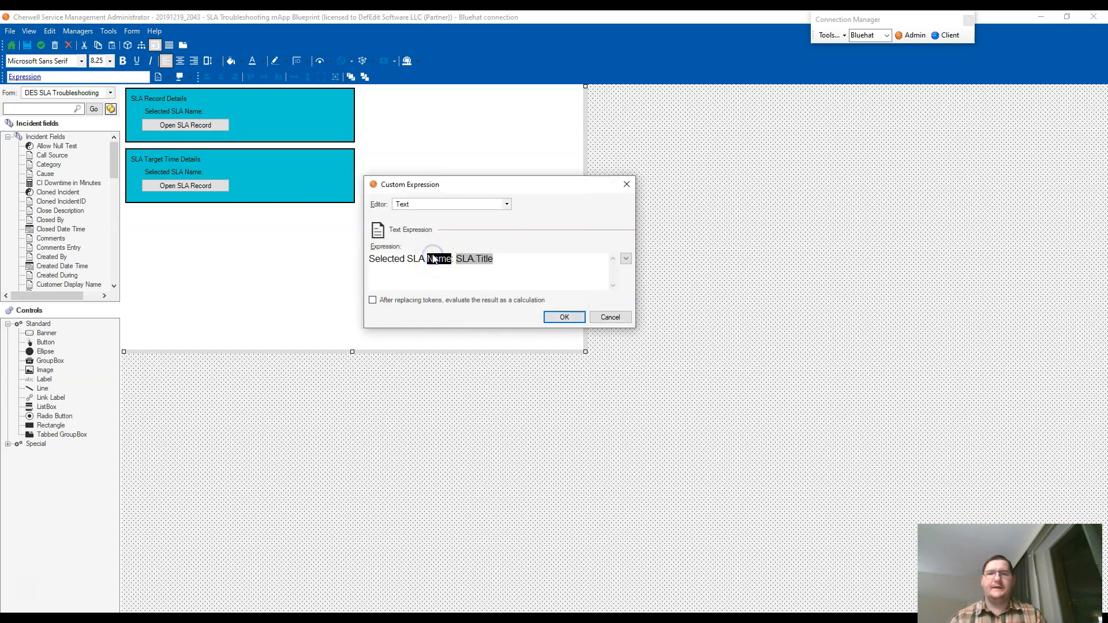
{"action": "type", "text": "Target Time"}
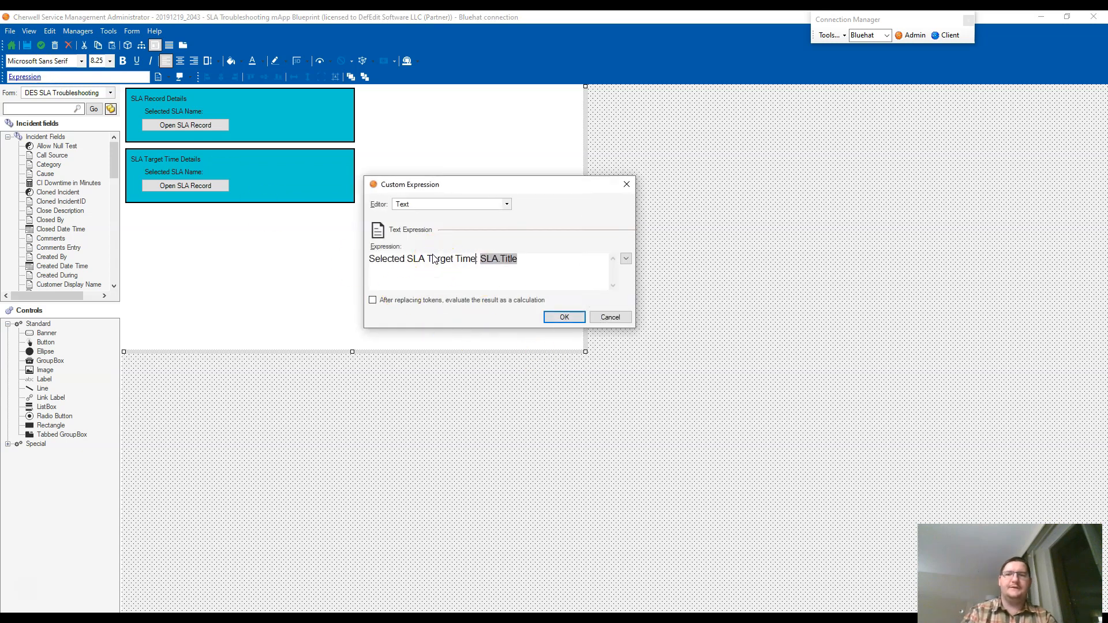
{"action": "left_click", "coordinate": [505, 260]}
{"action": "right_click", "coordinate": [516, 264]}
{"action": "left_click", "coordinate": [518, 267]}
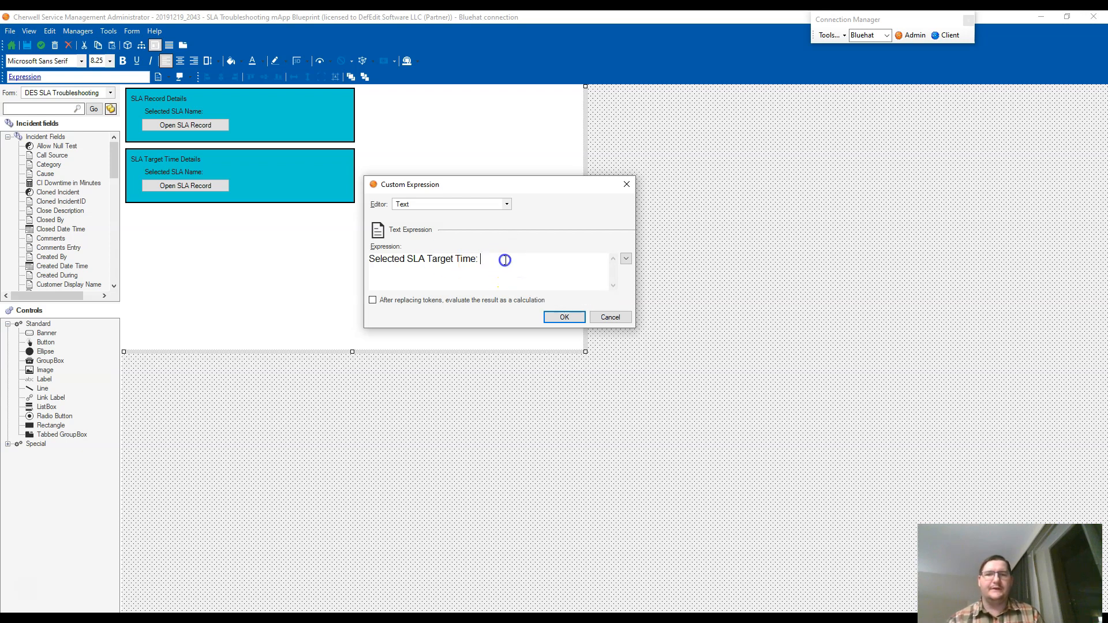
Switch to the Cherwell Service Management client by launching it on the Bluehat connection
{"action": "left_click", "coordinate": [869, 36]}
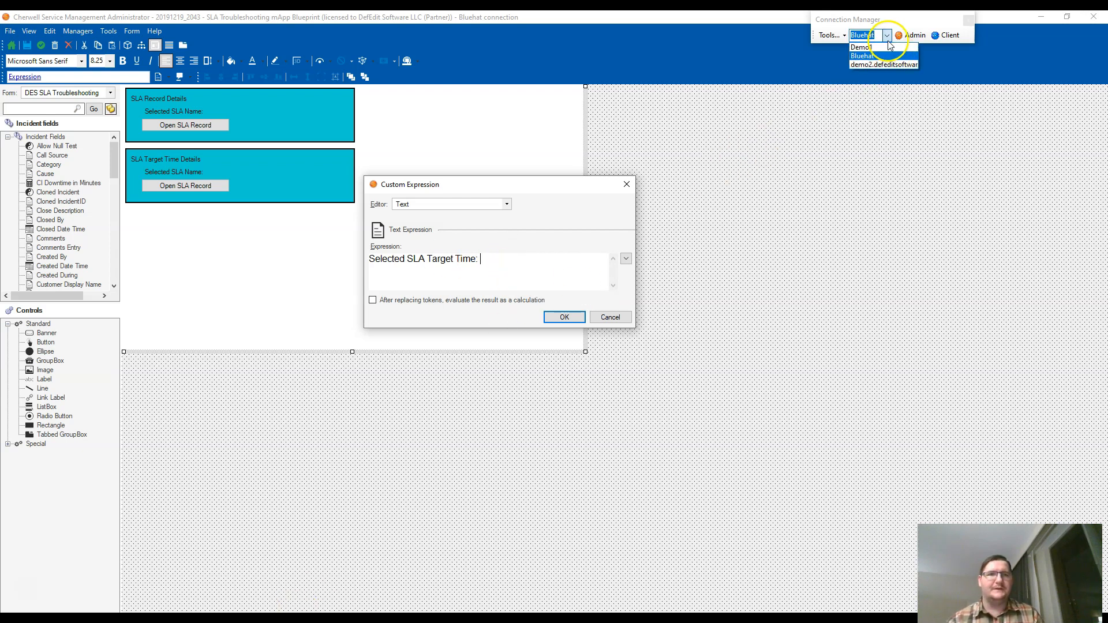
{"action": "left_click", "coordinate": [874, 36]}
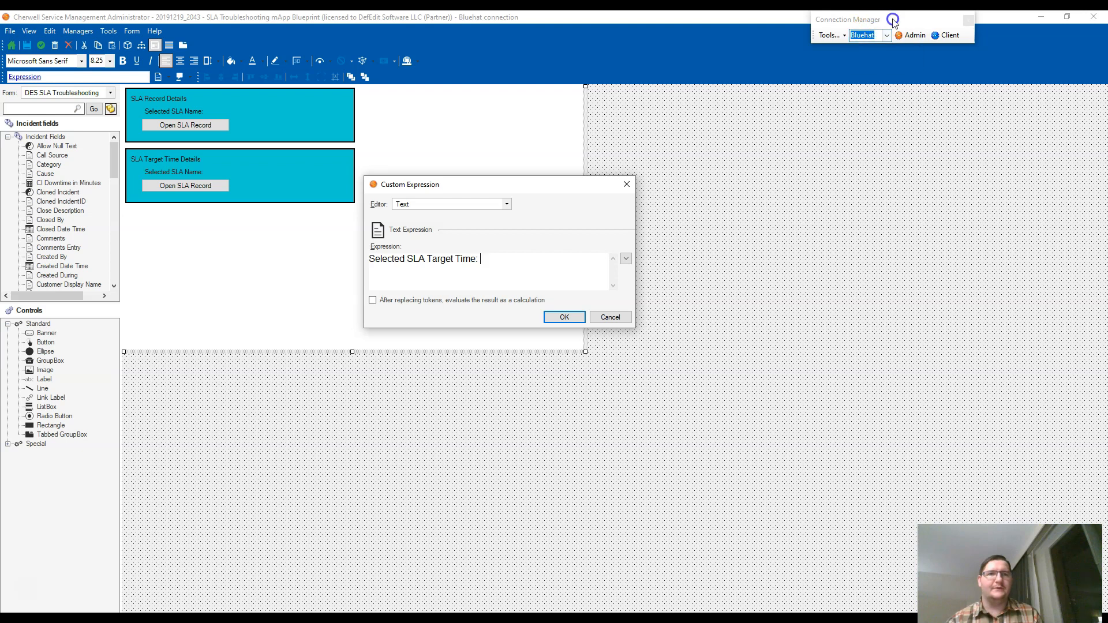
{"action": "left_click", "coordinate": [948, 36]}
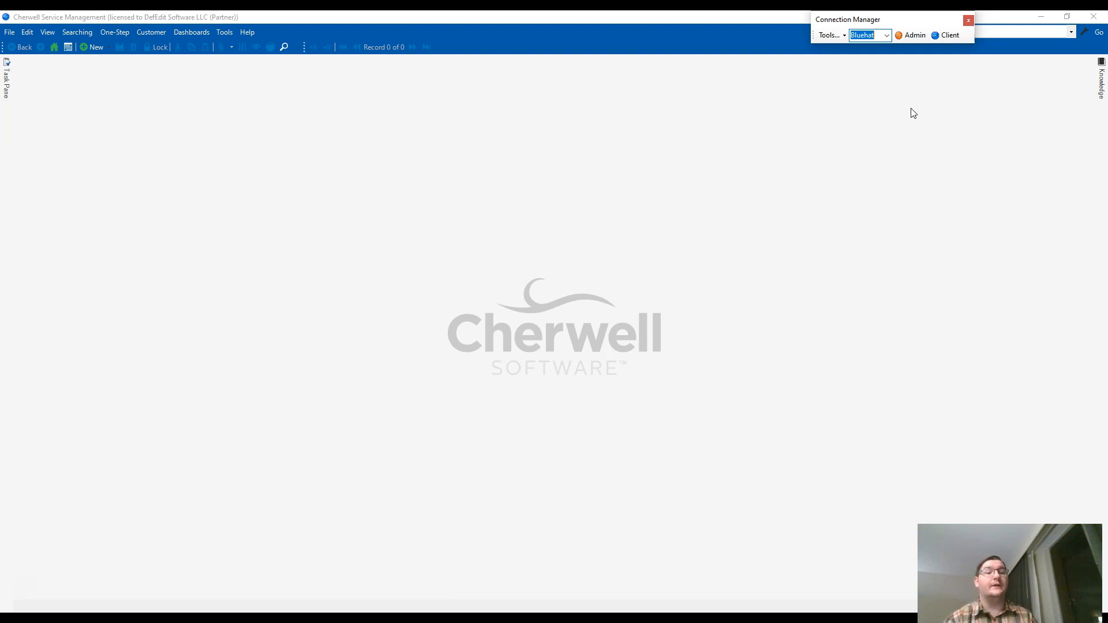
{"action": "left_click", "coordinate": [615, 166]}
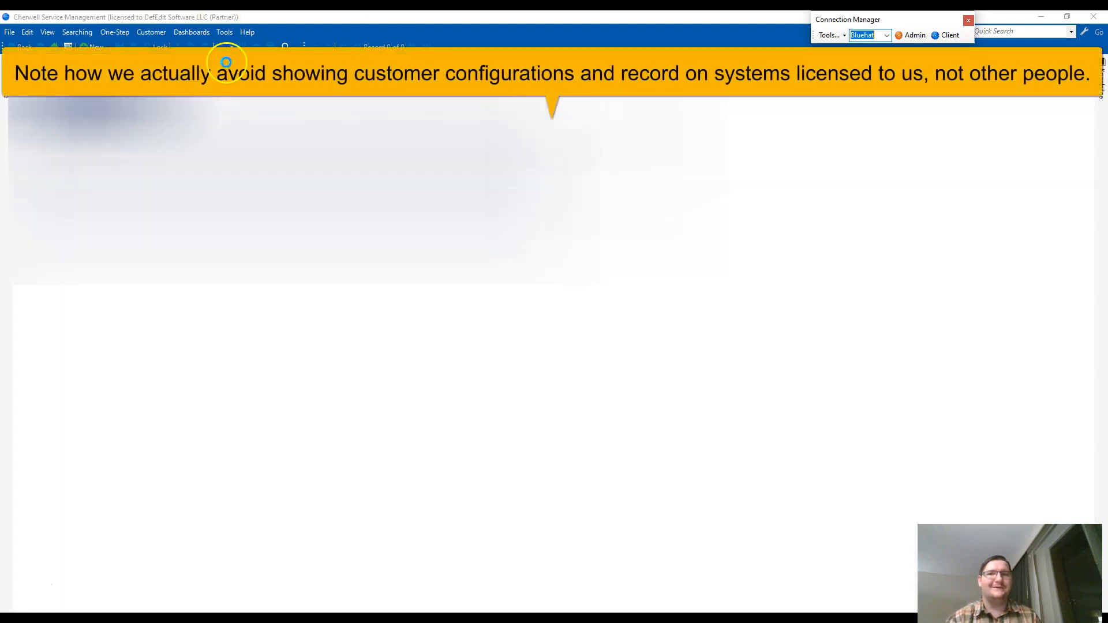
Search for all SLA records, using SLA as the business object and no search criteria
{"action": "left_click", "coordinate": [200, 32]}
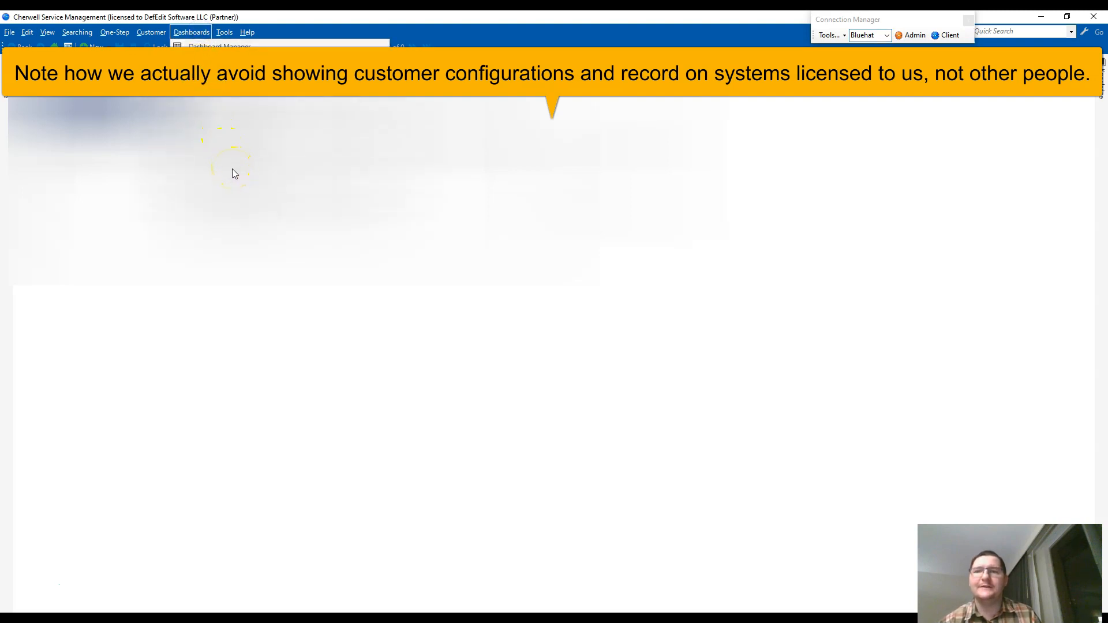
{"action": "left_click", "coordinate": [198, 31]}
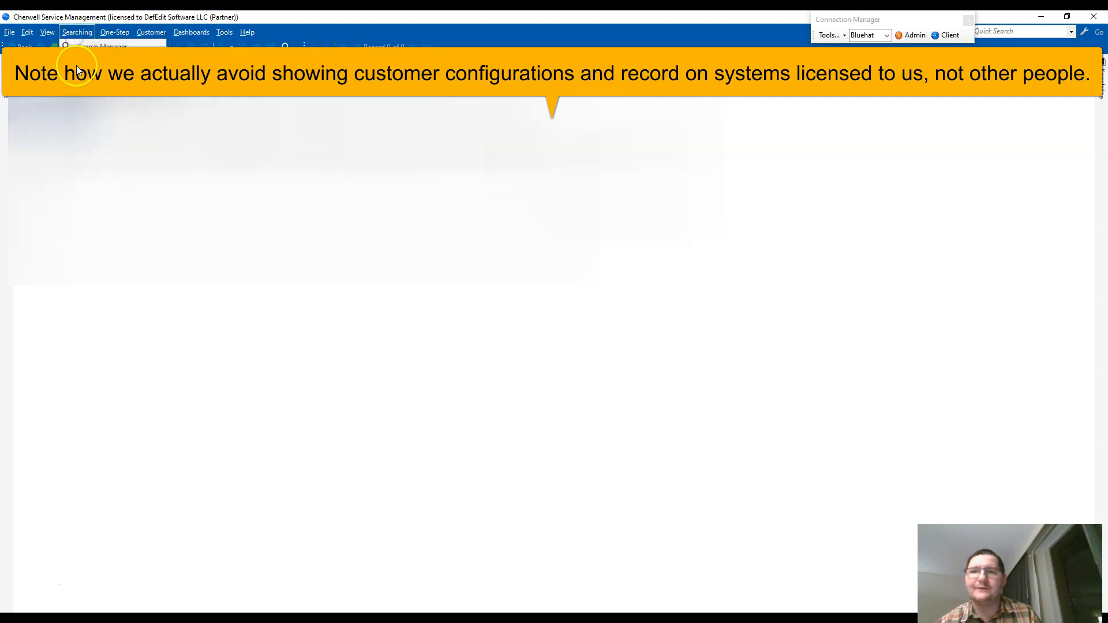
{"action": "left_click", "coordinate": [497, 209]}
{"action": "scroll", "coordinate": [510, 390], "scroll_direction": "down", "scroll_amount": 4}
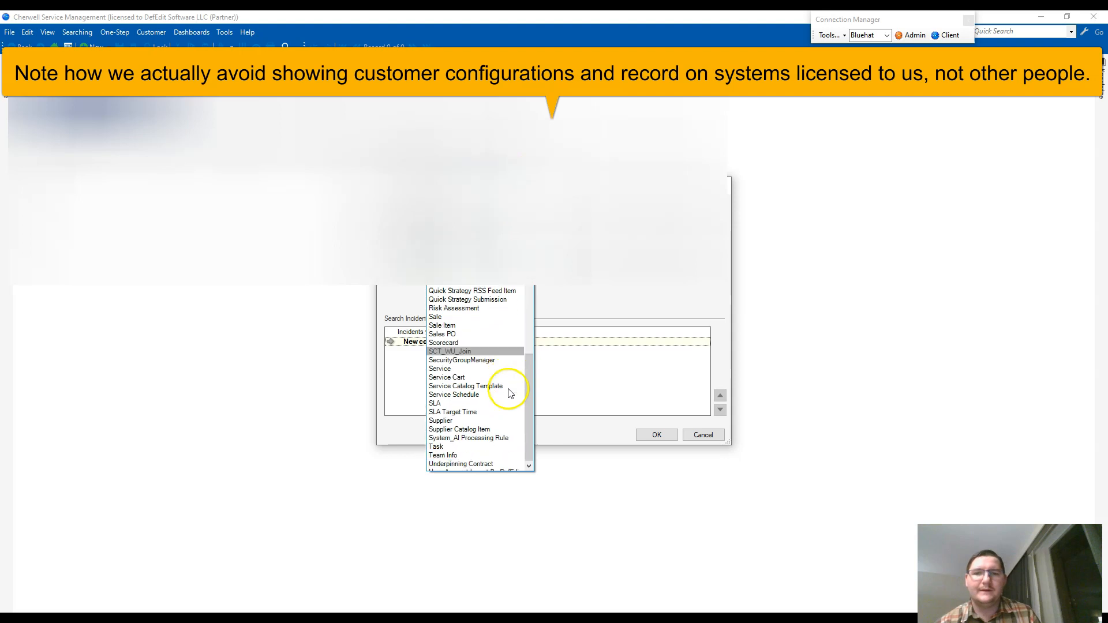
{"action": "left_click", "coordinate": [439, 354]}
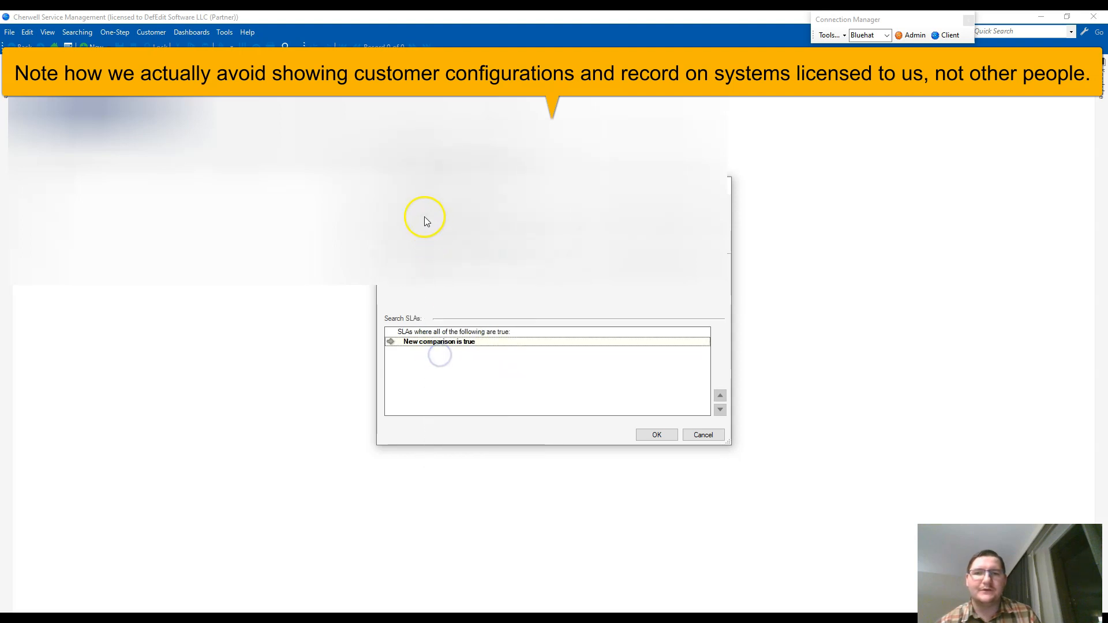
{"action": "left_click", "coordinate": [657, 434]}
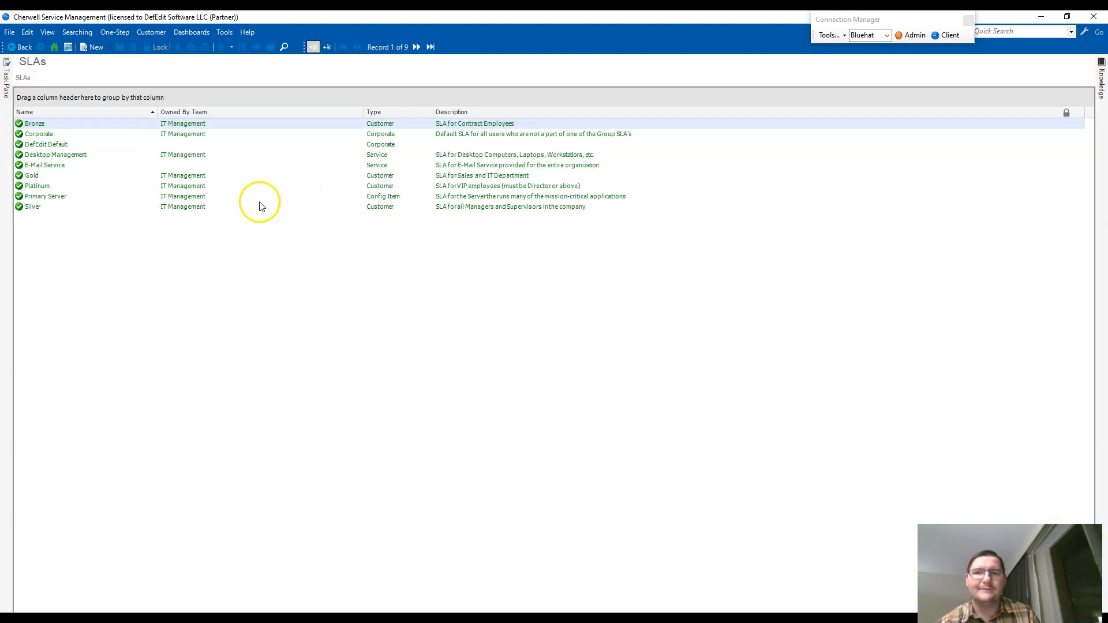
Open the Corporate SLA and enlarge its SLA Target Times list to show the response and resolution columns
{"action": "left_click", "coordinate": [37, 136]}
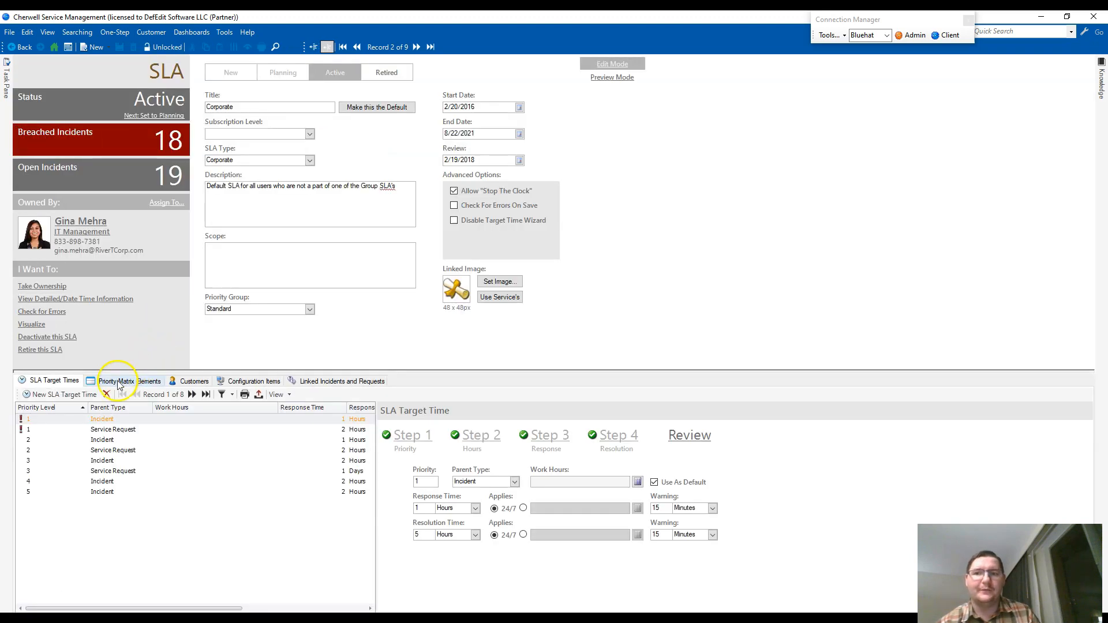
{"action": "left_click_drag", "start_coordinate": [114, 372], "coordinate": [120, 238]}
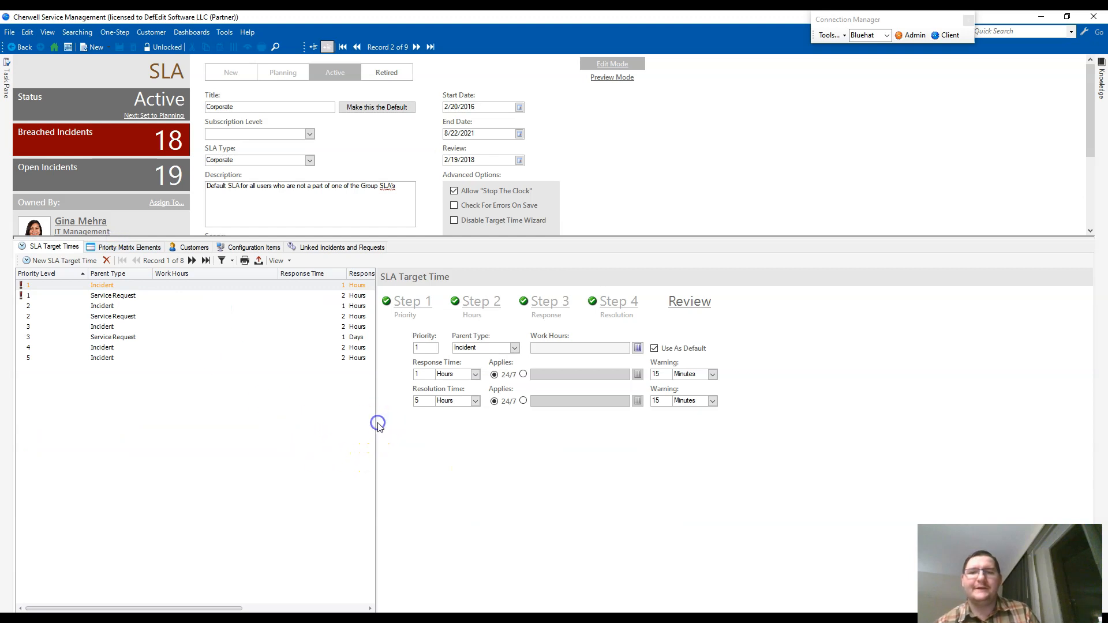
{"action": "left_click_drag", "start_coordinate": [376, 422], "coordinate": [571, 433]}
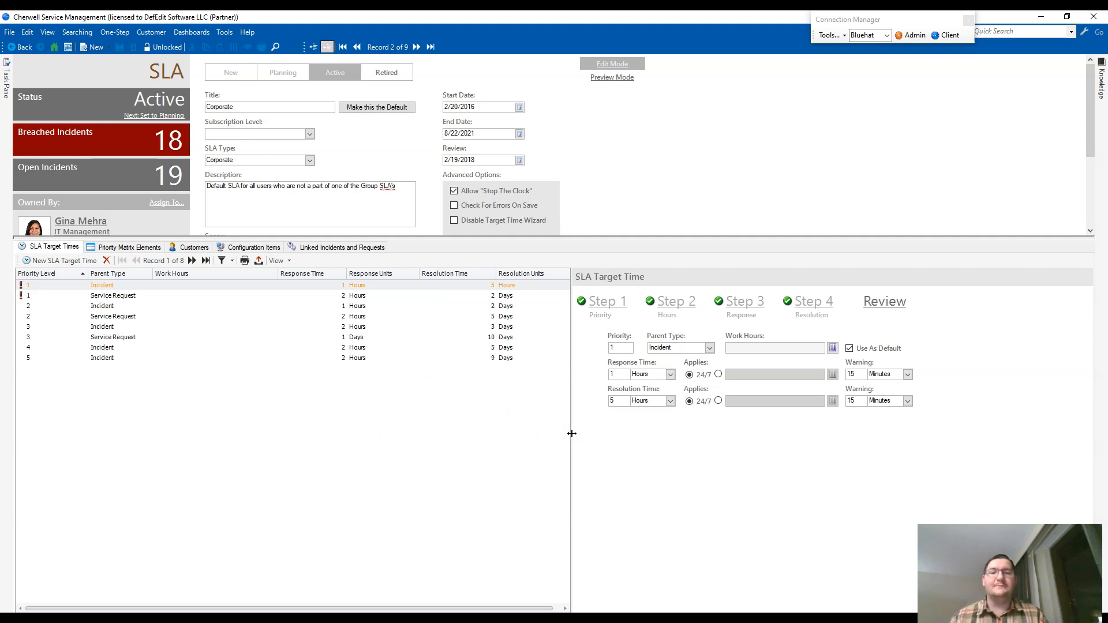
Compare the priority 2 and priority 3 Incident target times, examining which hours apply to response and resolution
{"action": "left_click", "coordinate": [589, 442]}
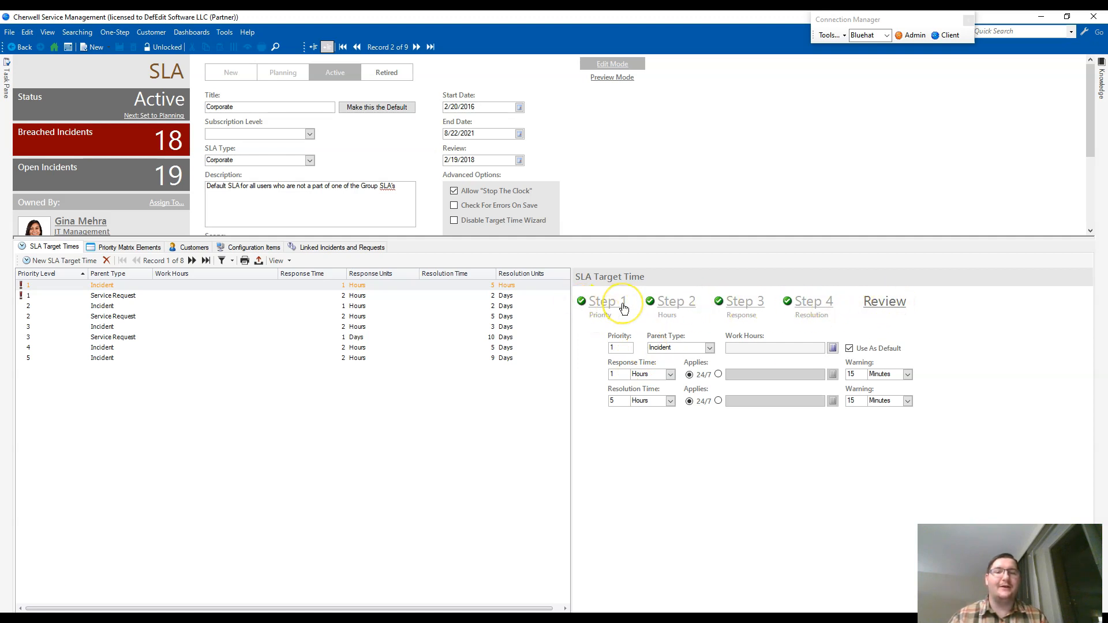
{"action": "left_click", "coordinate": [472, 306]}
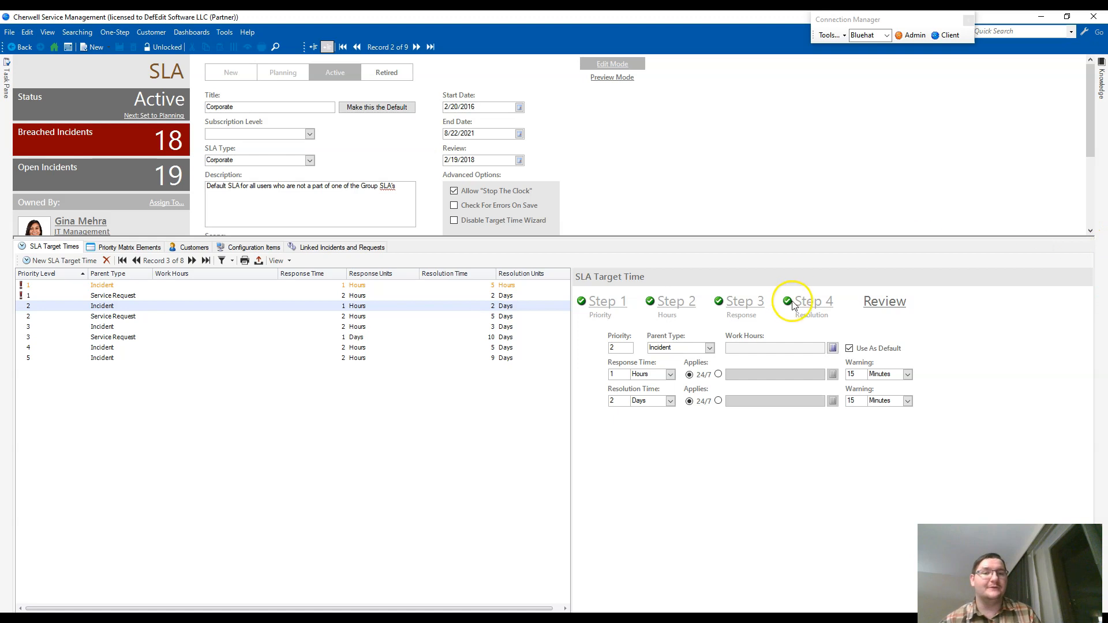
{"action": "left_click", "coordinate": [754, 377]}
{"action": "left_click", "coordinate": [155, 326]}
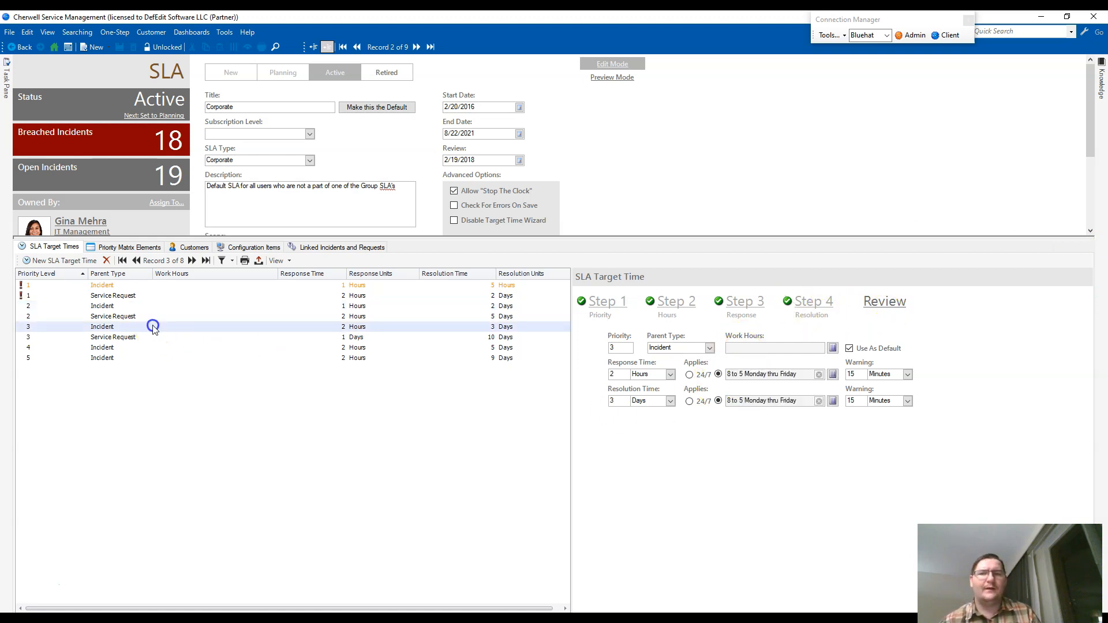
{"action": "left_click_drag", "start_coordinate": [800, 378], "coordinate": [685, 376]}
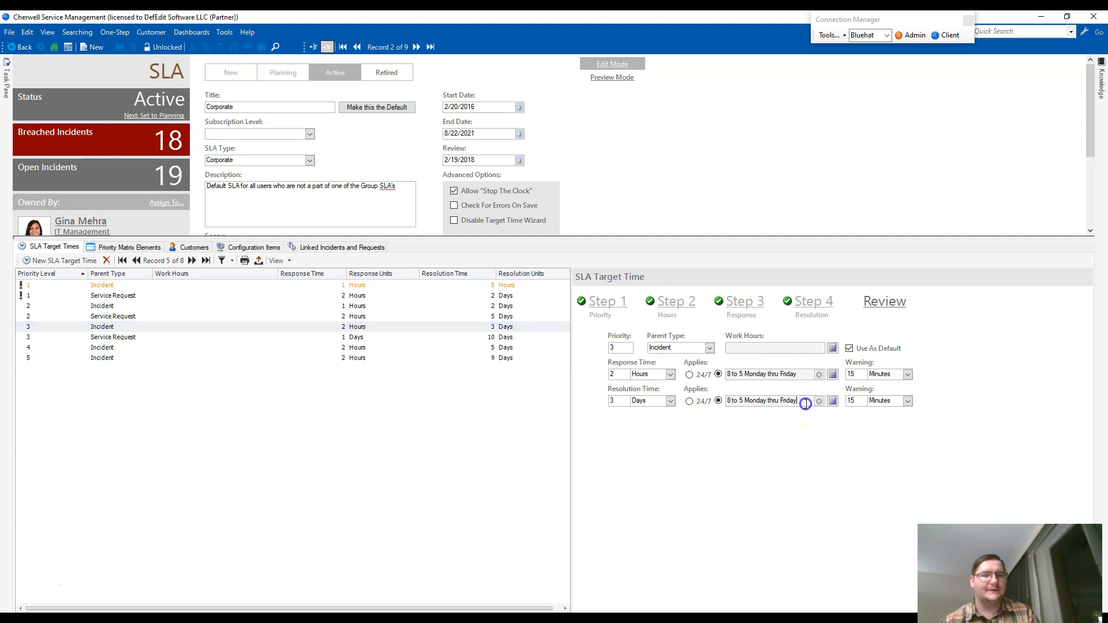
{"action": "left_click_drag", "start_coordinate": [805, 402], "coordinate": [721, 402]}
{"action": "left_click_drag", "start_coordinate": [800, 373], "coordinate": [651, 368]}
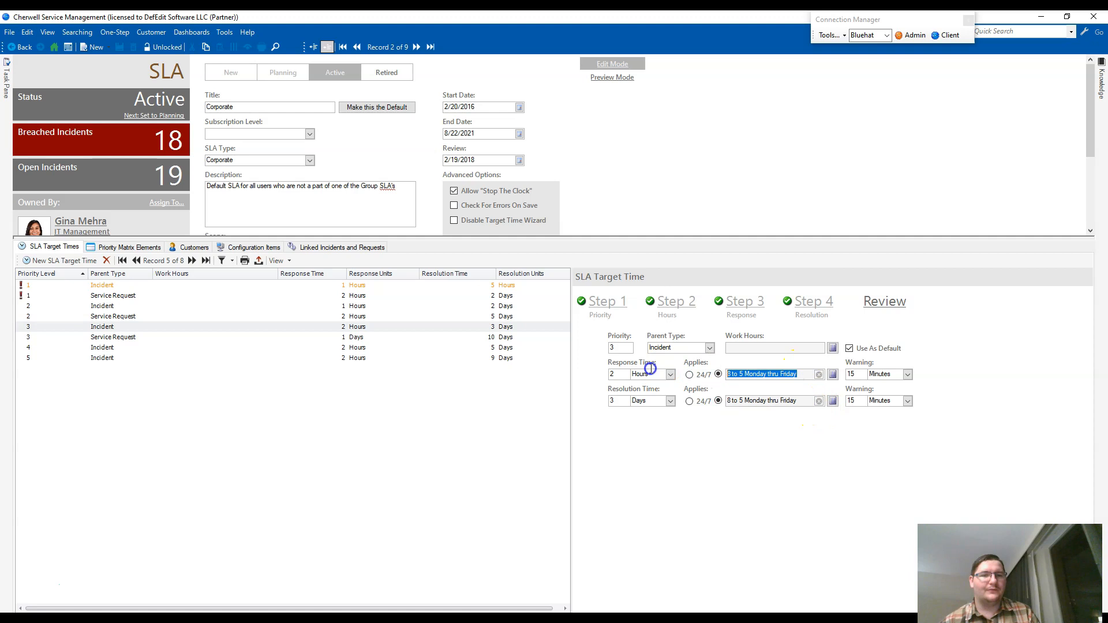
{"action": "left_click_drag", "start_coordinate": [807, 403], "coordinate": [721, 400]}
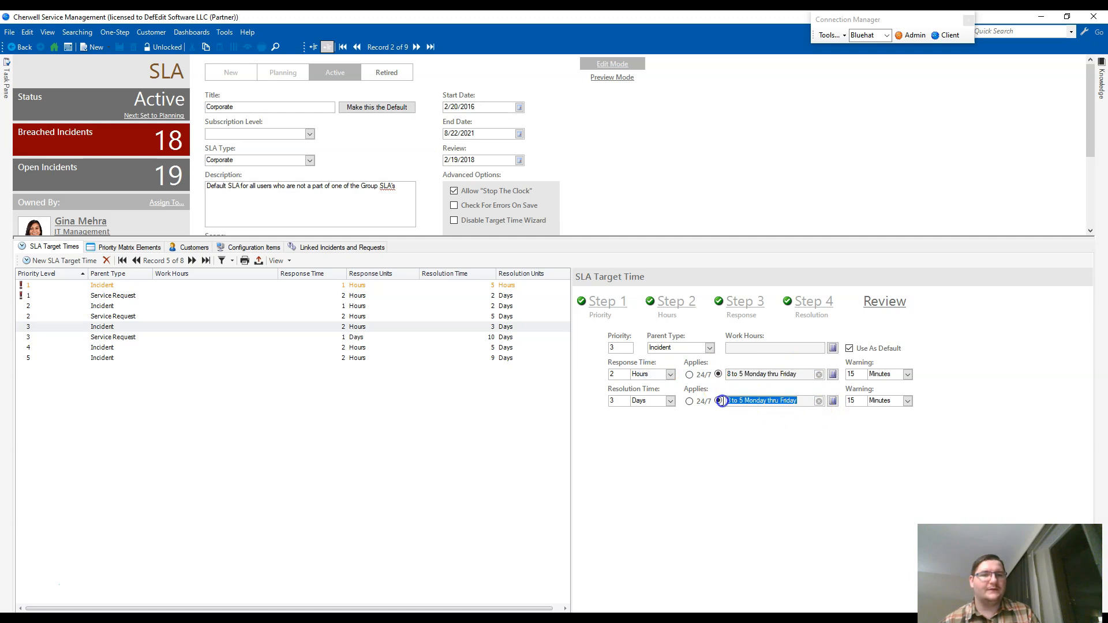
{"action": "left_click_drag", "start_coordinate": [807, 374], "coordinate": [688, 373]}
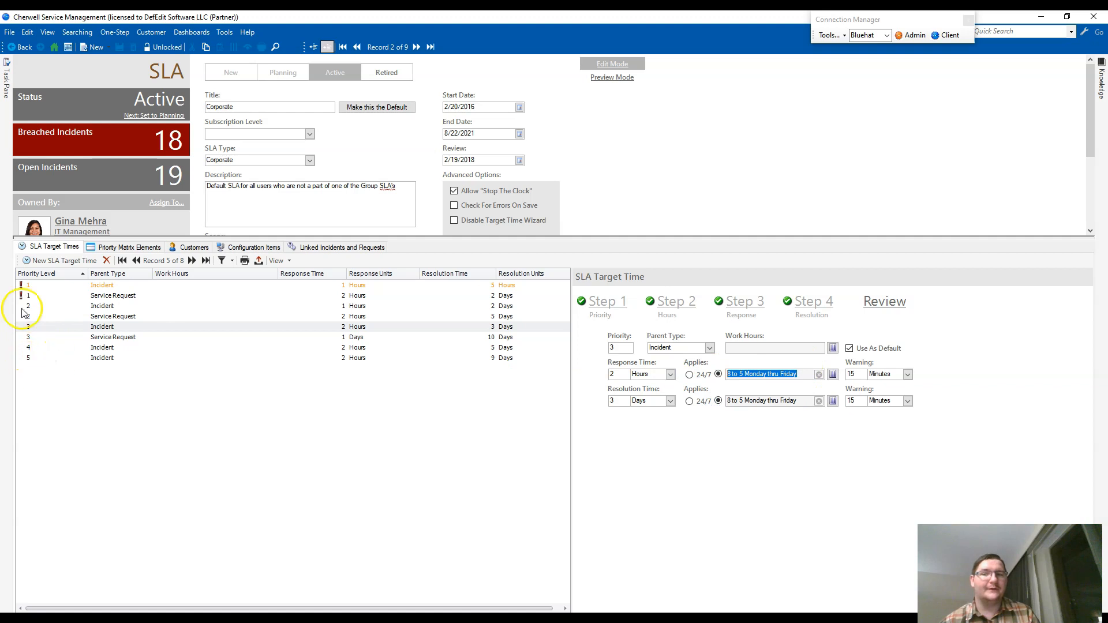
Sort the SLA target times by Parent Type and examine the Work Hours field of the priority 1 Incident entry
{"action": "left_click", "coordinate": [103, 274]}
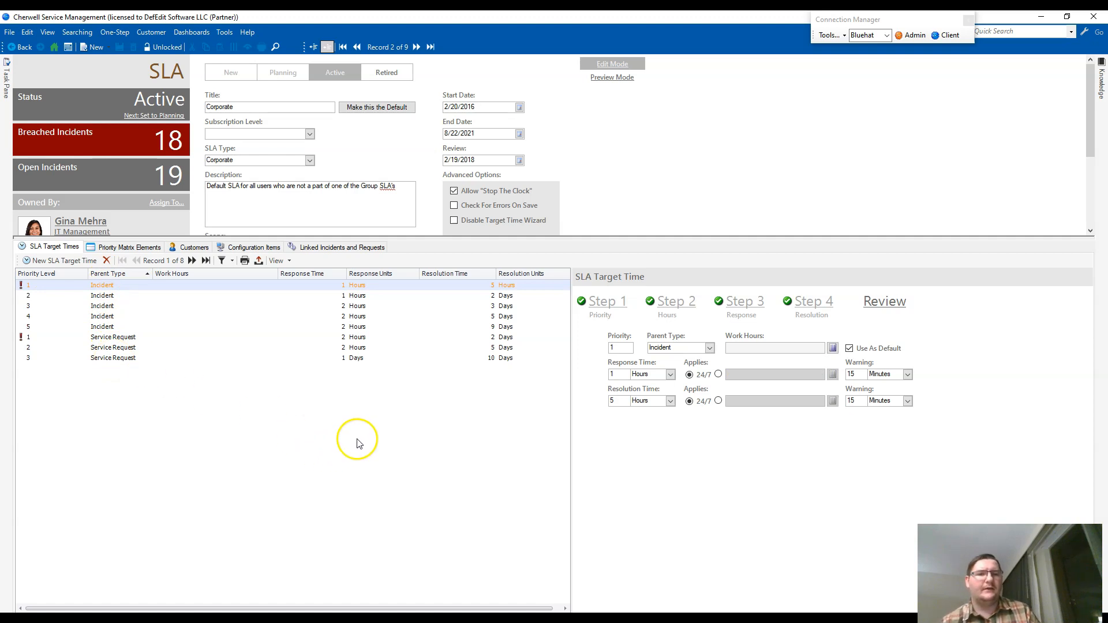
{"action": "left_click", "coordinate": [790, 349]}
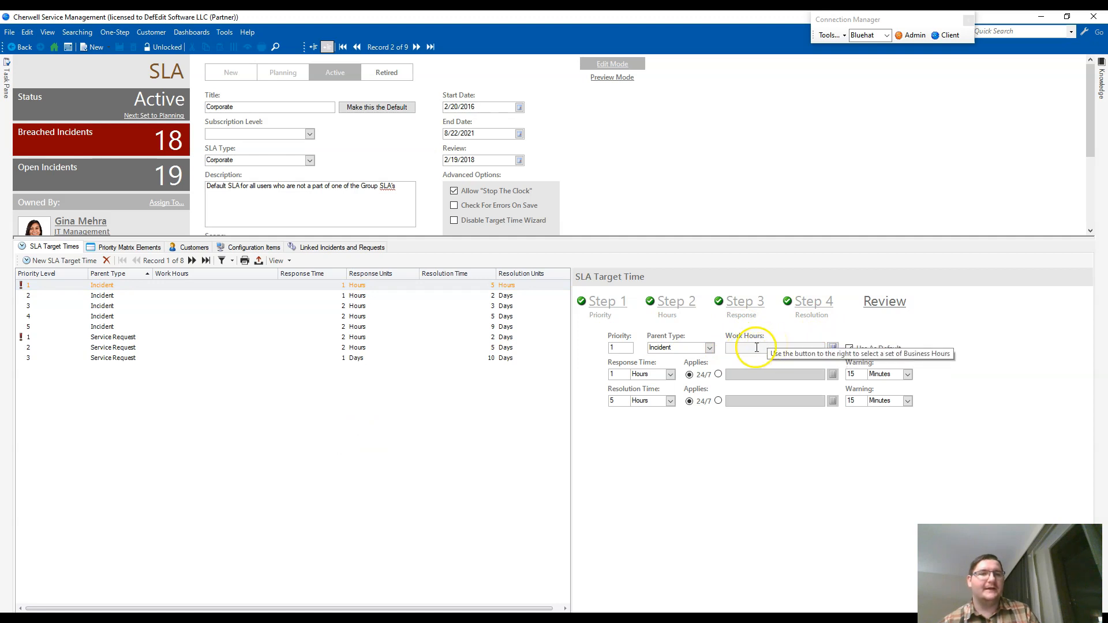
{"action": "left_click", "coordinate": [737, 346]}
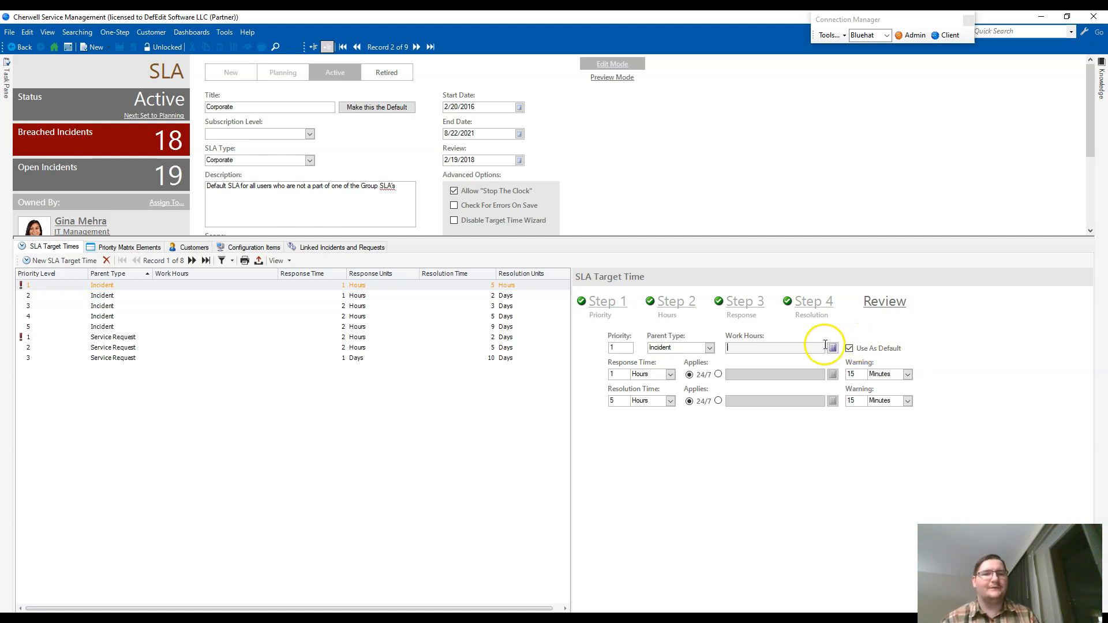
{"action": "left_click", "coordinate": [799, 349]}
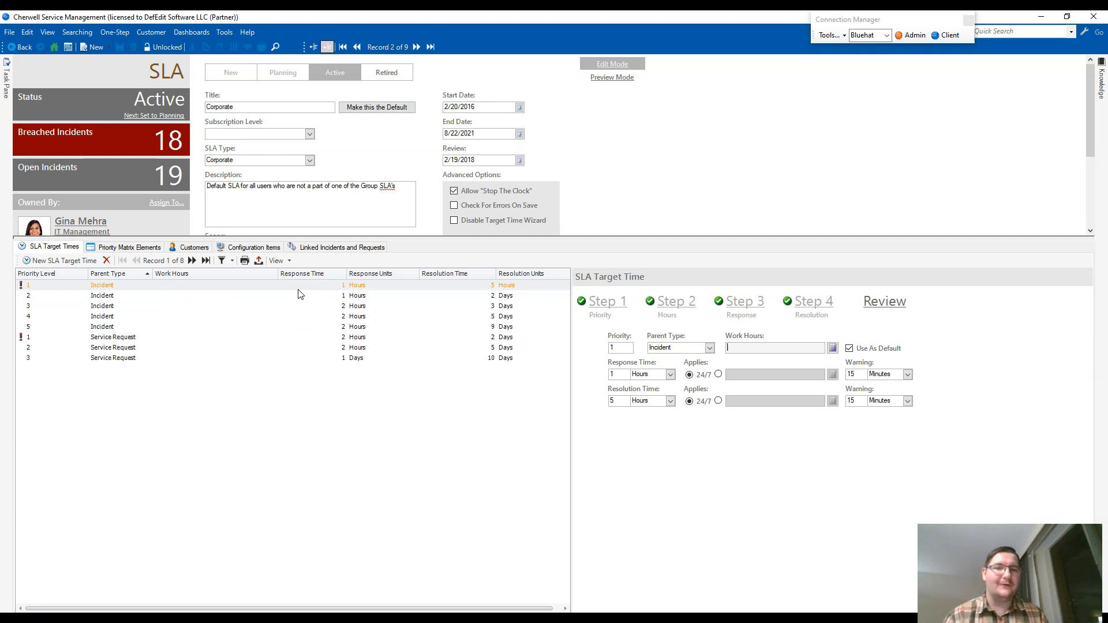
Compare the priority 1 Incident target time's Response Time and its Applies hours with the Work Hours field
{"action": "left_click", "coordinate": [738, 371]}
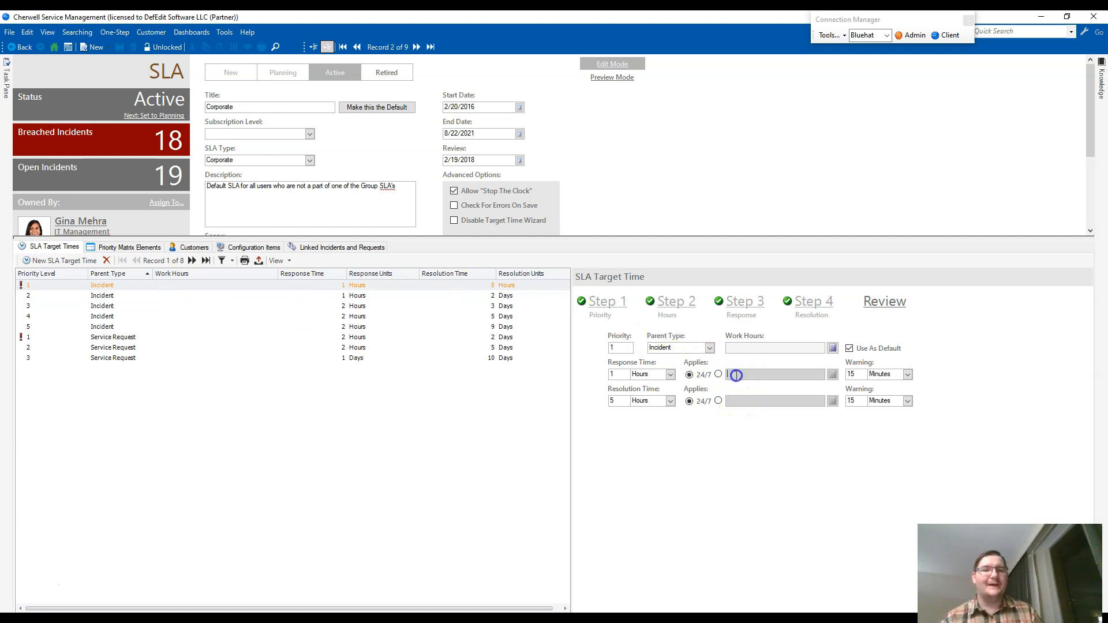
{"action": "left_click", "coordinate": [611, 375]}
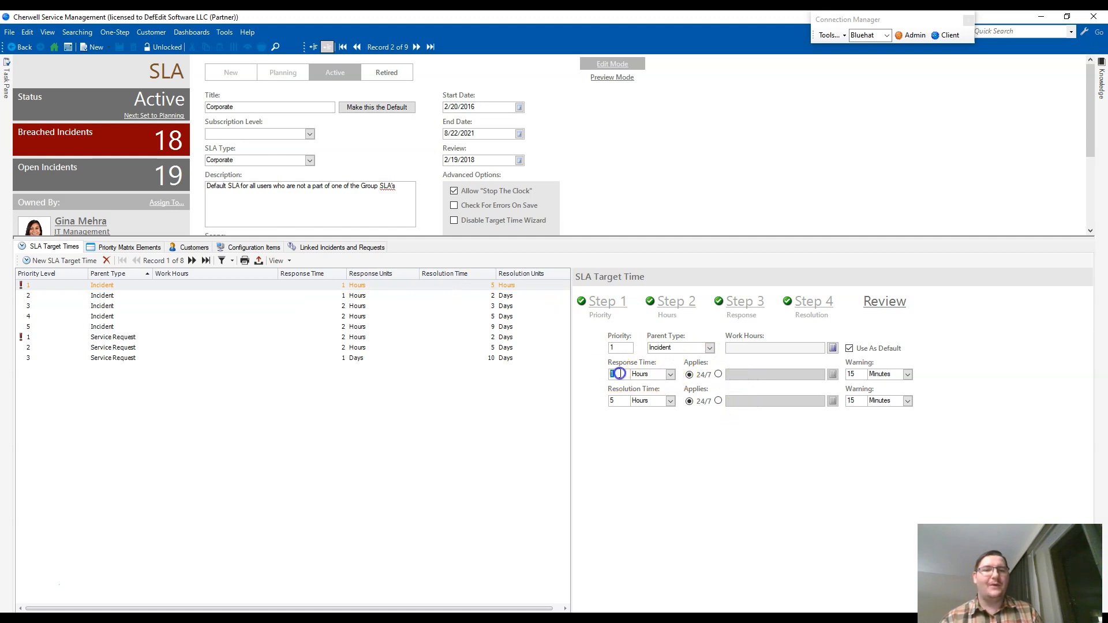
{"action": "left_click", "coordinate": [622, 374]}
{"action": "left_click", "coordinate": [777, 374]}
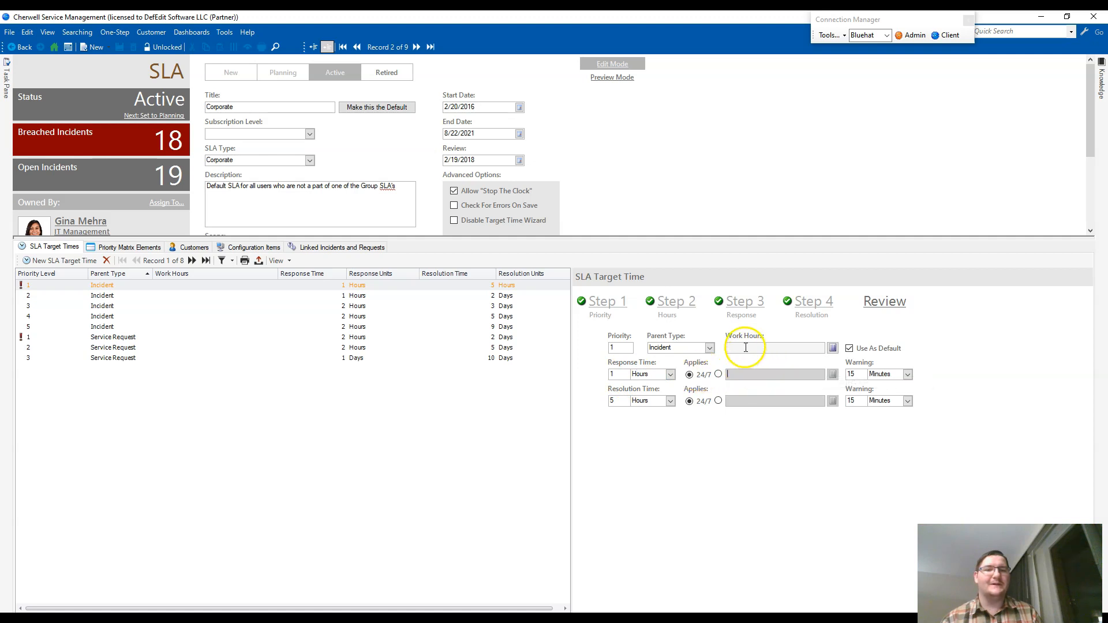
{"action": "left_click", "coordinate": [748, 374]}
{"action": "left_click", "coordinate": [740, 346]}
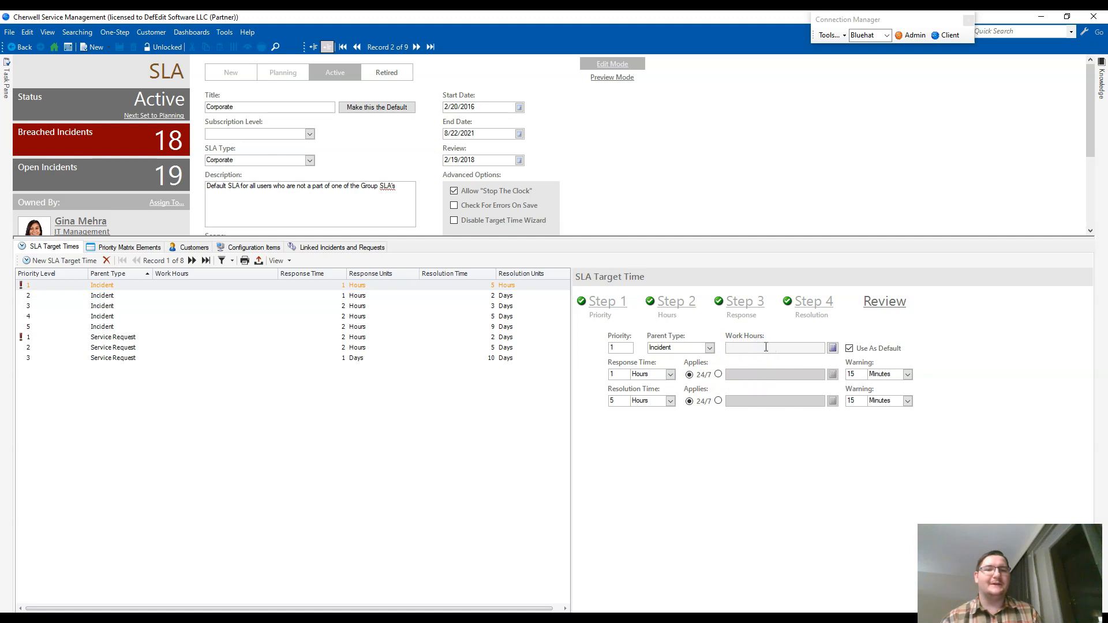
{"action": "left_click", "coordinate": [435, 284]}
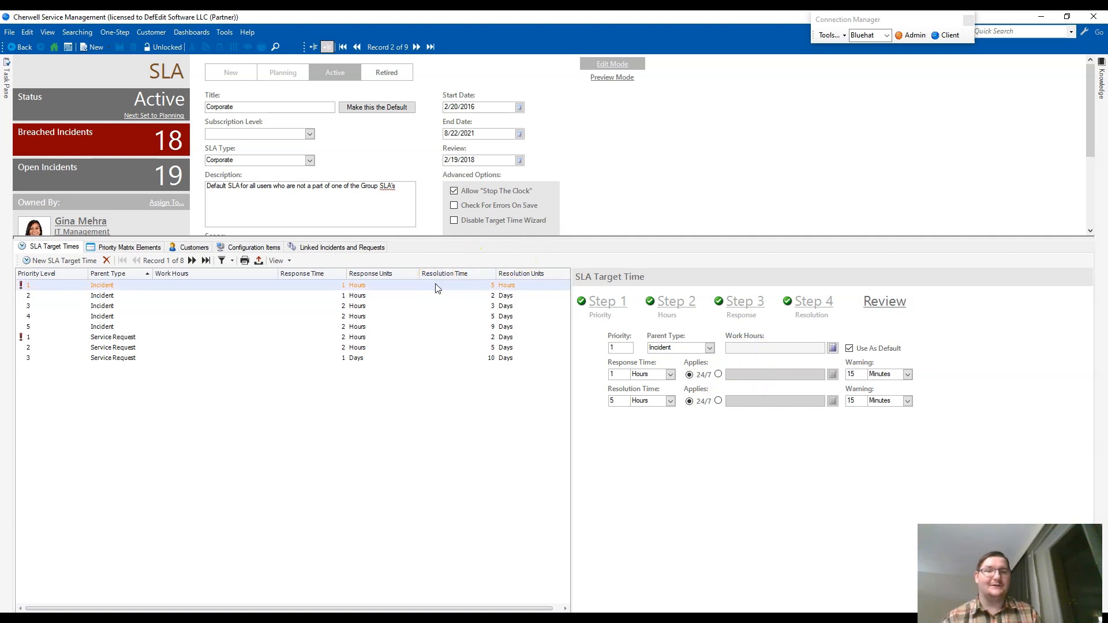
{"action": "left_click", "coordinate": [761, 375]}
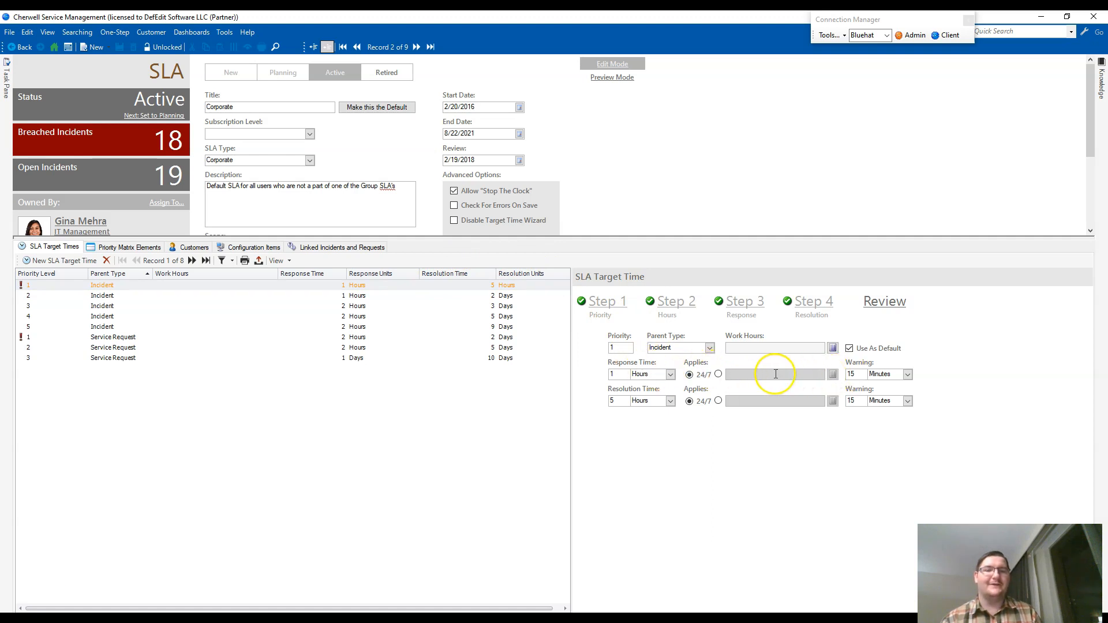
{"action": "left_click", "coordinate": [759, 348]}
Go to Step 2 (Hours) of the priority 1 Incident target time and view the field information for its business hours field
{"action": "left_click", "coordinate": [601, 301]}
{"action": "left_click", "coordinate": [682, 308]}
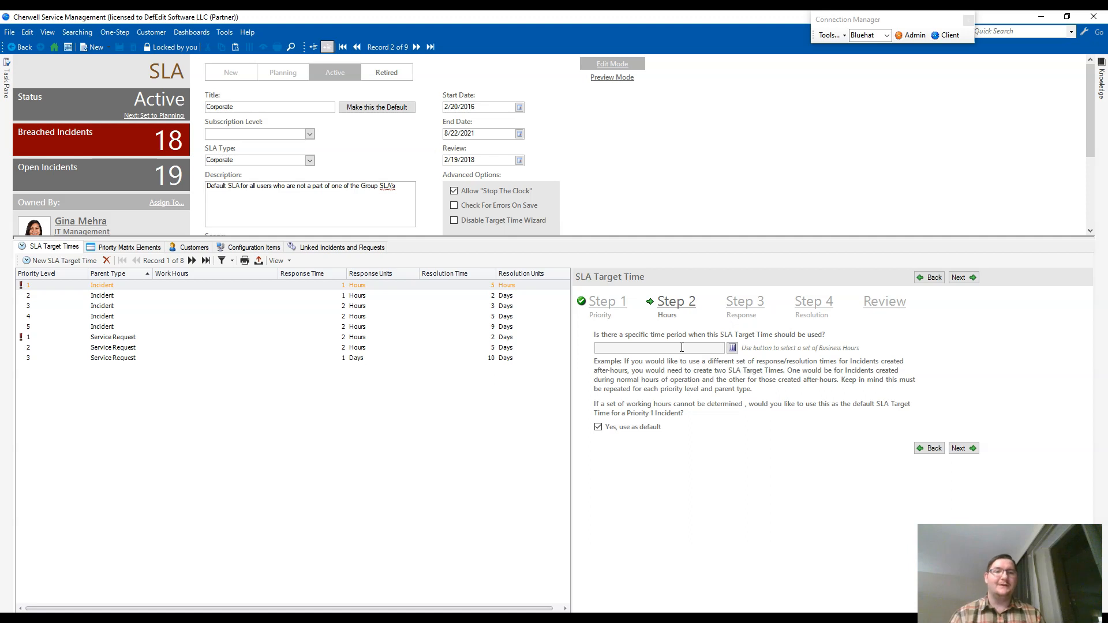
{"action": "left_click", "coordinate": [683, 345]}
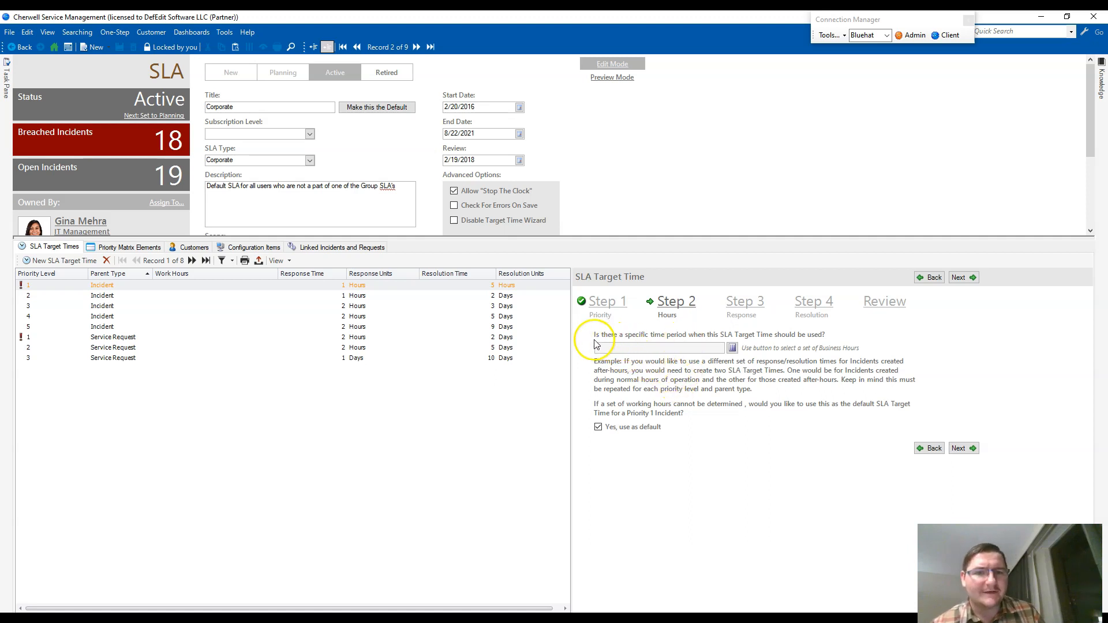
{"action": "right_click", "coordinate": [696, 349]}
{"action": "right_click", "coordinate": [662, 344]}
{"action": "right_click", "coordinate": [666, 346]}
{"action": "left_click", "coordinate": [708, 445]}
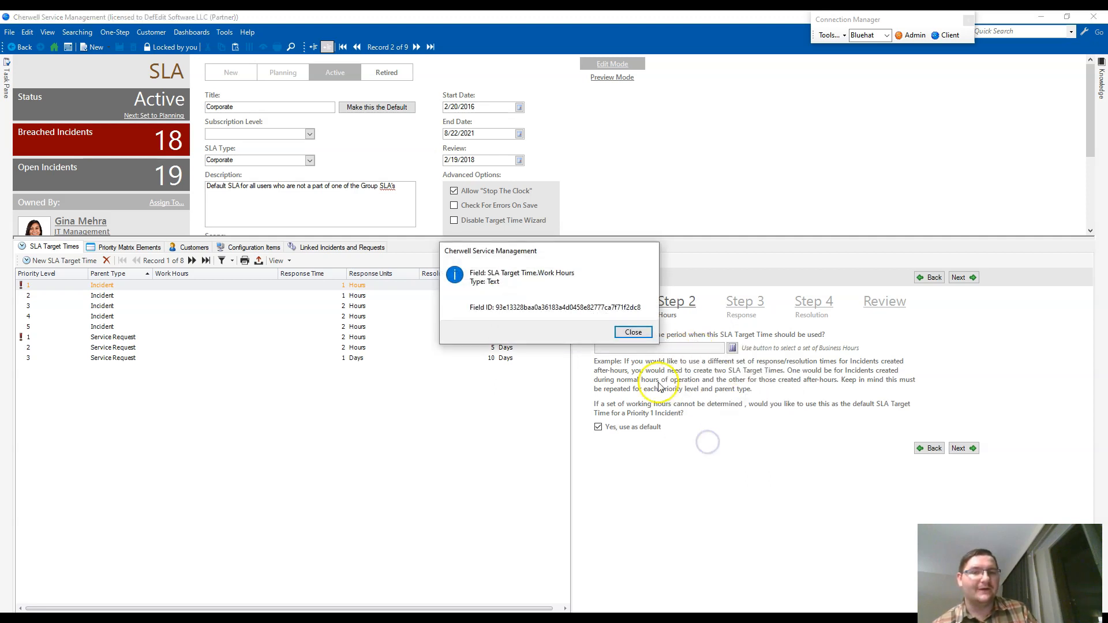
{"action": "left_click", "coordinate": [633, 332]}
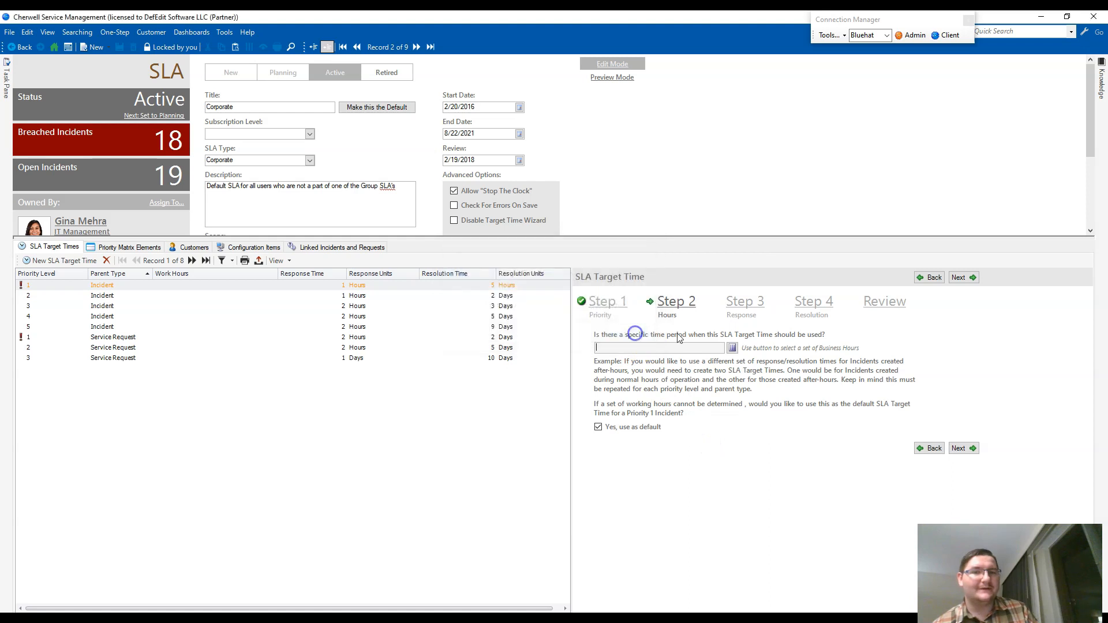
Return to the target time's Review page and view the field information for Work Hours there
{"action": "left_click", "coordinate": [889, 300]}
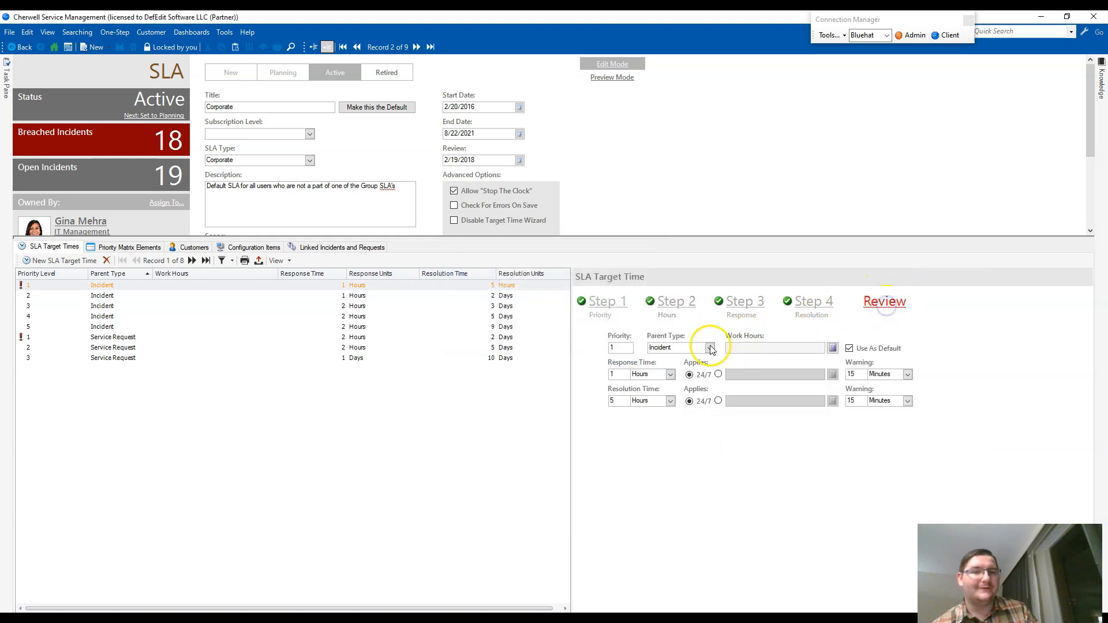
{"action": "right_click", "coordinate": [754, 351]}
{"action": "left_click", "coordinate": [793, 451]}
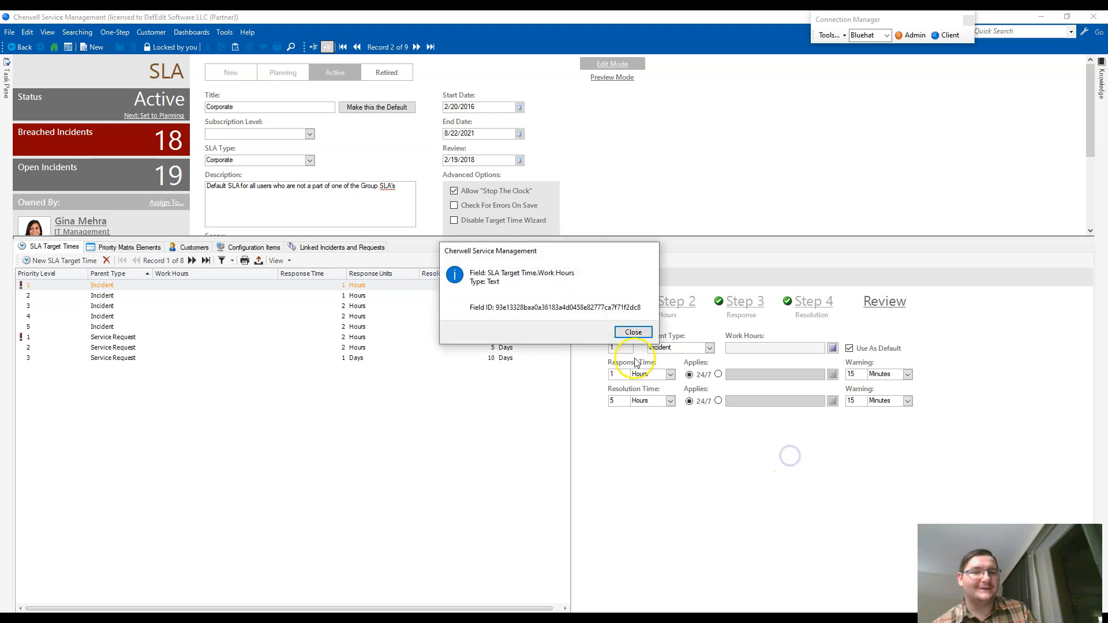
{"action": "left_click", "coordinate": [637, 338]}
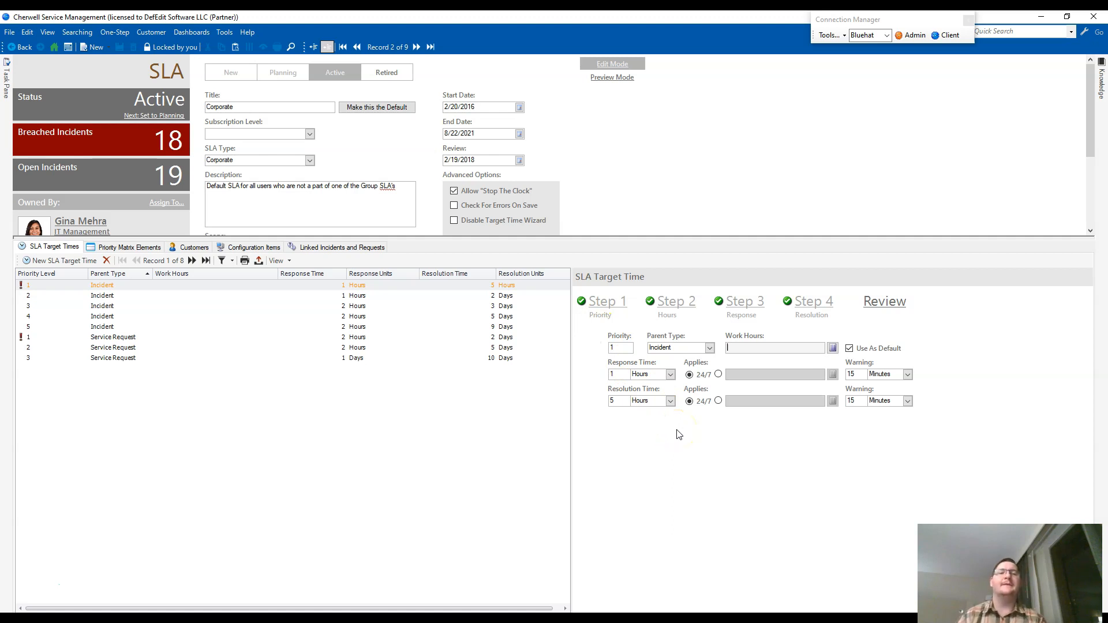
Examine the target time's Work Hours, Response Time and Priority fields, and switch back to the open Custom Expression in Cherwell Service Management Administrator
{"action": "left_click", "coordinate": [770, 347]}
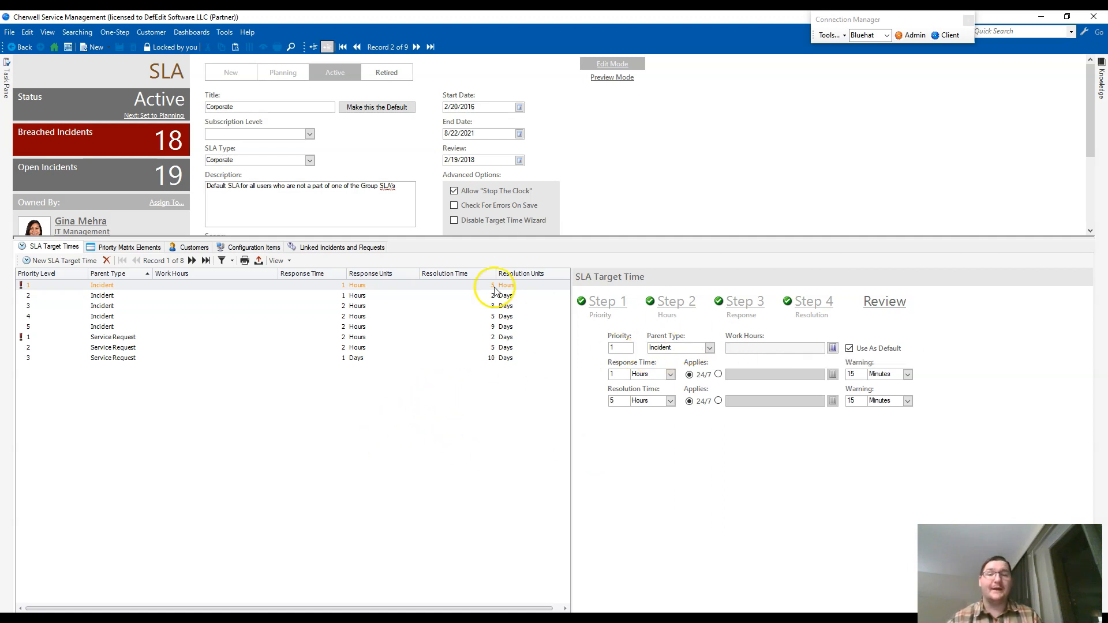
{"action": "left_click", "coordinate": [618, 374]}
{"action": "left_click", "coordinate": [624, 348]}
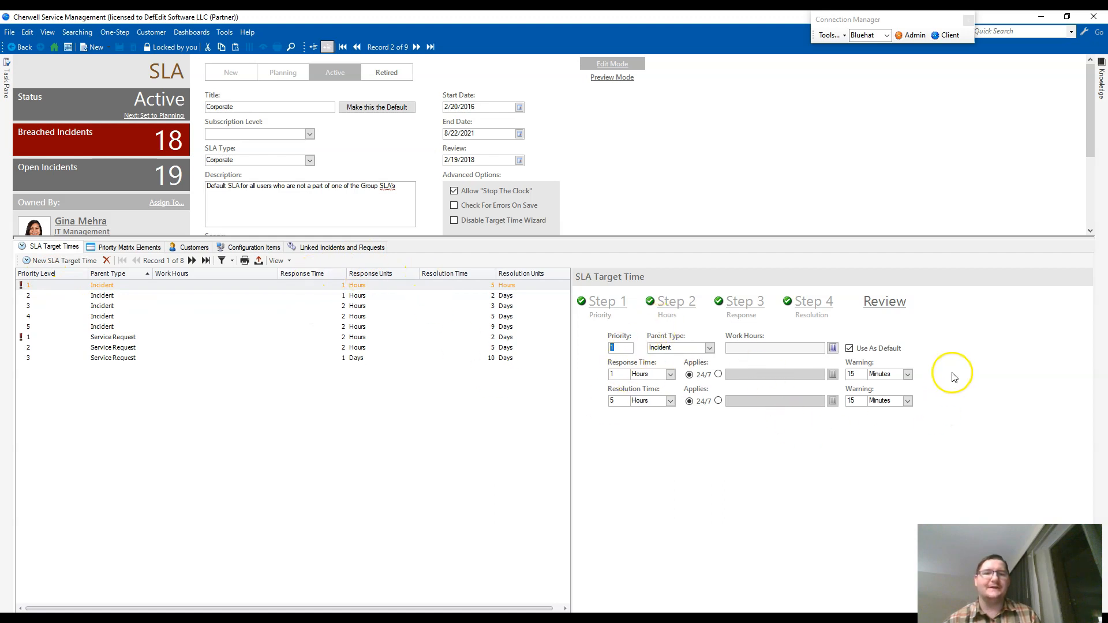
{"action": "left_click", "coordinate": [1042, 17]}
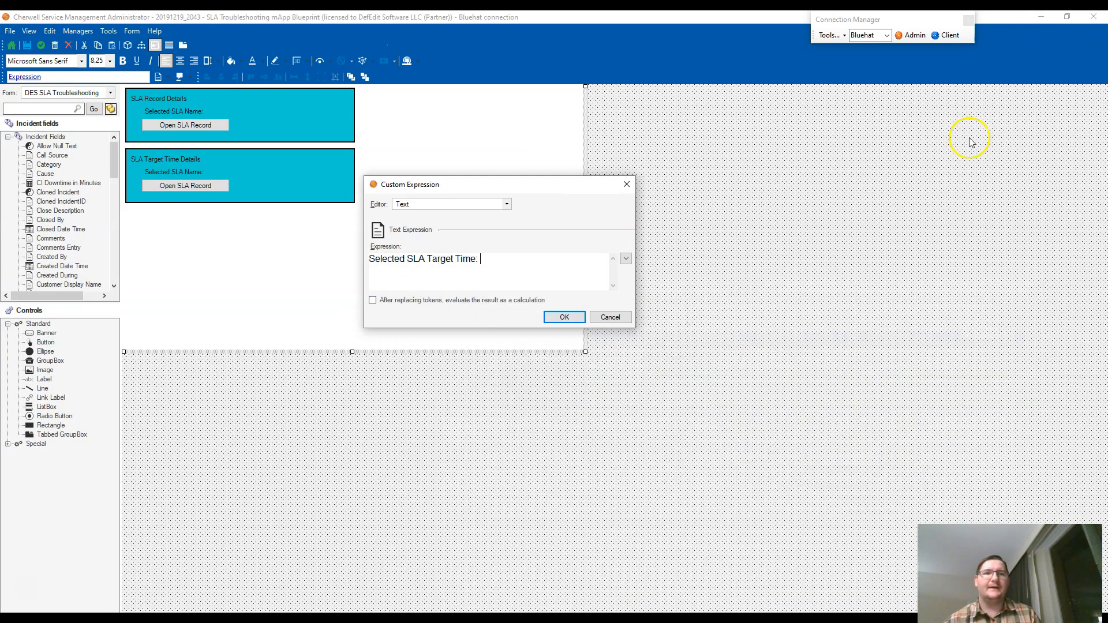
Add a second line reading "Parent Type:" beneath "Selected SLA Target Time:" in the text expression
{"action": "left_click", "coordinate": [511, 259]}
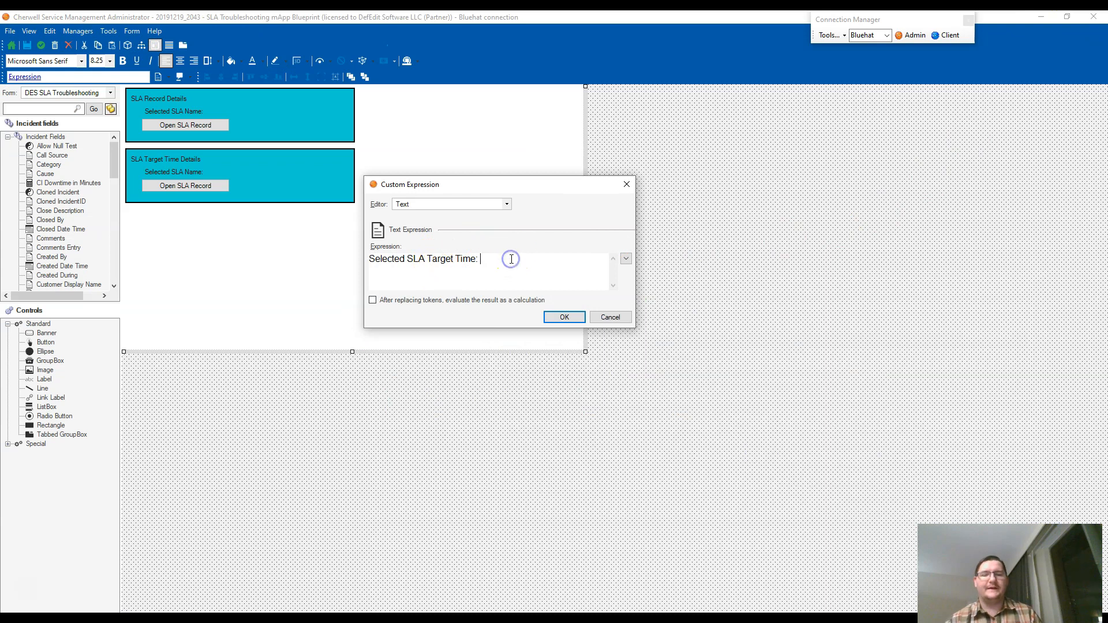
{"action": "key", "text": "Return"}
{"action": "type", "text": "Parent Type:"}
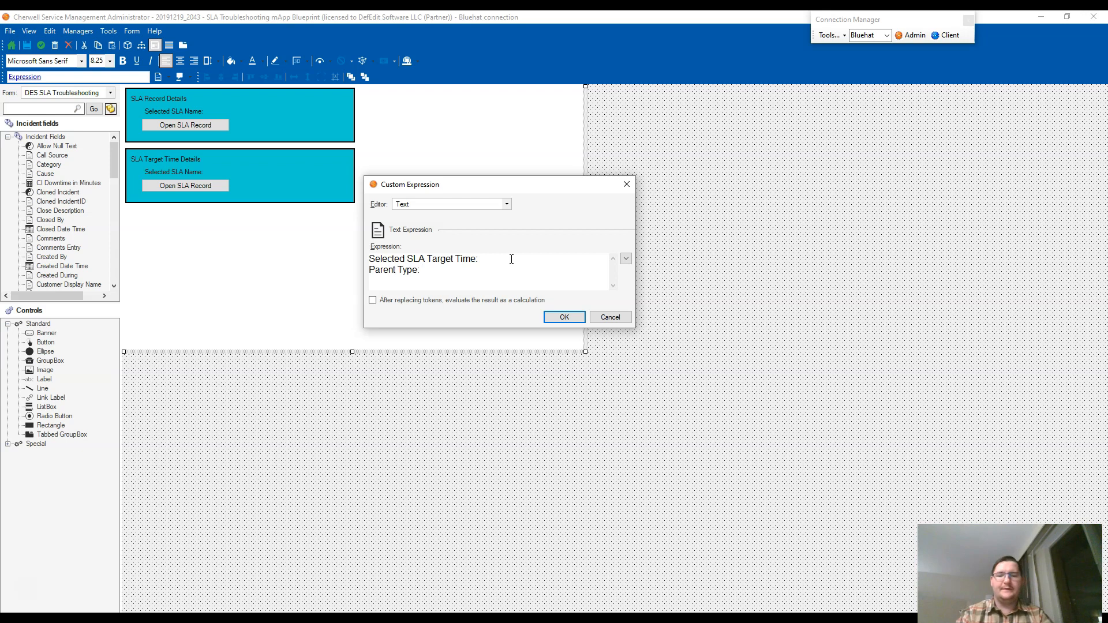
{"action": "left_click", "coordinate": [438, 270]}
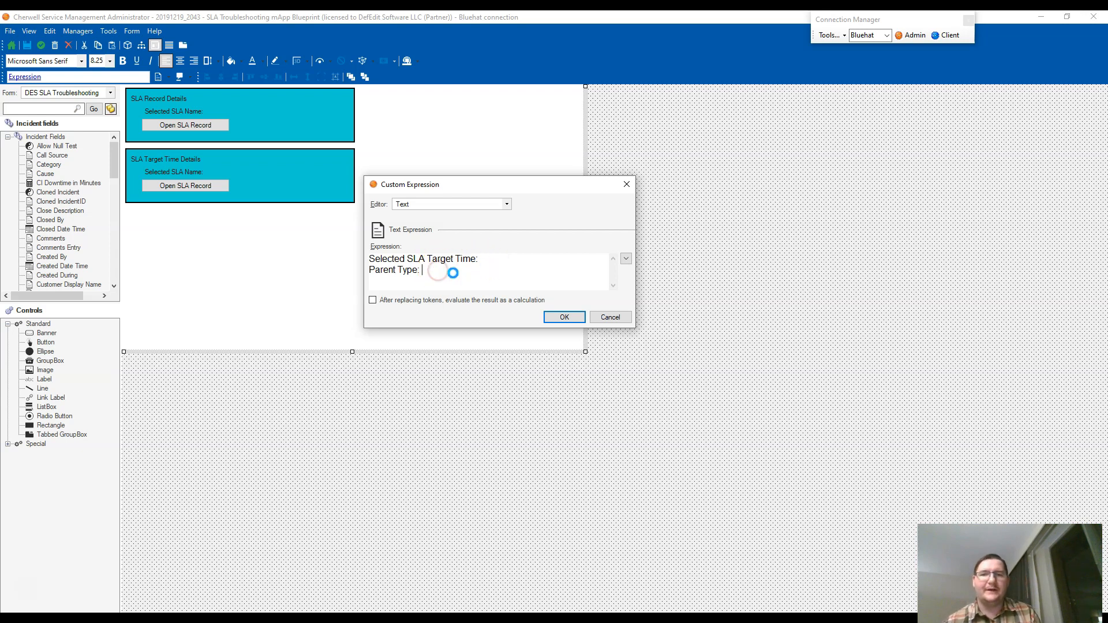
{"action": "scroll", "coordinate": [482, 285], "scroll_direction": "down", "scroll_amount": 3}
{"action": "scroll", "coordinate": [482, 323], "scroll_direction": "down", "scroll_amount": 10}
{"action": "left_click", "coordinate": [528, 370]}
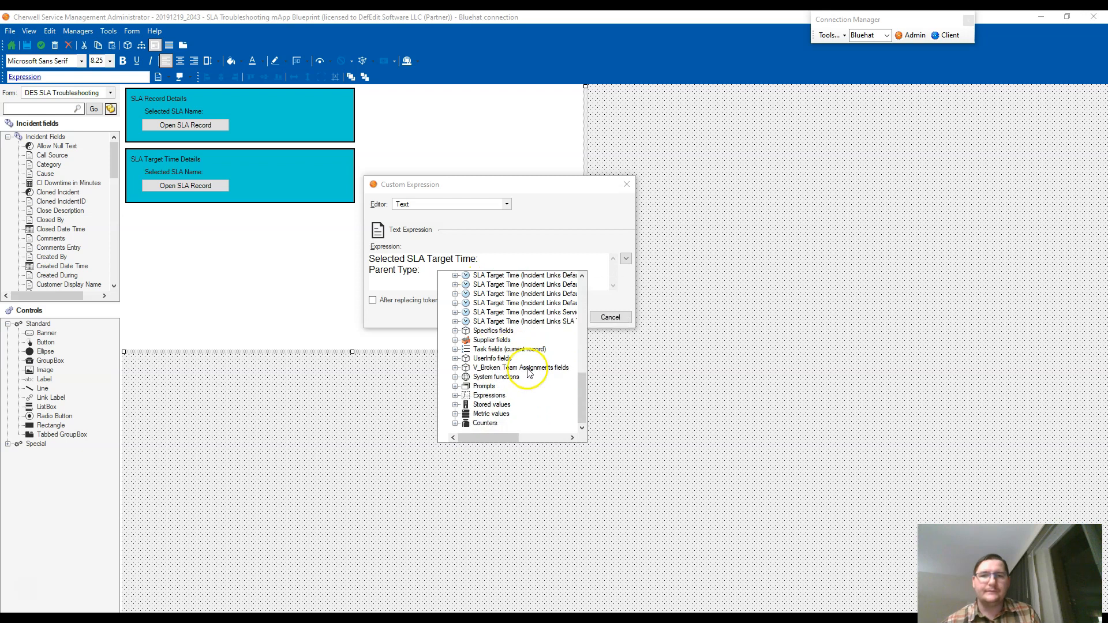
{"action": "scroll", "coordinate": [528, 372], "scroll_direction": "up", "scroll_amount": 3}
{"action": "left_click_drag", "start_coordinate": [485, 440], "coordinate": [528, 432]}
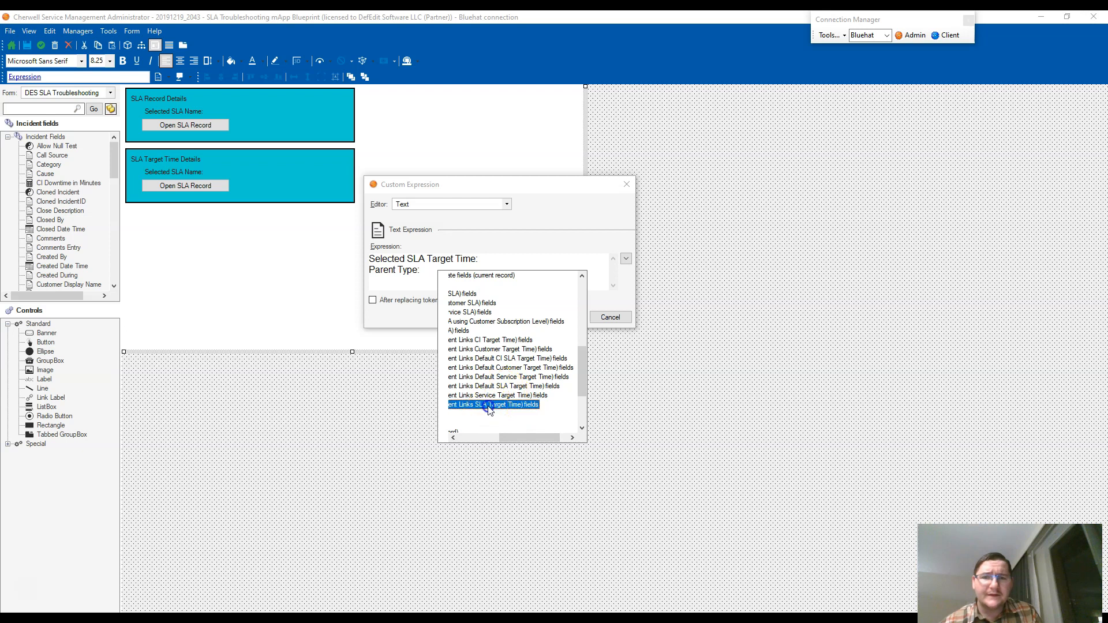
{"action": "scroll", "coordinate": [489, 408], "scroll_direction": "down", "scroll_amount": 4}
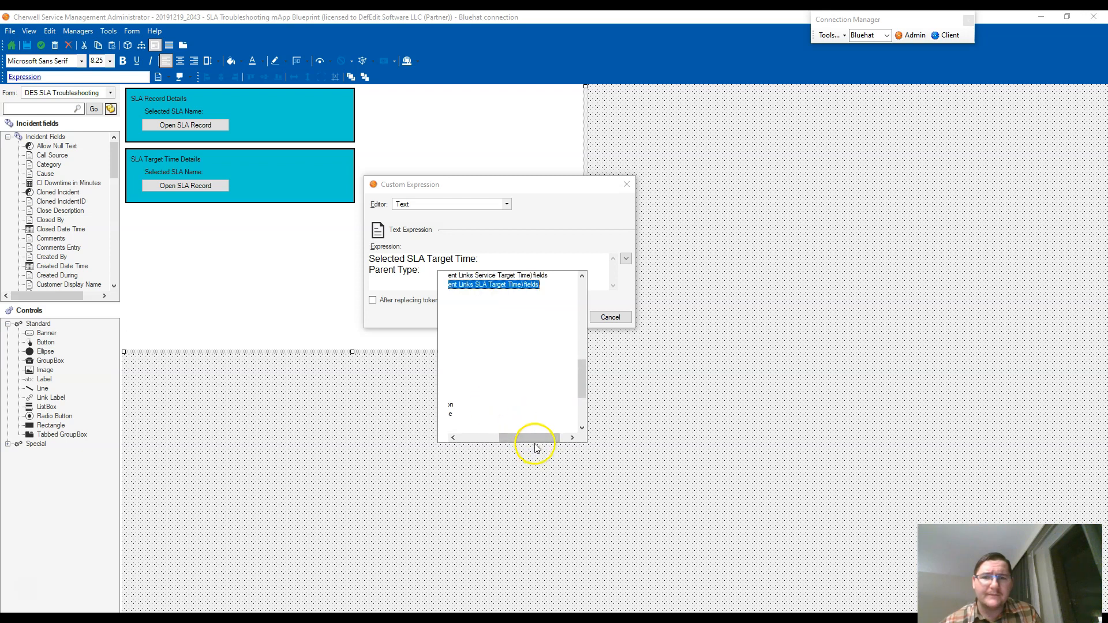
{"action": "left_click_drag", "start_coordinate": [534, 438], "coordinate": [526, 436]}
{"action": "scroll", "coordinate": [525, 436], "scroll_direction": "up", "scroll_amount": 3}
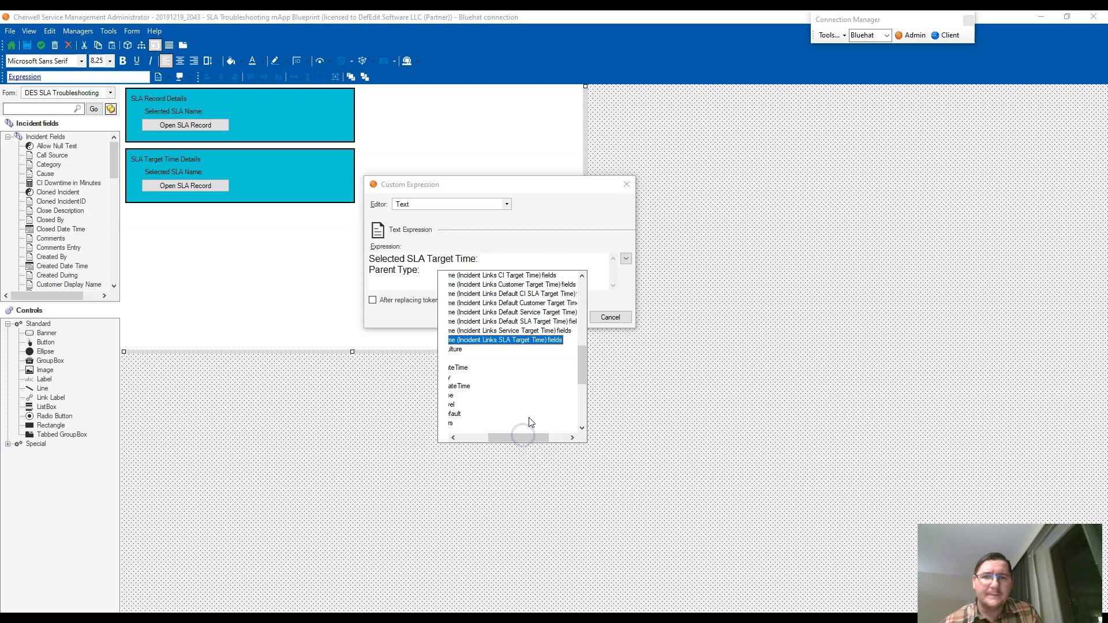
{"action": "mouse_move", "coordinate": [519, 438]}
{"action": "left_mouse_down"}
{"action": "mouse_move", "coordinate": [477, 437]}
{"action": "mouse_move", "coordinate": [513, 436]}
{"action": "left_mouse_up"}
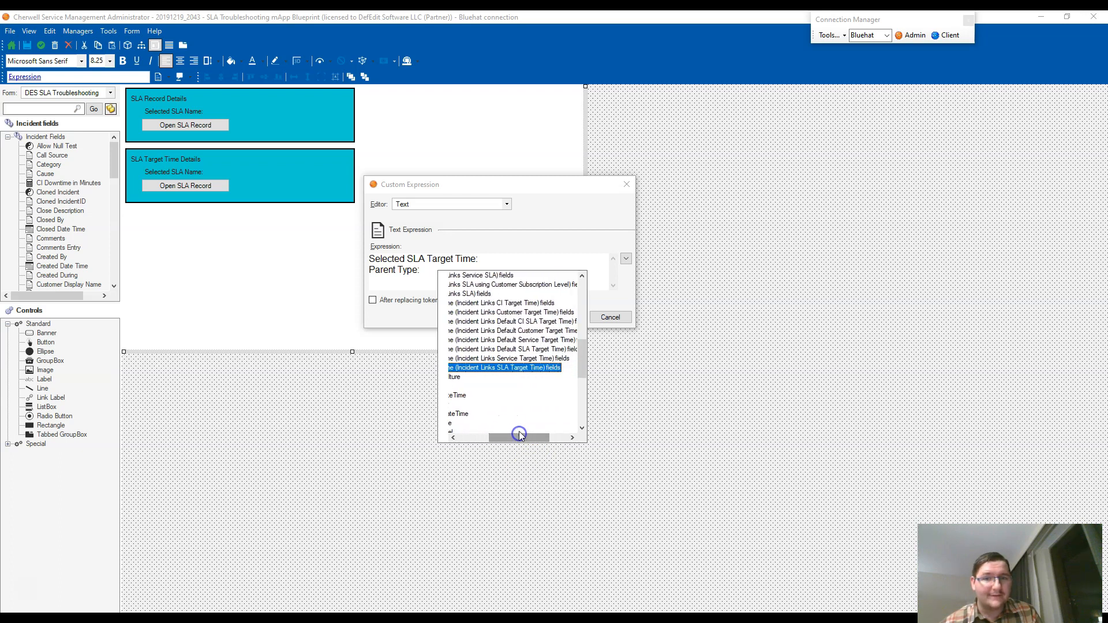
{"action": "double_click", "coordinate": [494, 369]}
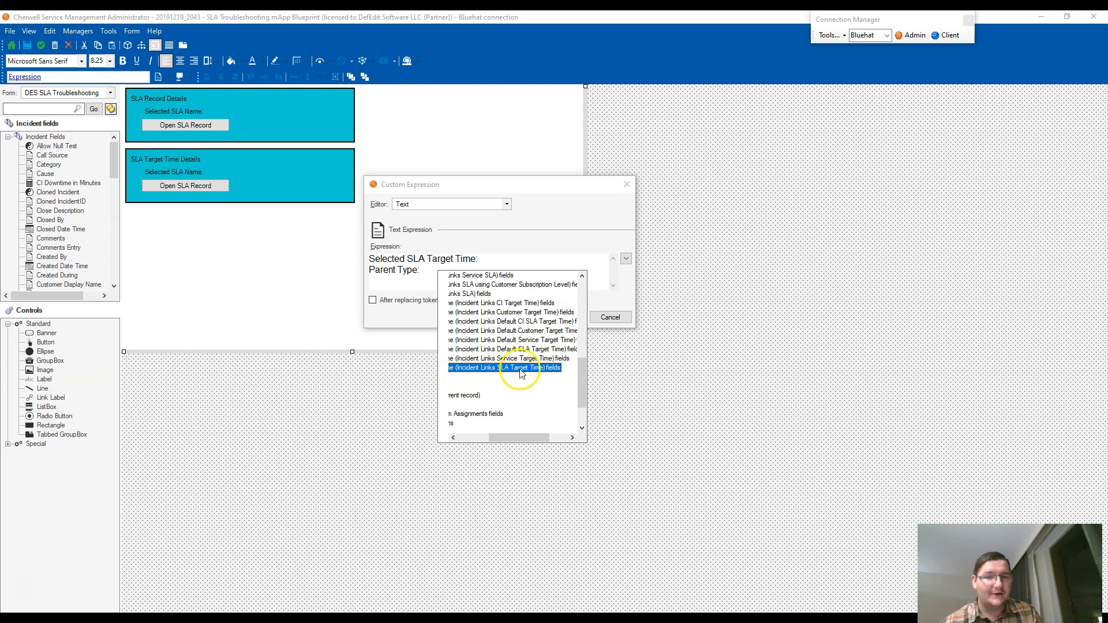
{"action": "double_click", "coordinate": [513, 350]}
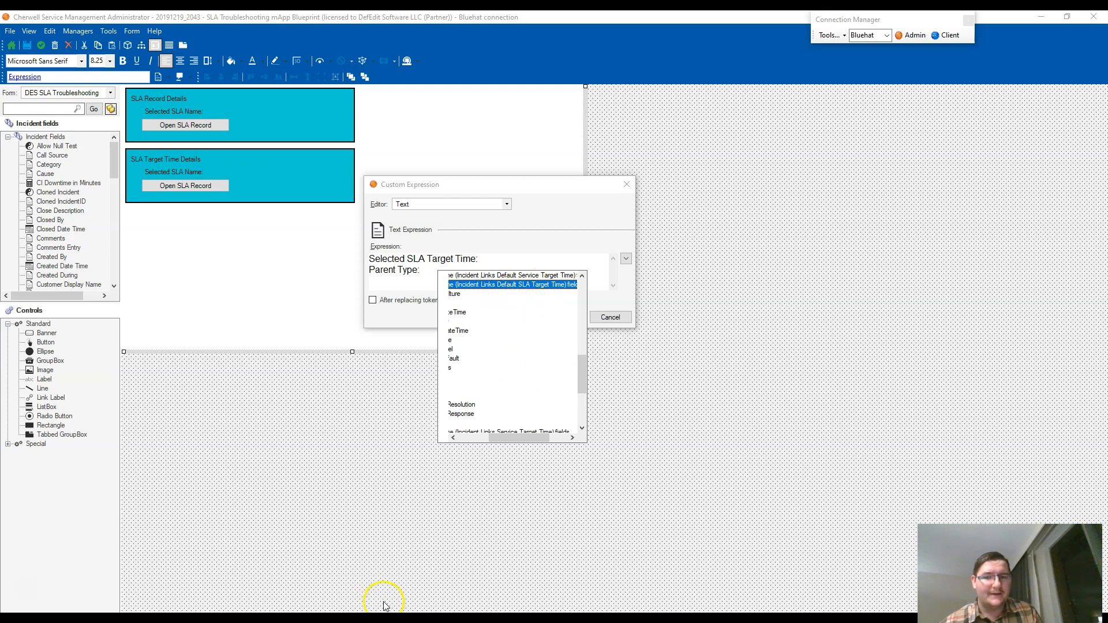
{"action": "key", "text": "Escape"}
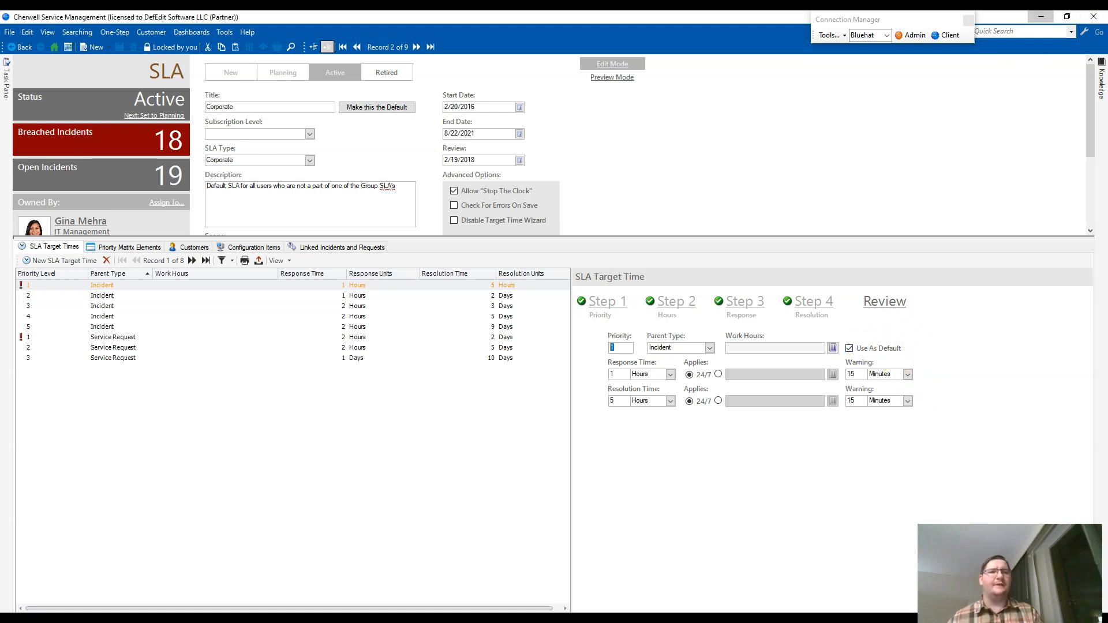
Back in the Administrator's expression, insert the Parent Type field from SLA Target Time (Incident Links Default SLA Target Time) after "Parent Type:"
{"action": "left_click", "coordinate": [1041, 17]}
{"action": "left_click", "coordinate": [425, 272]}
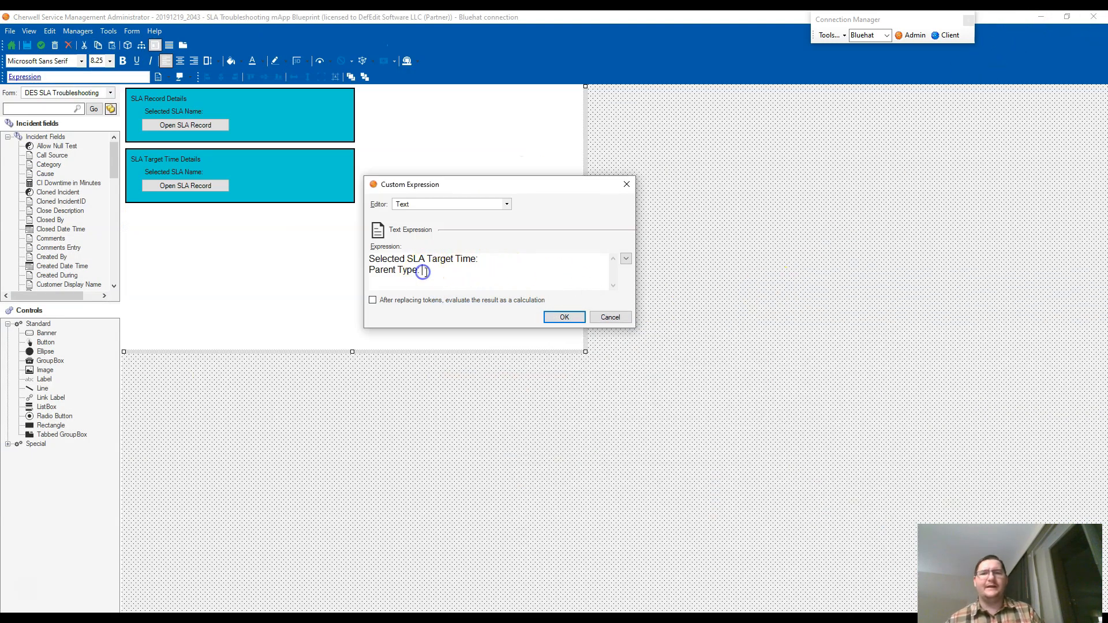
{"action": "right_click", "coordinate": [432, 270]}
{"action": "scroll", "coordinate": [492, 297], "scroll_direction": "down", "scroll_amount": 10}
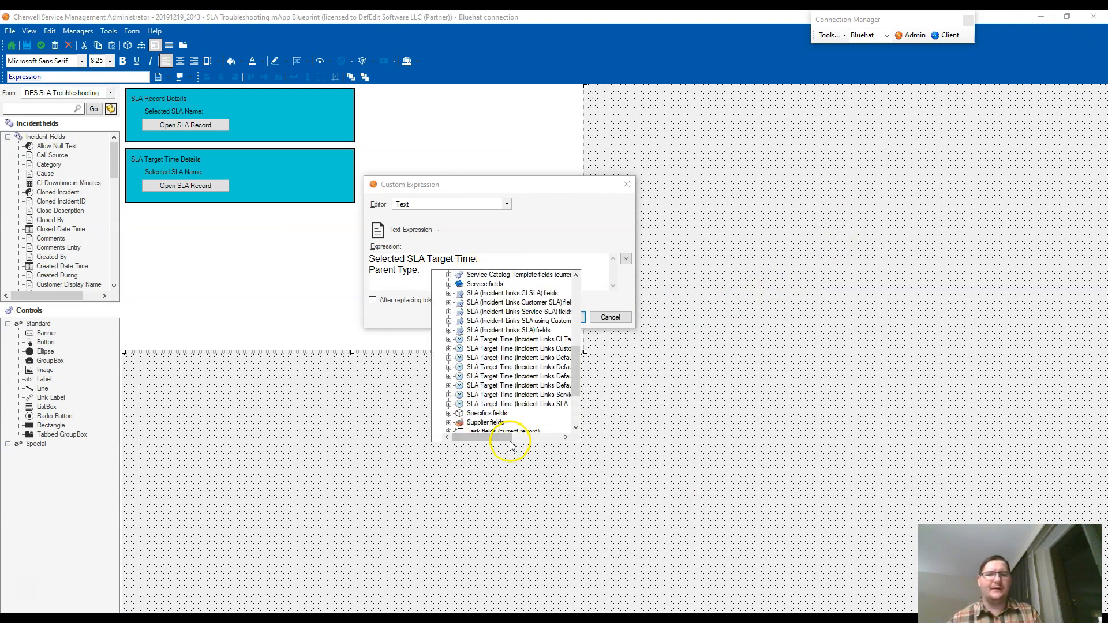
{"action": "left_click_drag", "start_coordinate": [502, 437], "coordinate": [539, 437]}
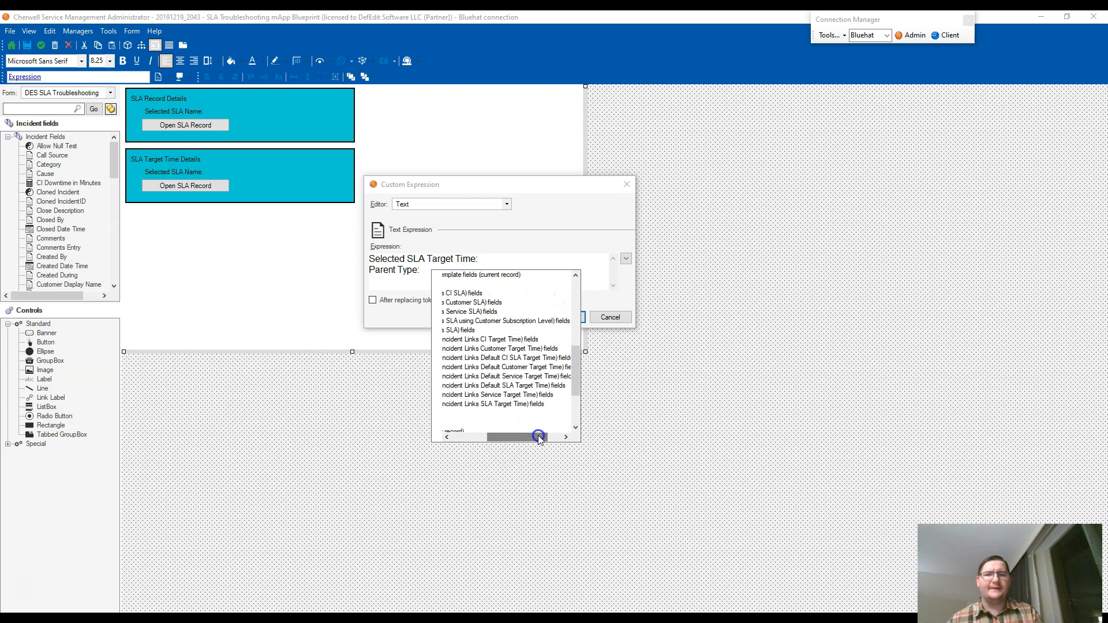
{"action": "double_click", "coordinate": [496, 385]}
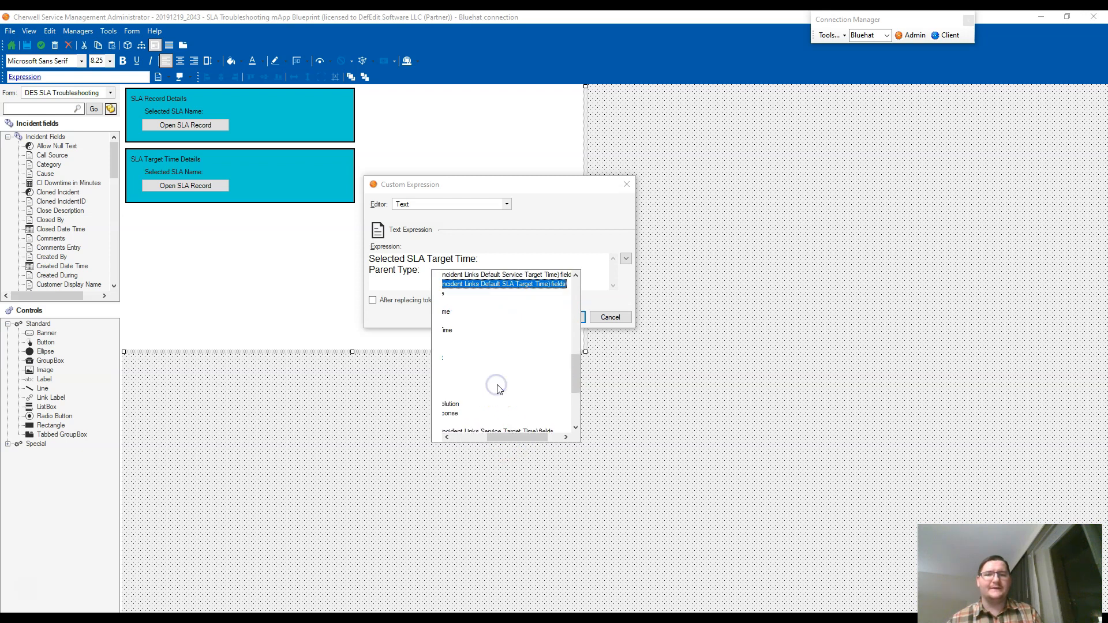
{"action": "left_click_drag", "start_coordinate": [508, 438], "coordinate": [466, 436]}
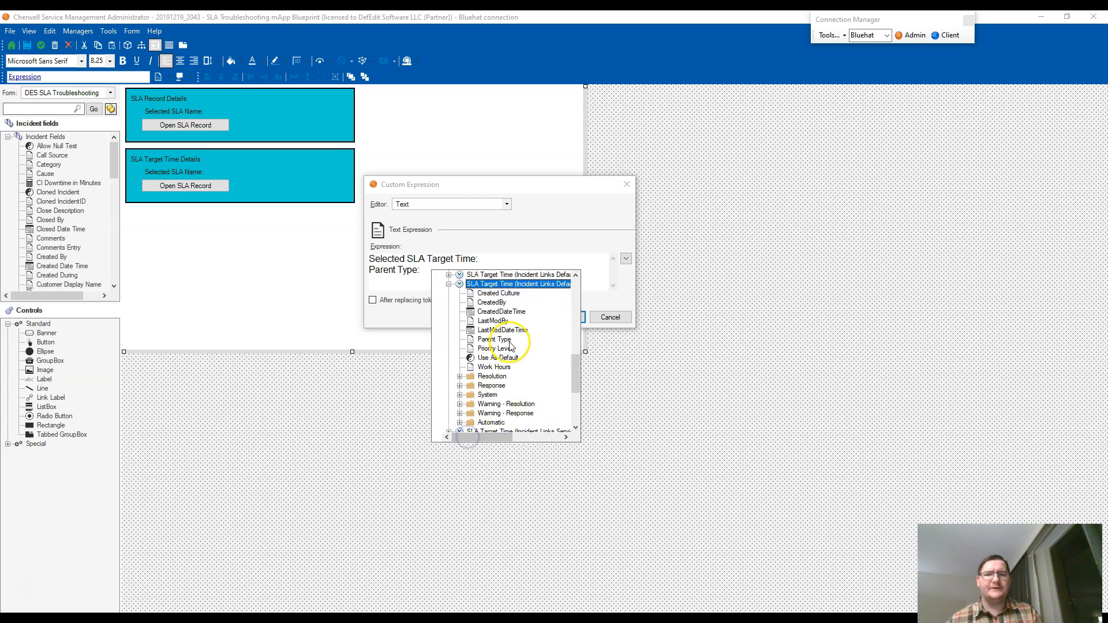
{"action": "scroll", "coordinate": [491, 370], "scroll_direction": "up", "scroll_amount": 3}
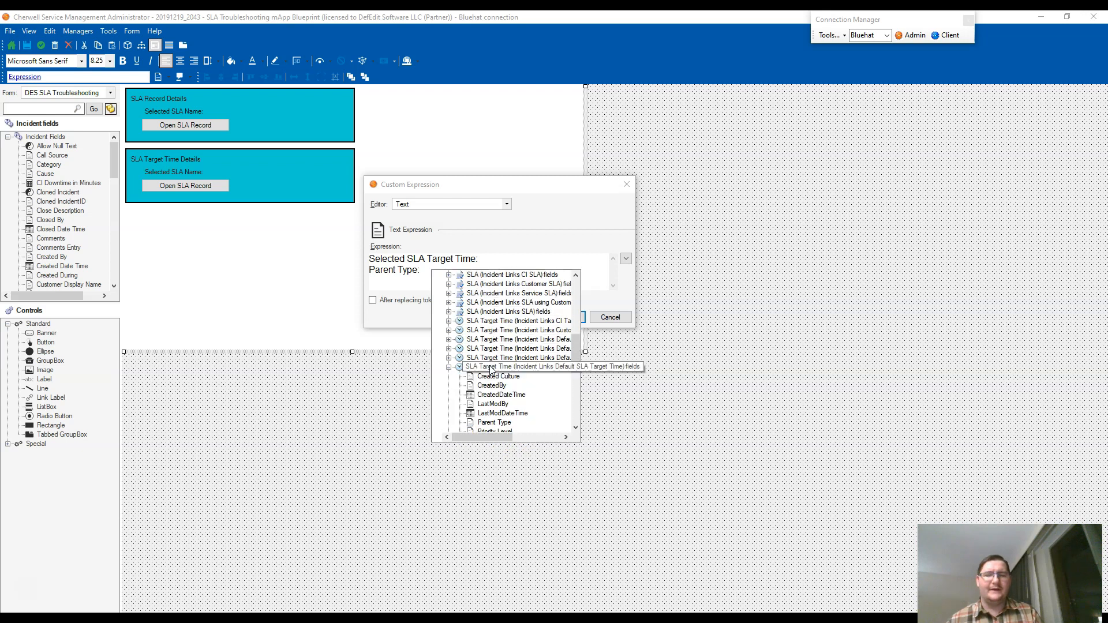
{"action": "scroll", "coordinate": [491, 370], "scroll_direction": "down", "scroll_amount": 3}
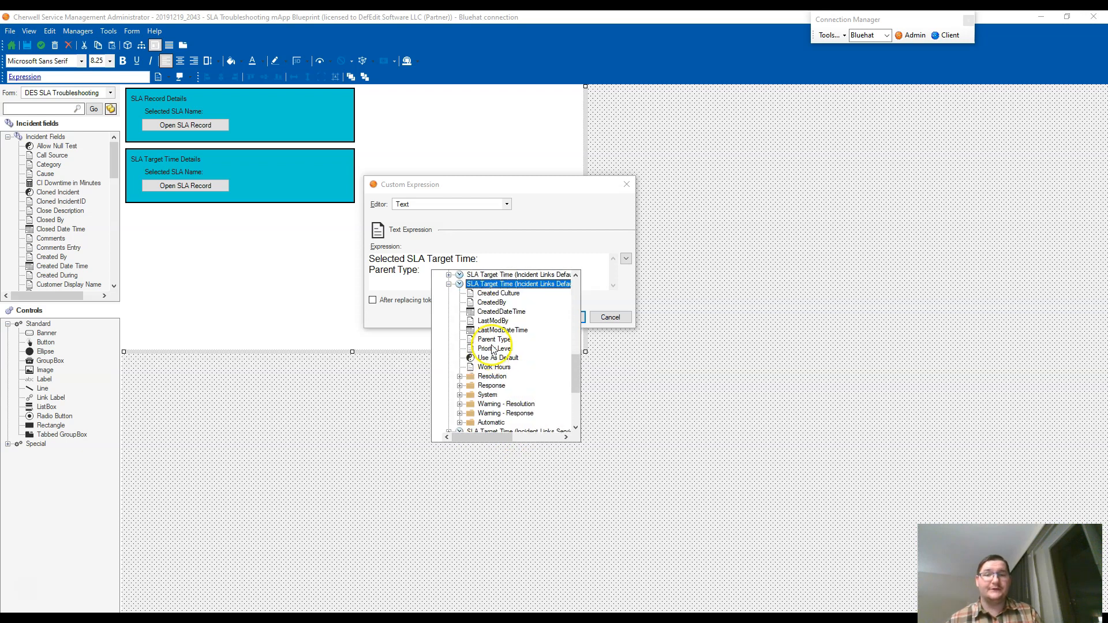
{"action": "double_click", "coordinate": [493, 341]}
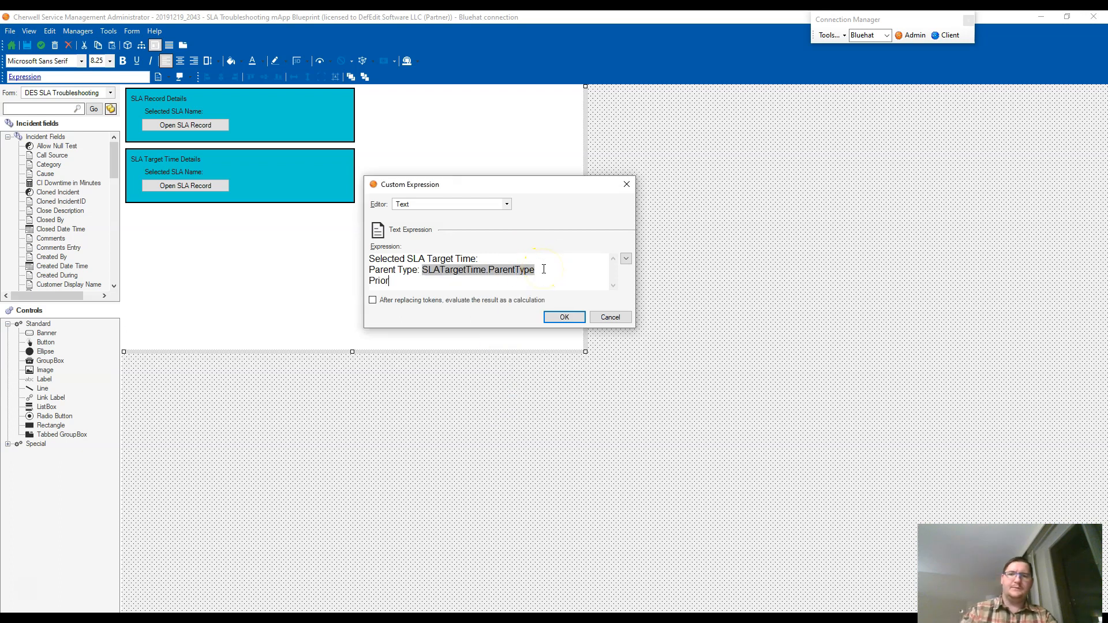
Add a "Priority Level:" line with the Priority Level field from the Incident Links Default SLA Target Time relationship, and accept the expression
{"action": "type", "text": ":"}
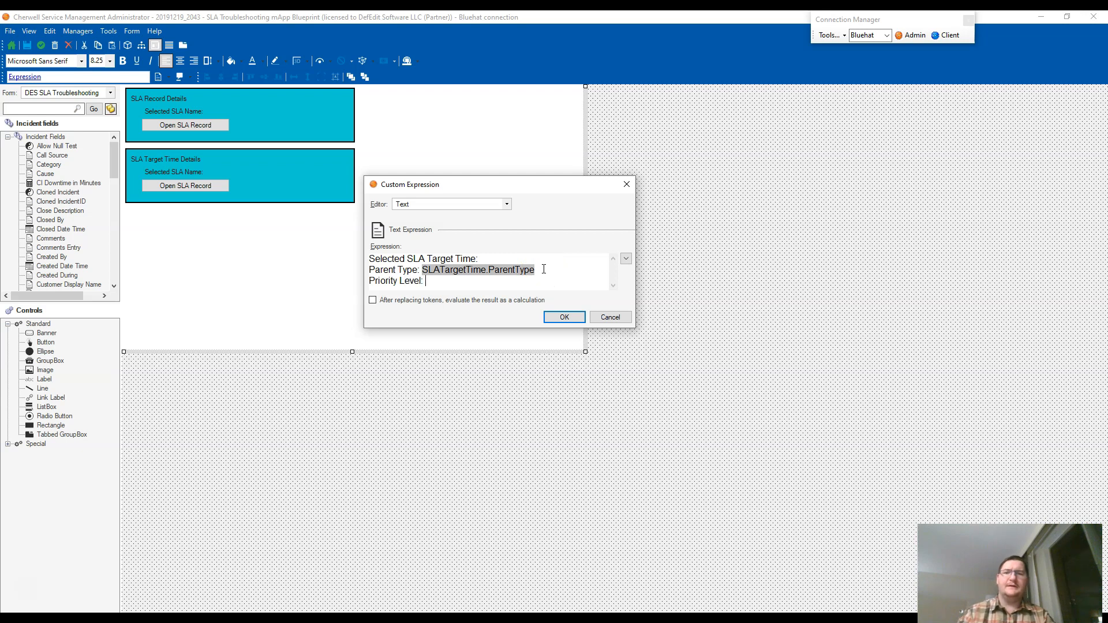
{"action": "right_click", "coordinate": [509, 282]}
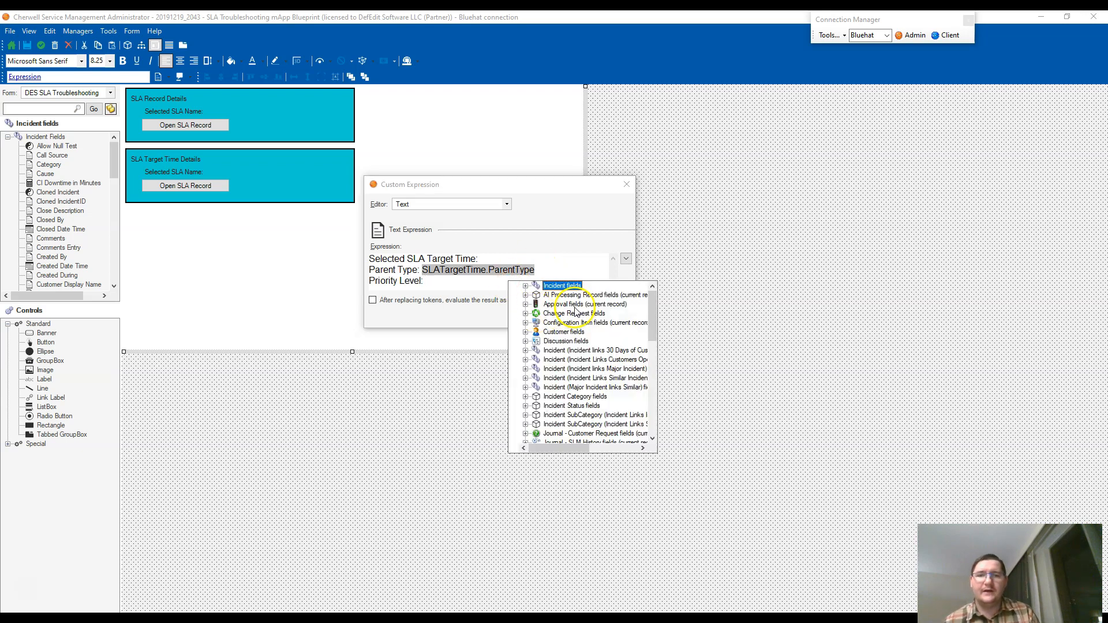
{"action": "scroll", "coordinate": [577, 358], "scroll_direction": "down", "scroll_amount": 12}
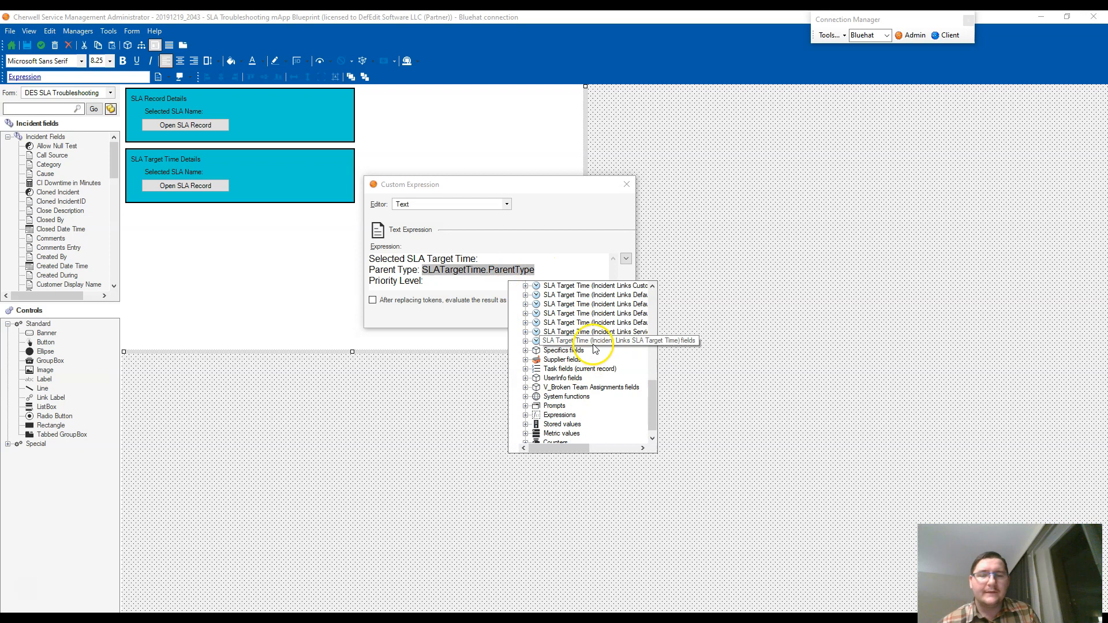
{"action": "scroll", "coordinate": [595, 346], "scroll_direction": "up", "scroll_amount": 1}
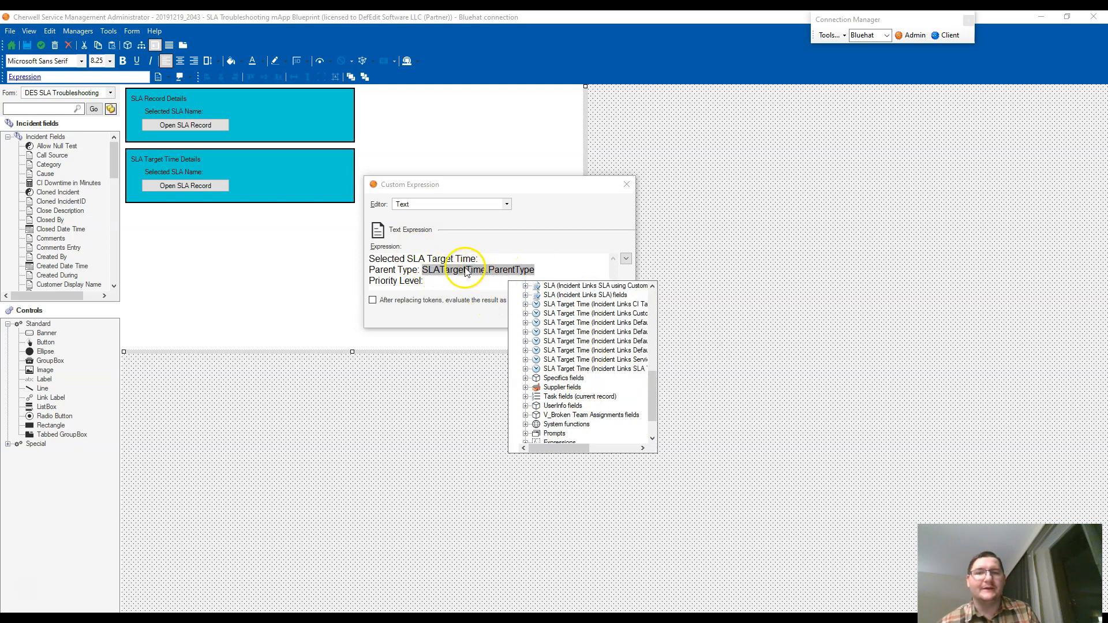
{"action": "left_click_drag", "start_coordinate": [570, 453], "coordinate": [595, 453]}
{"action": "double_click", "coordinate": [633, 351]}
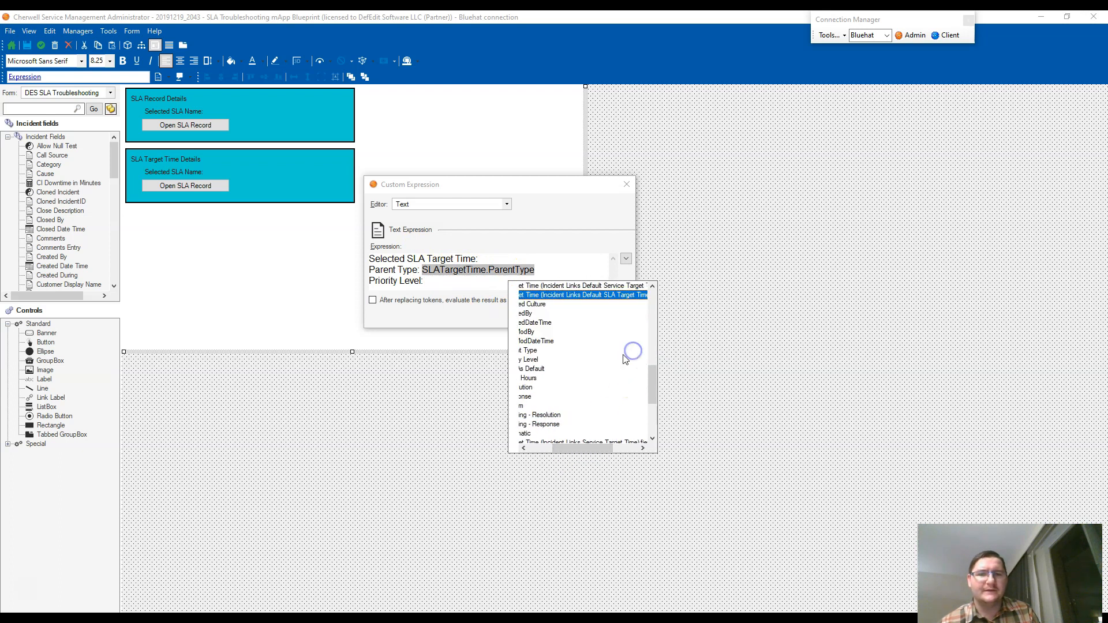
{"action": "left_click_drag", "start_coordinate": [578, 451], "coordinate": [539, 447]}
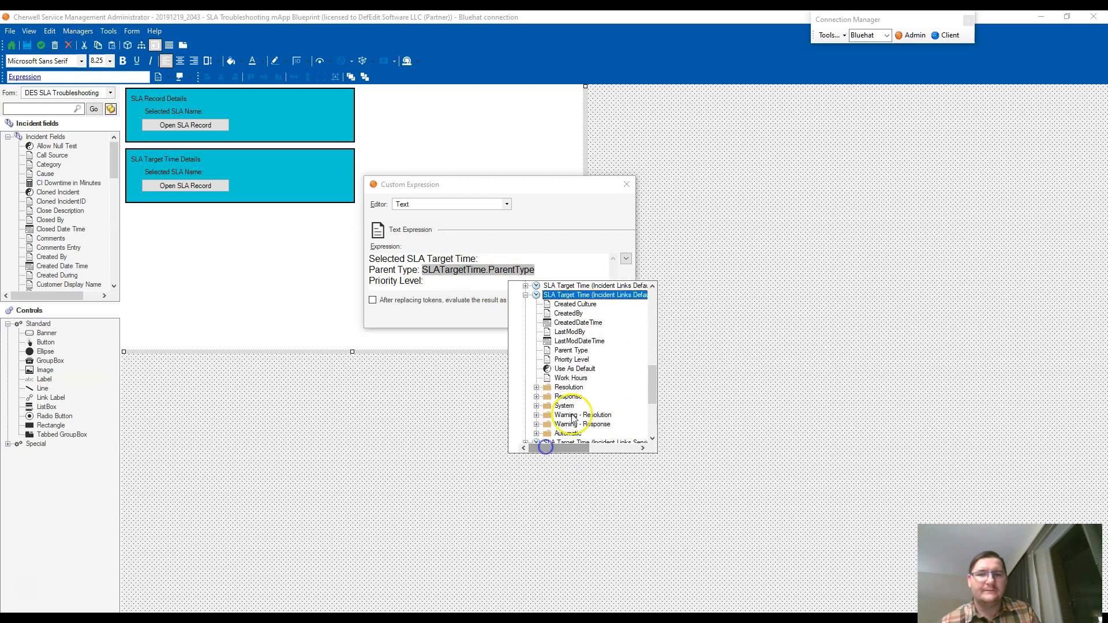
{"action": "scroll", "coordinate": [577, 381], "scroll_direction": "down", "scroll_amount": 3}
{"action": "scroll", "coordinate": [582, 372], "scroll_direction": "up", "scroll_amount": 5}
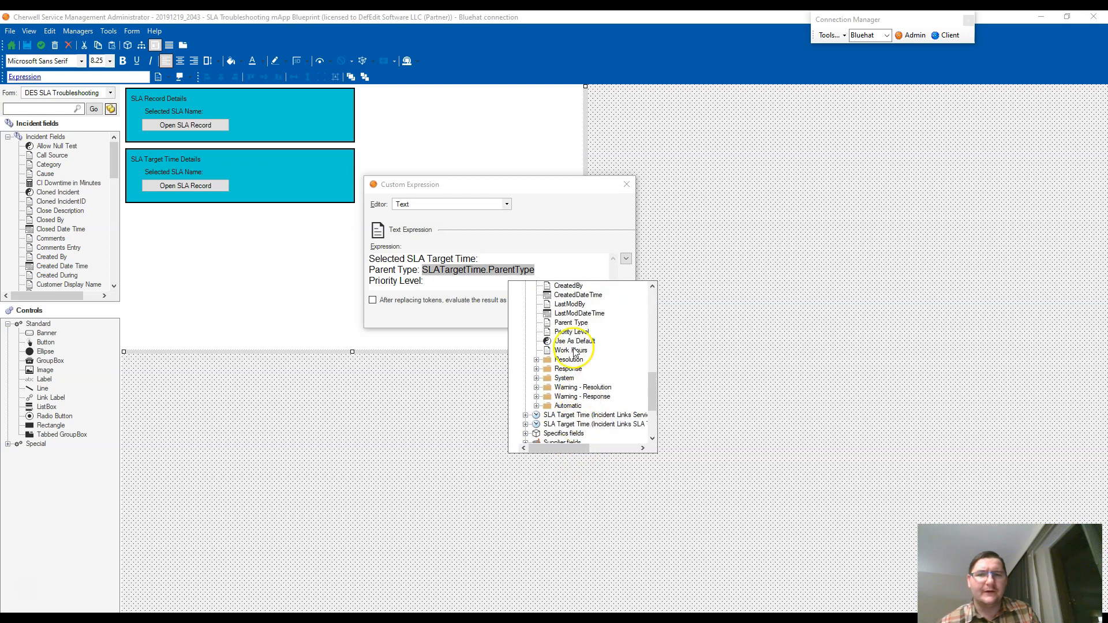
{"action": "double_click", "coordinate": [568, 339]}
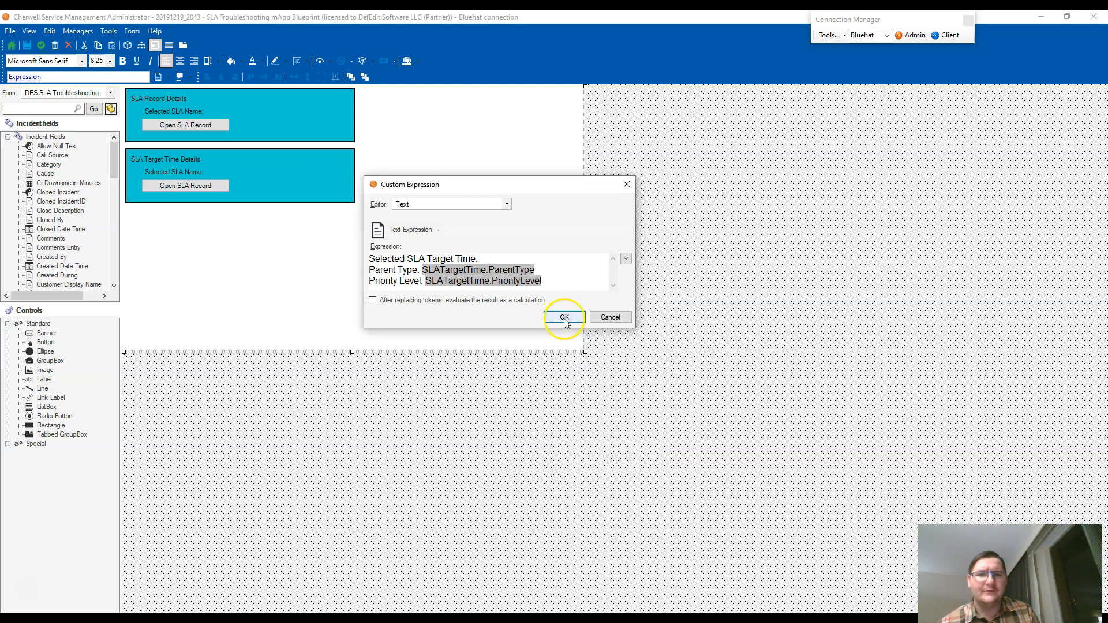
{"action": "left_click", "coordinate": [565, 319]}
Bring the covered Open SLA Record button in the SLA Target Time Details box to the front and delete it
{"action": "left_click", "coordinate": [231, 184]}
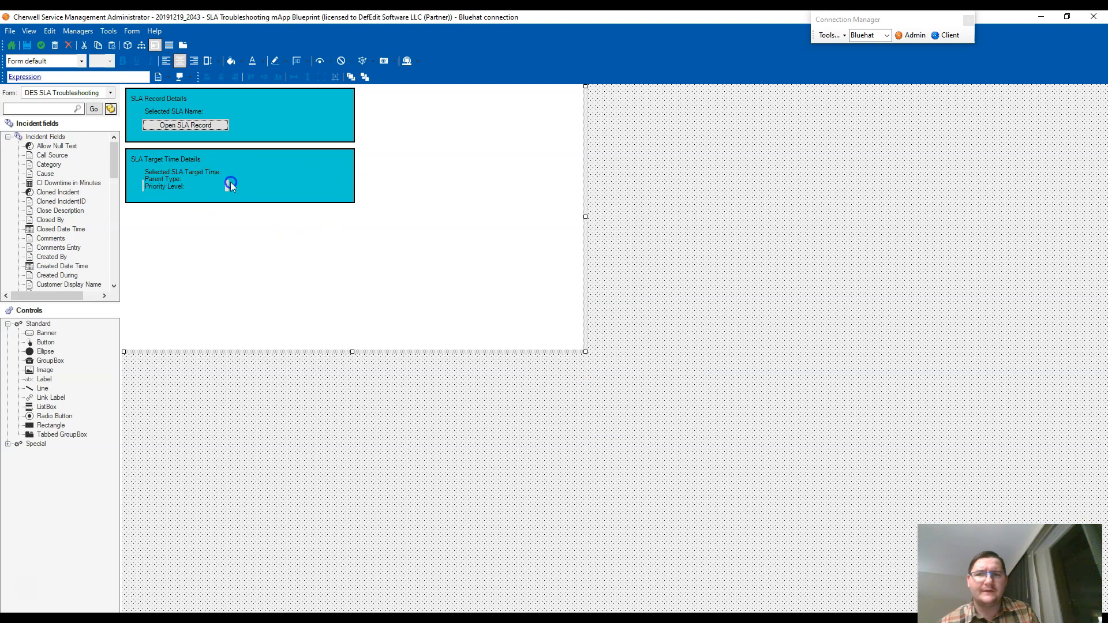
{"action": "left_click", "coordinate": [142, 189]}
{"action": "left_click", "coordinate": [351, 76]}
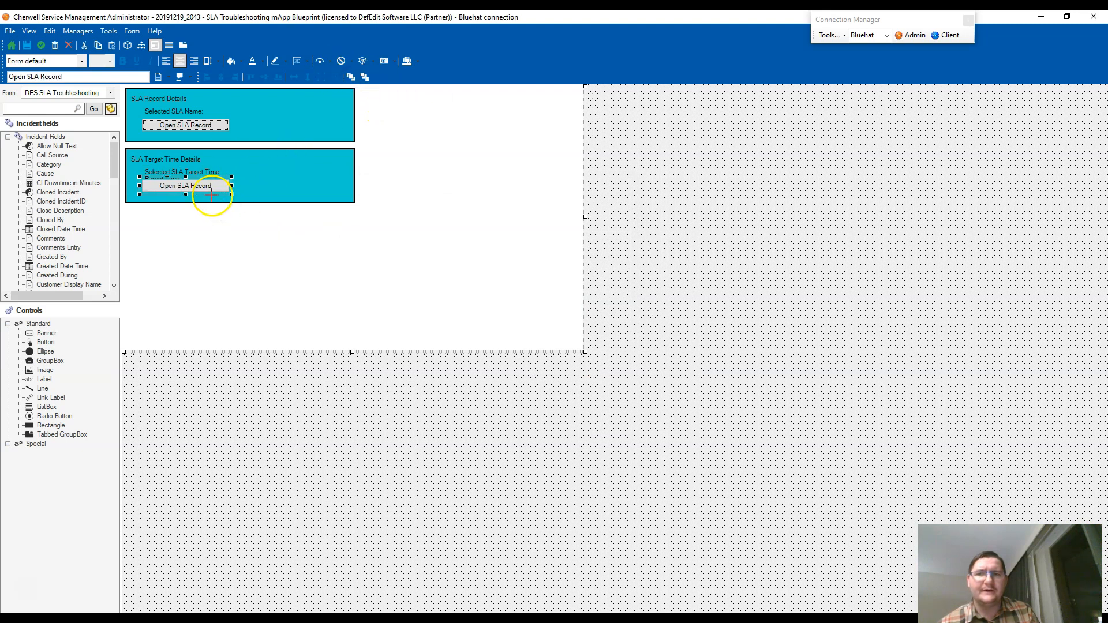
{"action": "left_click_drag", "start_coordinate": [200, 186], "coordinate": [269, 239]}
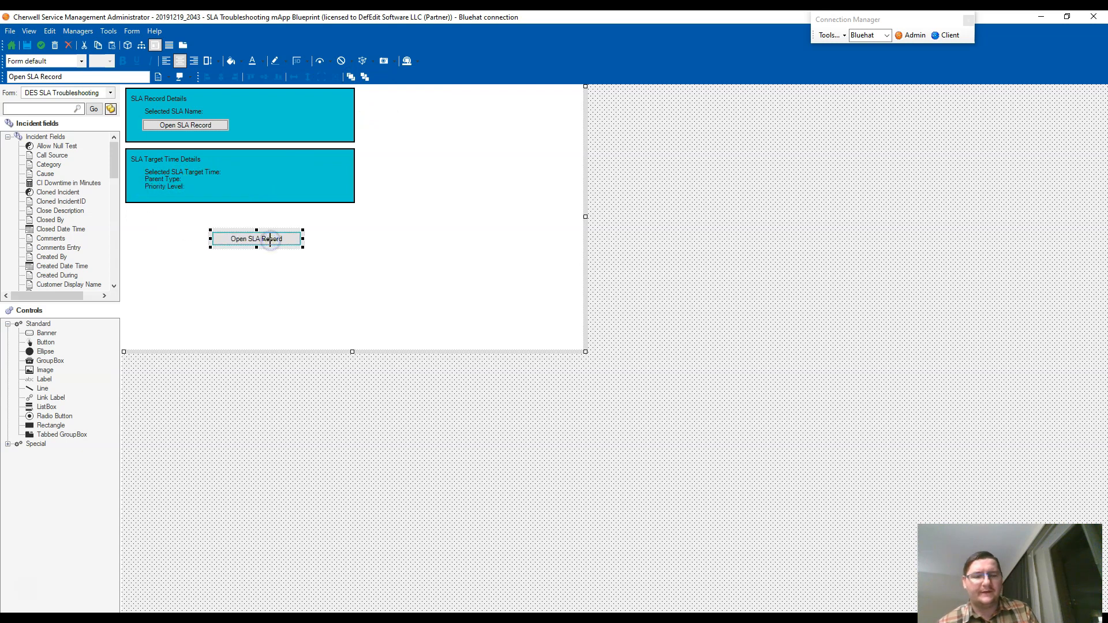
{"action": "key", "text": "Delete"}
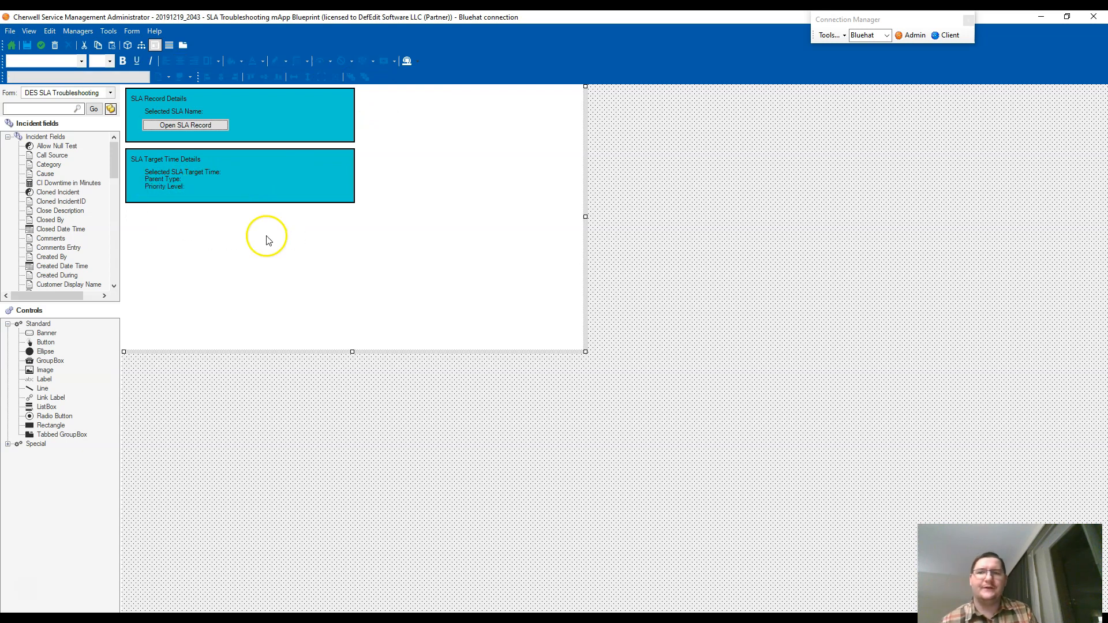
Extend the SLA Target Time Details box downward and add a wide rectangle inside it below the Priority Level line
{"action": "left_click", "coordinate": [214, 200]}
{"action": "left_click_drag", "start_coordinate": [240, 203], "coordinate": [240, 244]}
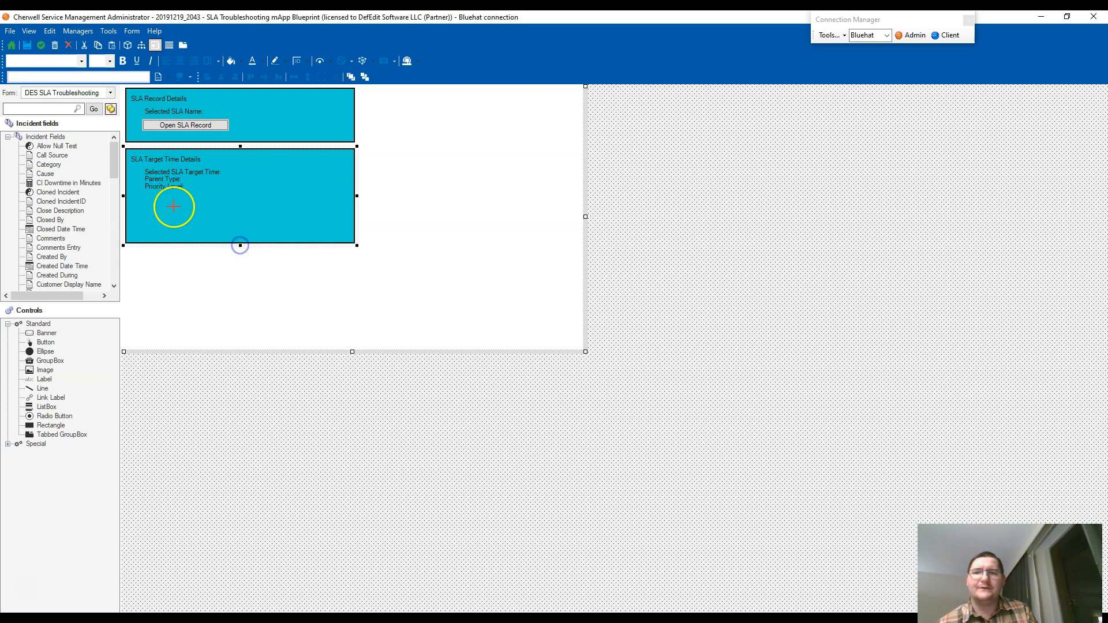
{"action": "left_click_drag", "start_coordinate": [36, 428], "coordinate": [134, 198]}
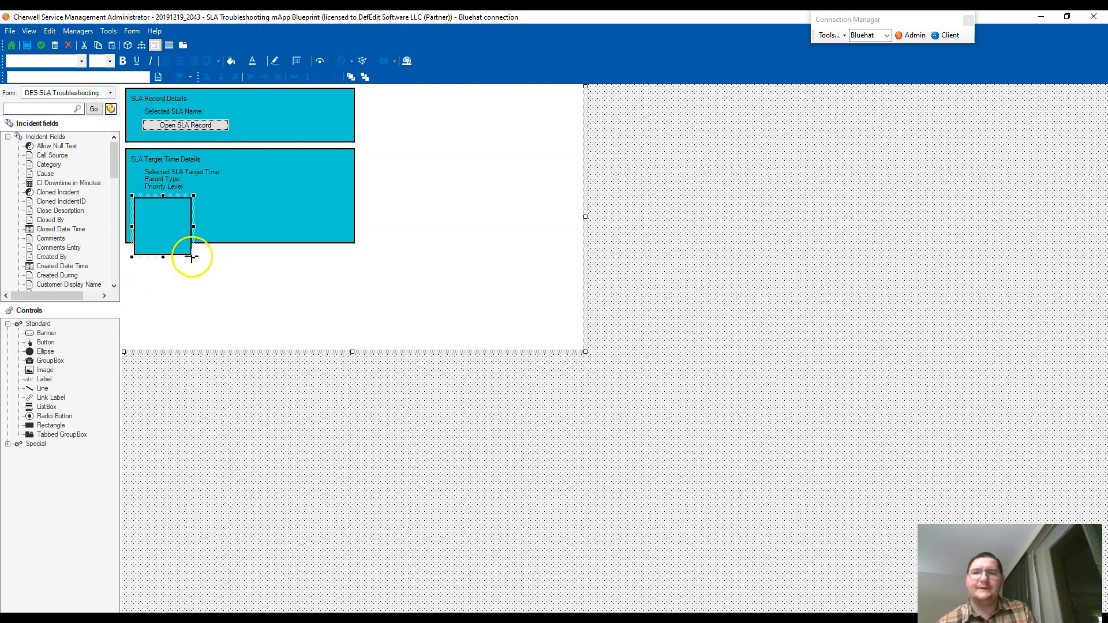
{"action": "left_click_drag", "start_coordinate": [200, 255], "coordinate": [350, 238]}
Set the new inner rectangle's background color to a lighter turquoise than the surrounding SLA Target Time Details box
{"action": "right_click", "coordinate": [322, 219]}
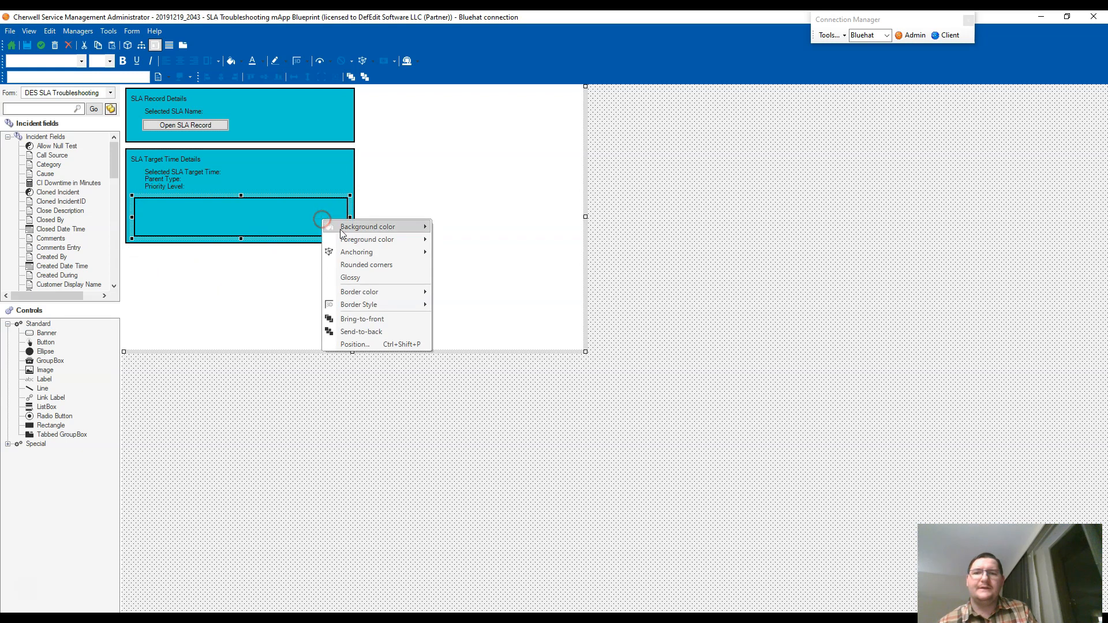
{"action": "mouse_move", "coordinate": [344, 229]}
{"action": "left_click", "coordinate": [461, 307]}
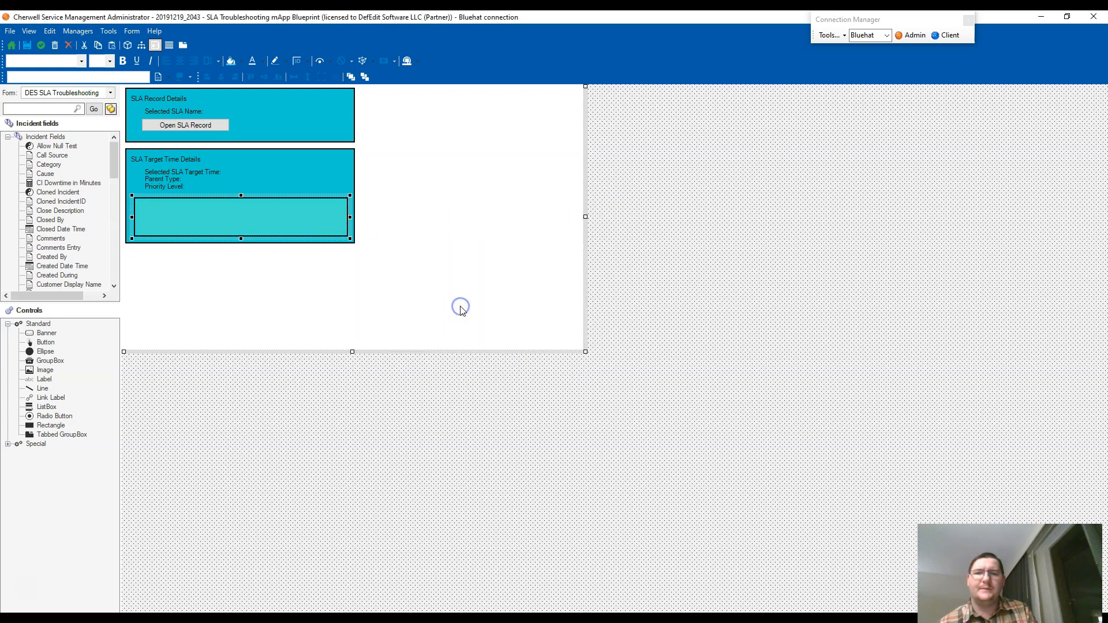
Add a label inside the lighter inner rectangle and start its custom expression with the text "Response Configuration:"
{"action": "left_click", "coordinate": [363, 278]}
{"action": "left_click_drag", "start_coordinate": [40, 381], "coordinate": [139, 203]}
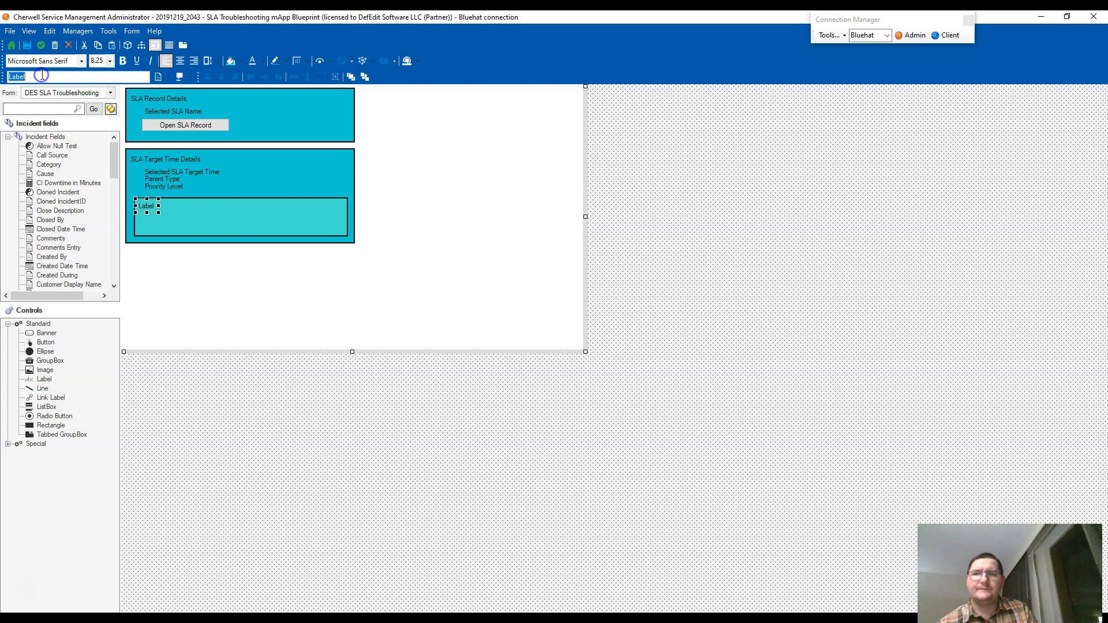
{"action": "left_click", "coordinate": [158, 77]}
{"action": "left_click_drag", "start_coordinate": [418, 259], "coordinate": [342, 258]}
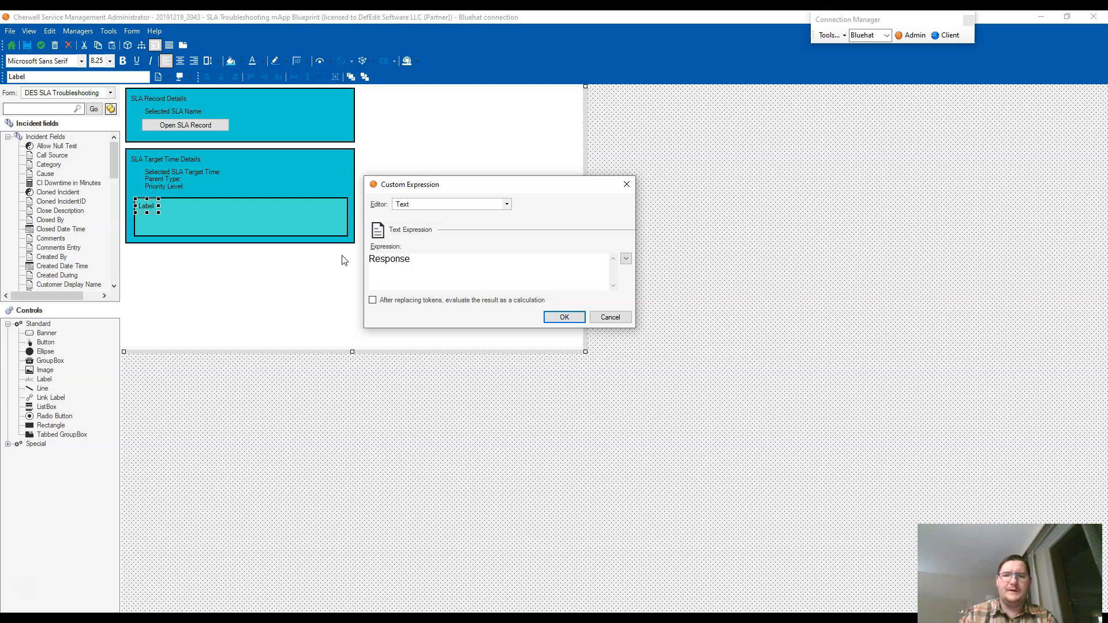
{"action": "type", "text": "Response Configuration:"}
Insert the Response Time field from the Incident Links Default SLA Target Time relationship after "Response Configuration:"
{"action": "right_click", "coordinate": [485, 255]}
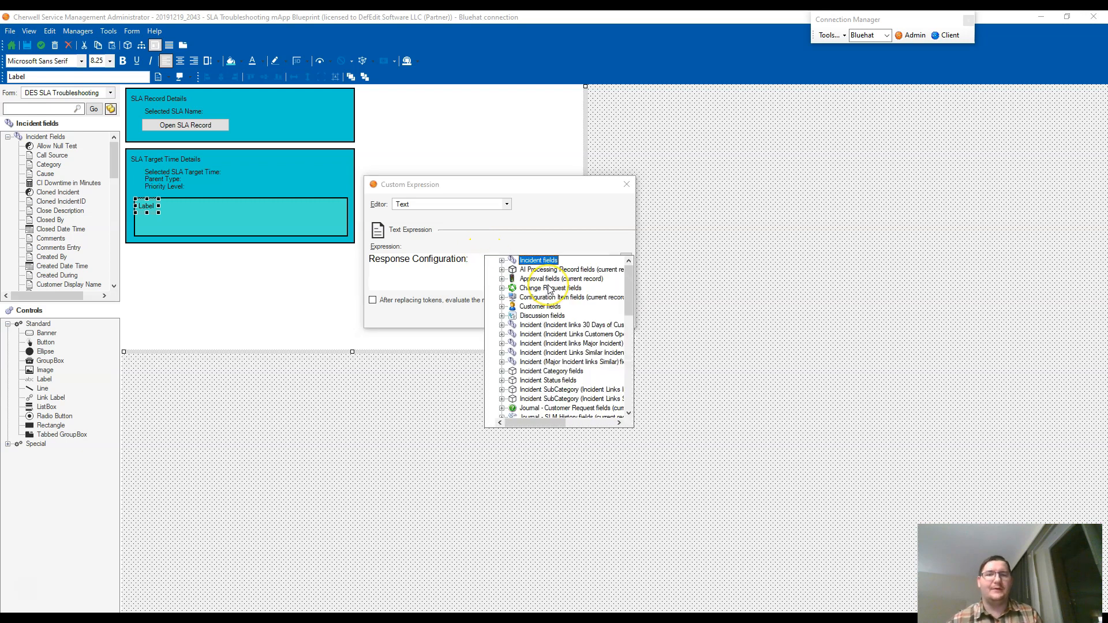
{"action": "scroll", "coordinate": [549, 289], "scroll_direction": "down", "scroll_amount": 6}
{"action": "scroll", "coordinate": [548, 286], "scroll_direction": "down", "scroll_amount": 3}
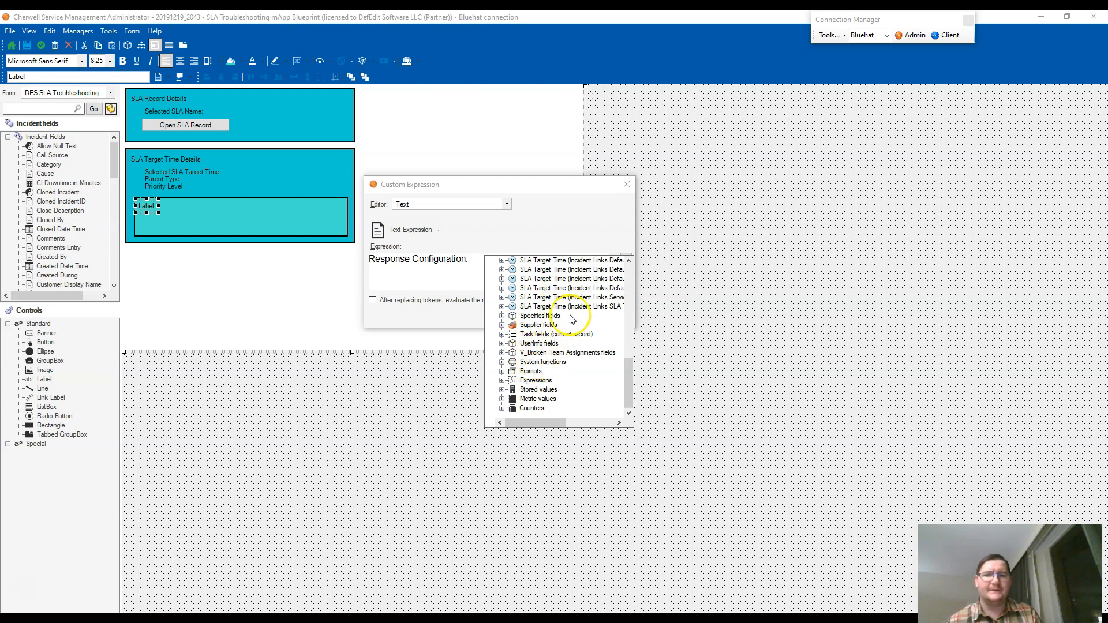
{"action": "left_click_drag", "start_coordinate": [544, 422], "coordinate": [569, 420]}
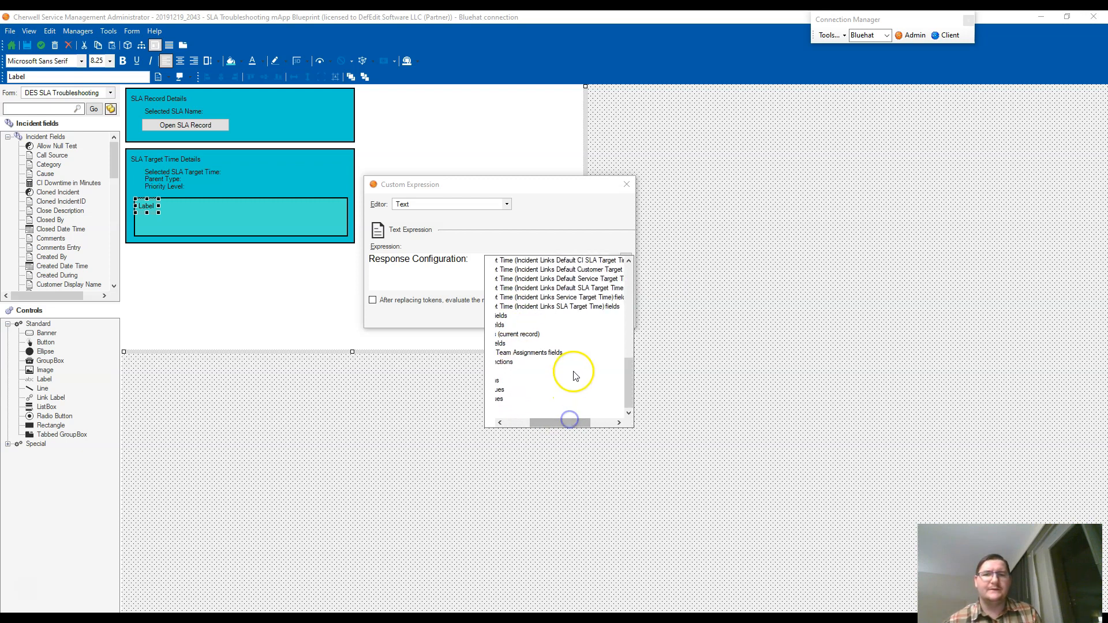
{"action": "scroll", "coordinate": [593, 319], "scroll_direction": "up", "scroll_amount": 1}
{"action": "double_click", "coordinate": [593, 318]}
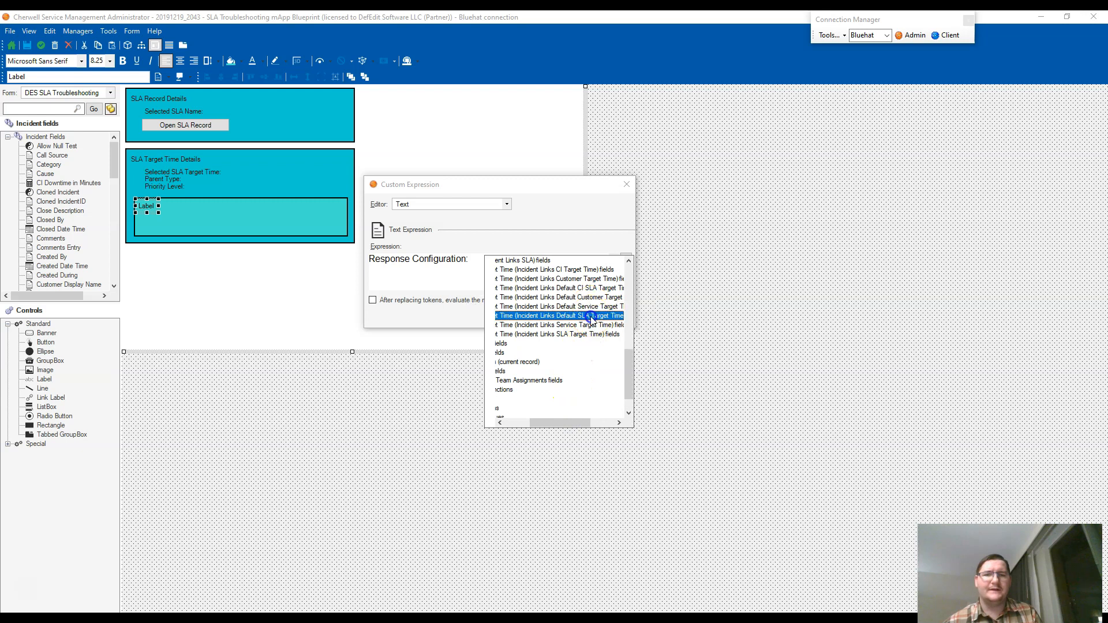
{"action": "left_click_drag", "start_coordinate": [565, 423], "coordinate": [537, 416]}
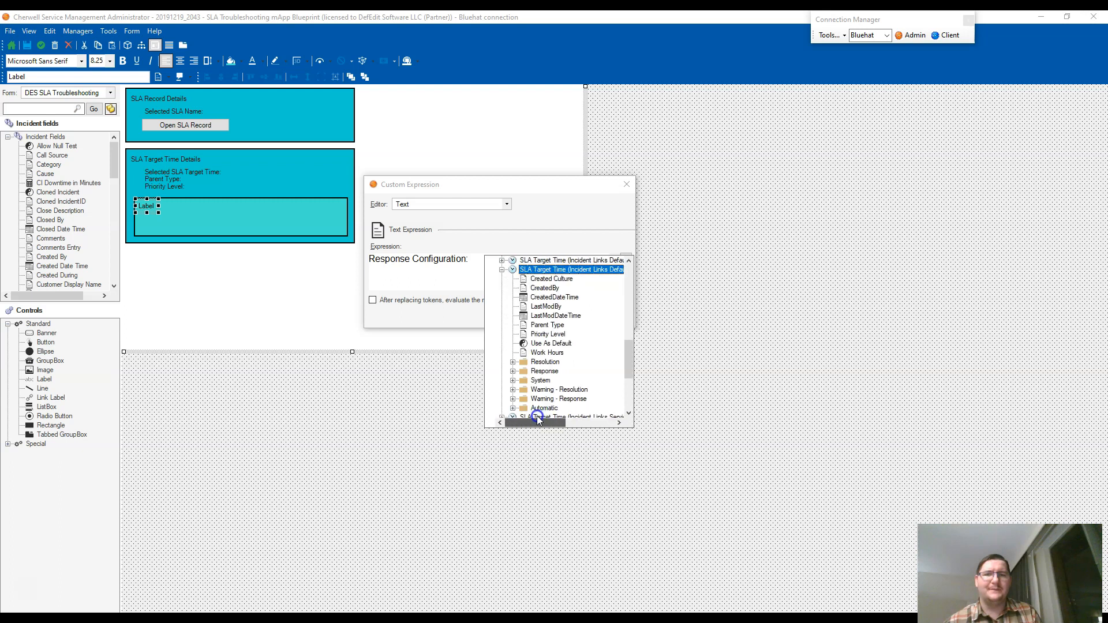
{"action": "double_click", "coordinate": [538, 373]}
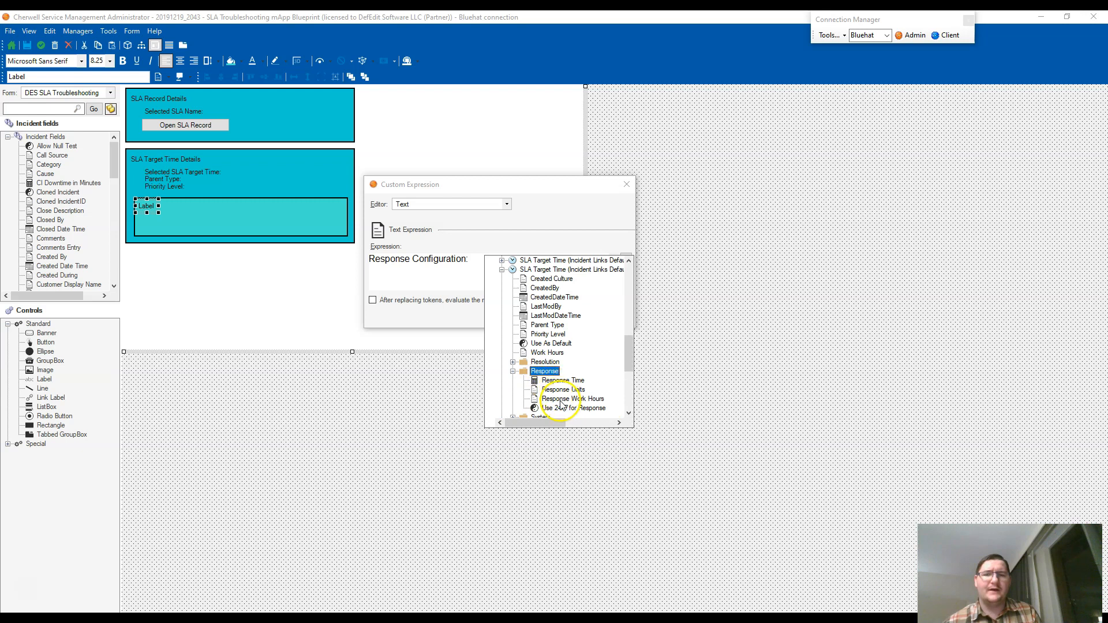
{"action": "double_click", "coordinate": [564, 382]}
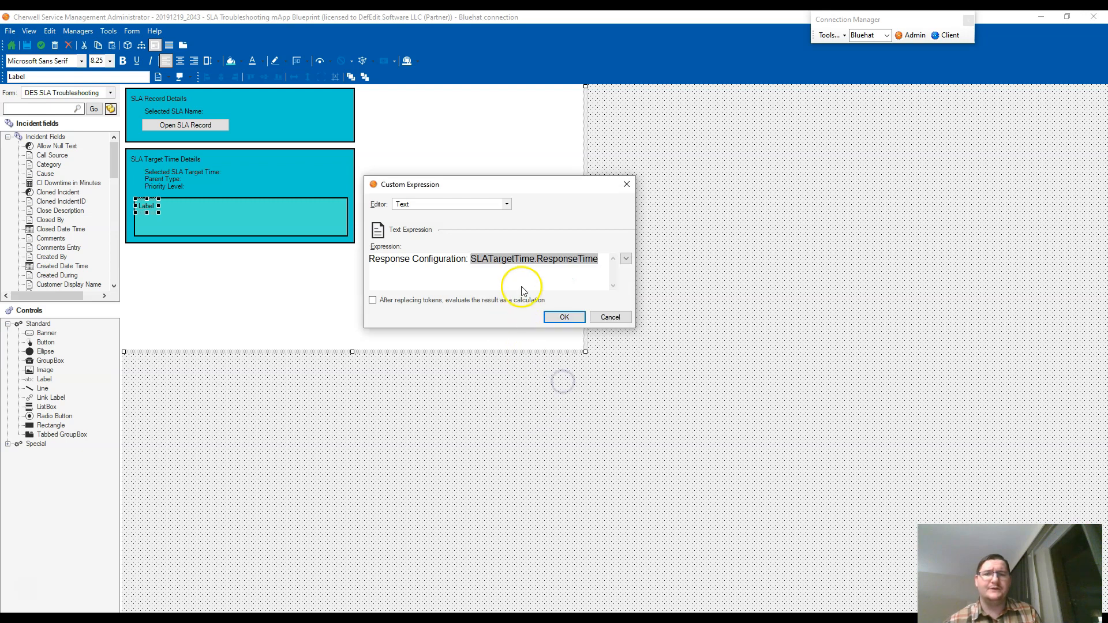
Enlarge the Custom Expression dialog to give the expression text more room
{"action": "left_click_drag", "start_coordinate": [635, 327], "coordinate": [993, 387]}
{"action": "left_click", "coordinate": [655, 273]}
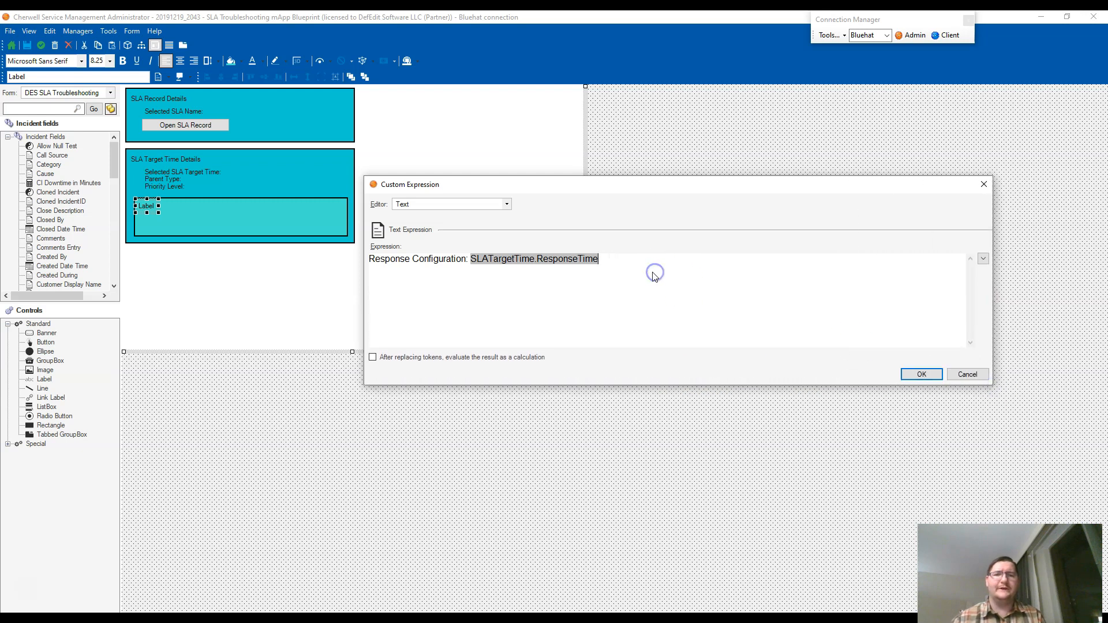
{"action": "left_click_drag", "start_coordinate": [993, 387], "coordinate": [1091, 439]}
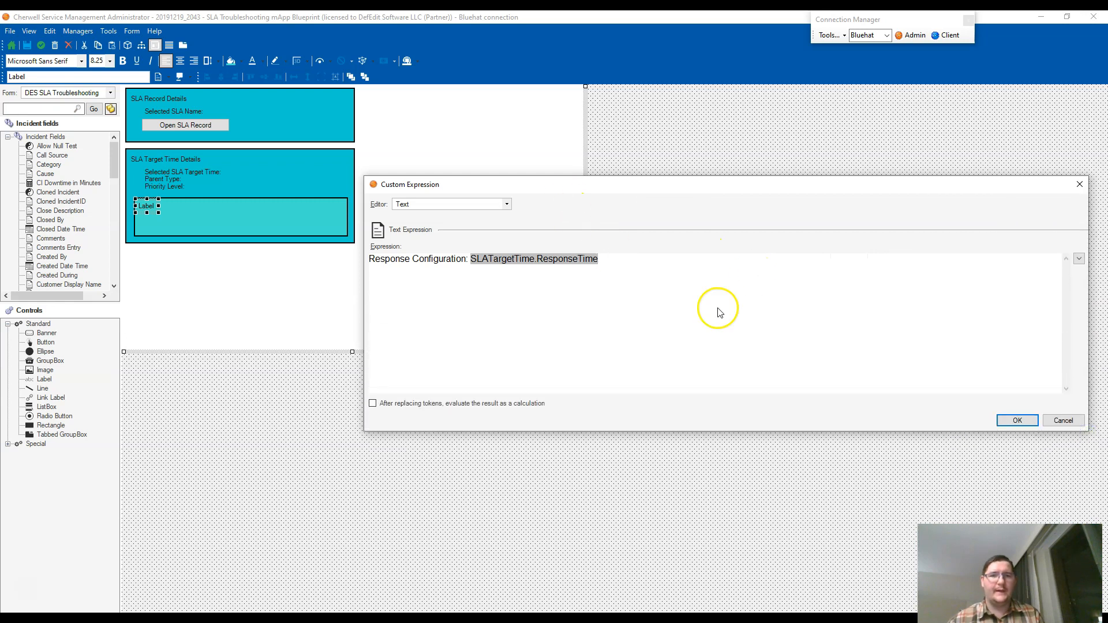
Append the Response Units field from the Incident Links Default SLA Target Time relationship after the Response Time field
{"action": "left_click", "coordinate": [679, 255]}
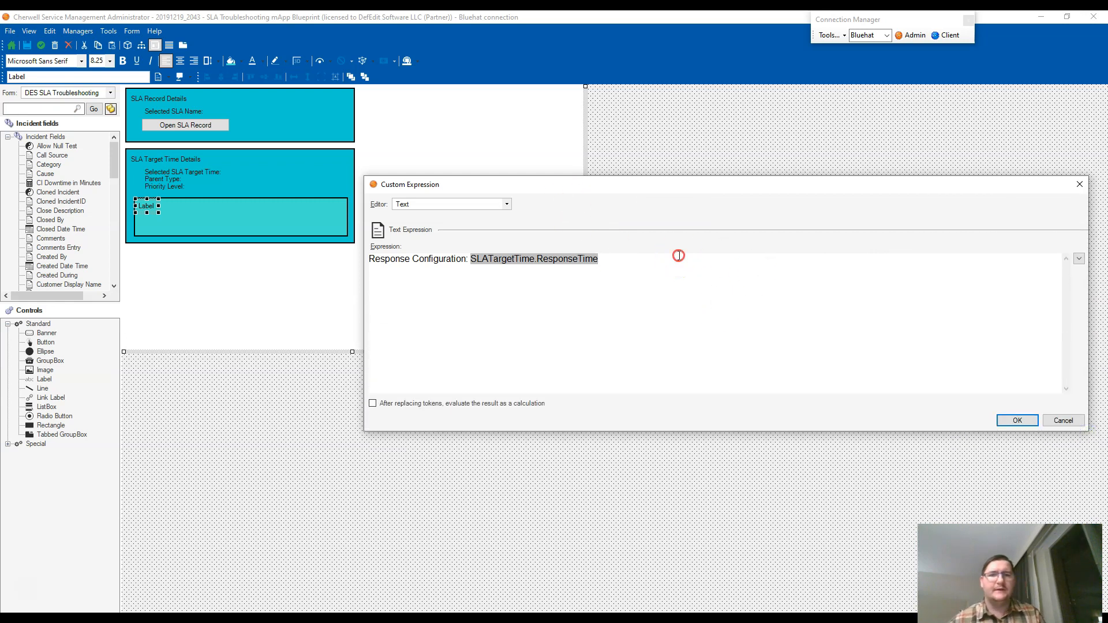
{"action": "scroll", "coordinate": [731, 292], "scroll_direction": "down", "scroll_amount": 5}
{"action": "scroll", "coordinate": [732, 291], "scroll_direction": "up", "scroll_amount": 2}
{"action": "left_click_drag", "start_coordinate": [736, 428], "coordinate": [766, 422]}
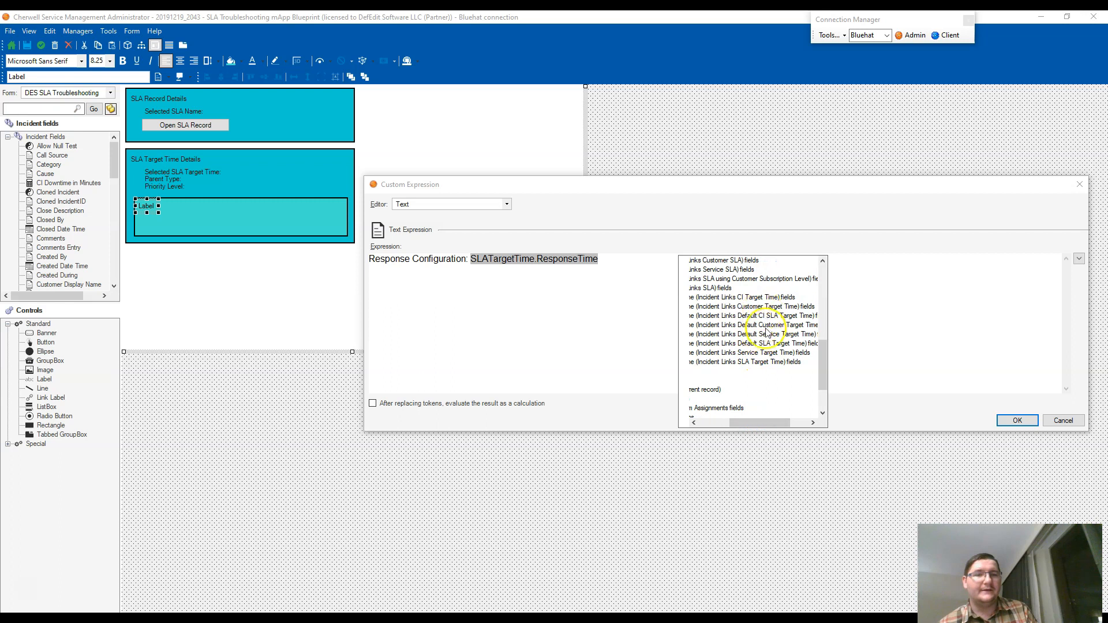
{"action": "left_click", "coordinate": [771, 353]}
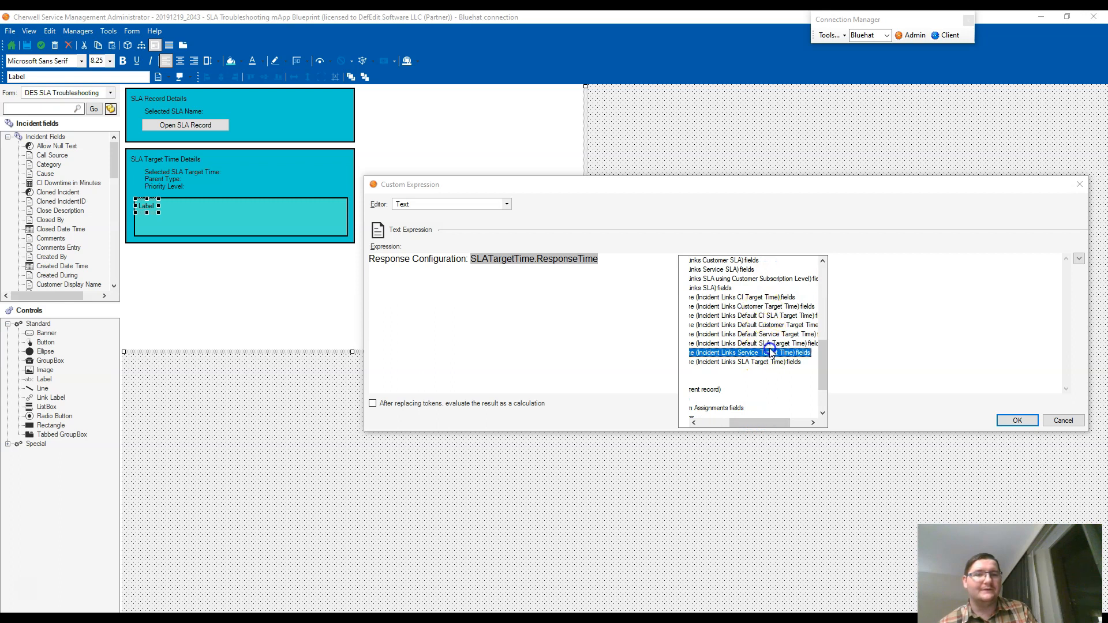
{"action": "double_click", "coordinate": [761, 344]}
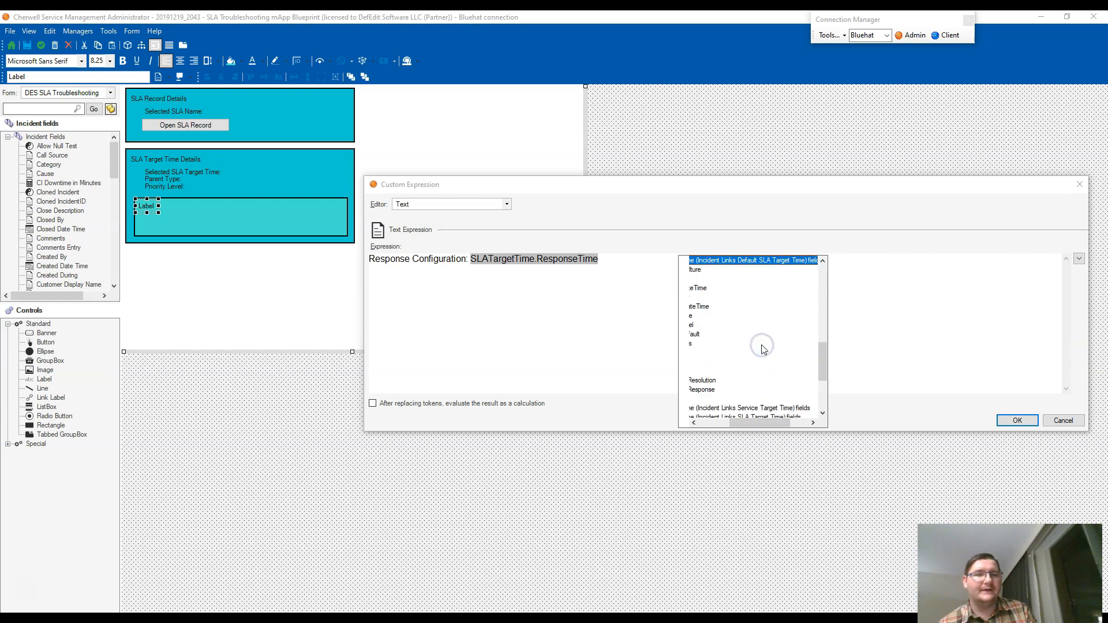
{"action": "left_click_drag", "start_coordinate": [764, 423], "coordinate": [732, 424]}
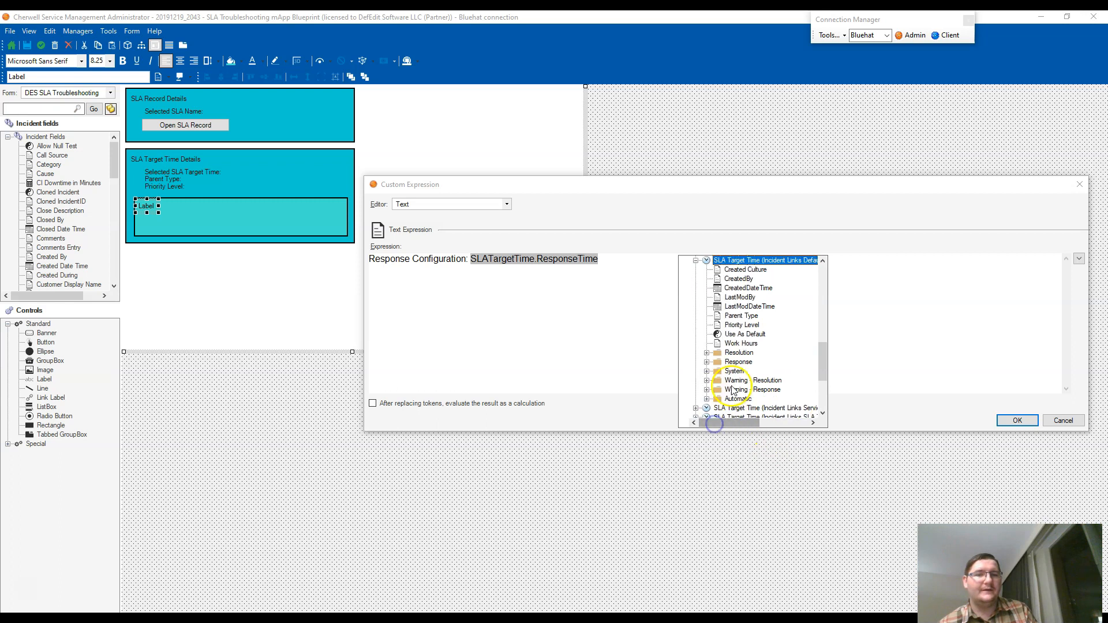
{"action": "double_click", "coordinate": [736, 363]}
{"action": "double_click", "coordinate": [745, 381]}
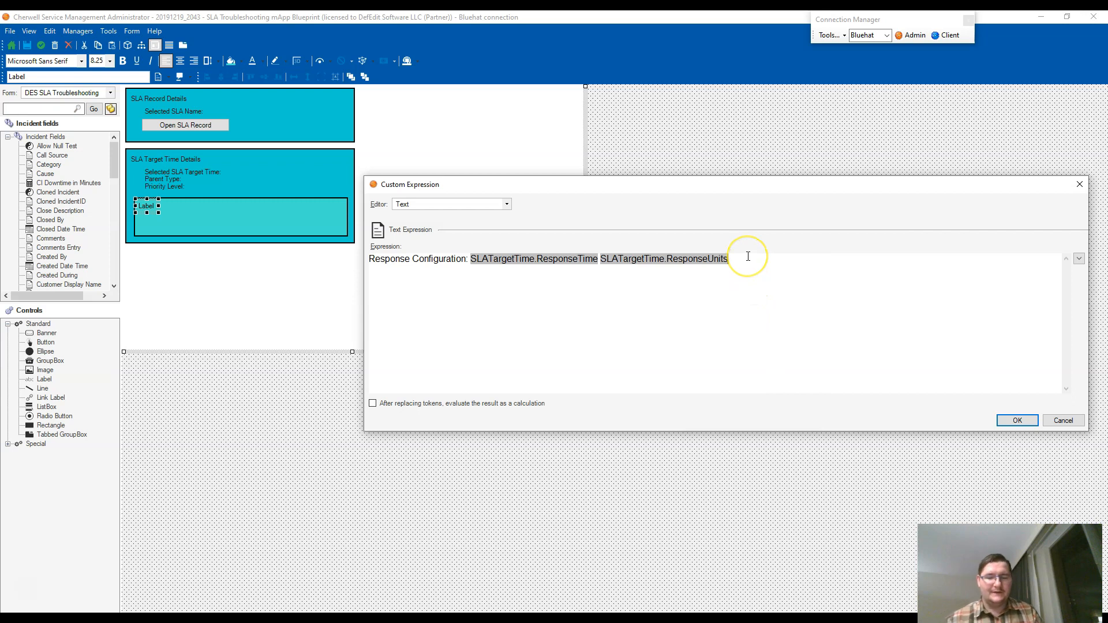
Append "- Work Hours:" and the Response Work Hours field from the Incident Links Default SLA Target Time relationship to the Response Configuration line
{"action": "type", "text": "- Work Hours:"}
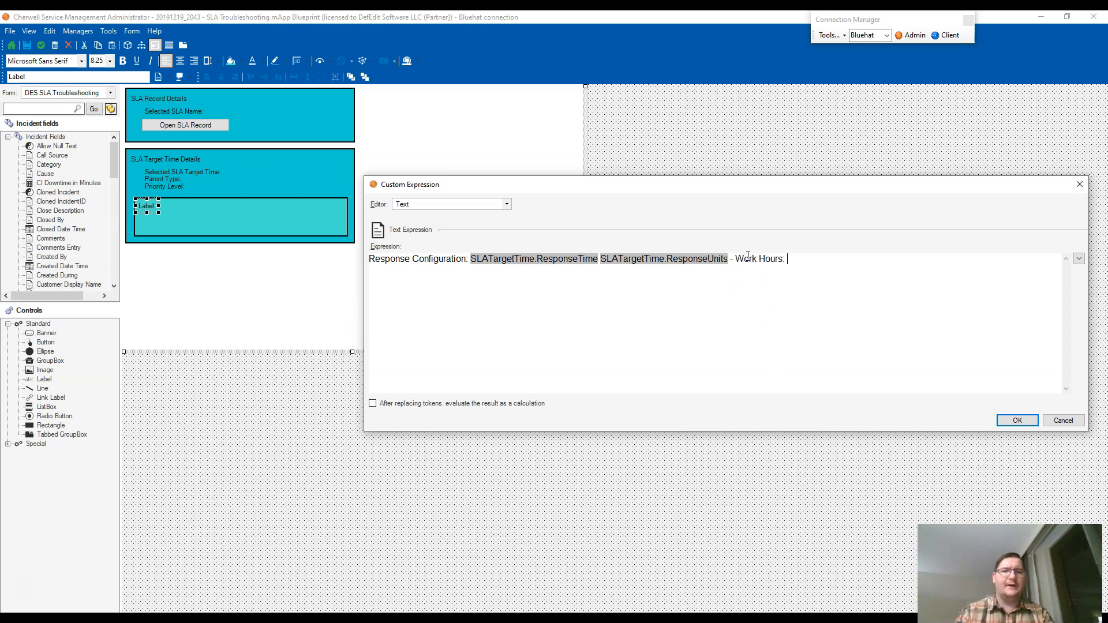
{"action": "right_click", "coordinate": [815, 262]}
{"action": "scroll", "coordinate": [871, 315], "scroll_direction": "down", "scroll_amount": 10}
{"action": "left_click_drag", "start_coordinate": [870, 424], "coordinate": [909, 424]}
{"action": "left_click", "coordinate": [885, 329]}
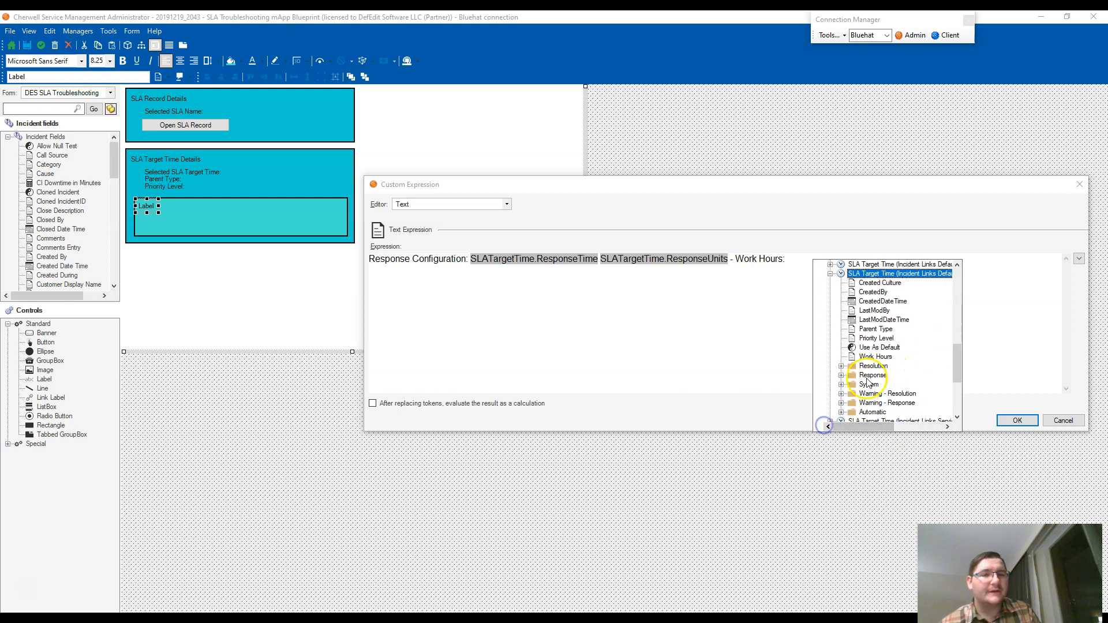
{"action": "scroll", "coordinate": [894, 352], "scroll_direction": "down", "scroll_amount": 1}
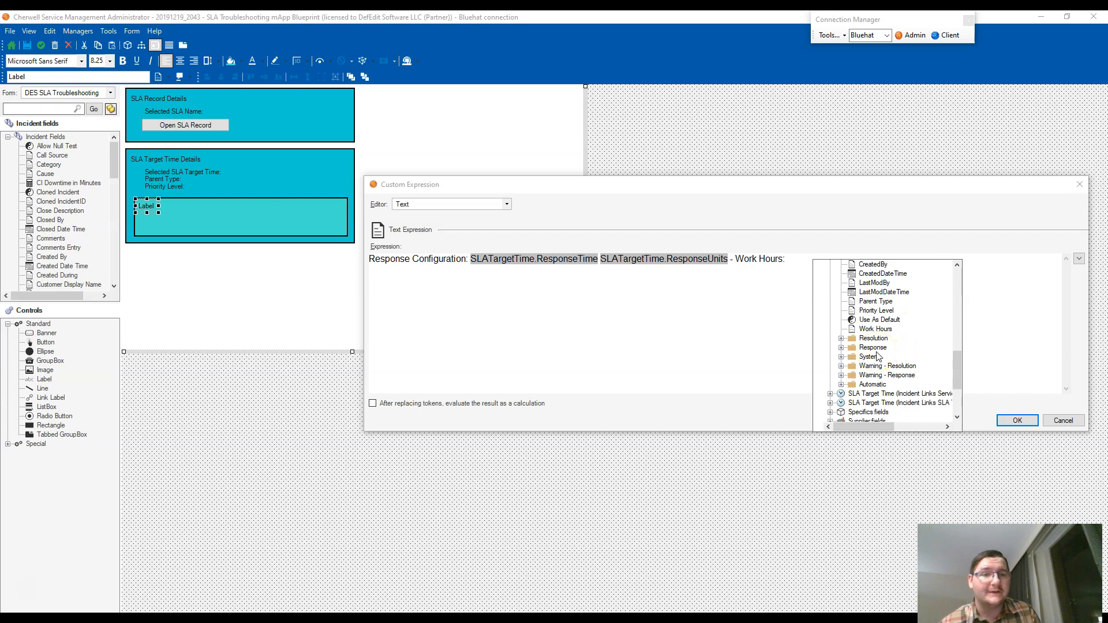
{"action": "double_click", "coordinate": [872, 348]}
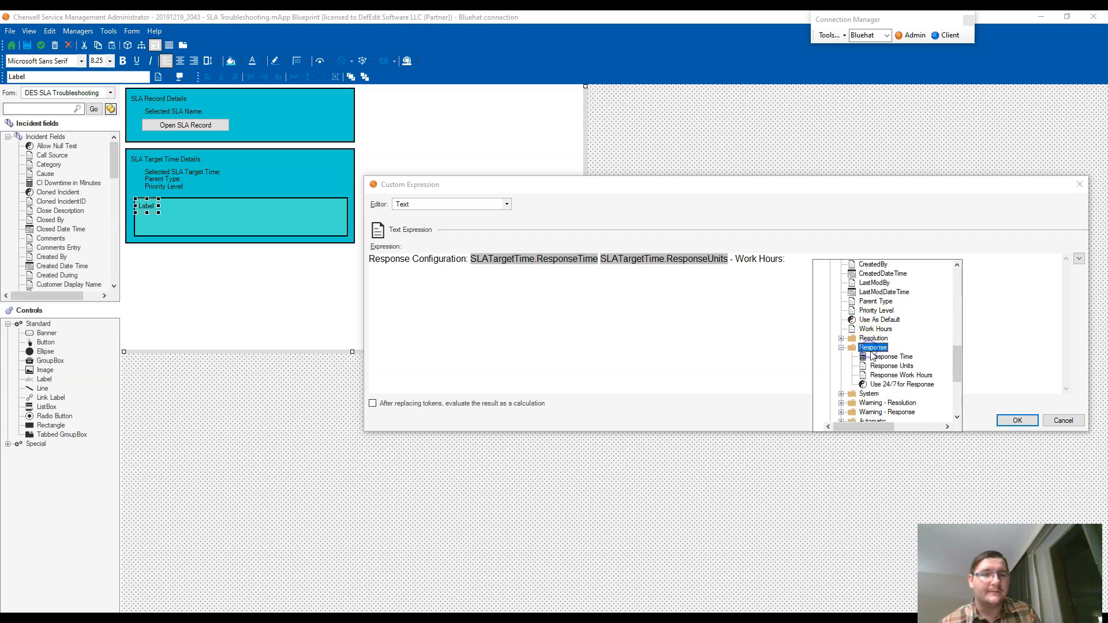
{"action": "left_click", "coordinate": [889, 376]}
{"action": "double_click", "coordinate": [890, 376]}
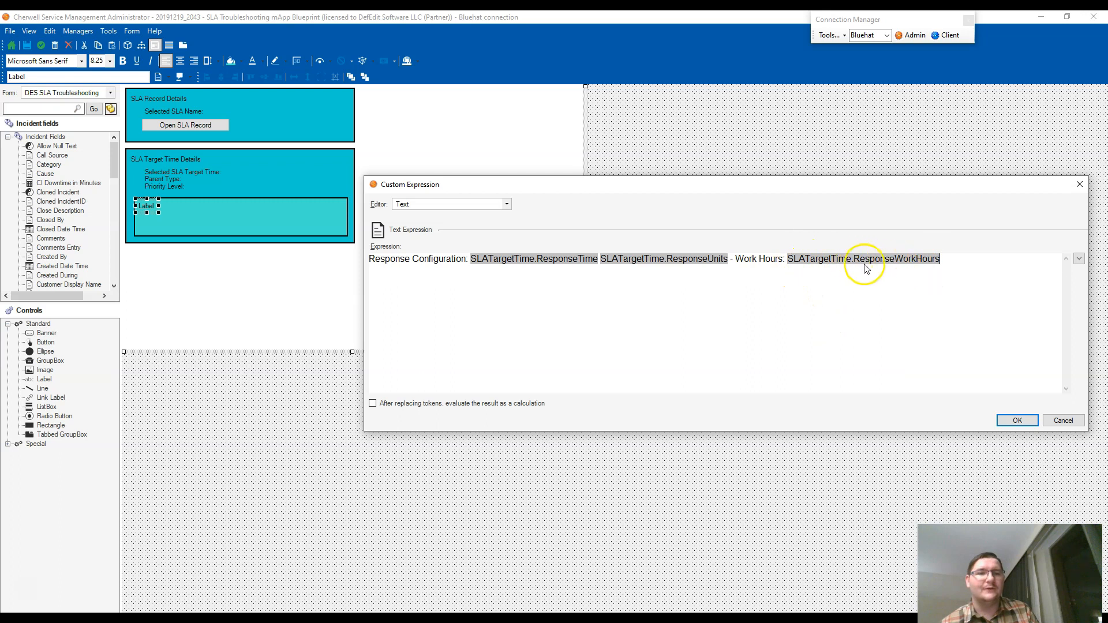
Add a second line "Resolution Configuration:" with the Resolution Time field from the Incident Links Default SLA Target Time relationship
{"action": "left_click", "coordinate": [974, 264]}
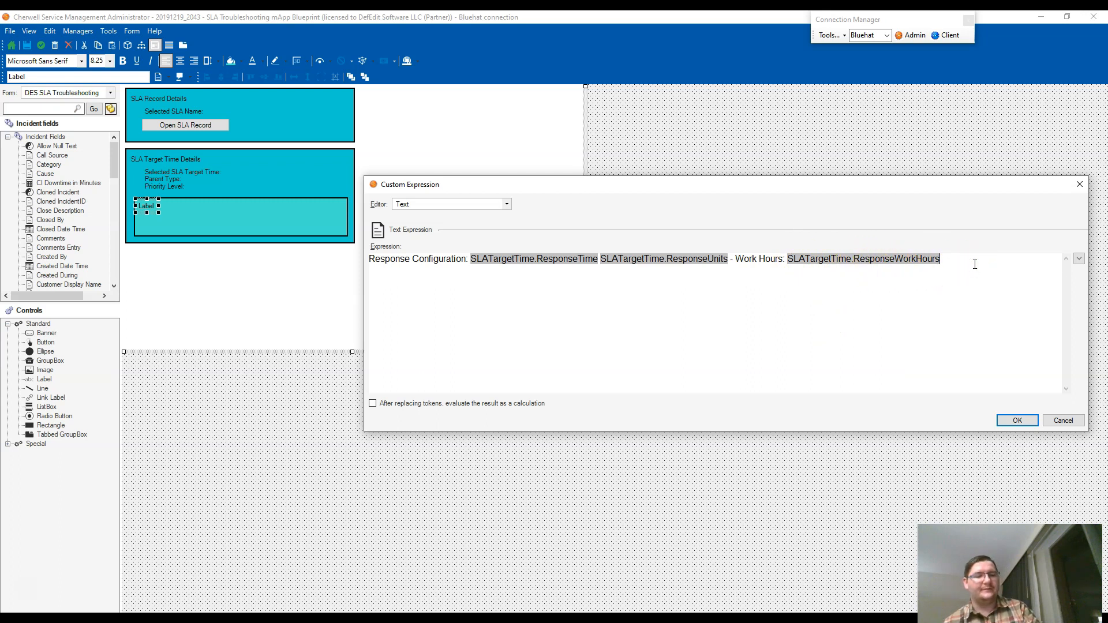
{"action": "type", "text": "Resolution "}
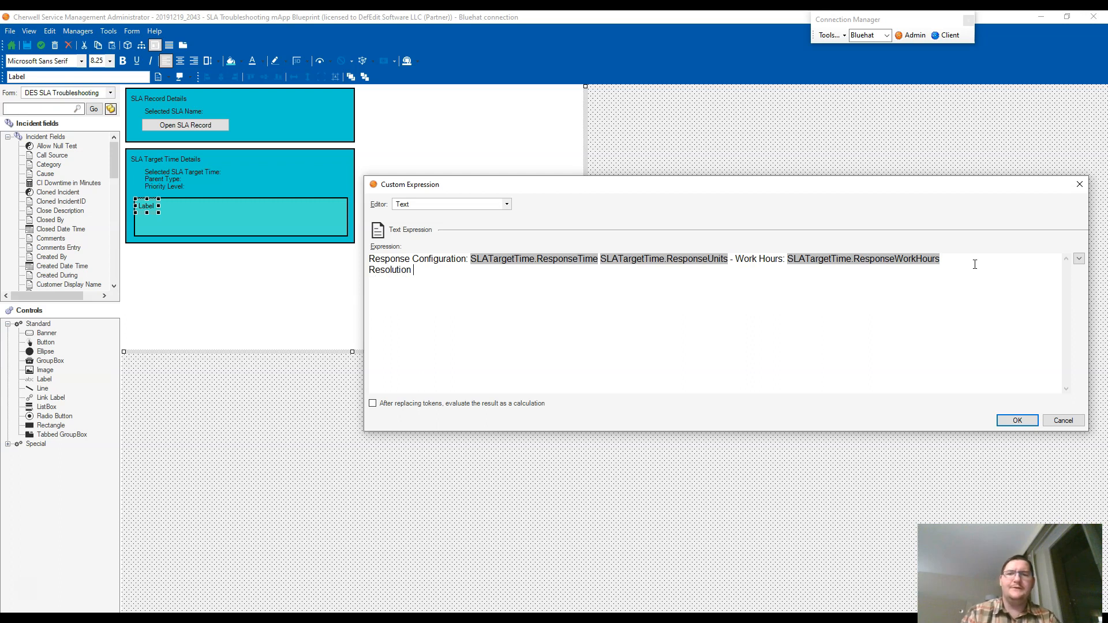
{"action": "type", "text": "Configuration:"}
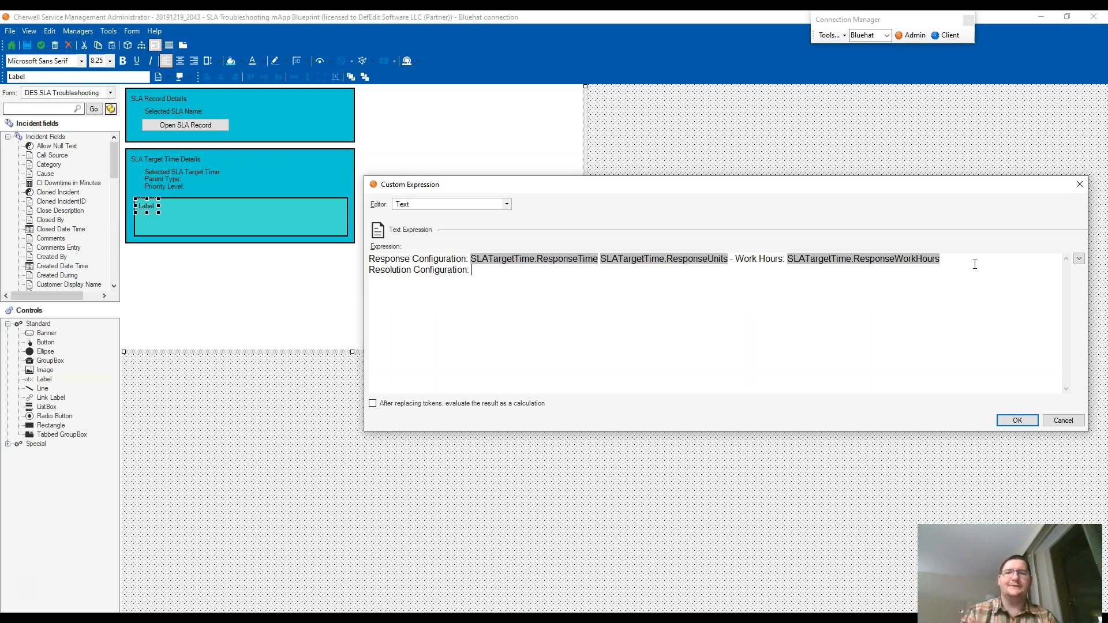
{"action": "right_click", "coordinate": [500, 271]}
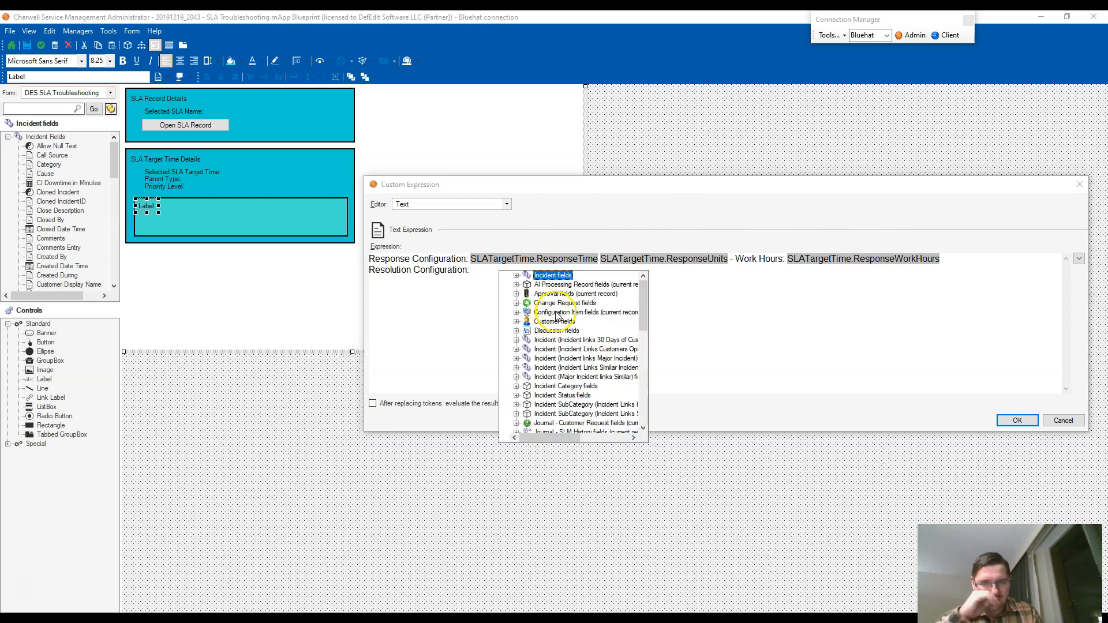
{"action": "scroll", "coordinate": [556, 315], "scroll_direction": "down", "scroll_amount": 5}
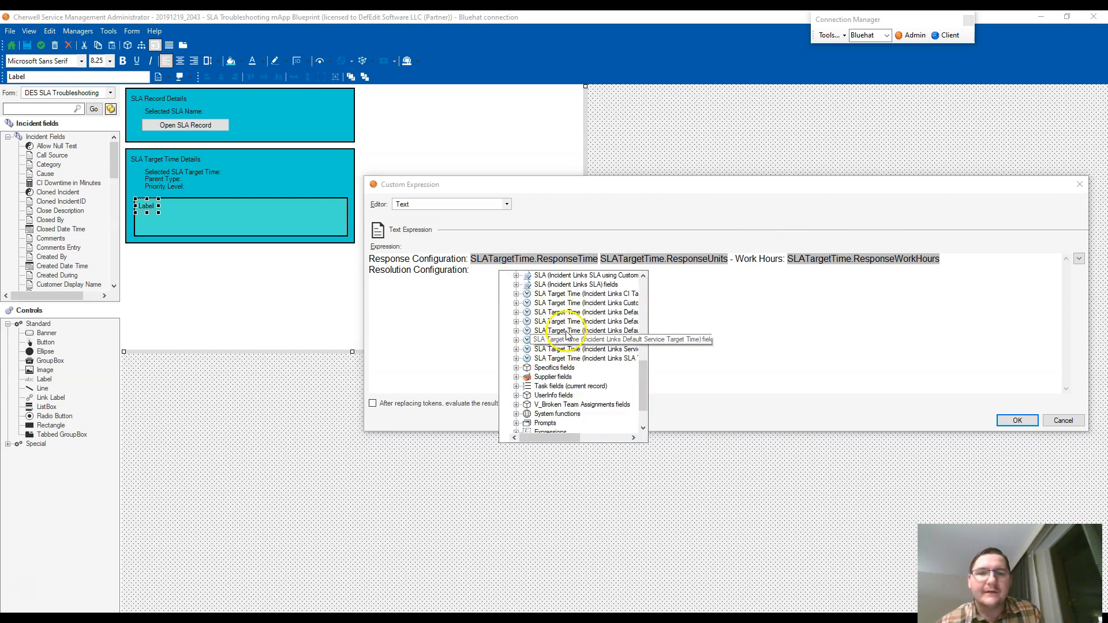
{"action": "mouse_move", "coordinate": [552, 444]}
{"action": "left_mouse_down"}
{"action": "mouse_move", "coordinate": [588, 433]}
{"action": "mouse_move", "coordinate": [546, 440]}
{"action": "left_mouse_up"}
{"action": "double_click", "coordinate": [588, 340]}
{"action": "left_click", "coordinate": [555, 378]}
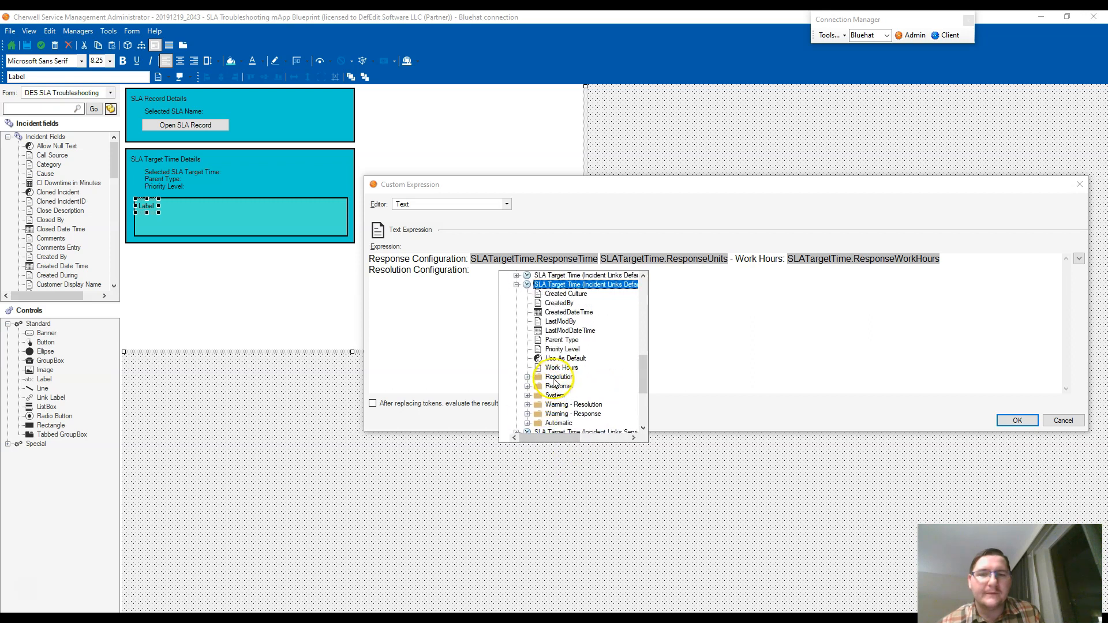
{"action": "double_click", "coordinate": [554, 378]}
{"action": "double_click", "coordinate": [577, 387]}
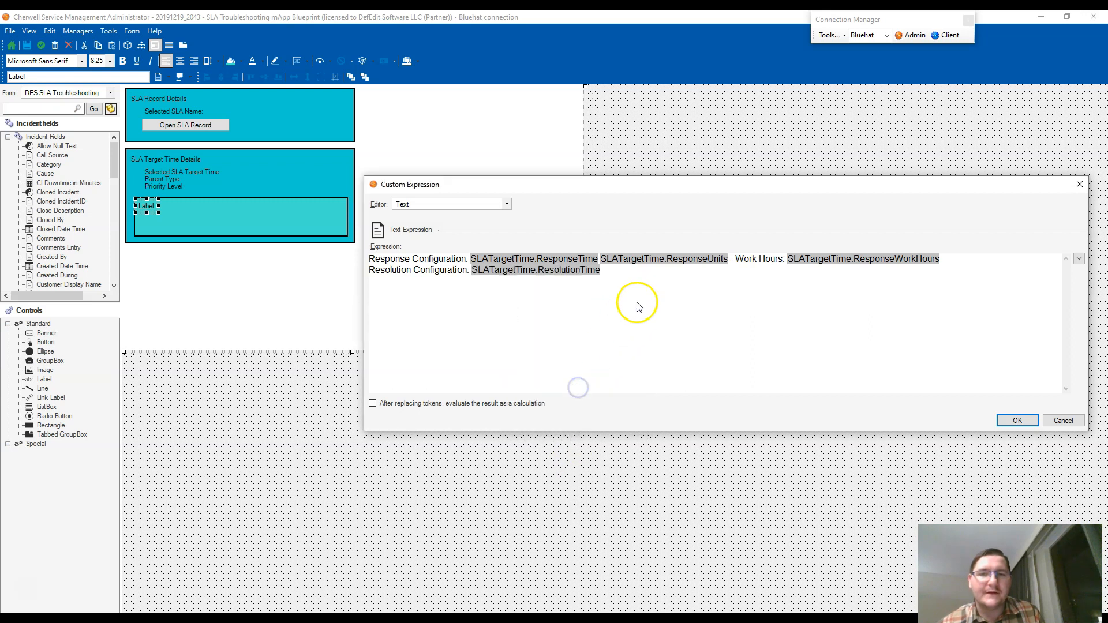
Append the Resolution Units field from the Incident Links Default SLA Target Time relationship after the Resolution Time field
{"action": "right_click", "coordinate": [645, 274]}
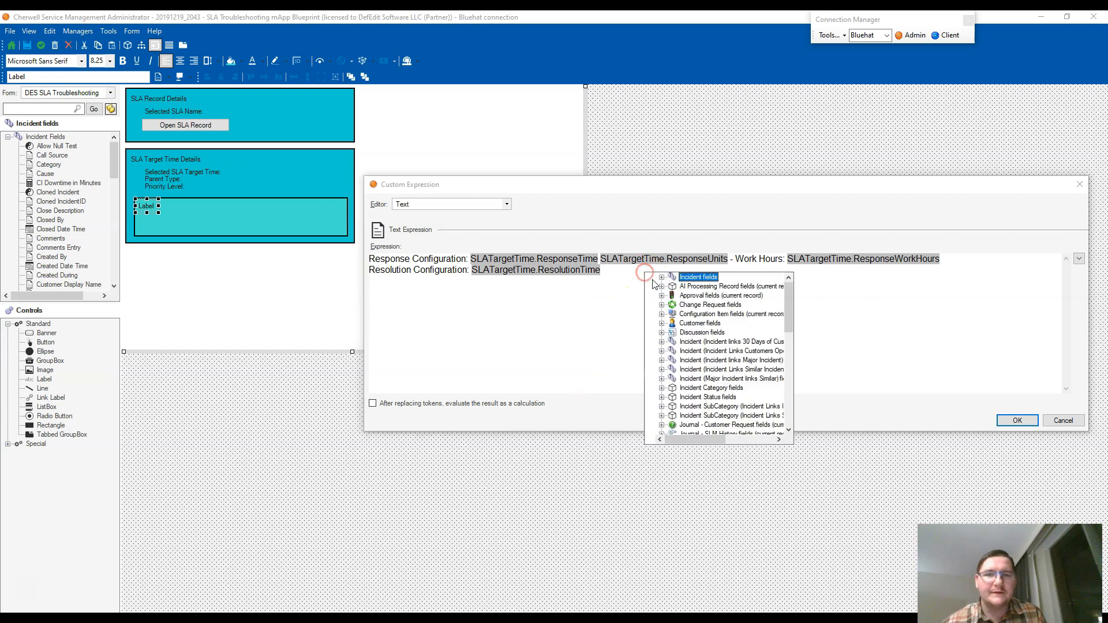
{"action": "scroll", "coordinate": [687, 326], "scroll_direction": "down", "scroll_amount": 2}
{"action": "left_click_drag", "start_coordinate": [689, 441], "coordinate": [716, 442]}
{"action": "double_click", "coordinate": [744, 341]}
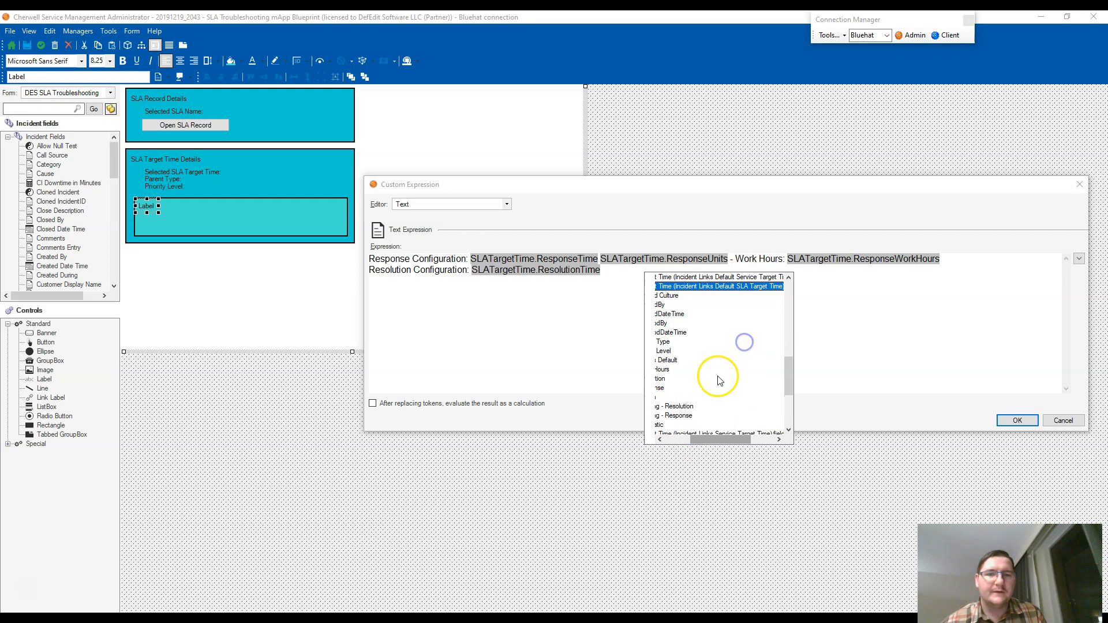
{"action": "left_click_drag", "start_coordinate": [702, 439], "coordinate": [686, 442]}
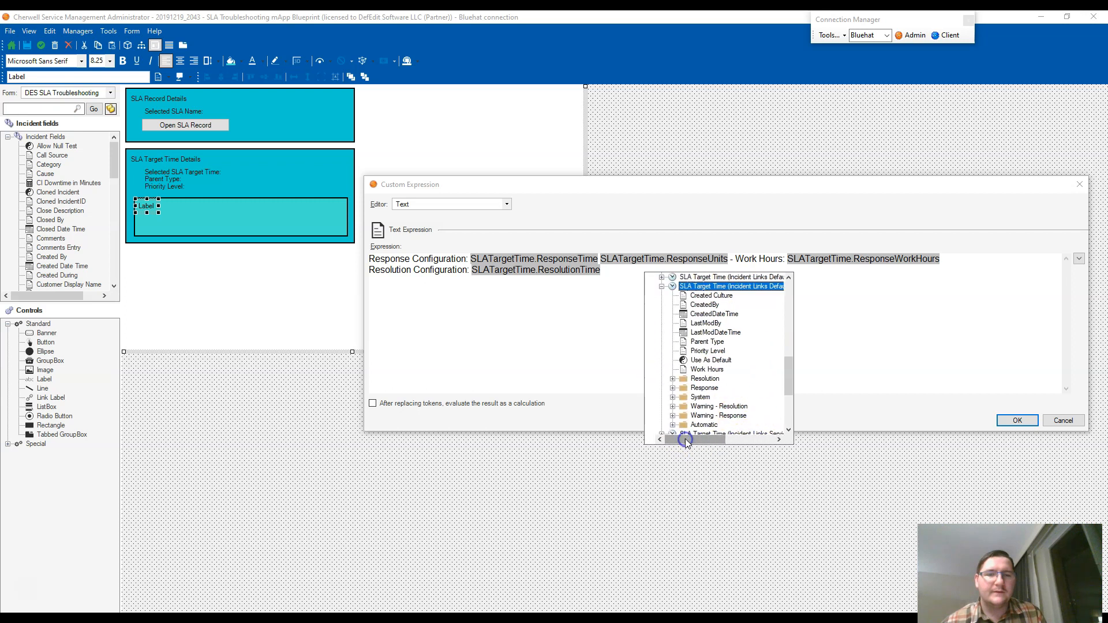
{"action": "double_click", "coordinate": [703, 379]}
{"action": "double_click", "coordinate": [734, 398]}
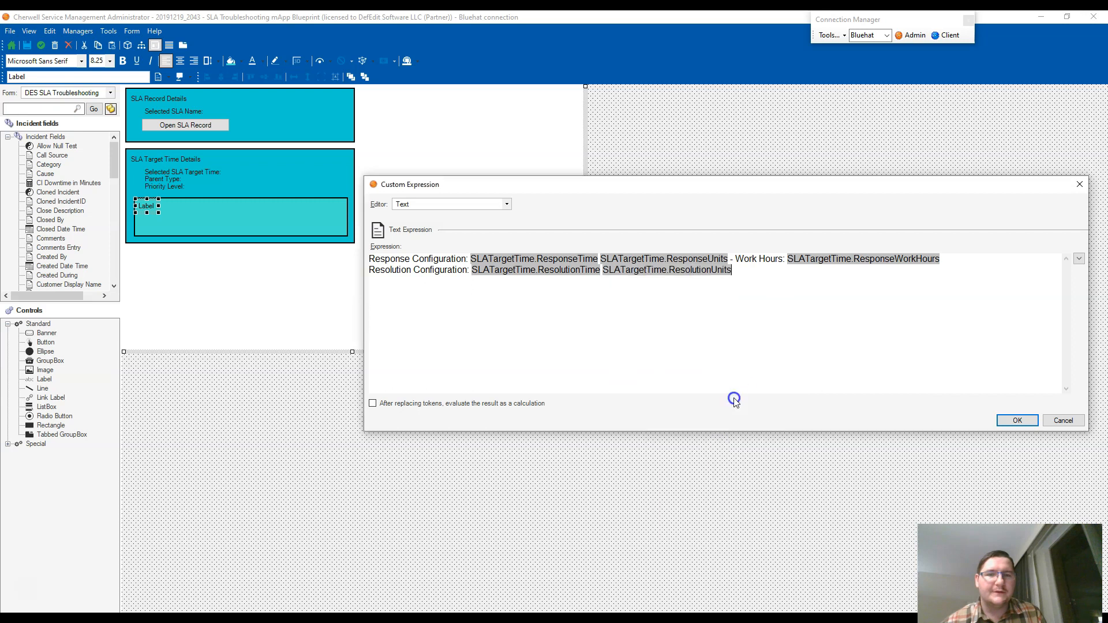
Append "- Work Hours:" and the Resolution Work Hours field from Incident Links Default SLA Target Time to the Resolution Configuration line, and accept the expression
{"action": "type", "text": "- W"}
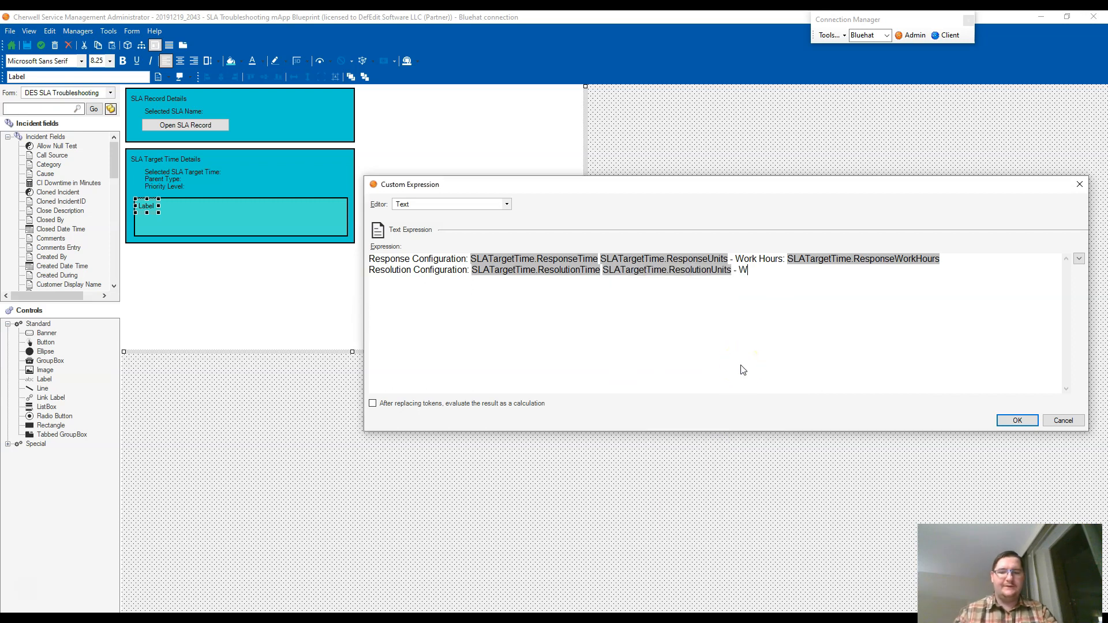
{"action": "type", "text": "ork Hours:"}
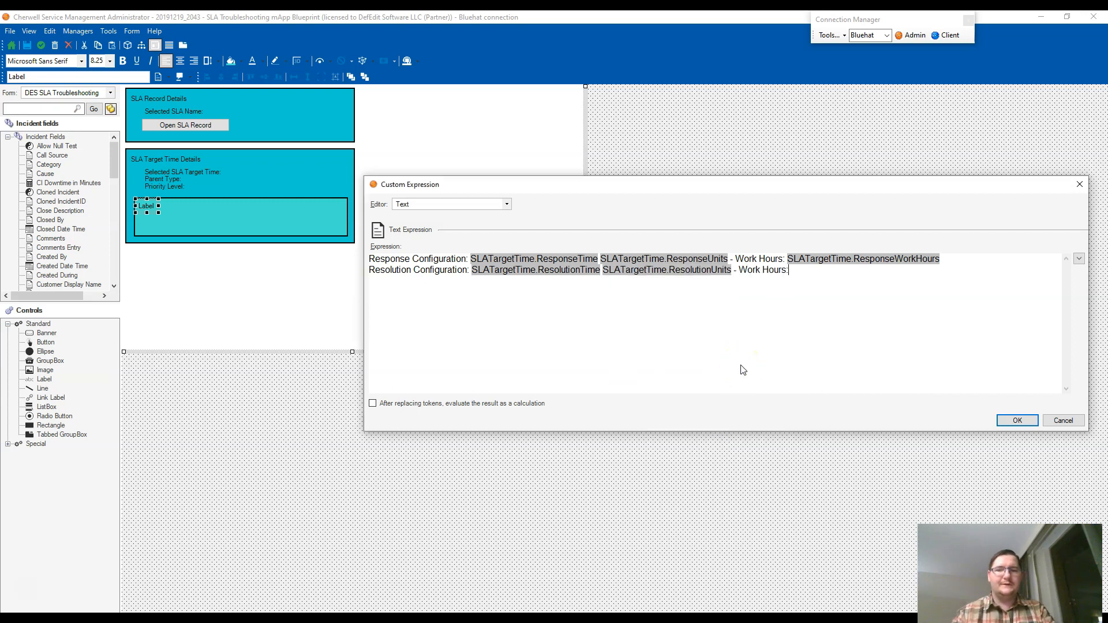
{"action": "left_click", "coordinate": [831, 275]}
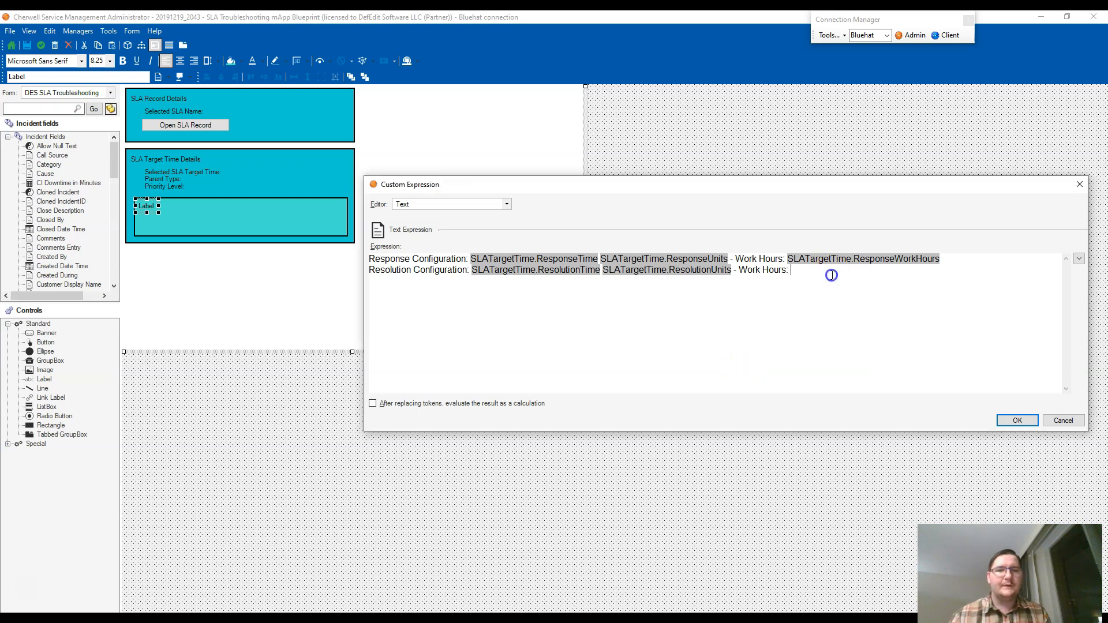
{"action": "right_click", "coordinate": [831, 275]}
{"action": "double_click", "coordinate": [885, 278]}
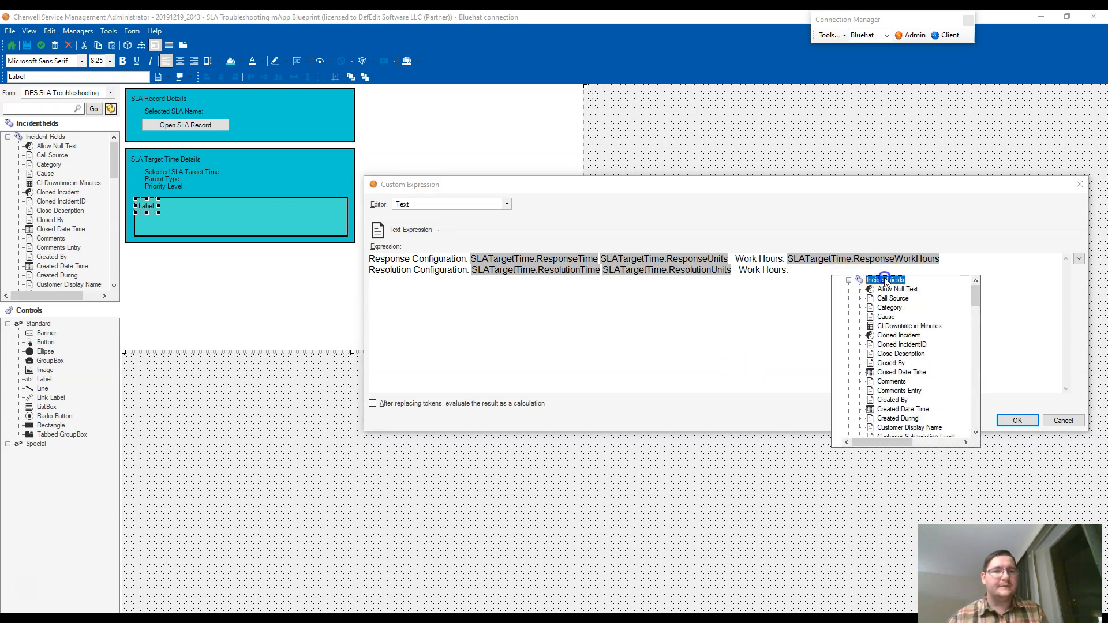
{"action": "scroll", "coordinate": [894, 345], "scroll_direction": "down", "scroll_amount": 5}
{"action": "scroll", "coordinate": [898, 340], "scroll_direction": "up", "scroll_amount": 5}
{"action": "double_click", "coordinate": [889, 282]}
{"action": "scroll", "coordinate": [887, 331], "scroll_direction": "down", "scroll_amount": 7}
{"action": "scroll", "coordinate": [888, 335], "scroll_direction": "down", "scroll_amount": 3}
{"action": "left_click_drag", "start_coordinate": [883, 442], "coordinate": [842, 442]}
{"action": "double_click", "coordinate": [903, 317]}
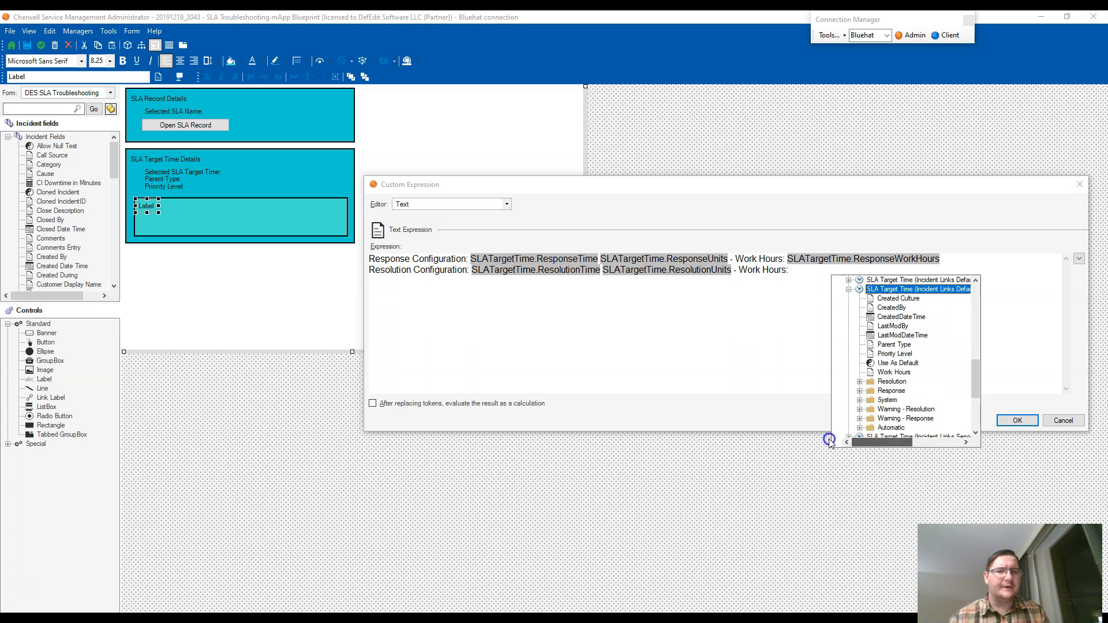
{"action": "double_click", "coordinate": [894, 382]}
{"action": "scroll", "coordinate": [929, 378], "scroll_direction": "down", "scroll_amount": 2}
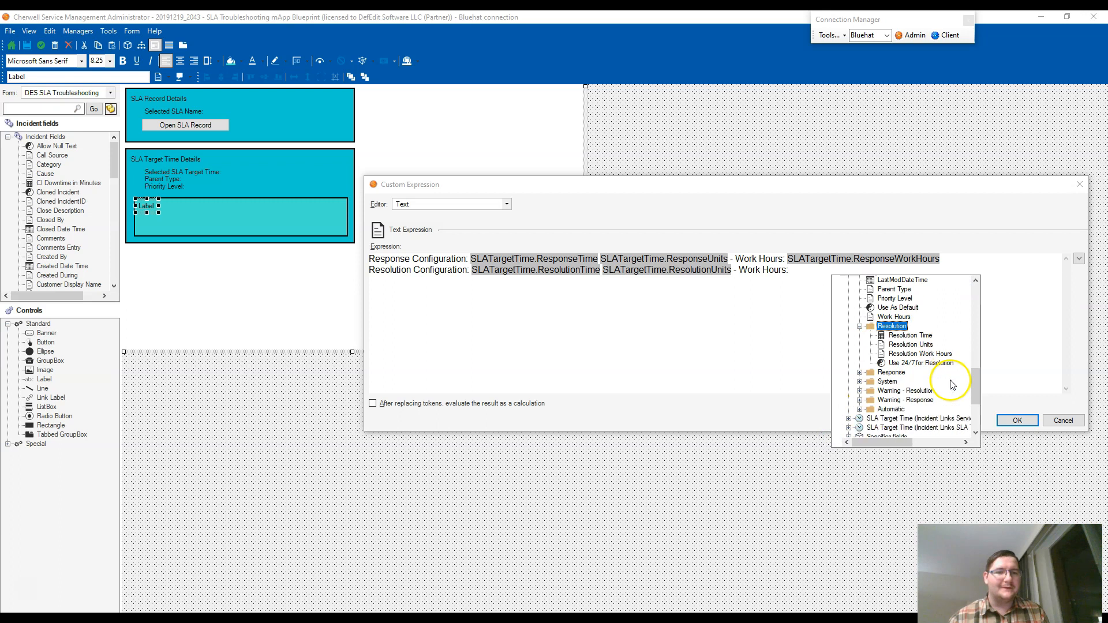
{"action": "double_click", "coordinate": [916, 355]}
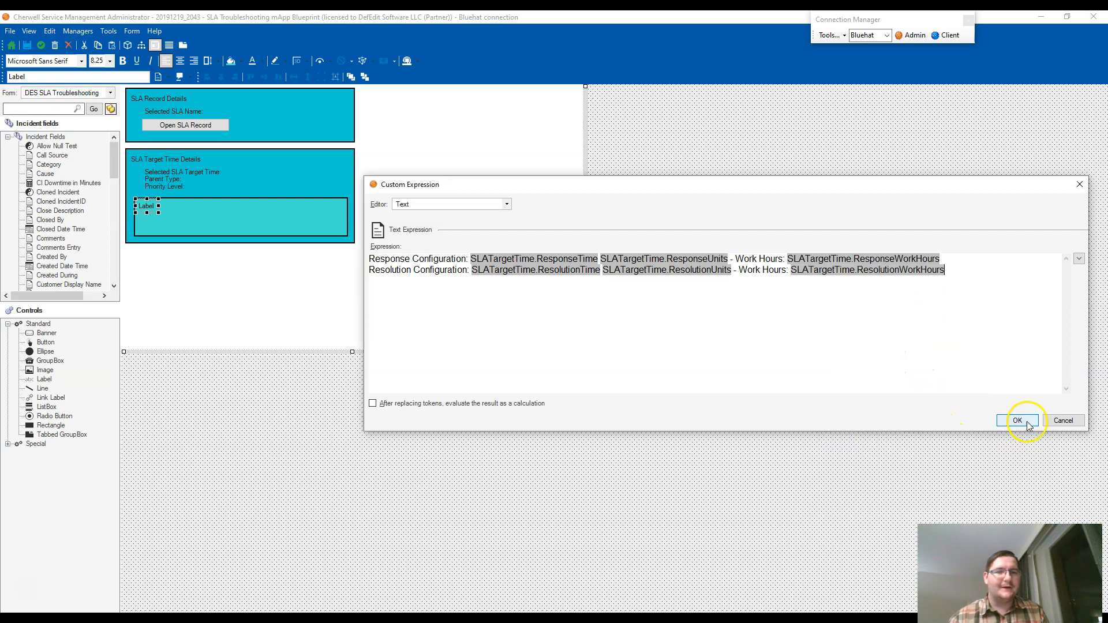
{"action": "left_click", "coordinate": [1018, 421]}
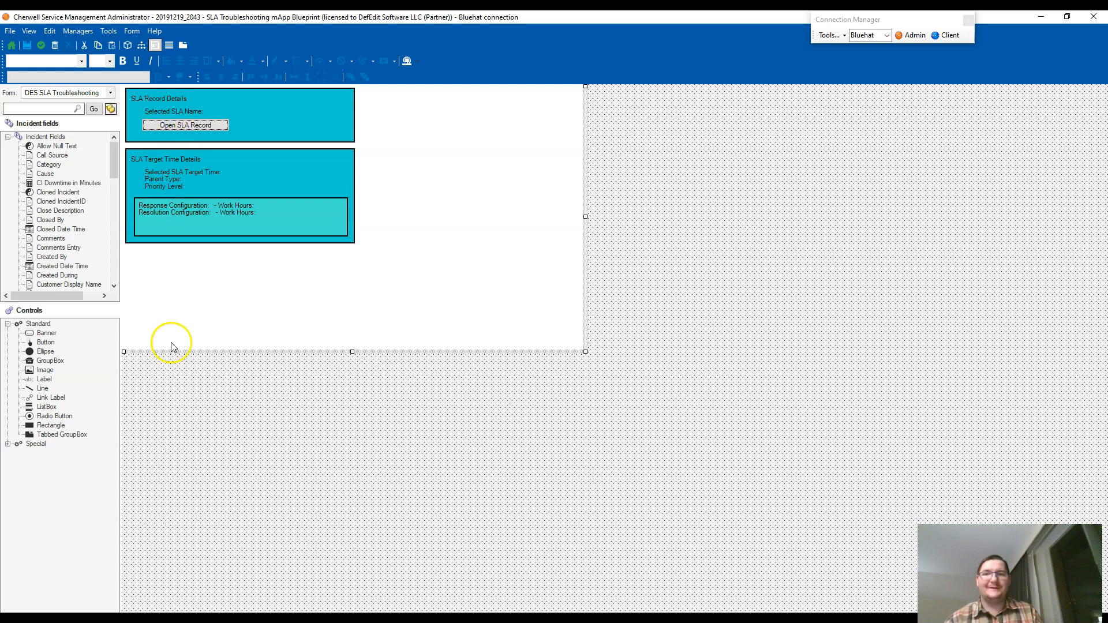
Add the DES SLA Troubleshooting form as a tab after Journals in the Incident form arrangement and bring that tab to the front
{"action": "left_click", "coordinate": [38, 44]}
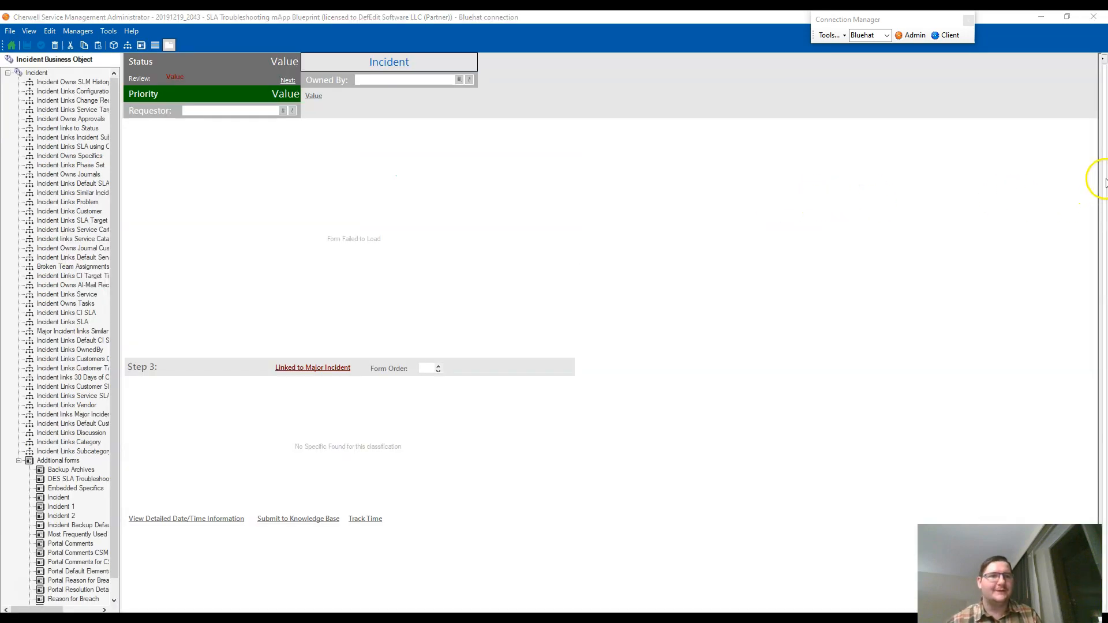
{"action": "left_click_drag", "start_coordinate": [1100, 179], "coordinate": [762, 216]}
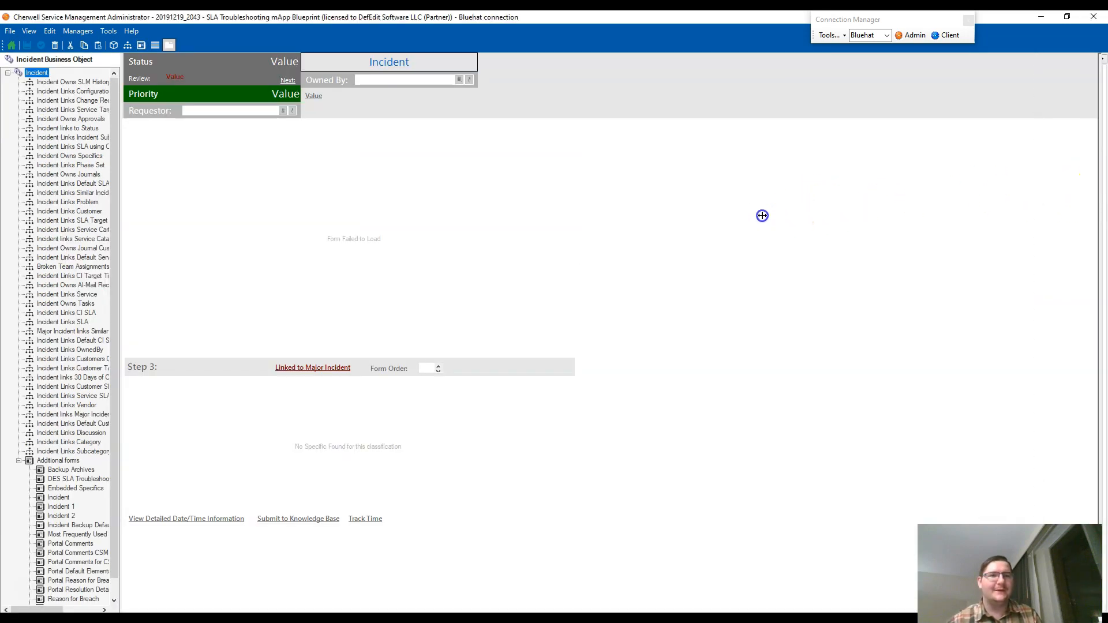
{"action": "left_click_drag", "start_coordinate": [438, 215], "coordinate": [651, 212]}
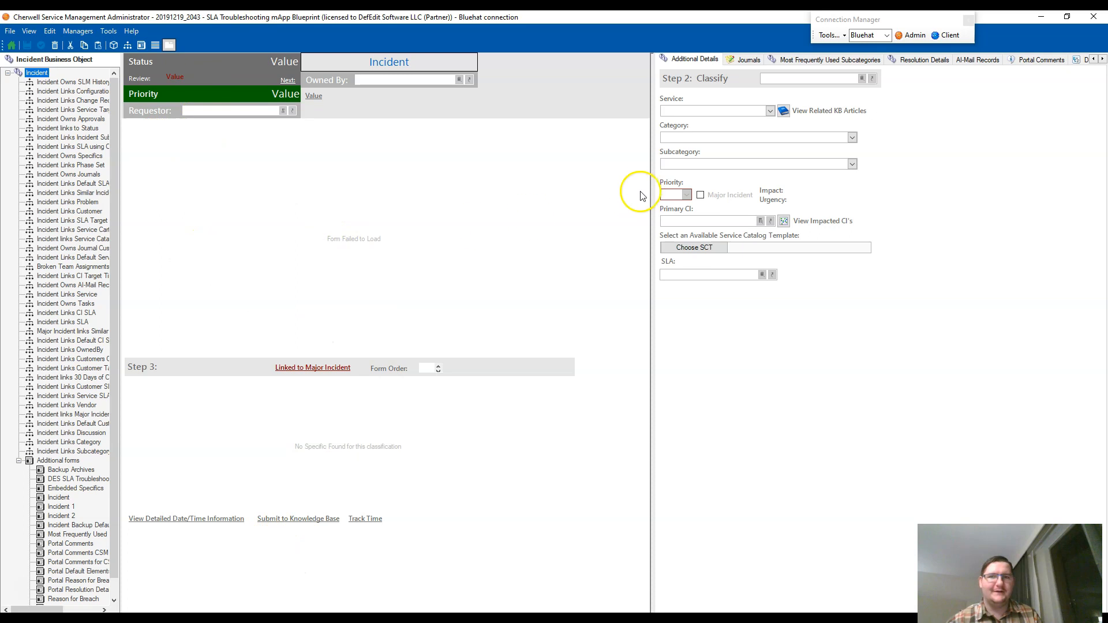
{"action": "left_click_drag", "start_coordinate": [651, 177], "coordinate": [280, 217]}
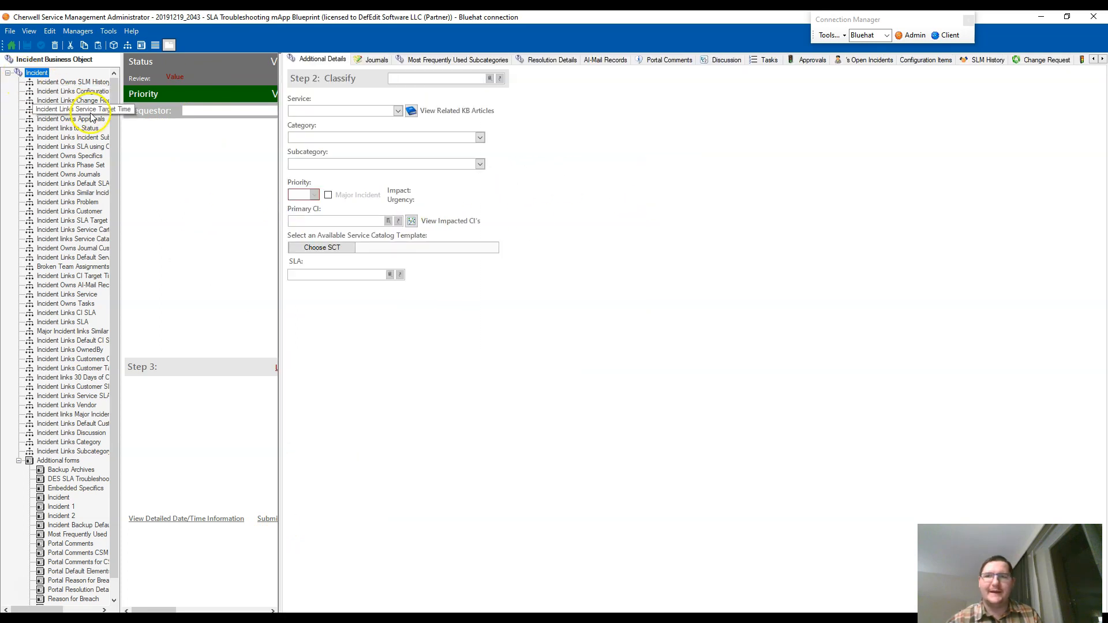
{"action": "scroll", "coordinate": [119, 214], "scroll_direction": "down", "scroll_amount": 1}
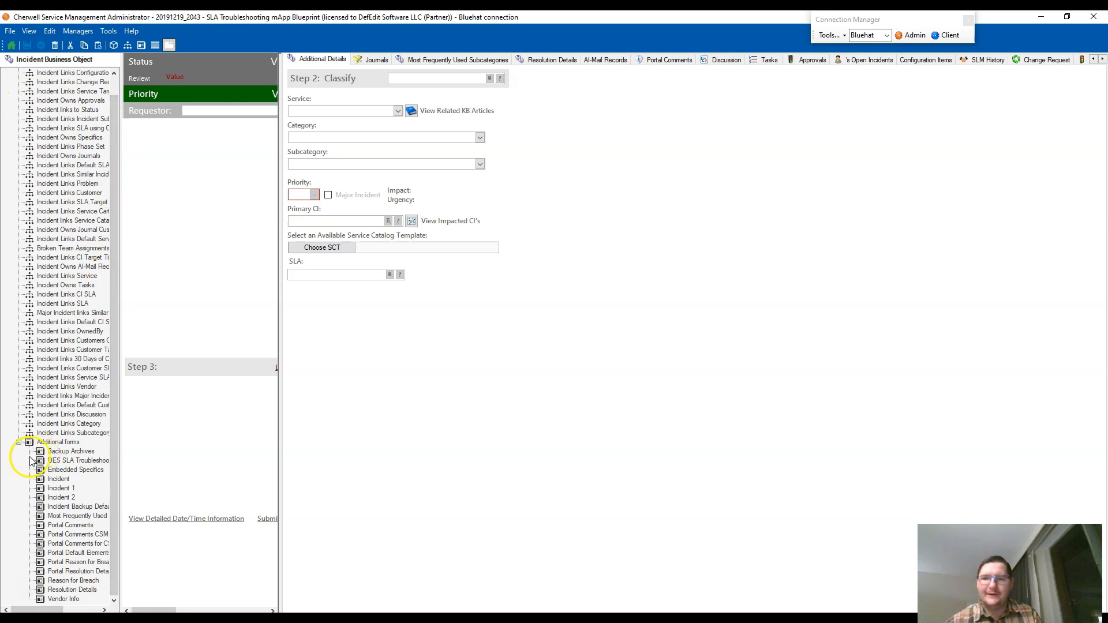
{"action": "left_click_drag", "start_coordinate": [75, 460], "coordinate": [358, 60]}
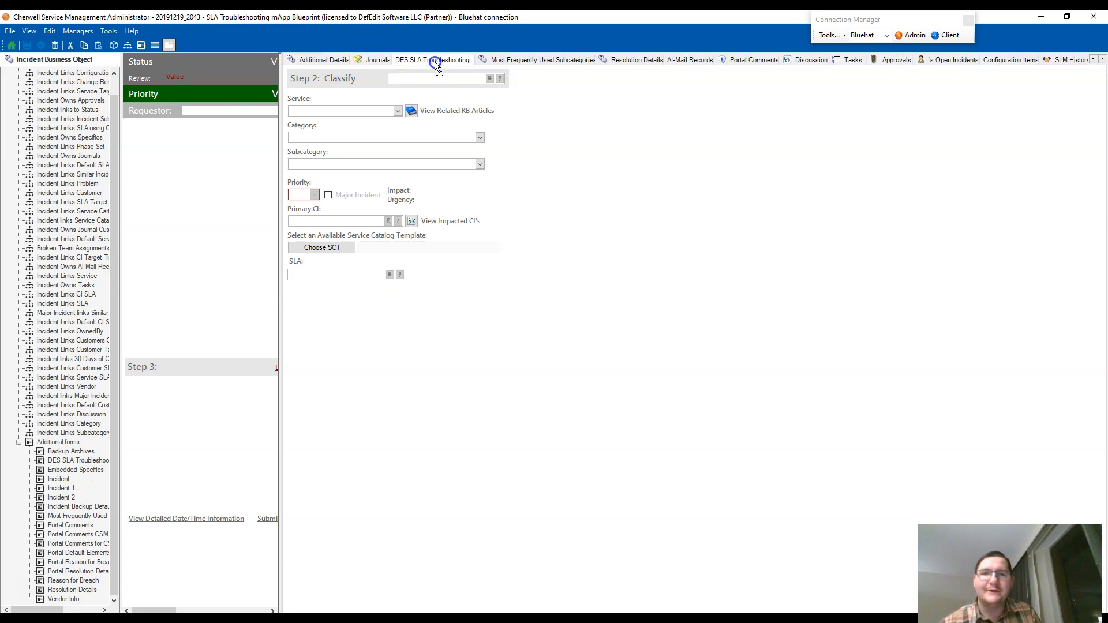
{"action": "left_click", "coordinate": [436, 63]}
Enable tab visibility in the DES SLA Troubleshooting tab's properties and open the stored expressions for its visibility condition
{"action": "right_click", "coordinate": [436, 65]}
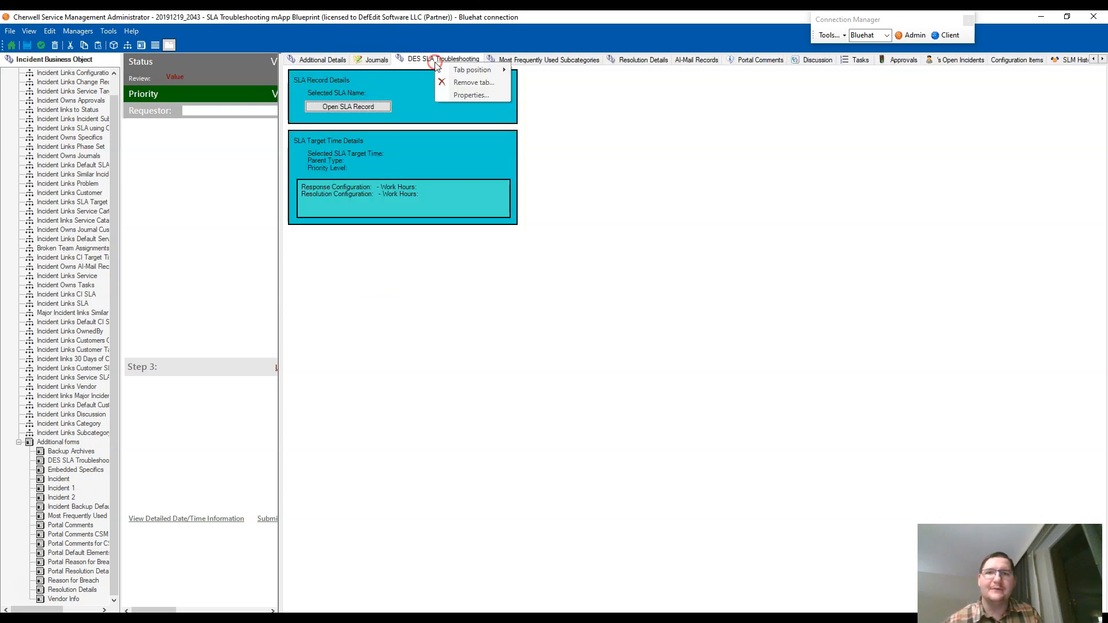
{"action": "left_click", "coordinate": [466, 99]}
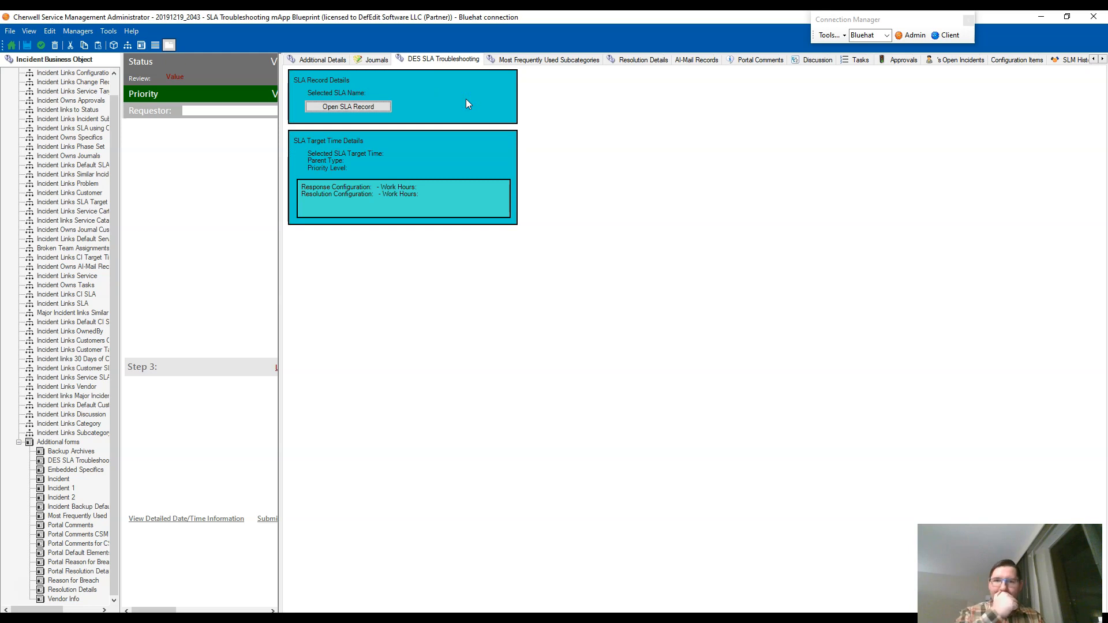
{"action": "double_click", "coordinate": [456, 75]}
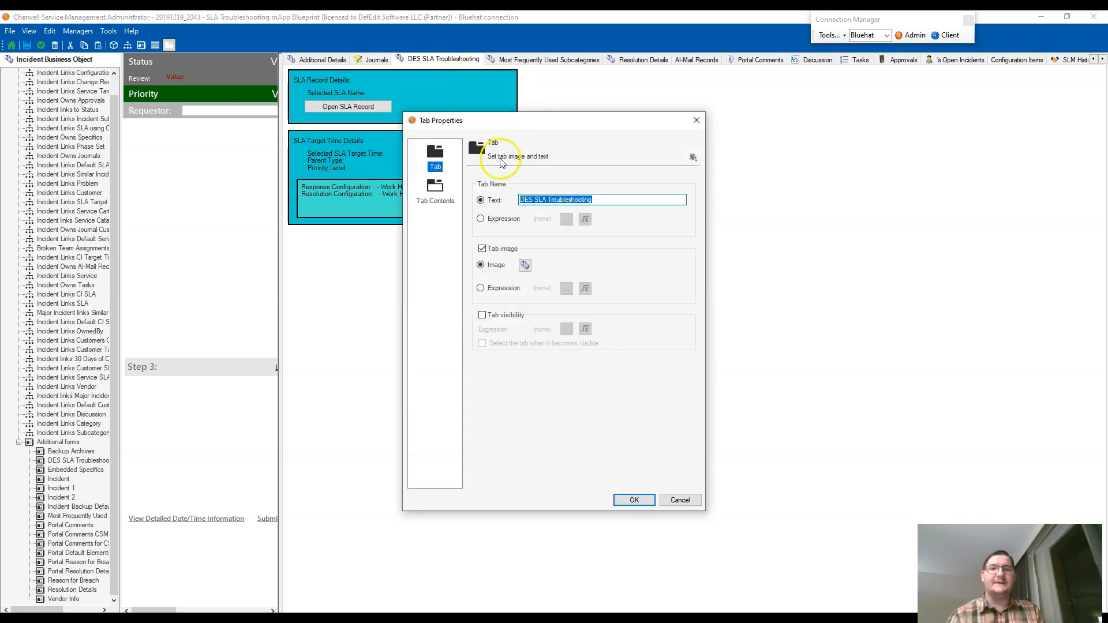
{"action": "left_click", "coordinate": [513, 318]}
{"action": "left_click", "coordinate": [566, 329]}
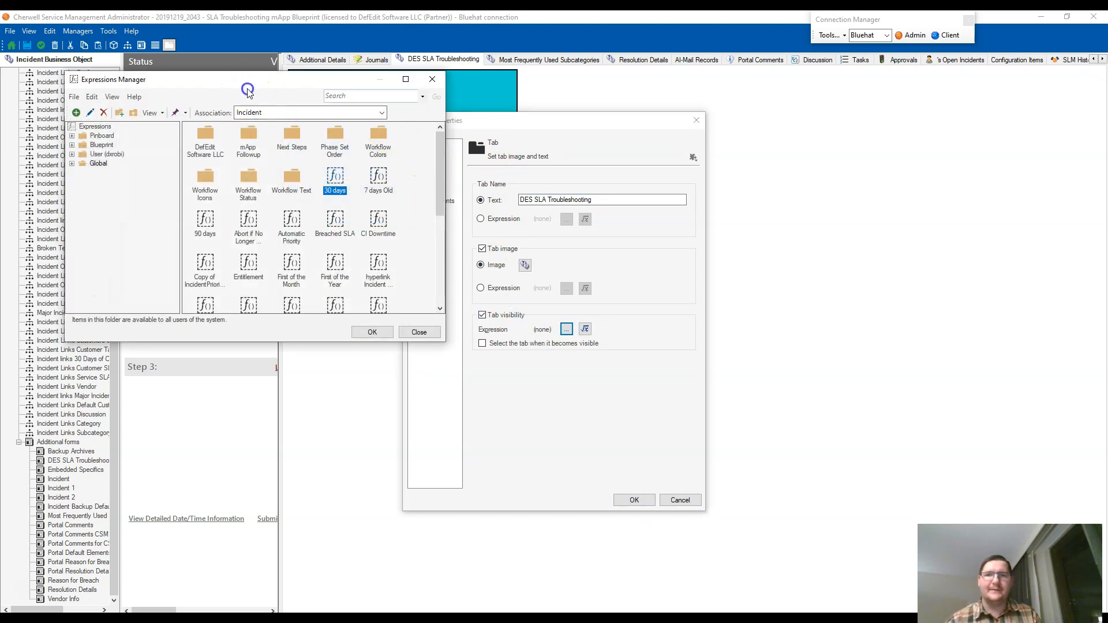
Set the expression association to (None) and open the Blueprint folder of stored expressions
{"action": "left_click_drag", "start_coordinate": [272, 85], "coordinate": [787, 96]}
{"action": "left_click", "coordinate": [799, 132]}
{"action": "scroll", "coordinate": [807, 185], "scroll_direction": "up", "scroll_amount": 10}
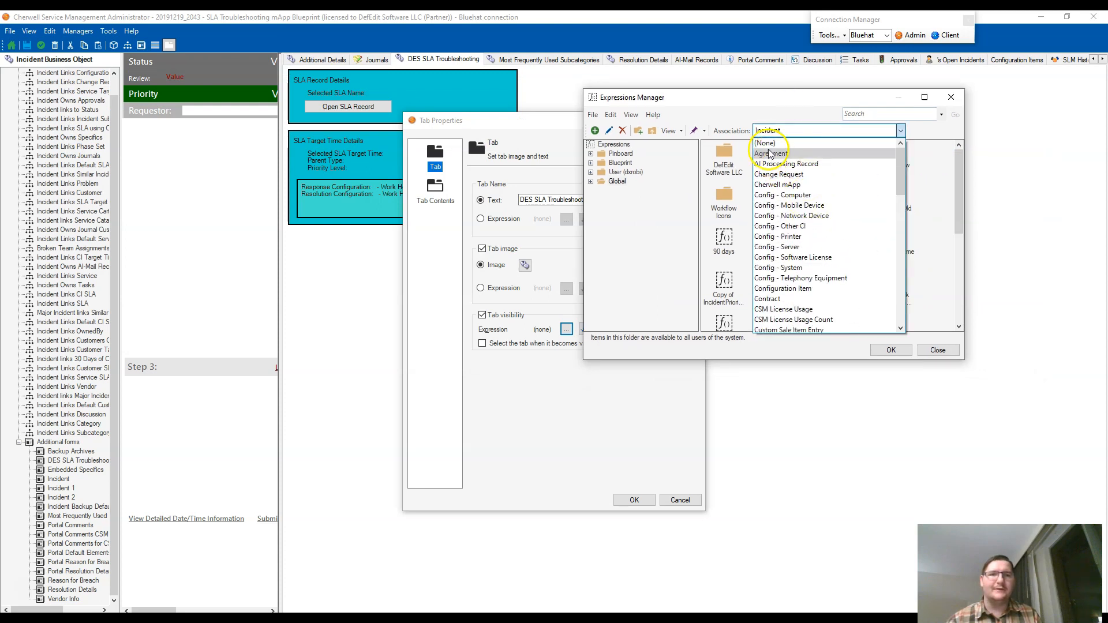
{"action": "left_click", "coordinate": [768, 144]}
{"action": "left_click", "coordinate": [620, 153]}
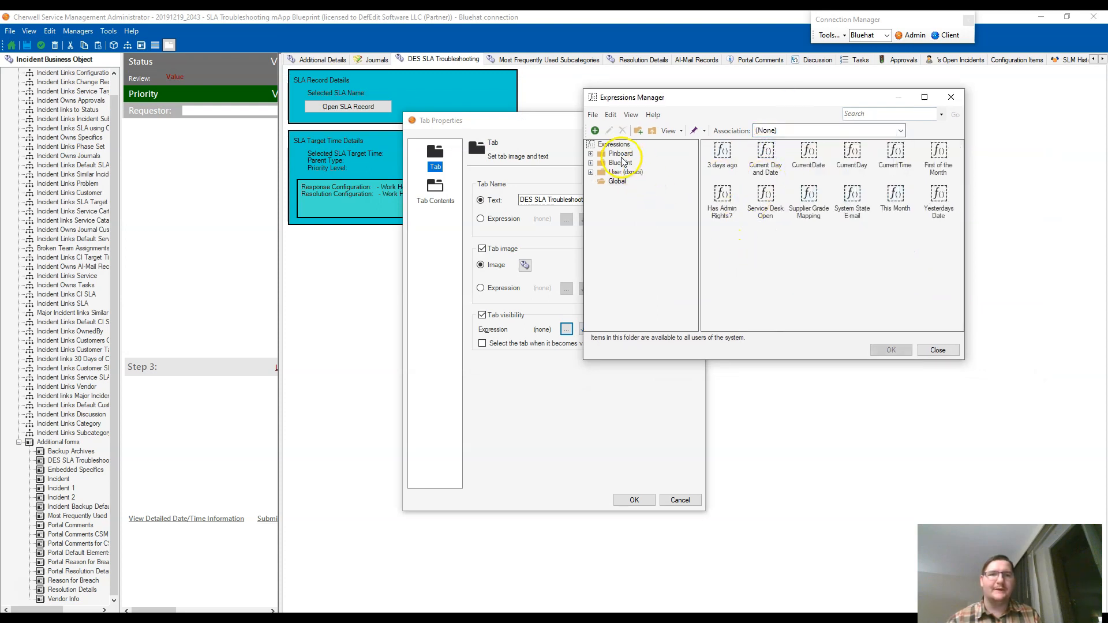
{"action": "left_click", "coordinate": [621, 162]}
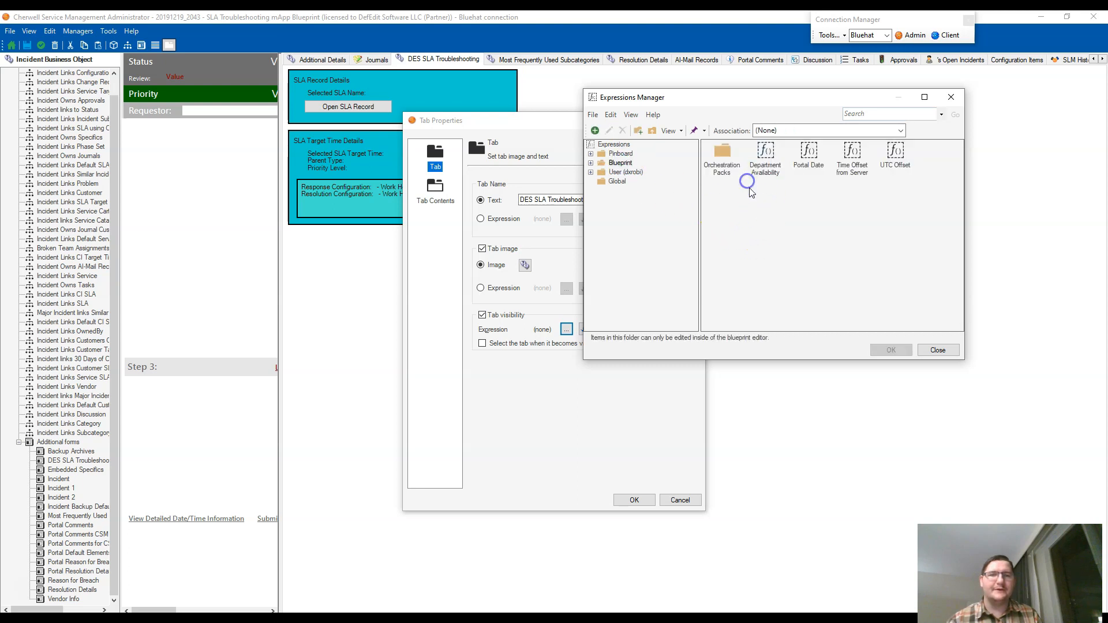
Create a new expression in the Blueprint folder and name it "Has Admins Rights"
{"action": "right_click", "coordinate": [744, 208]}
{"action": "left_click", "coordinate": [756, 216]}
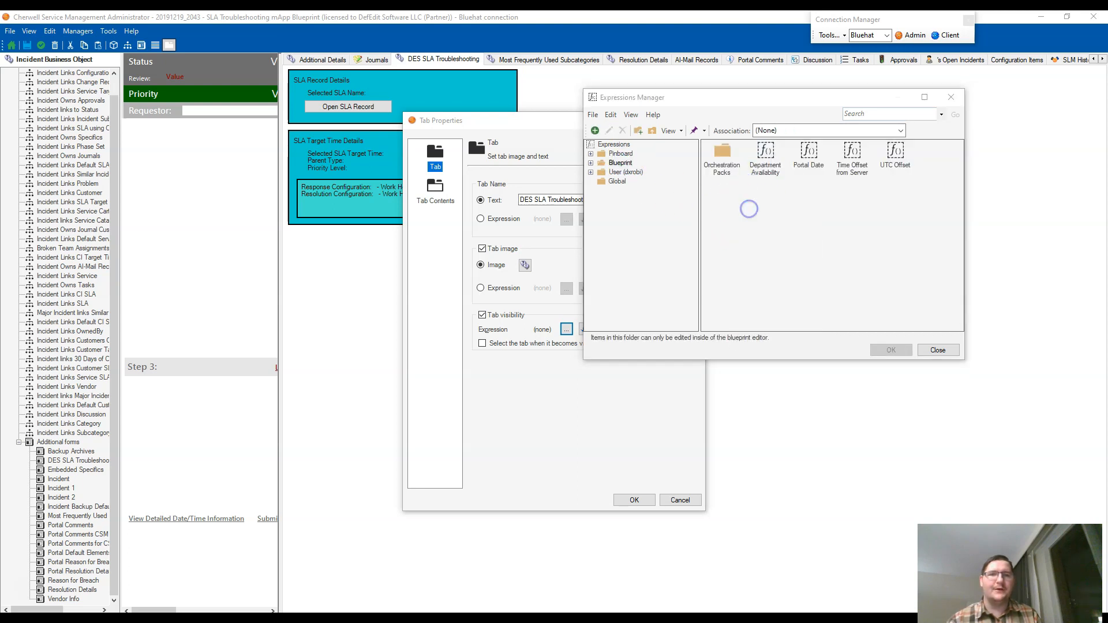
{"action": "left_click_drag", "start_coordinate": [248, 62], "coordinate": [413, 118]}
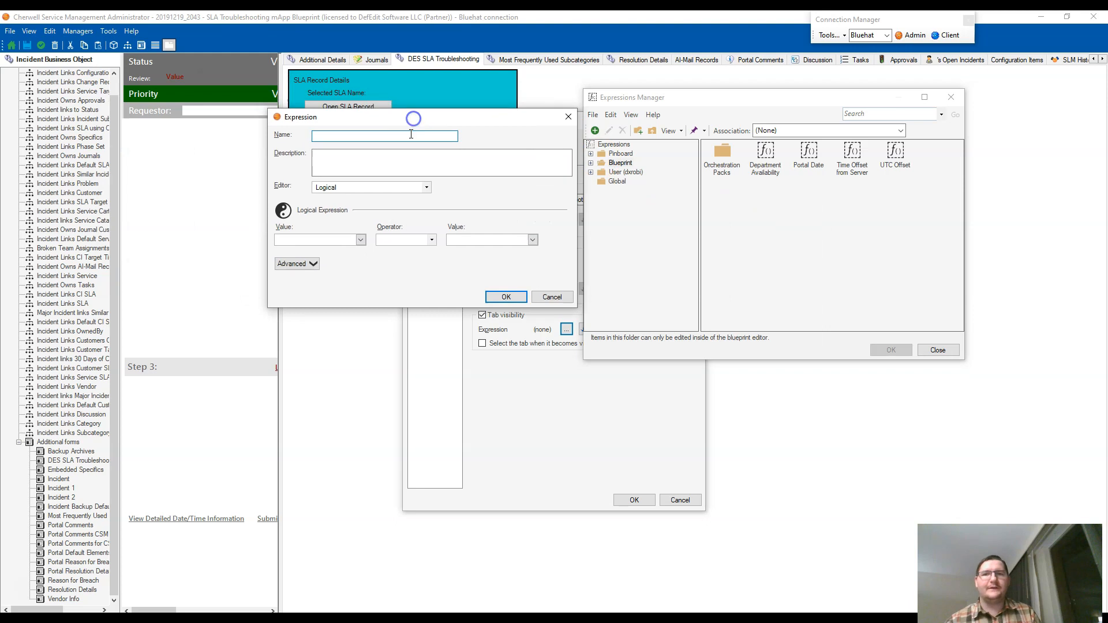
{"action": "left_click", "coordinate": [408, 137]}
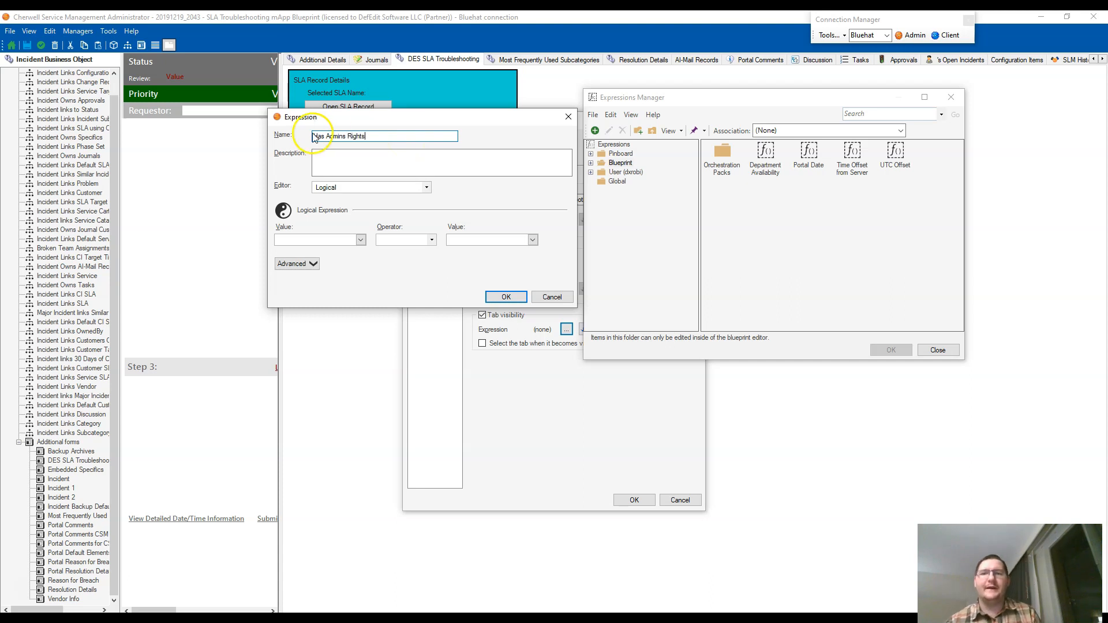
Define the expression's condition with the HasBusObRight function, checking the Delete right on the Incident business object, equal to True
{"action": "left_click", "coordinate": [360, 240]}
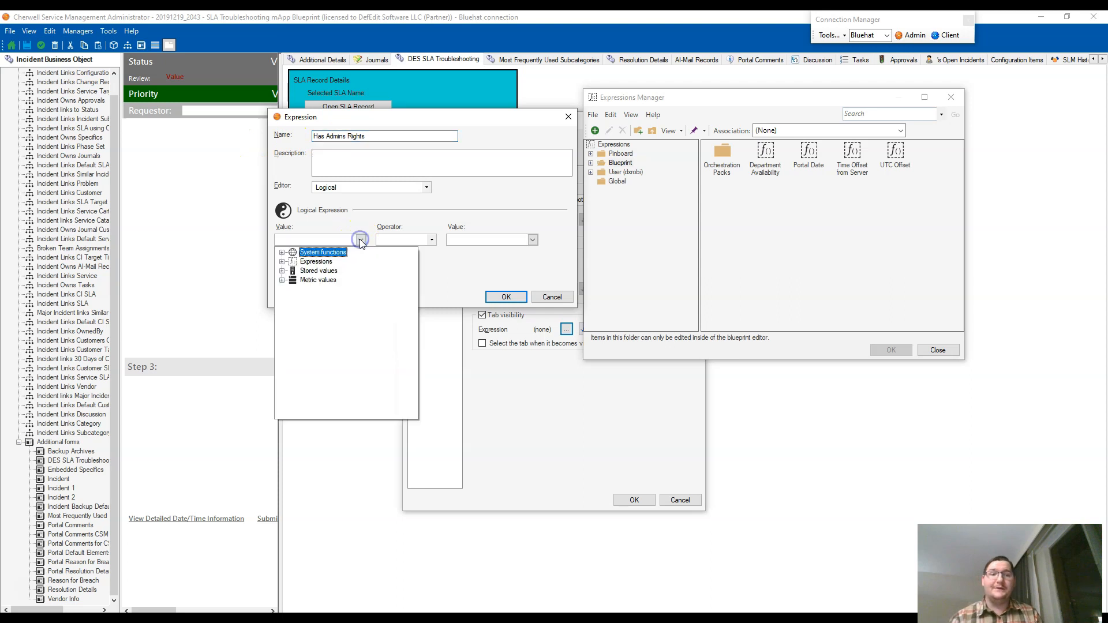
{"action": "double_click", "coordinate": [313, 254]}
{"action": "scroll", "coordinate": [326, 320], "scroll_direction": "down", "scroll_amount": 5}
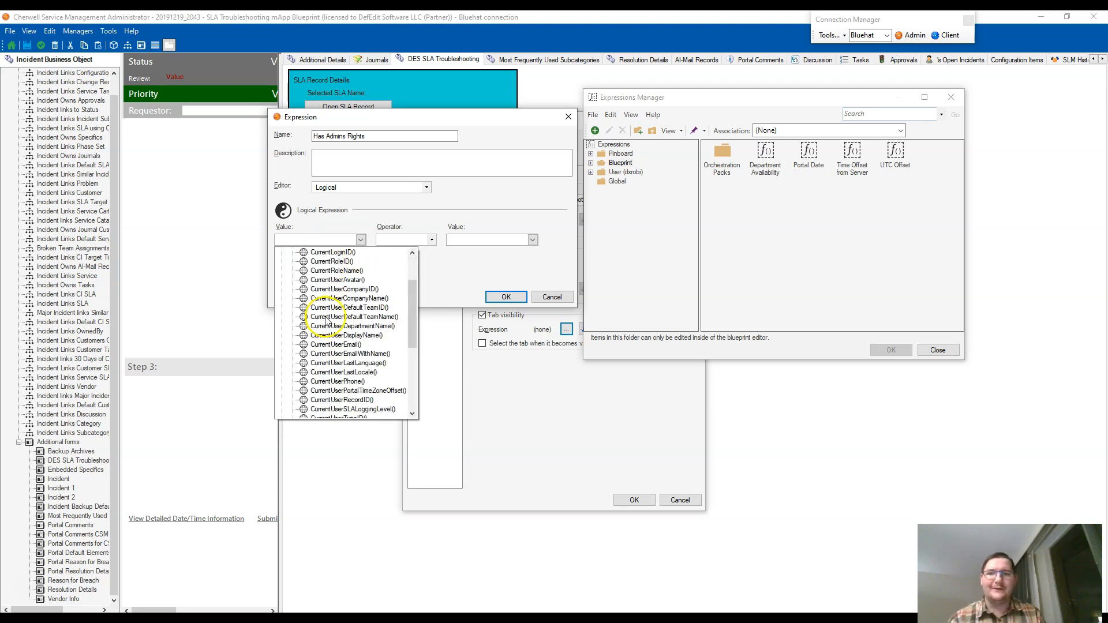
{"action": "scroll", "coordinate": [326, 320], "scroll_direction": "down", "scroll_amount": 5}
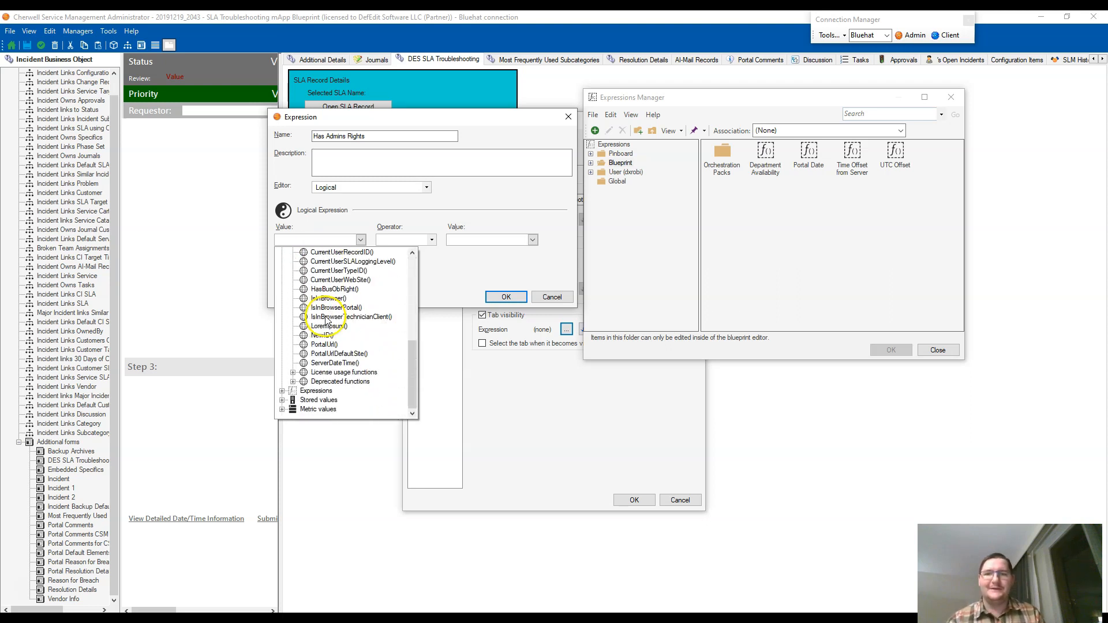
{"action": "left_click", "coordinate": [334, 289]}
{"action": "left_click", "coordinate": [410, 233]}
{"action": "left_click", "coordinate": [413, 270]}
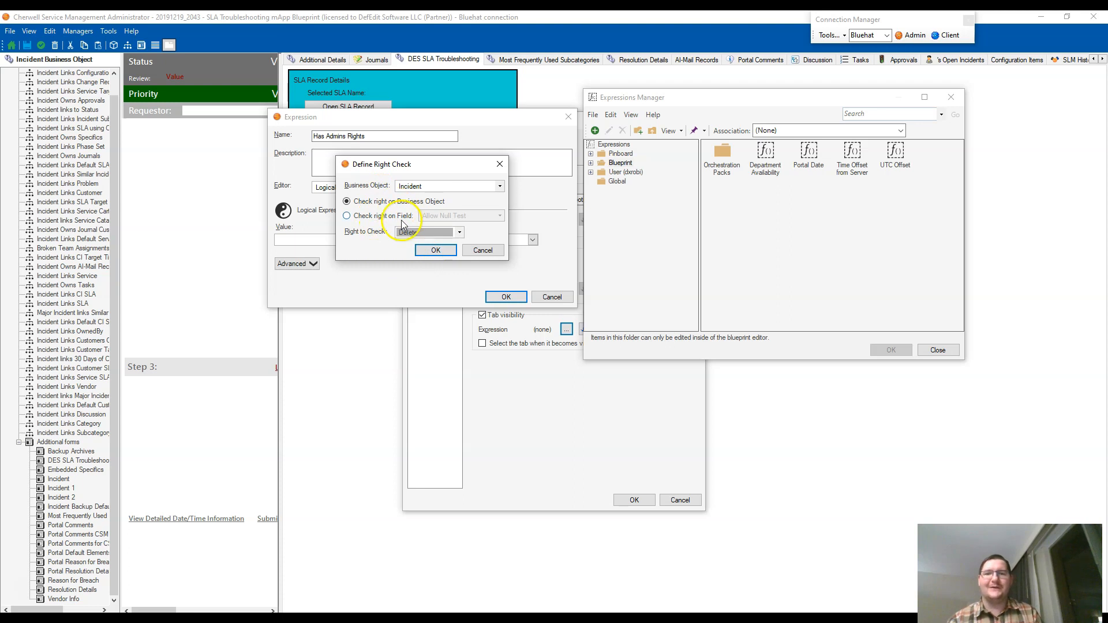
{"action": "left_click", "coordinate": [425, 253]}
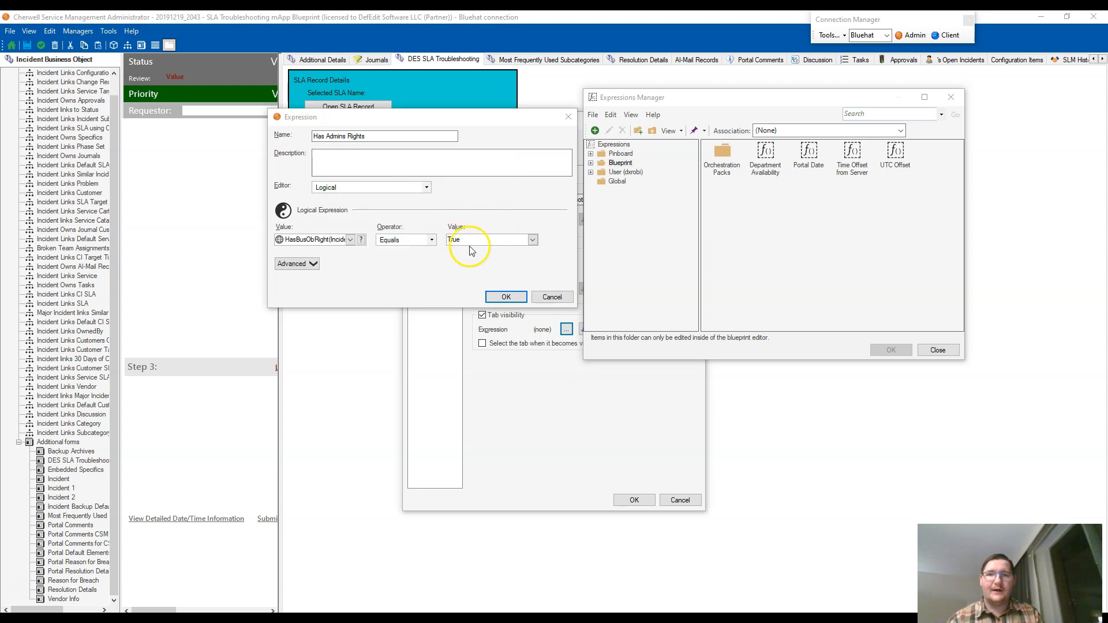
{"action": "left_click_drag", "start_coordinate": [479, 240], "coordinate": [403, 241]}
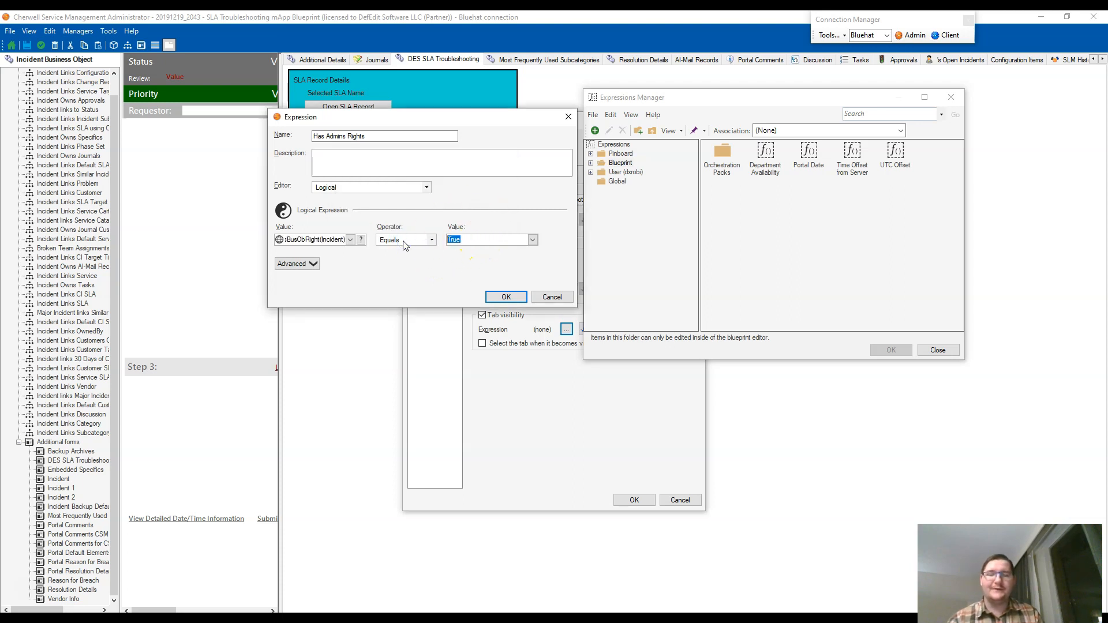
{"action": "left_click_drag", "start_coordinate": [318, 240], "coordinate": [238, 240]}
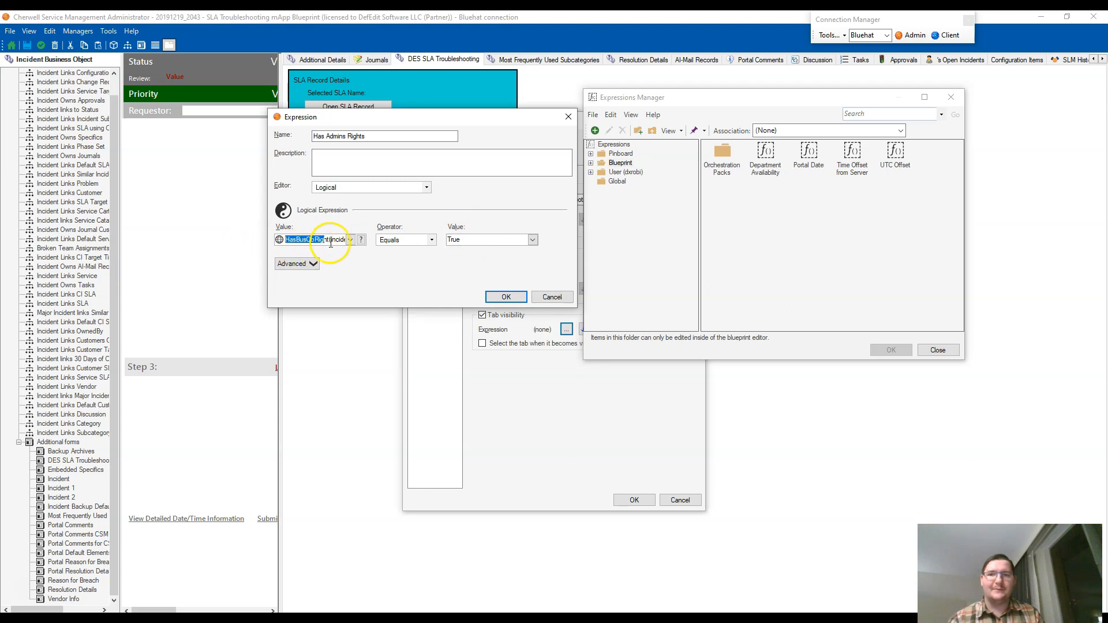
{"action": "left_click_drag", "start_coordinate": [335, 239], "coordinate": [271, 235]}
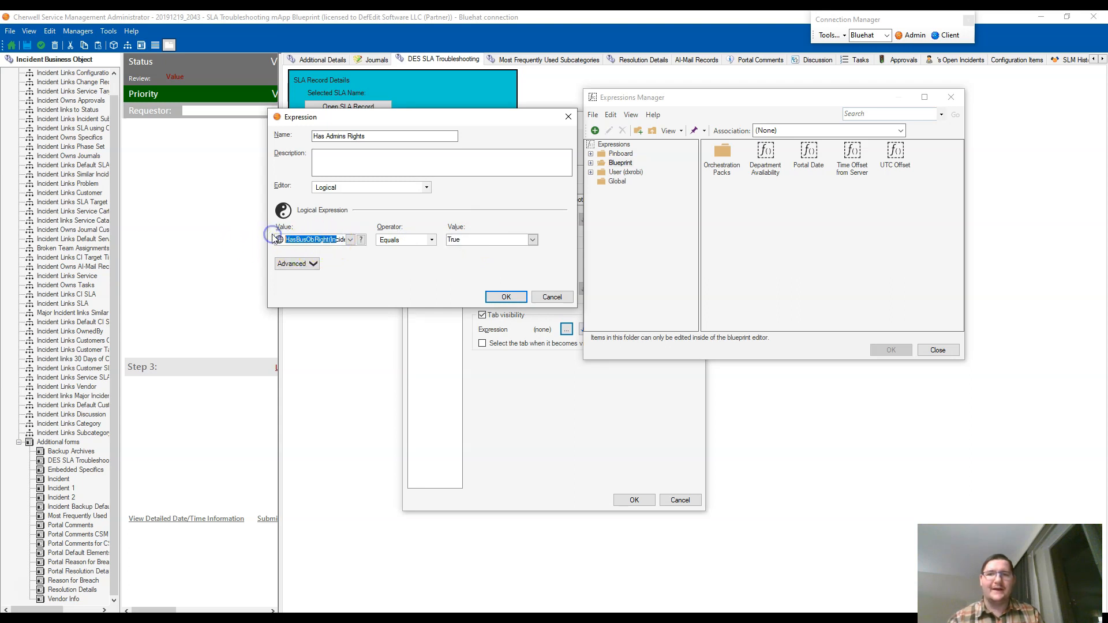
{"action": "left_click", "coordinate": [339, 242]}
{"action": "left_click_drag", "start_coordinate": [343, 240], "coordinate": [268, 237]}
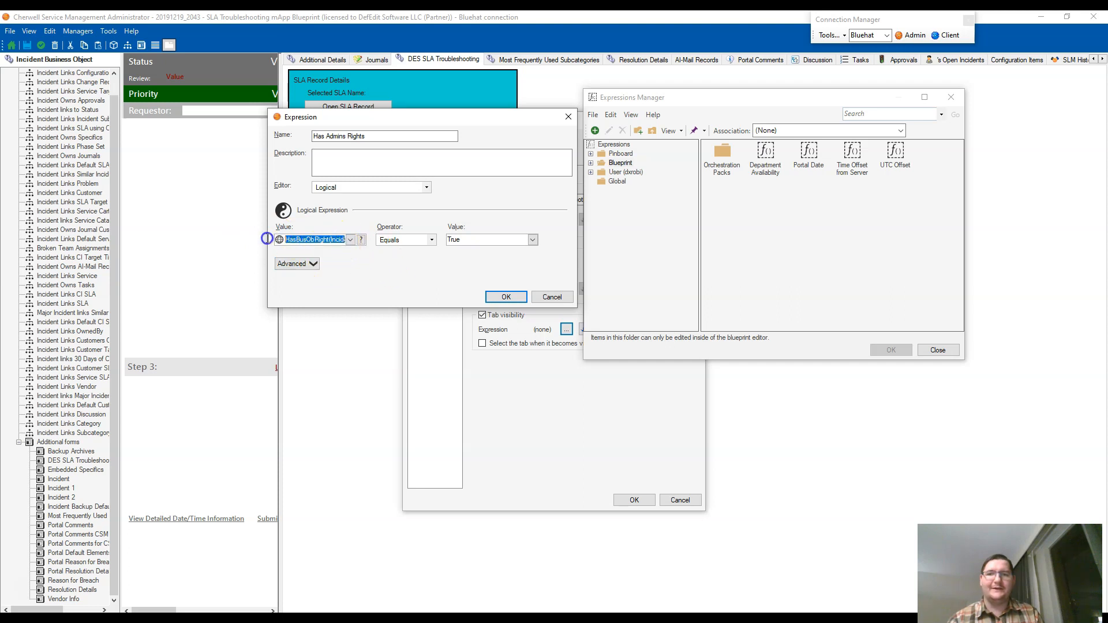
{"action": "left_click", "coordinate": [475, 238]}
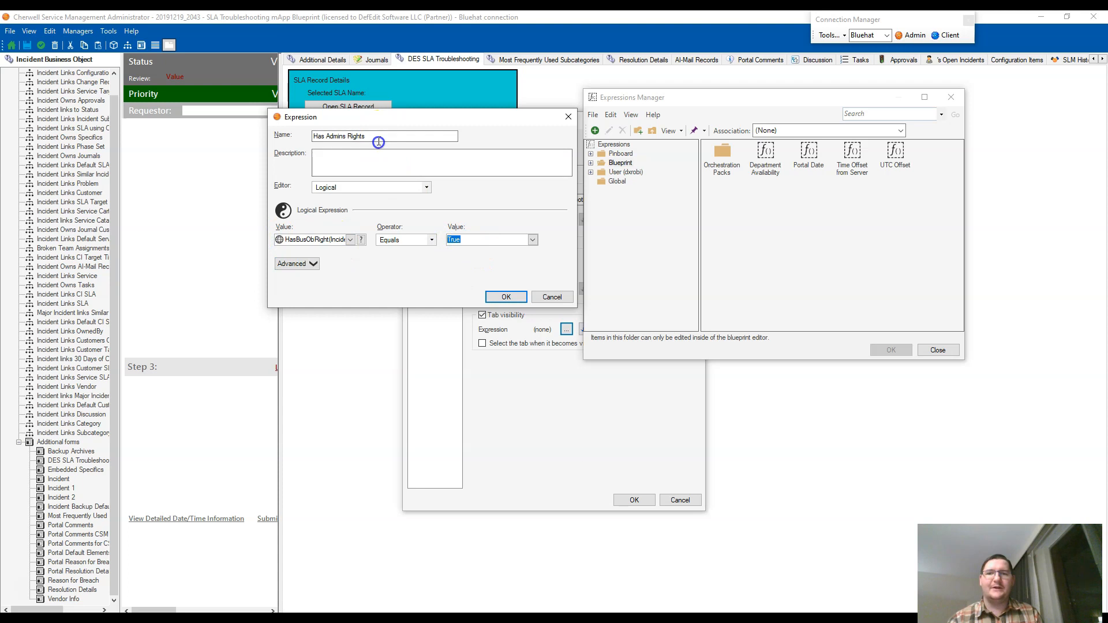
{"action": "left_click_drag", "start_coordinate": [375, 137], "coordinate": [254, 133]}
Save the Has Admins Rights expression and apply it as the DES SLA Troubleshooting tab's visibility expression
{"action": "left_click", "coordinate": [508, 298]}
{"action": "left_click", "coordinate": [890, 351]}
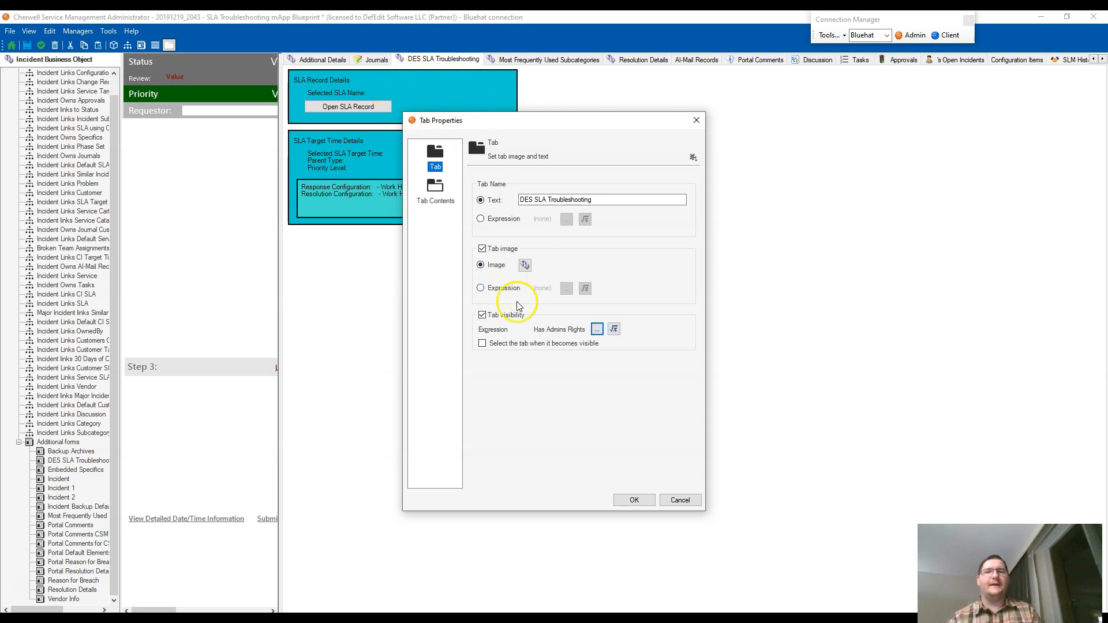
{"action": "left_click", "coordinate": [630, 500]}
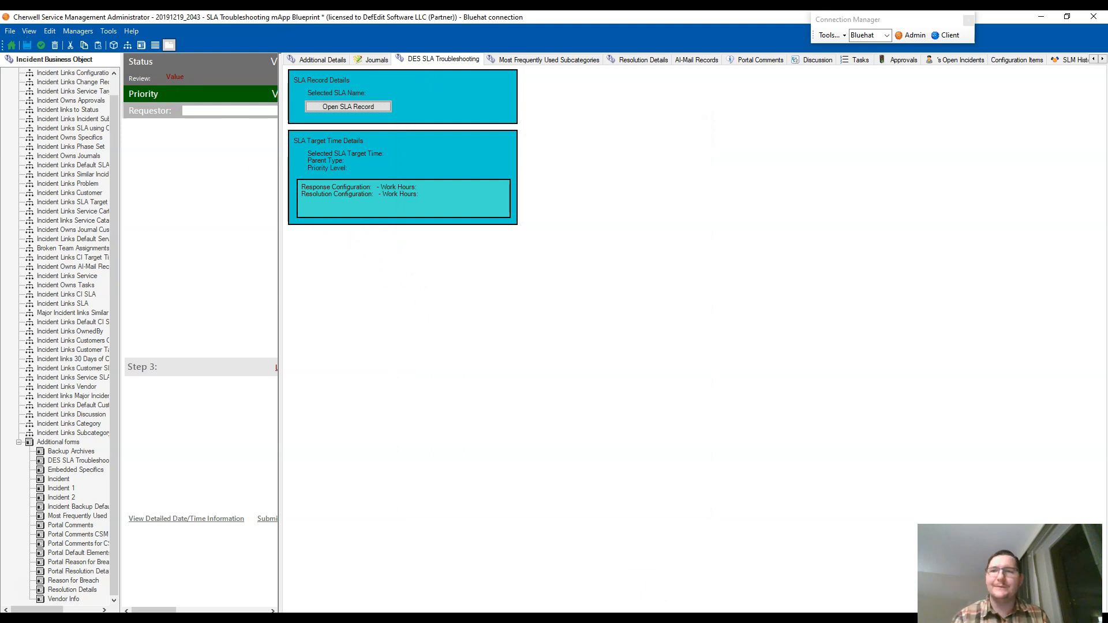
Save the SLA Troubleshooting mApp Blueprint and publish it with the preset publishing options
{"action": "left_click", "coordinate": [27, 45]}
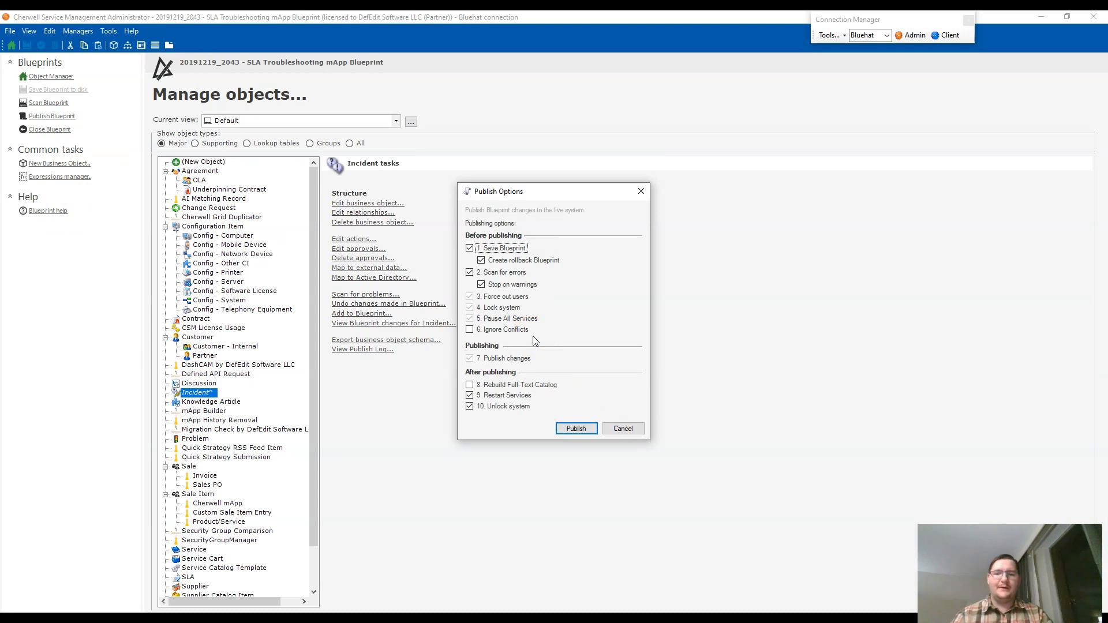
{"action": "key", "text": "Return"}
{"action": "key", "text": "Return"}
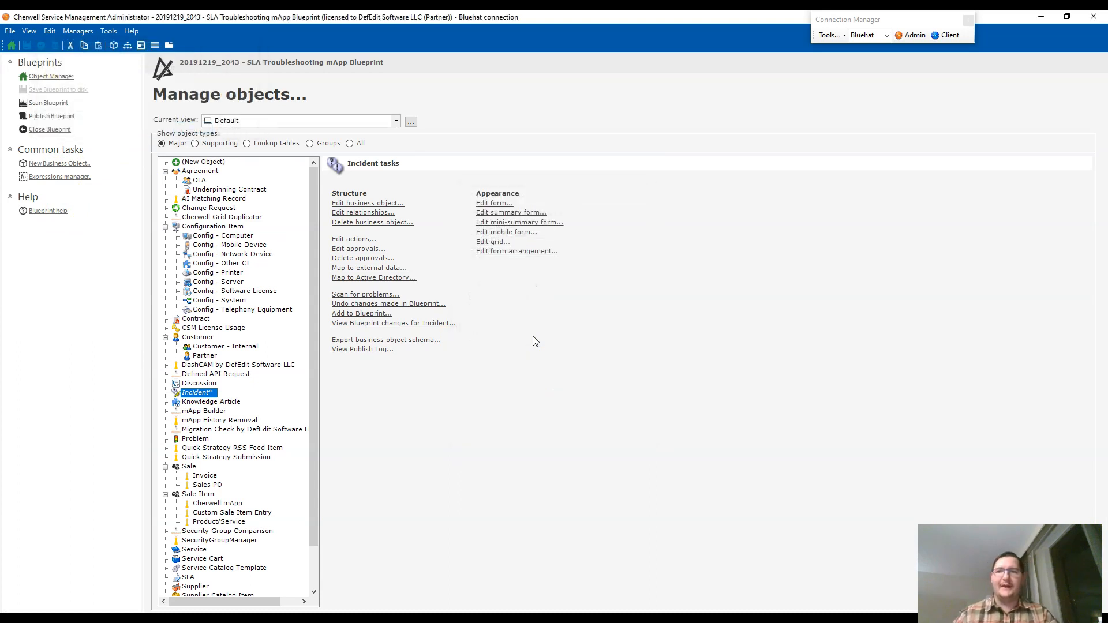
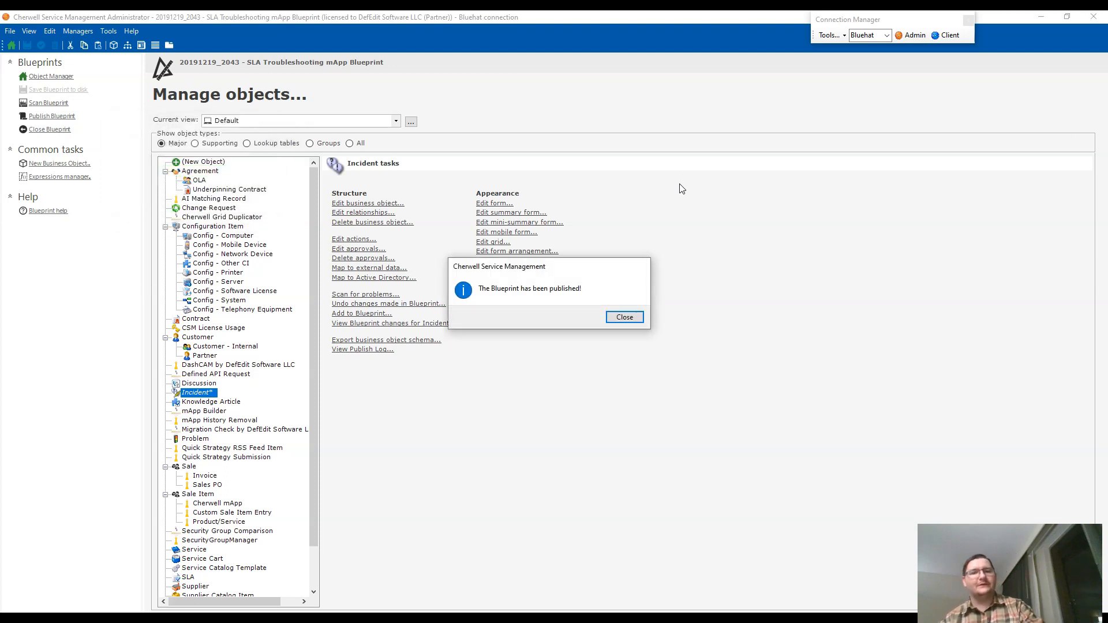
{"action": "key", "text": "Return"}
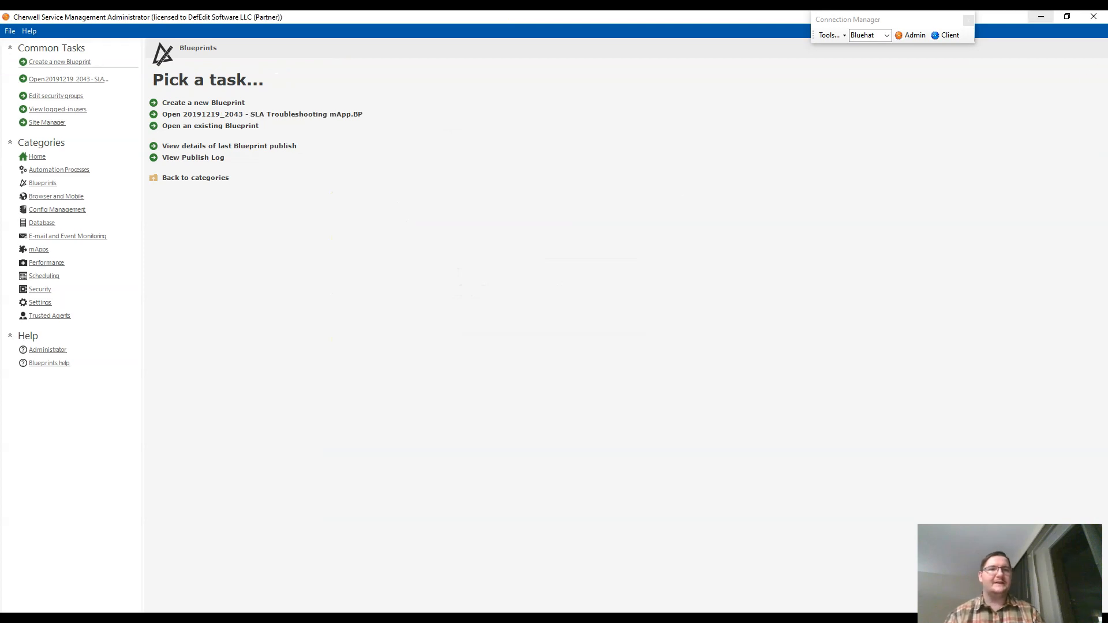
Switch to the Cherwell Service Management client and reload its definitions
{"action": "left_click", "coordinate": [1041, 16]}
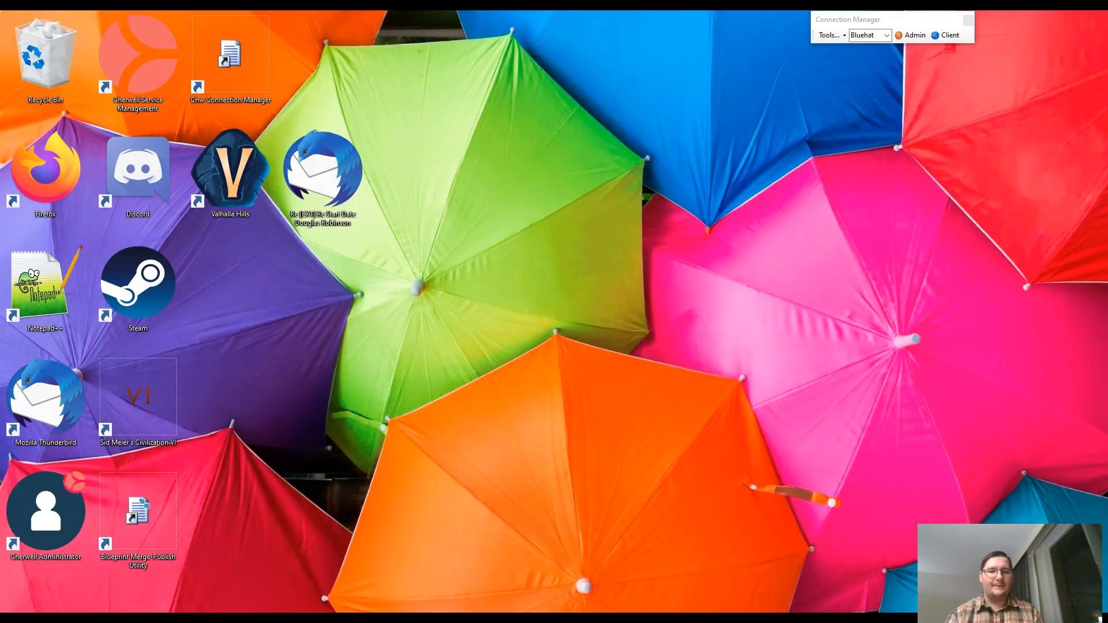
{"action": "key", "text": "alt+Tab"}
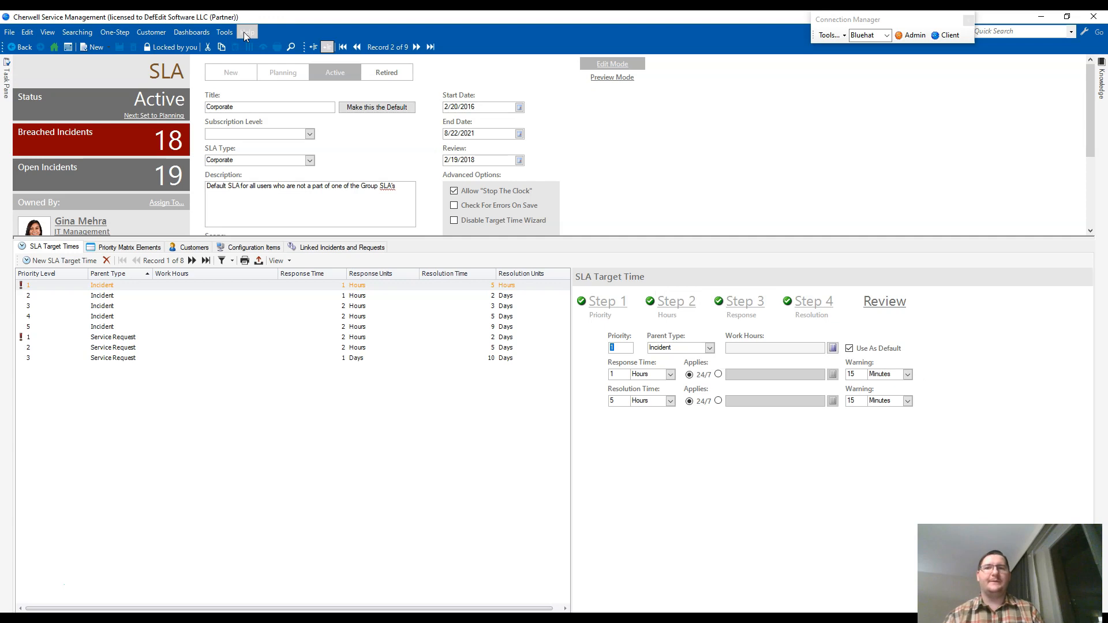
{"action": "left_click", "coordinate": [247, 33]}
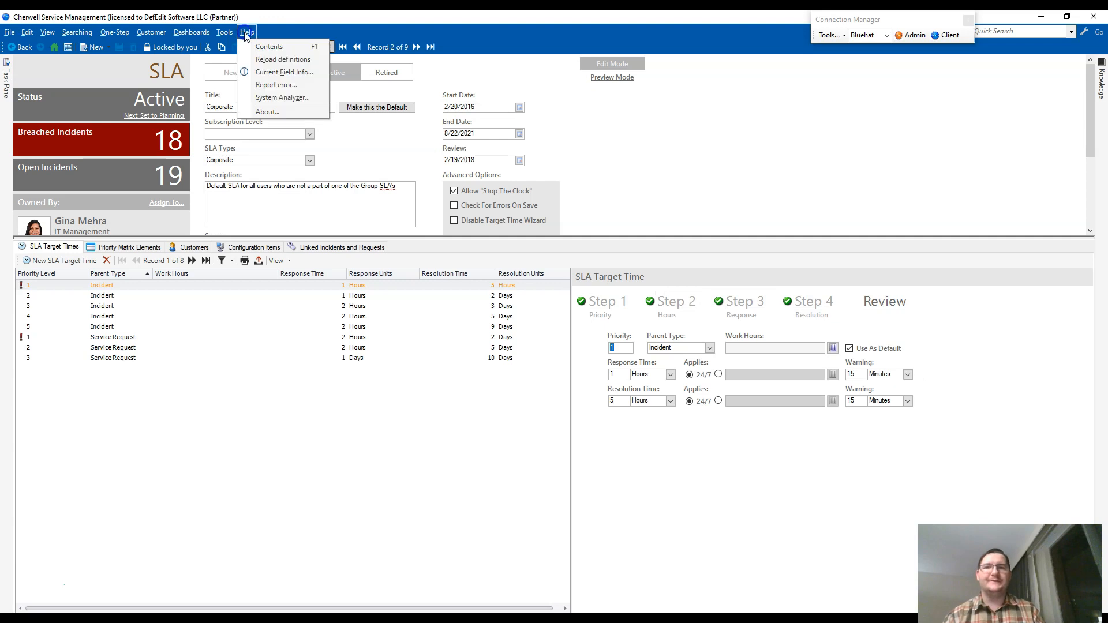
{"action": "left_click", "coordinate": [258, 58]}
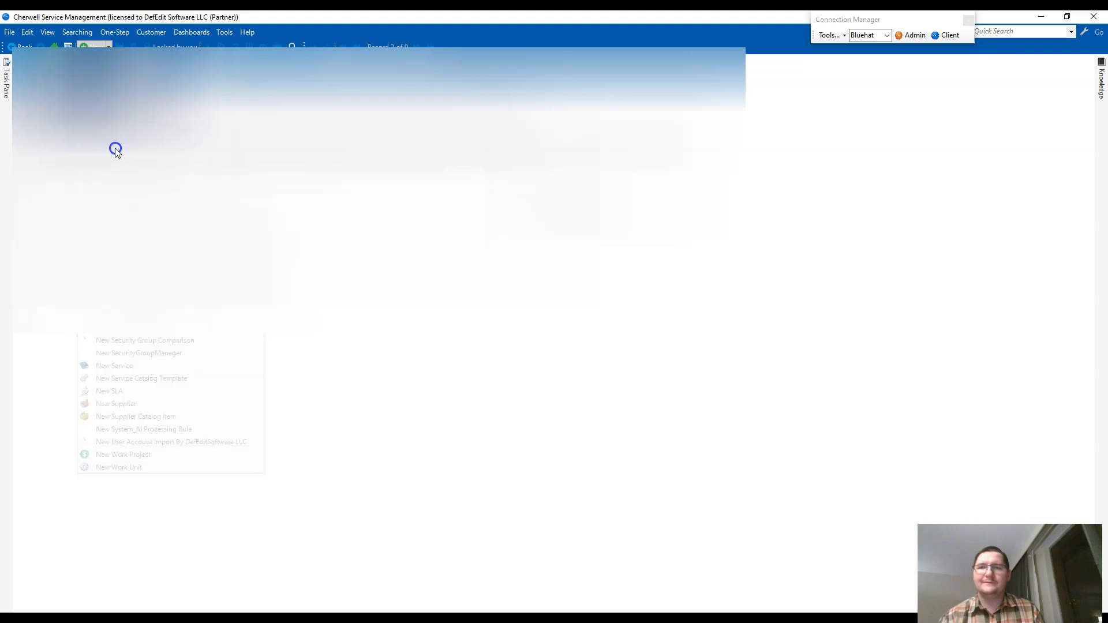
Create a new Incident and show its DES SLA Troubleshooting tab beside the main form
{"action": "left_click", "coordinate": [126, 199]}
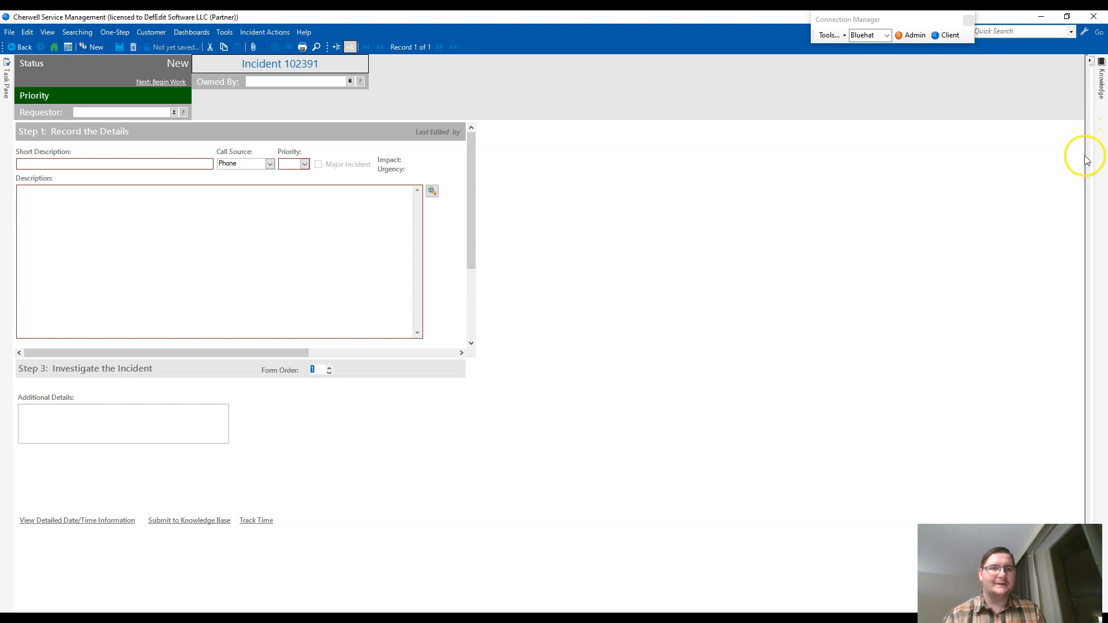
{"action": "mouse_move", "coordinate": [1087, 155]}
{"action": "left_mouse_down"}
{"action": "mouse_move", "coordinate": [460, 165]}
{"action": "mouse_move", "coordinate": [491, 165]}
{"action": "left_mouse_up"}
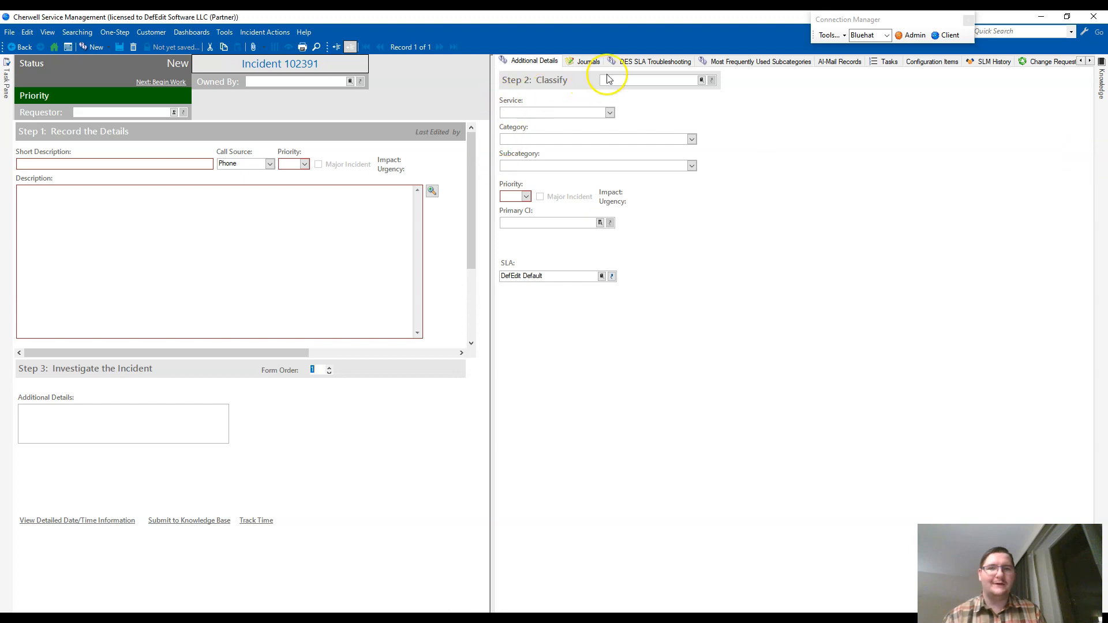
{"action": "left_click", "coordinate": [622, 62]}
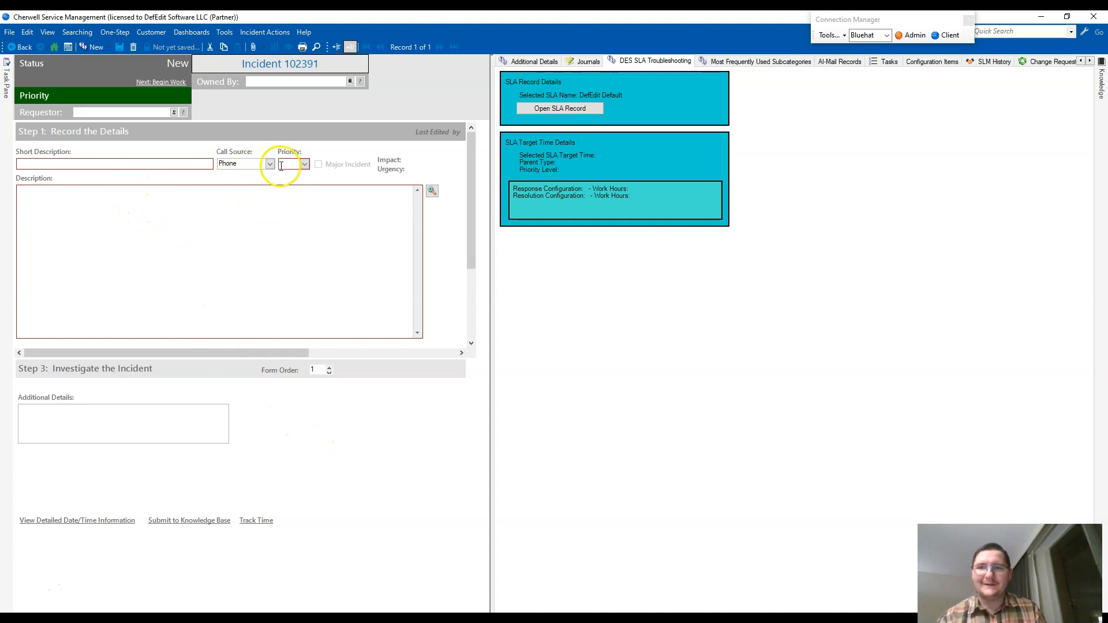
Set the incident's priority to 4 using Medium Value impact and Medium Project urgency
{"action": "left_click", "coordinate": [304, 173]}
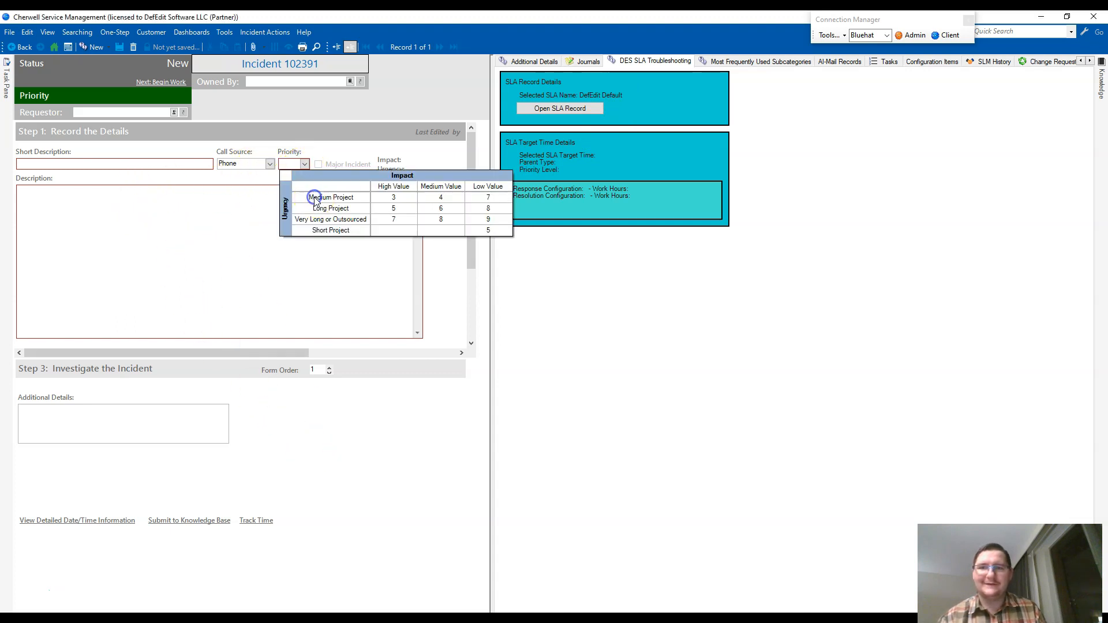
{"action": "left_click", "coordinate": [402, 201]}
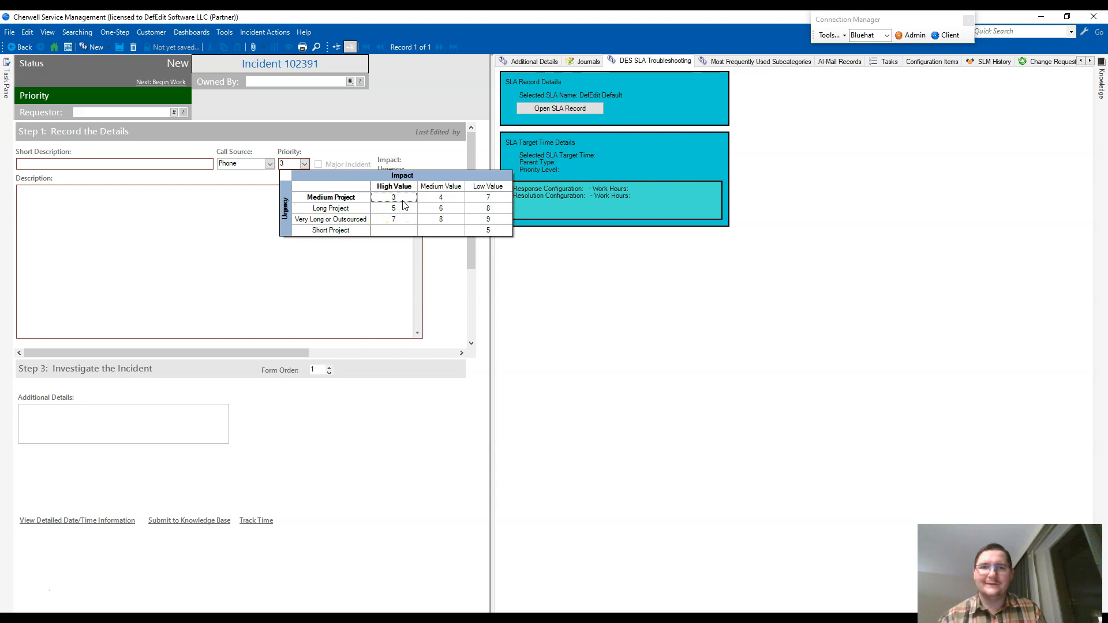
{"action": "left_click", "coordinate": [308, 166]}
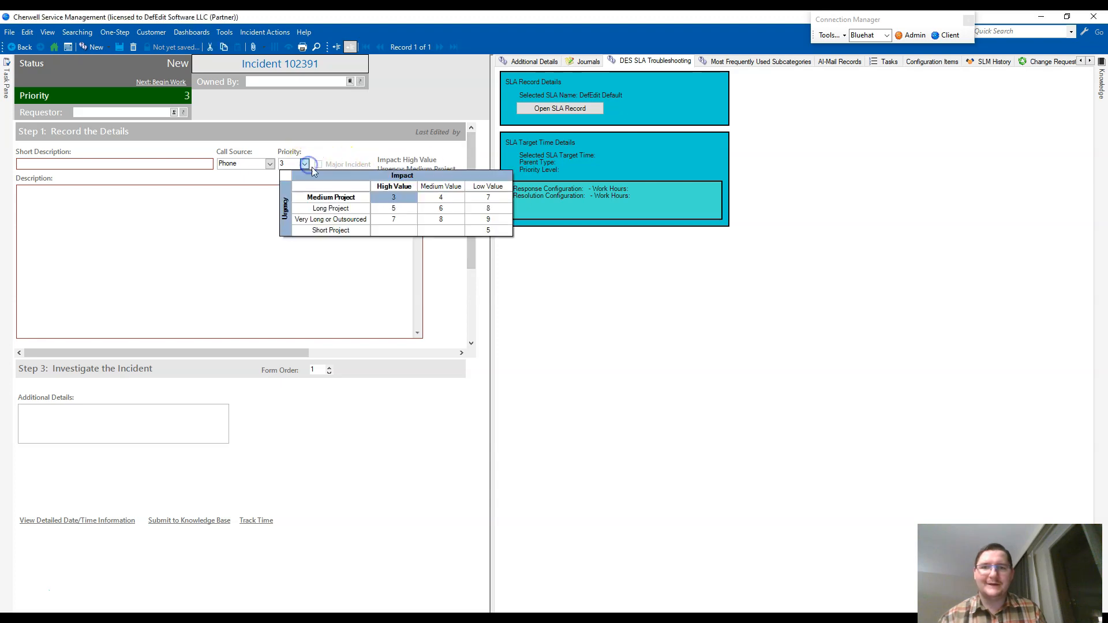
{"action": "left_click", "coordinate": [442, 199]}
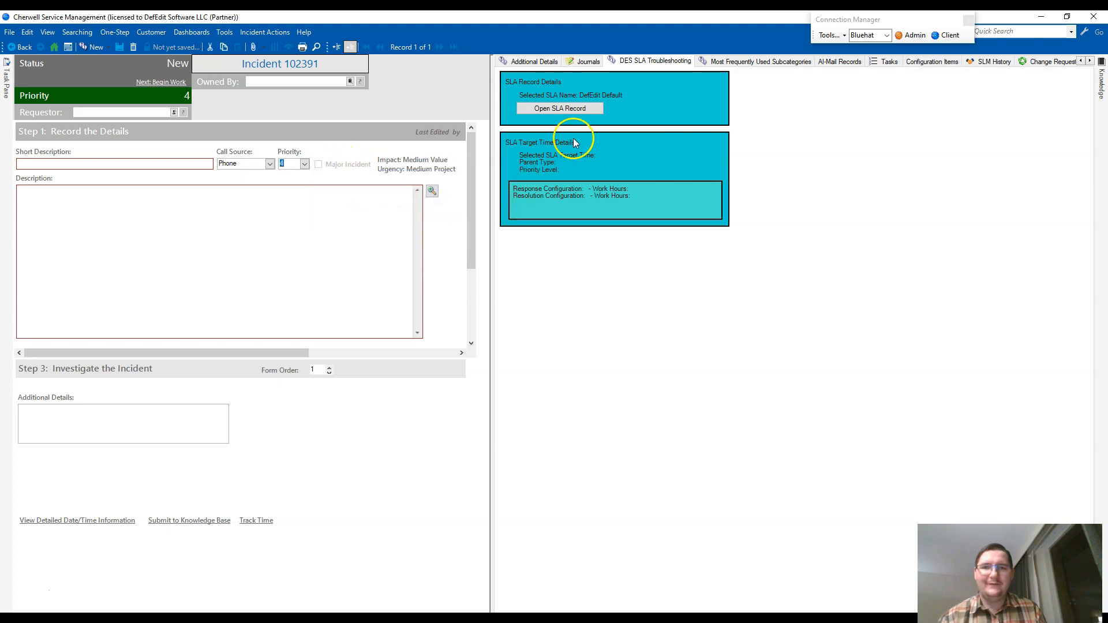
Open the incident's SLA record from the SLA Record Details section and dismiss the messages
{"action": "left_click", "coordinate": [570, 109]}
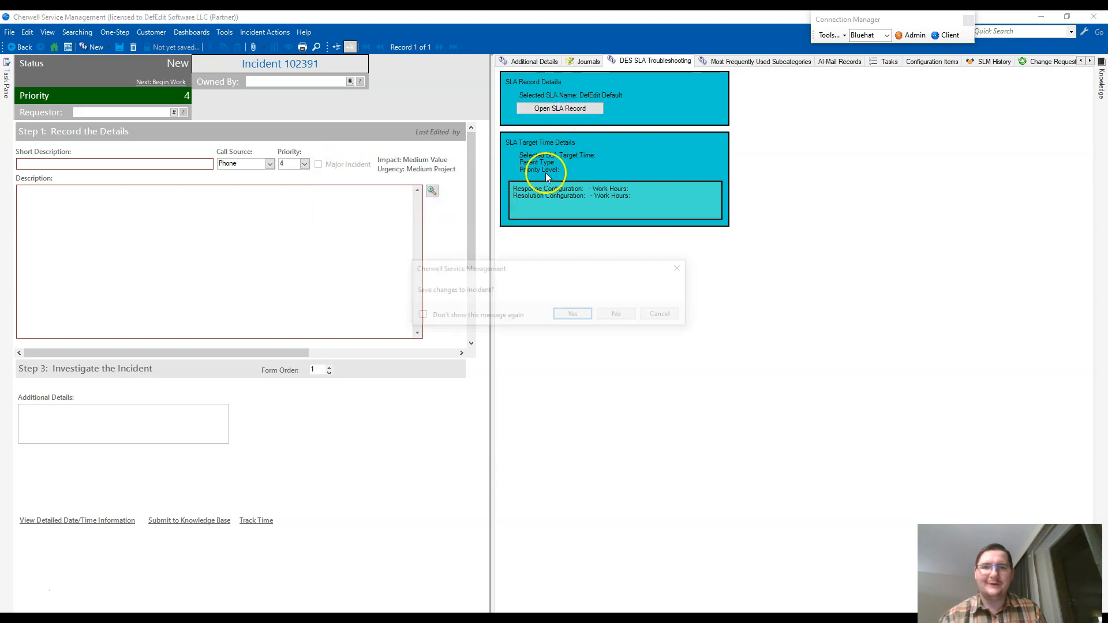
{"action": "left_click", "coordinate": [629, 315]}
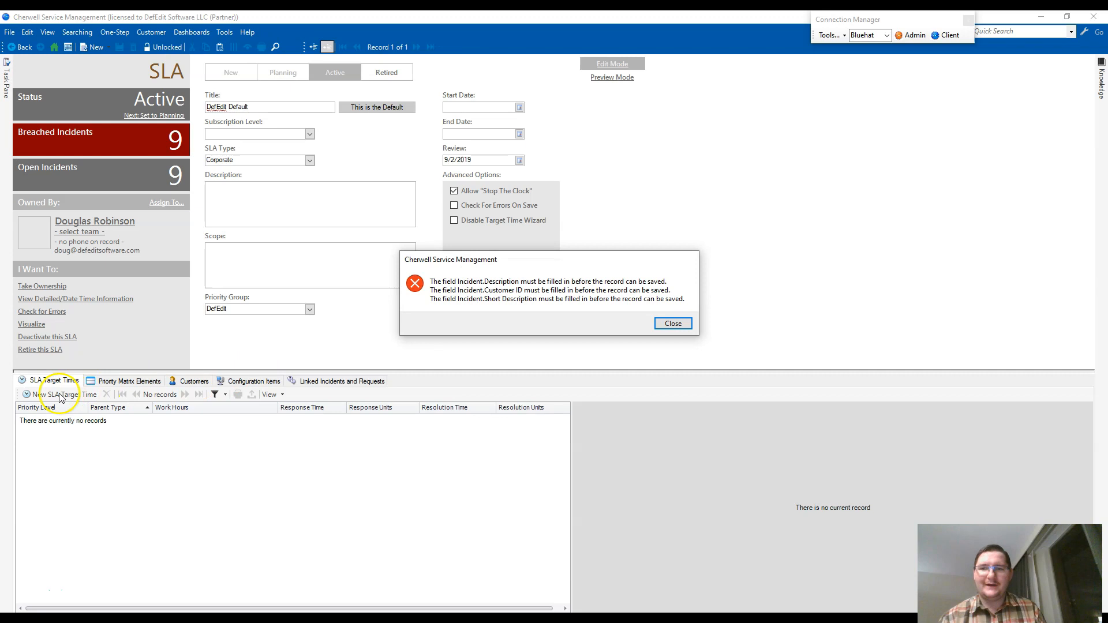
{"action": "left_click", "coordinate": [671, 323]}
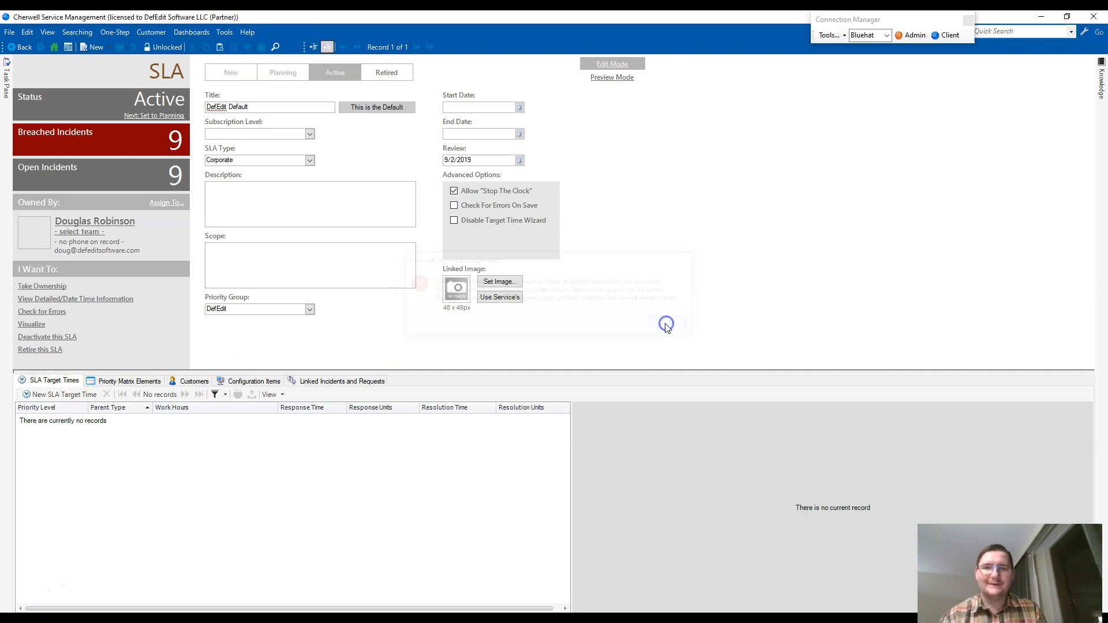
Build and run a quick search for all records of type SLA
{"action": "left_click", "coordinate": [6, 75]}
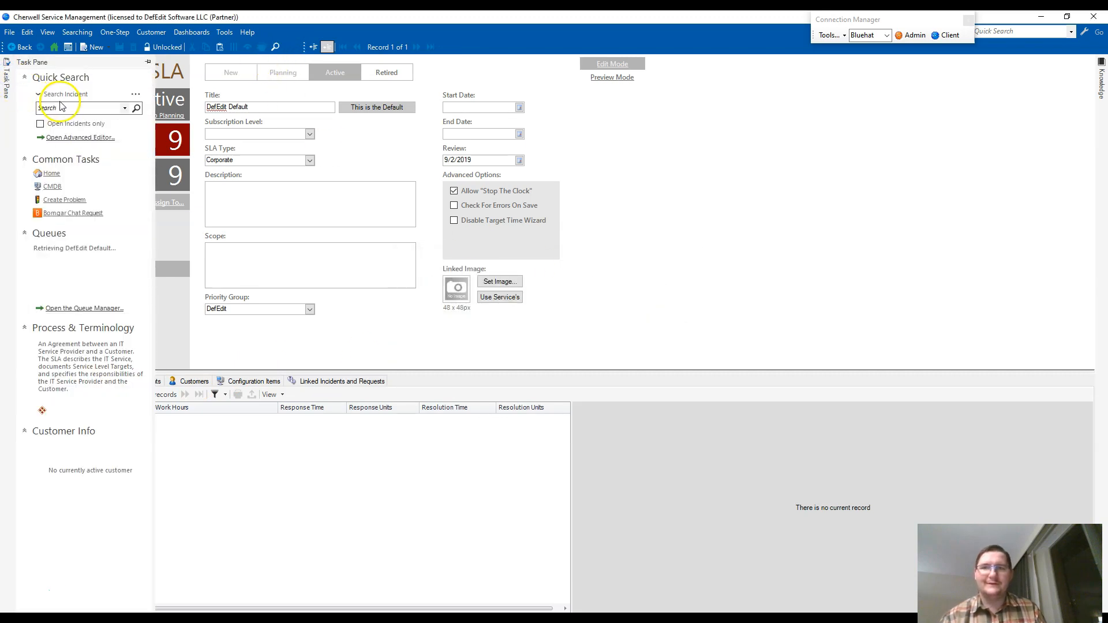
{"action": "left_click", "coordinate": [76, 31]}
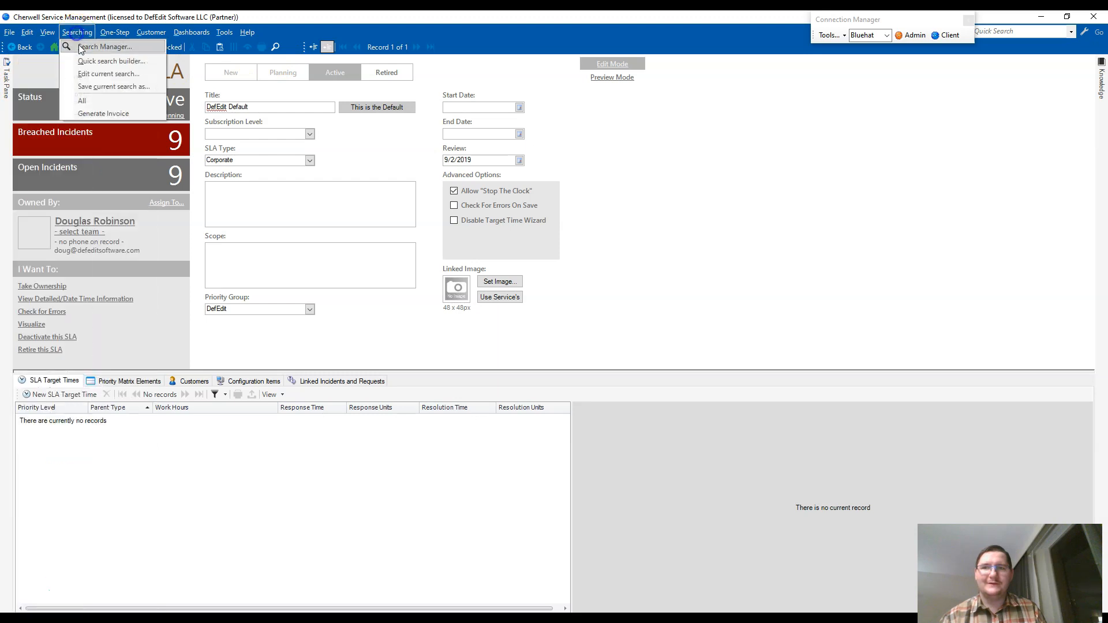
{"action": "left_click", "coordinate": [85, 63]}
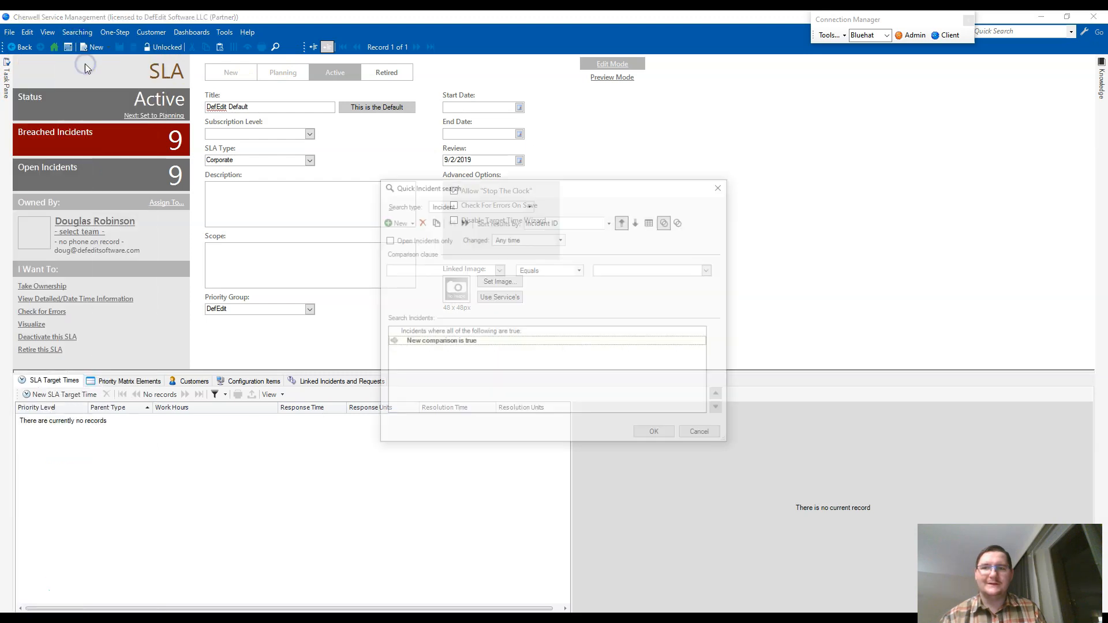
{"action": "left_click", "coordinate": [463, 206]}
{"action": "scroll", "coordinate": [469, 334], "scroll_direction": "down", "scroll_amount": 3}
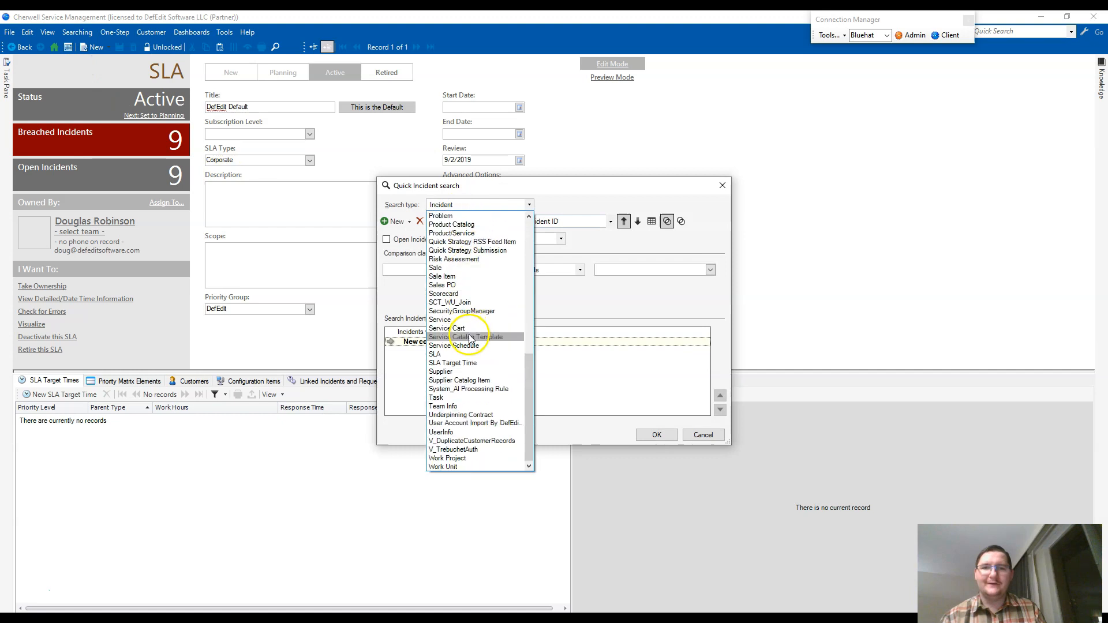
{"action": "left_click", "coordinate": [455, 356]}
{"action": "left_click", "coordinate": [434, 221]}
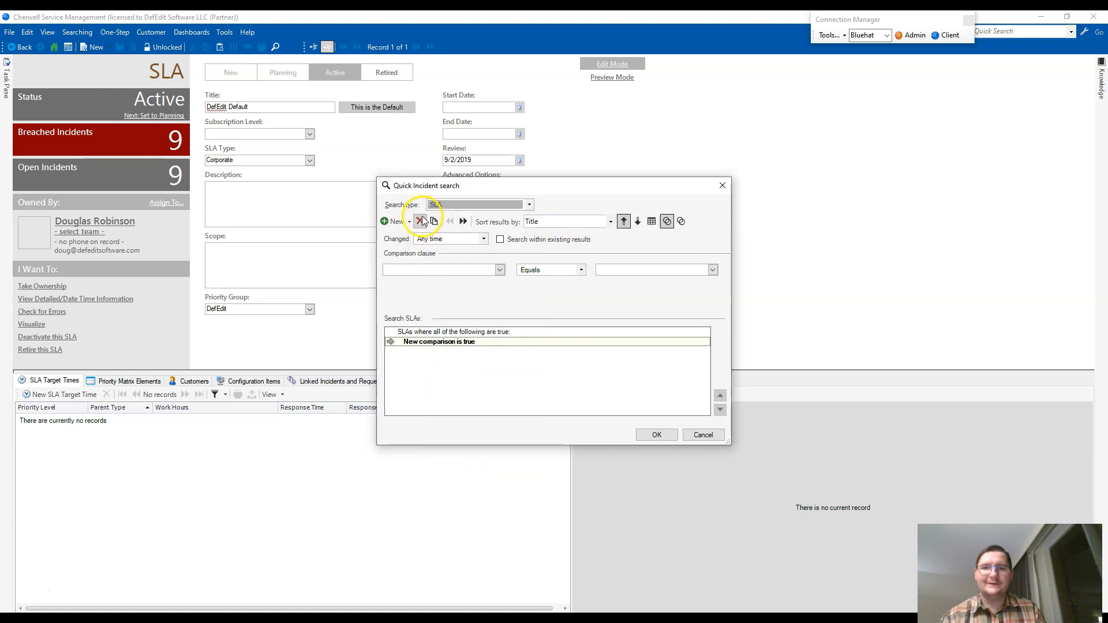
{"action": "left_click", "coordinate": [652, 433]}
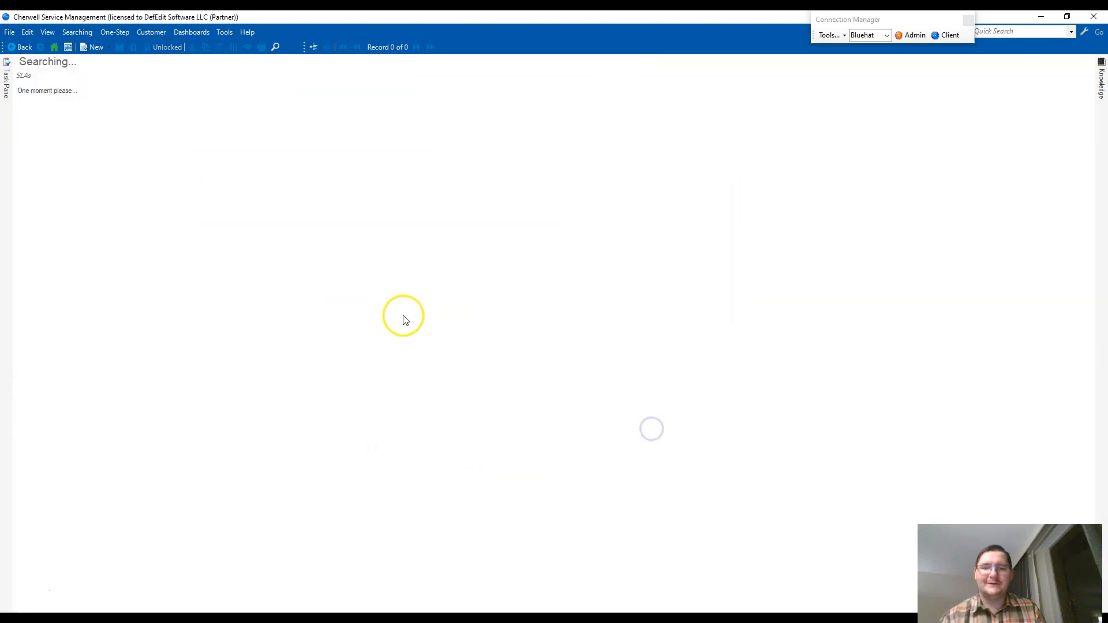
Open the Corporate SLA from the search results and make it the default SLA
{"action": "left_click", "coordinate": [68, 134]}
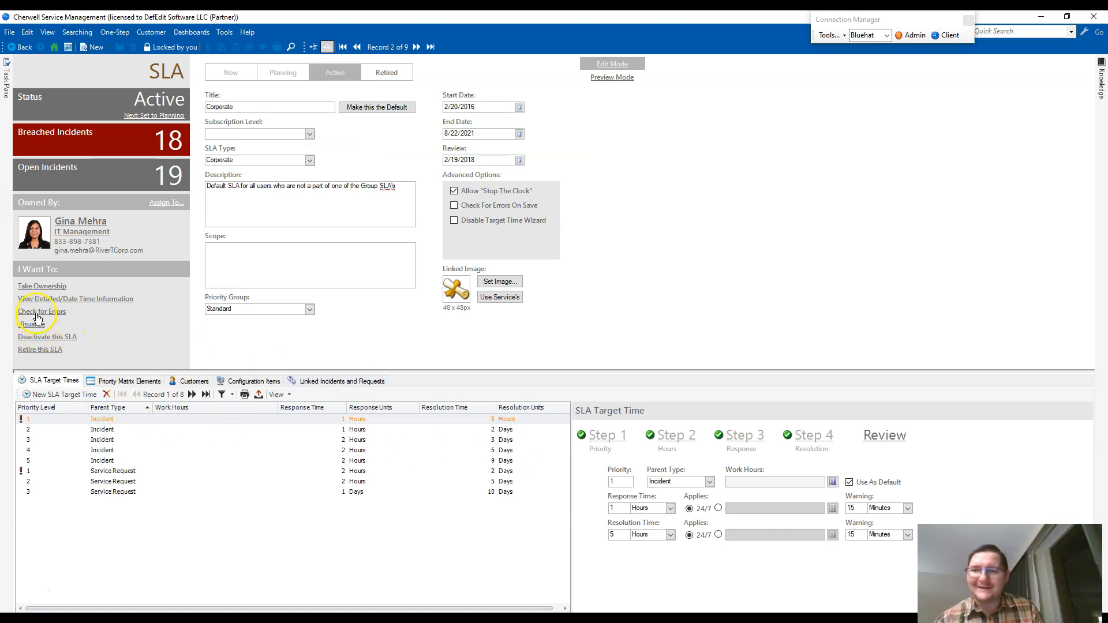
{"action": "left_click", "coordinate": [376, 108]}
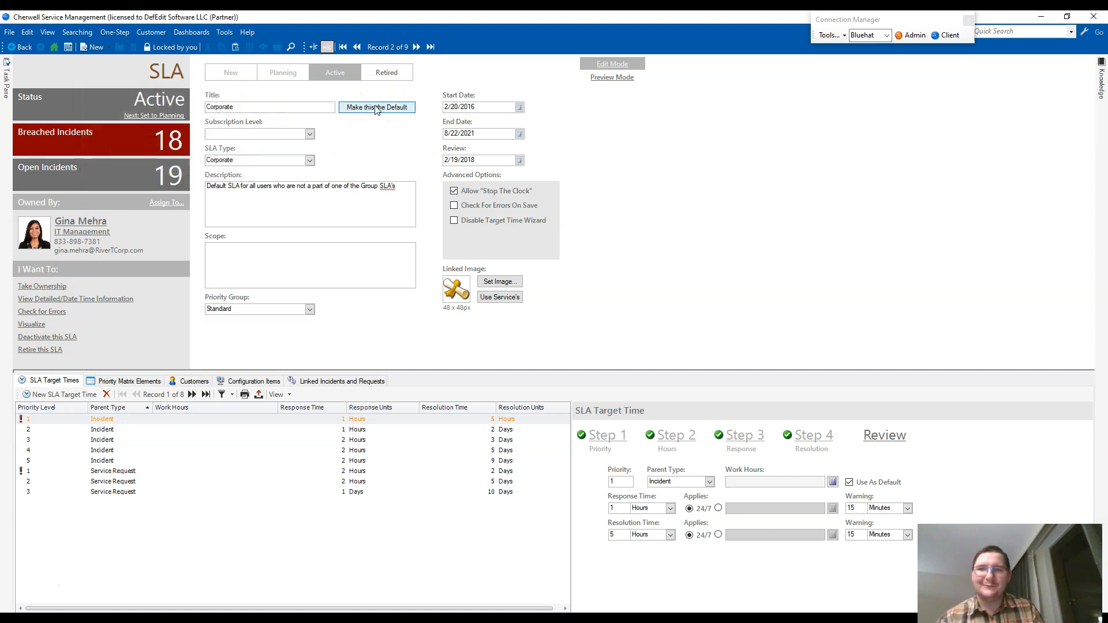
Create a new Incident with priority 3 (High Value impact, Medium Project urgency) and its DES SLA Troubleshooting tab shown beside the form
{"action": "left_click", "coordinate": [110, 48]}
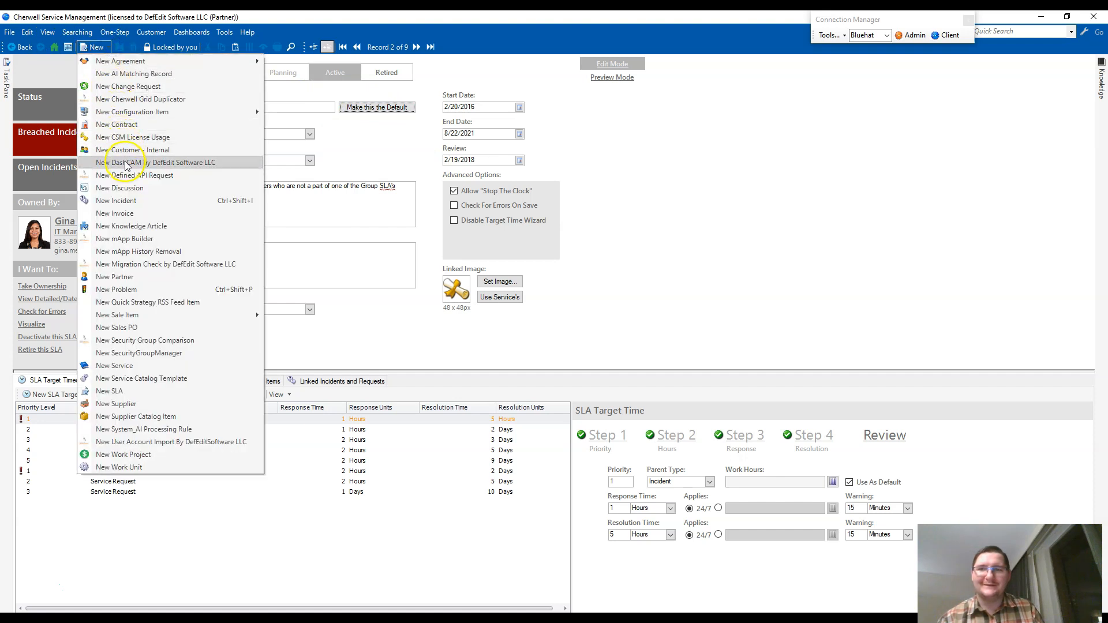
{"action": "left_click", "coordinate": [127, 201]}
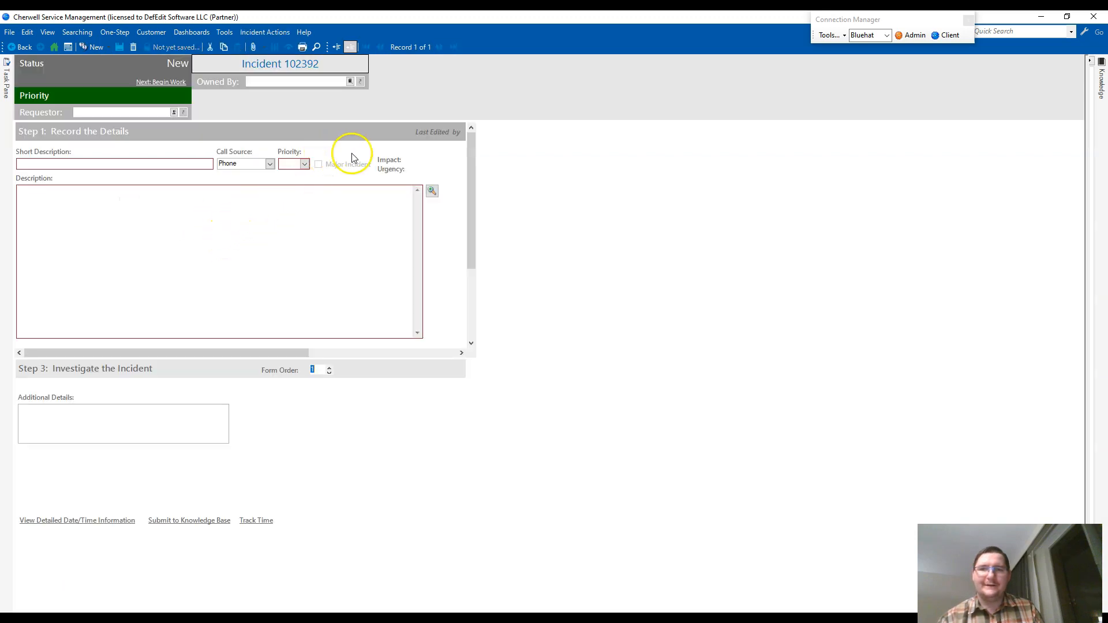
{"action": "left_click_drag", "start_coordinate": [1087, 193], "coordinate": [483, 187]}
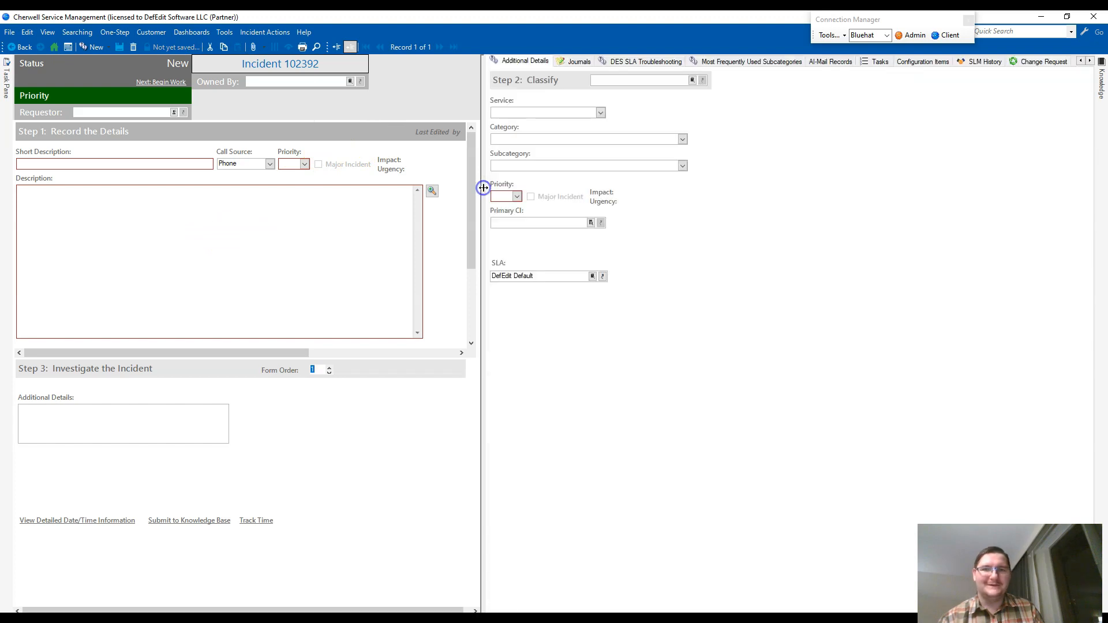
{"action": "left_click", "coordinate": [622, 63]}
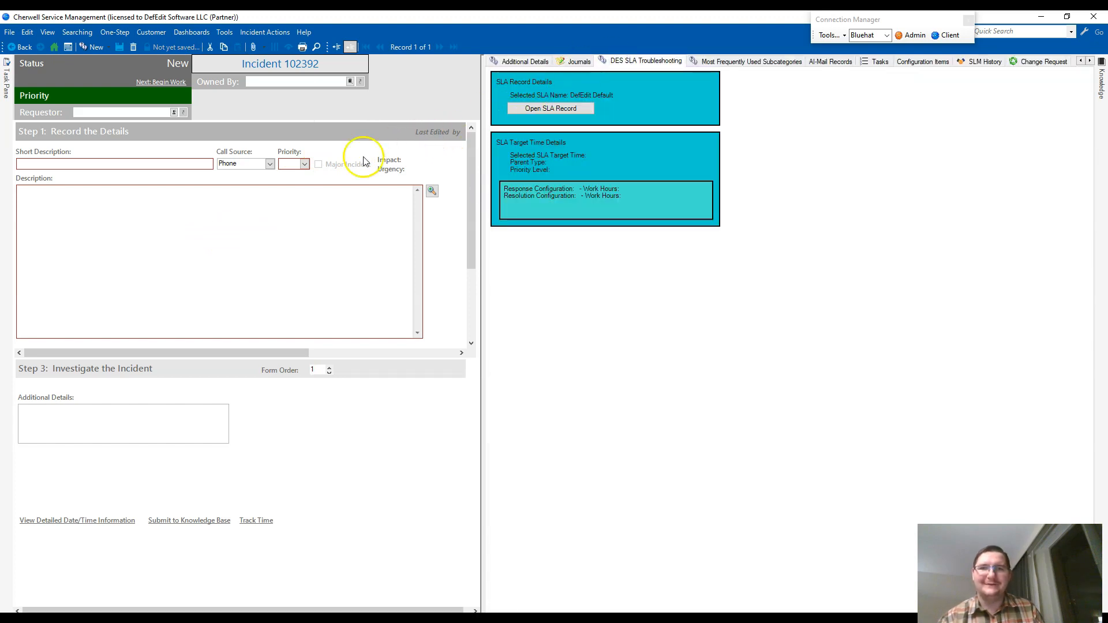
{"action": "left_click", "coordinate": [305, 164]}
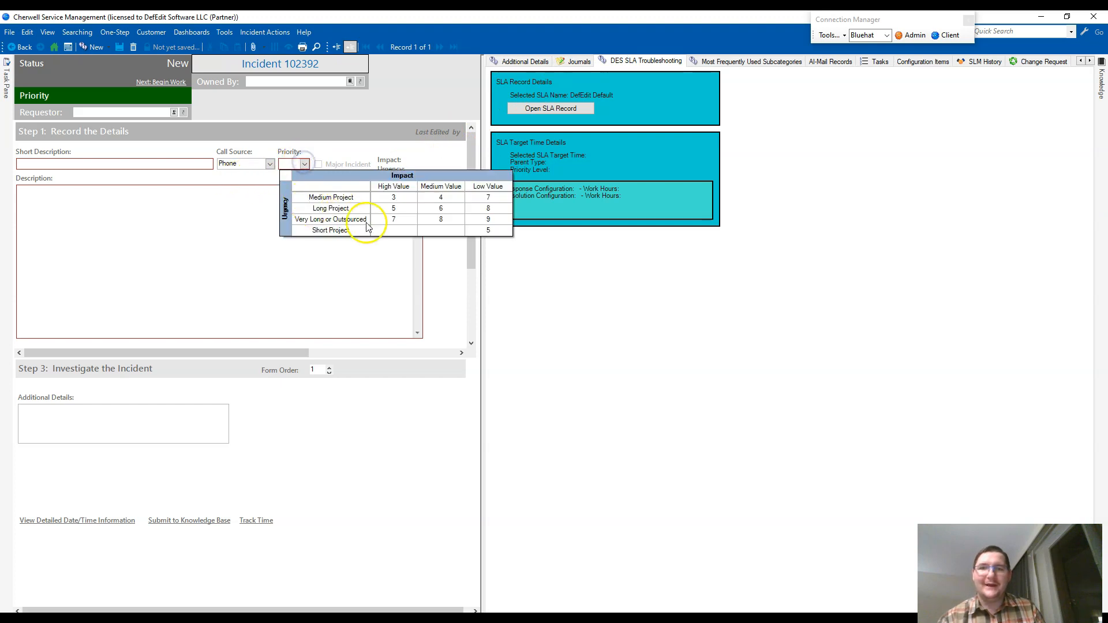
{"action": "left_click", "coordinate": [398, 198]}
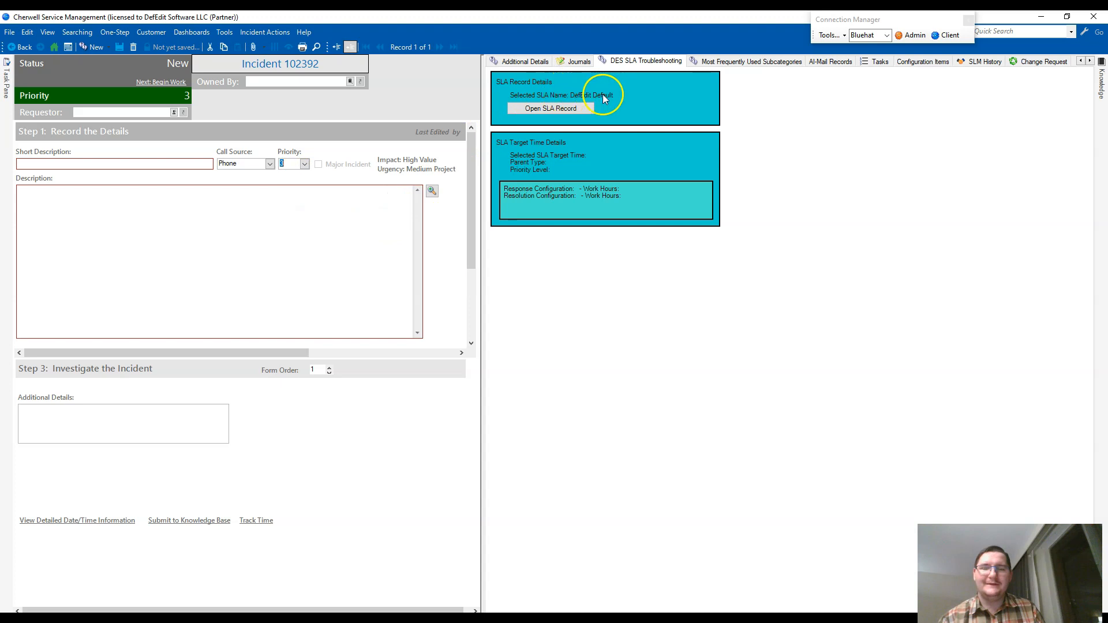
Reload the client's definitions and discard the unsaved incident
{"action": "left_click", "coordinate": [306, 34]}
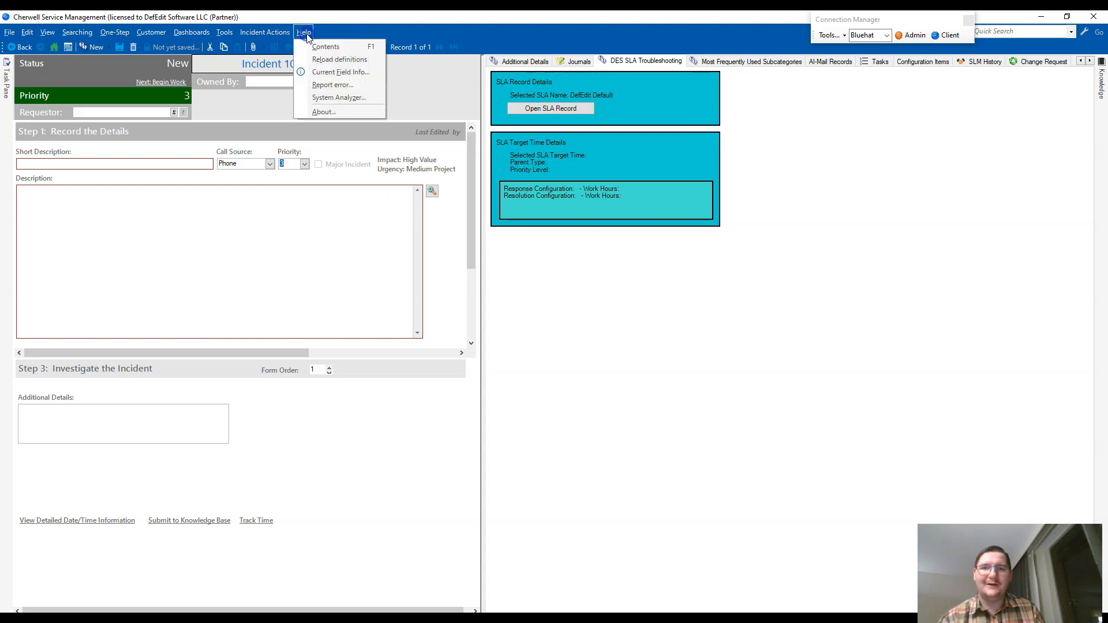
{"action": "left_click", "coordinate": [307, 61]}
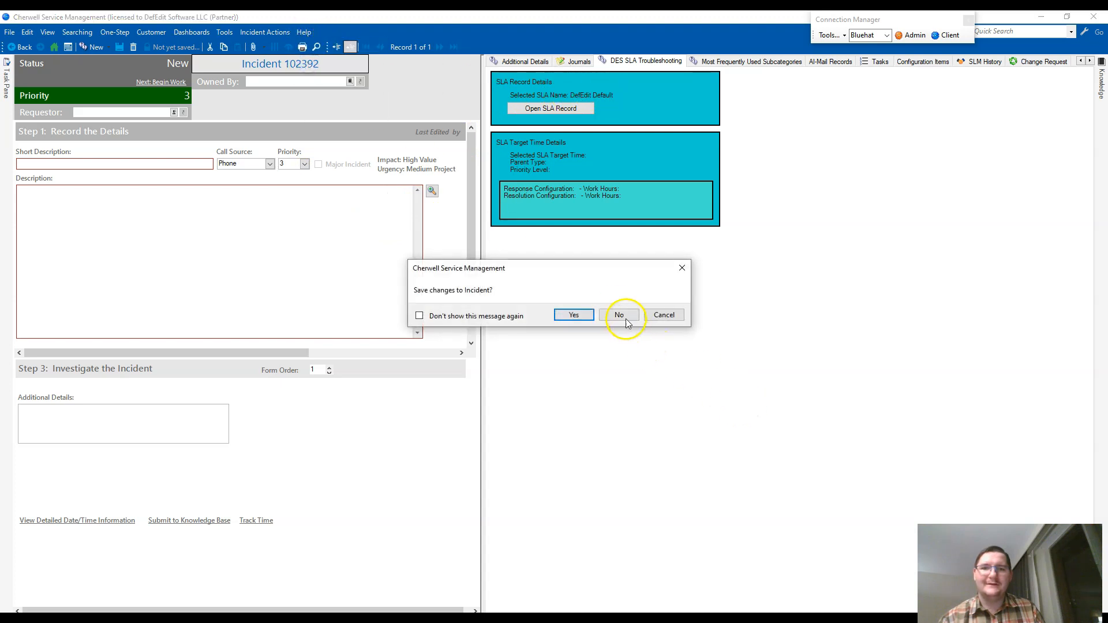
{"action": "left_click", "coordinate": [626, 317]}
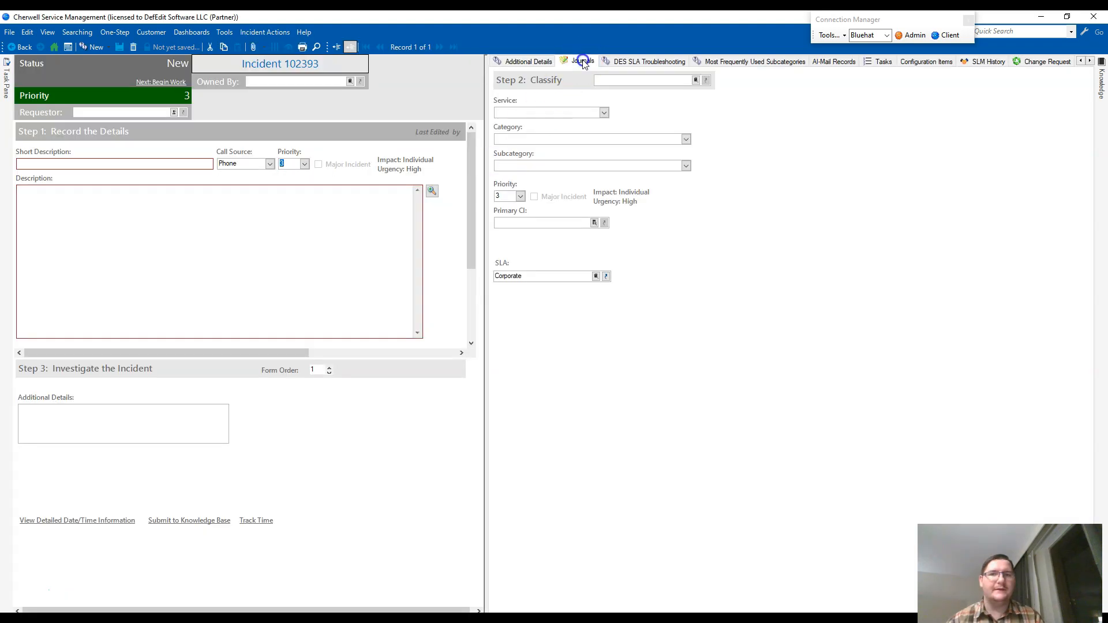
Open the new incident's SLA record from its DES SLA Troubleshooting tab and dismiss the messages
{"action": "left_click", "coordinate": [619, 62]}
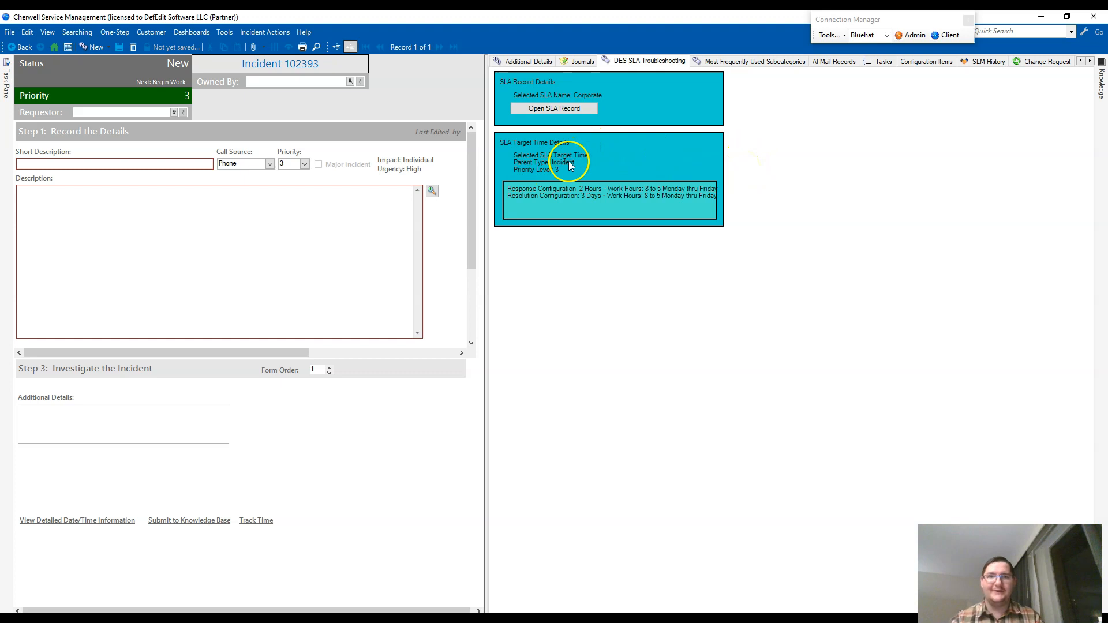
{"action": "left_click", "coordinate": [548, 113]}
{"action": "left_click", "coordinate": [627, 313]}
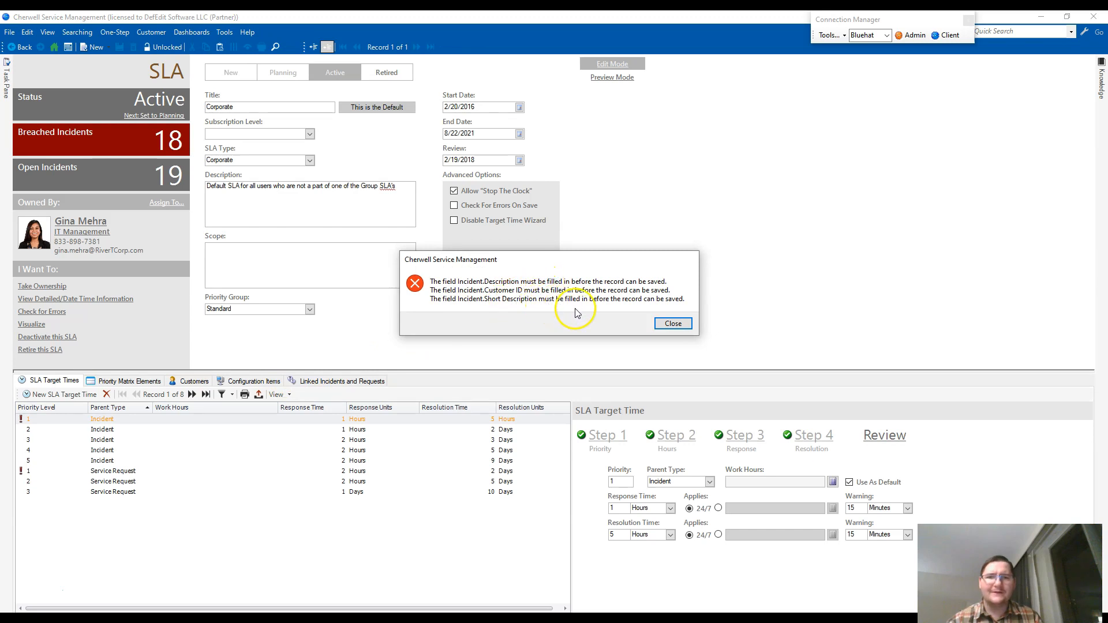
{"action": "left_click", "coordinate": [672, 325]}
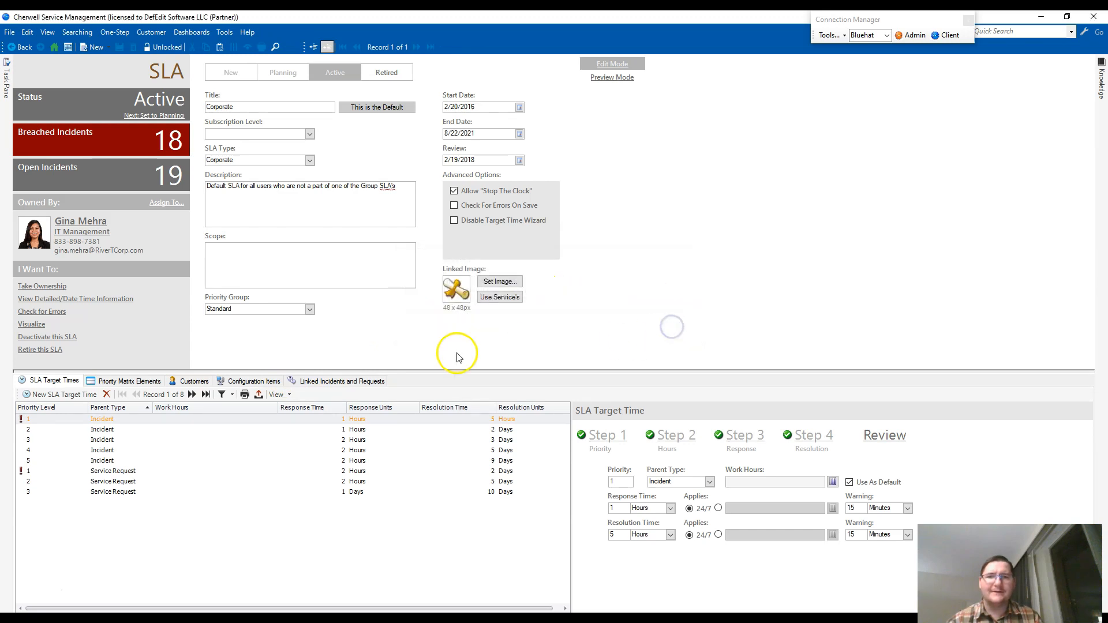
Enlarge the SLA Target Times list and examine the target times for incidents and service requests
{"action": "left_click_drag", "start_coordinate": [286, 370], "coordinate": [296, 330]}
{"action": "left_click", "coordinate": [92, 357]}
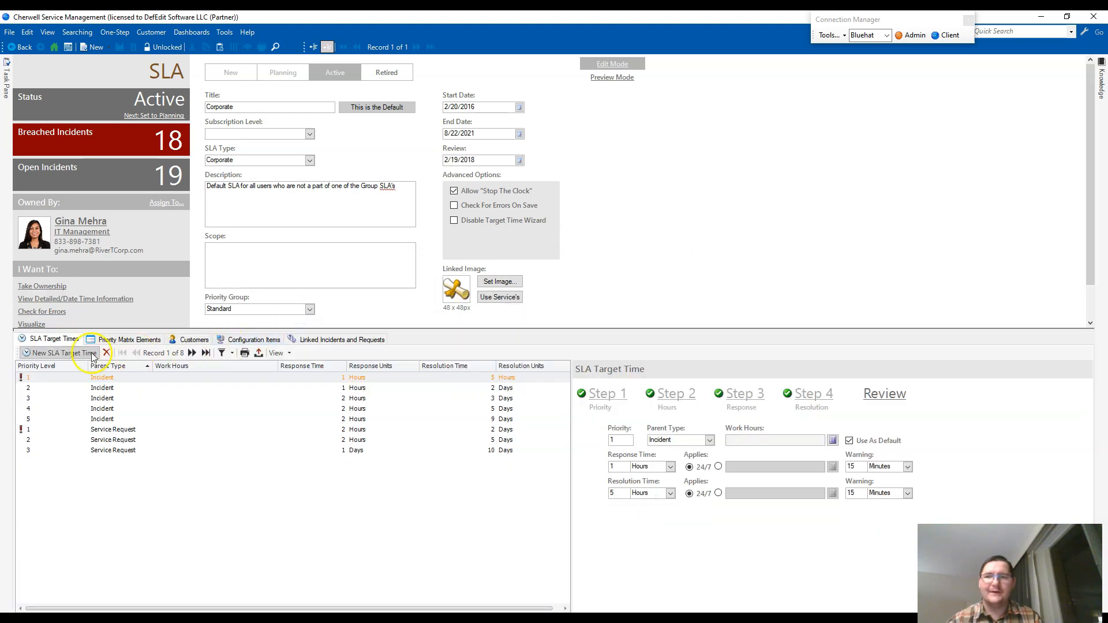
{"action": "left_click", "coordinate": [134, 398]}
{"action": "left_click", "coordinate": [137, 429]}
{"action": "left_click", "coordinate": [138, 453]}
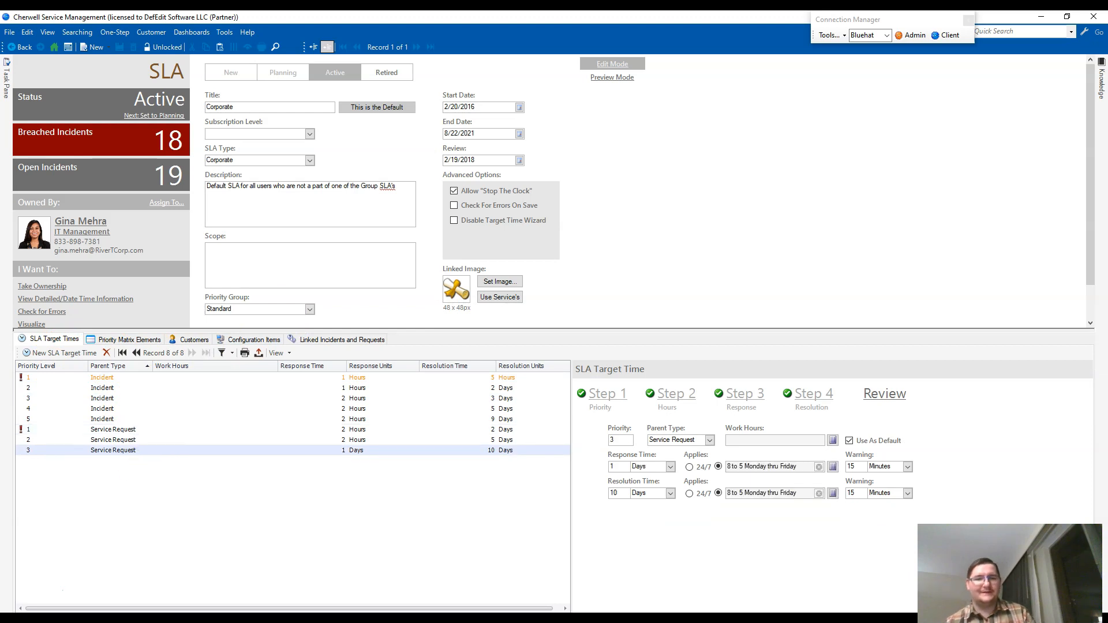
Switch to Cherwell Service Management Administrator and open the Incident's DES SLA Troubleshooting form in the 20191219_2043 - SLA Troubleshooting mApp Blueprint
{"action": "left_click", "coordinate": [848, 619]}
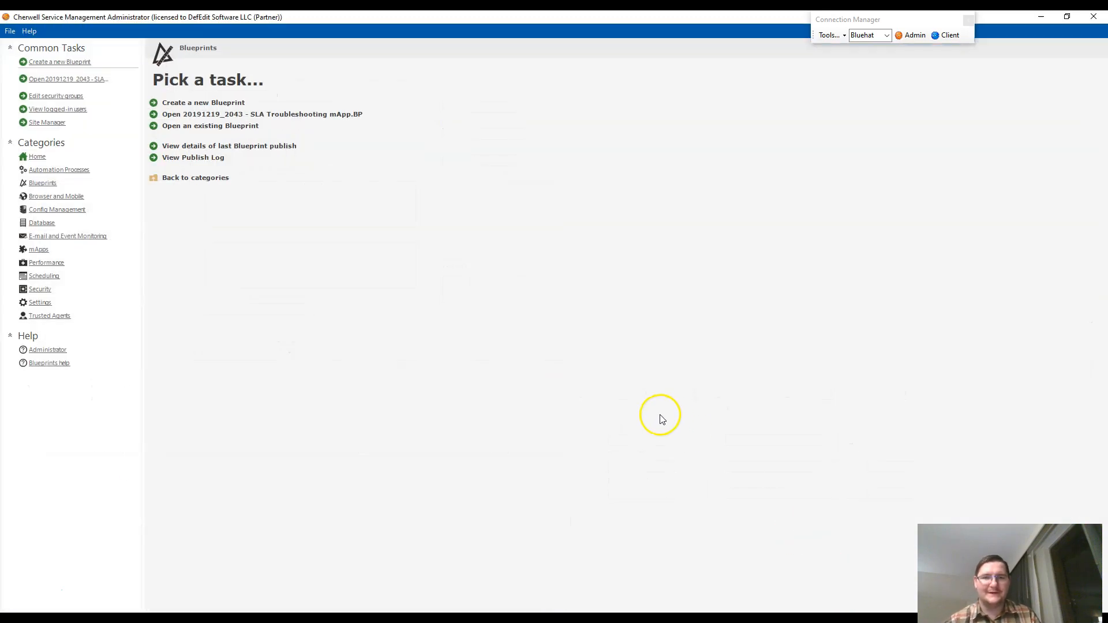
{"action": "left_click", "coordinate": [291, 113]}
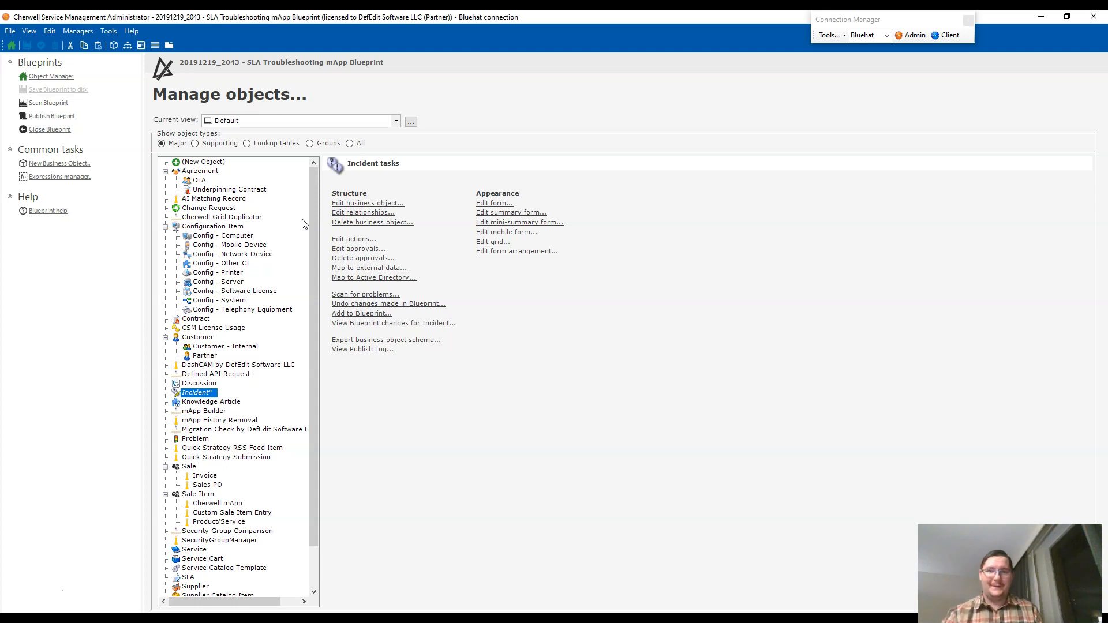
{"action": "left_click", "coordinate": [496, 213]}
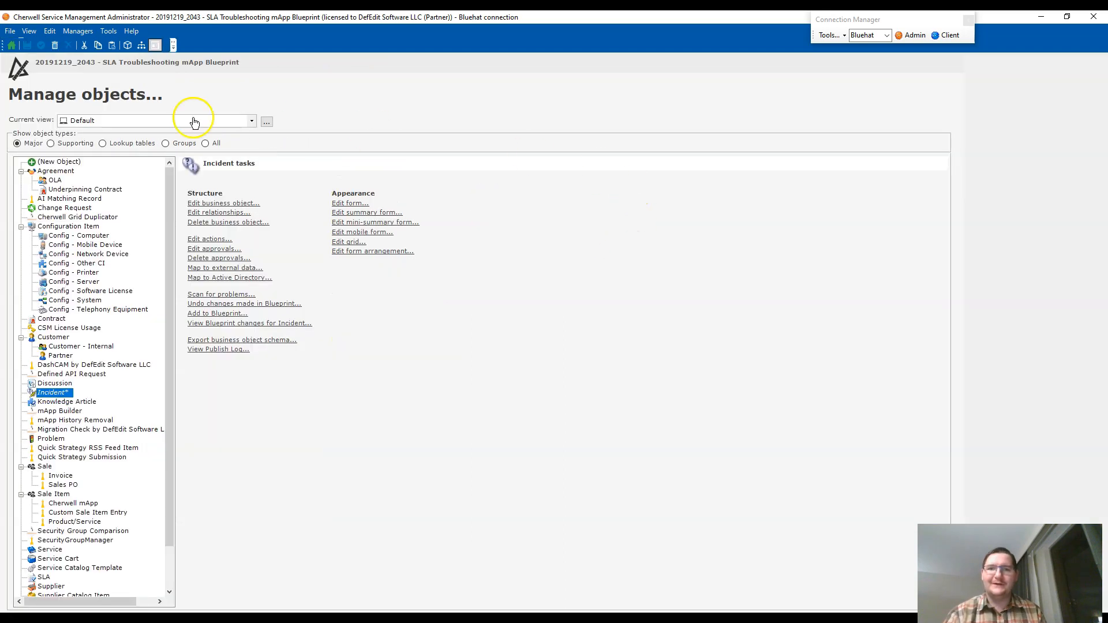
{"action": "left_click", "coordinate": [75, 92]}
{"action": "left_click", "coordinate": [70, 121]}
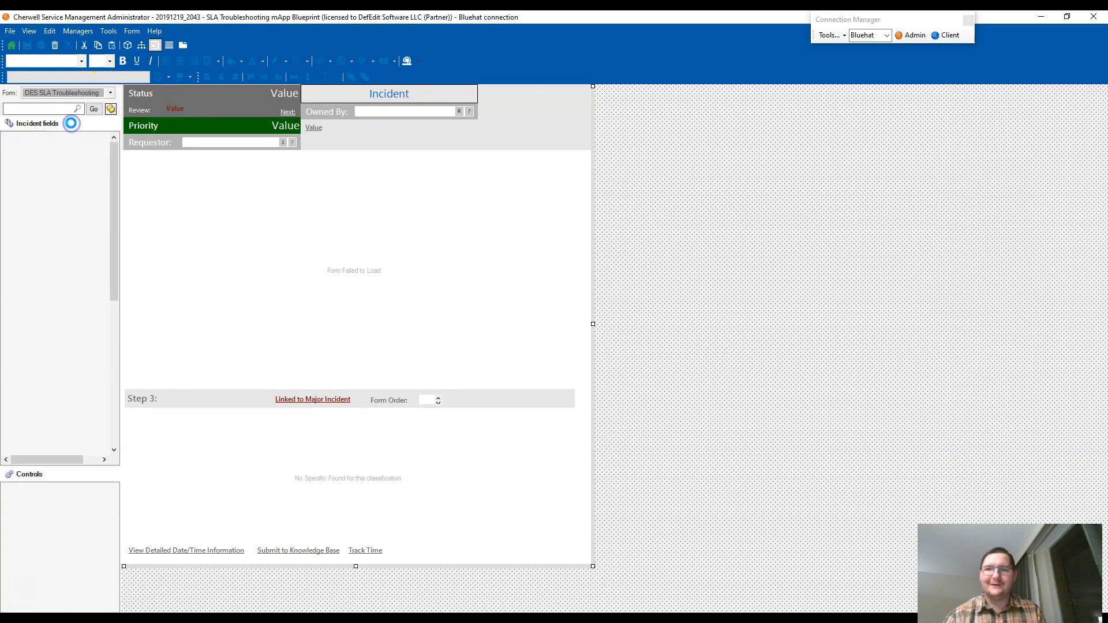
Open the response and resolution configuration label's expression and remove the "Work Hours:" text from its Resolution Configuration line
{"action": "double_click", "coordinate": [244, 202]}
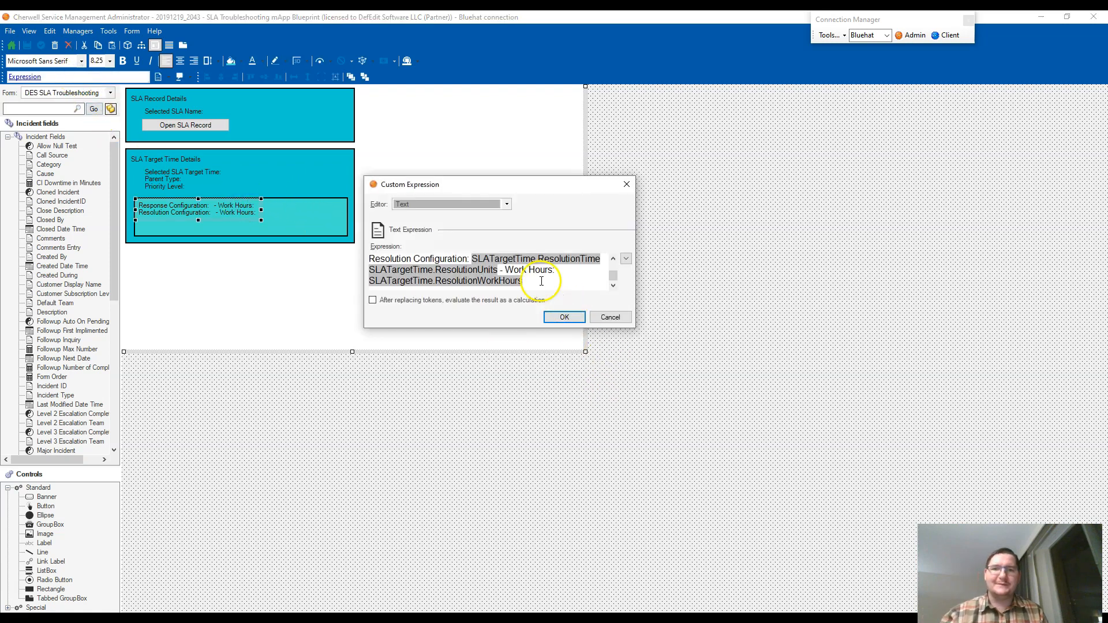
{"action": "double_click", "coordinate": [516, 270]}
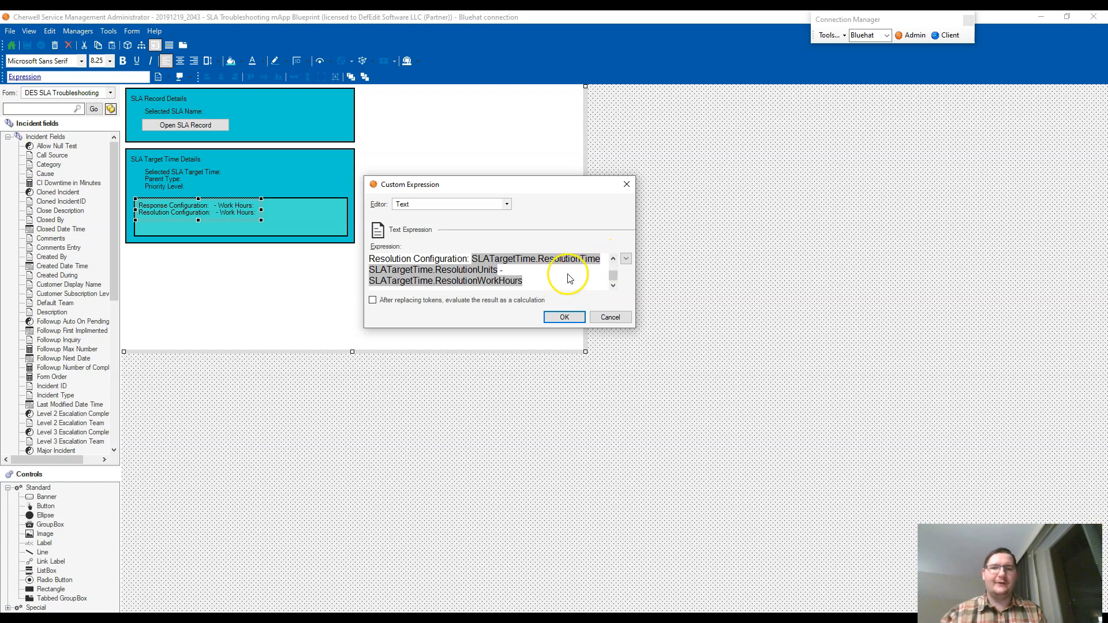
Enlarge the Custom Expression dialog and remove the "Work Hours:" text from the Response Configuration line
{"action": "left_click_drag", "start_coordinate": [637, 327], "coordinate": [985, 412]}
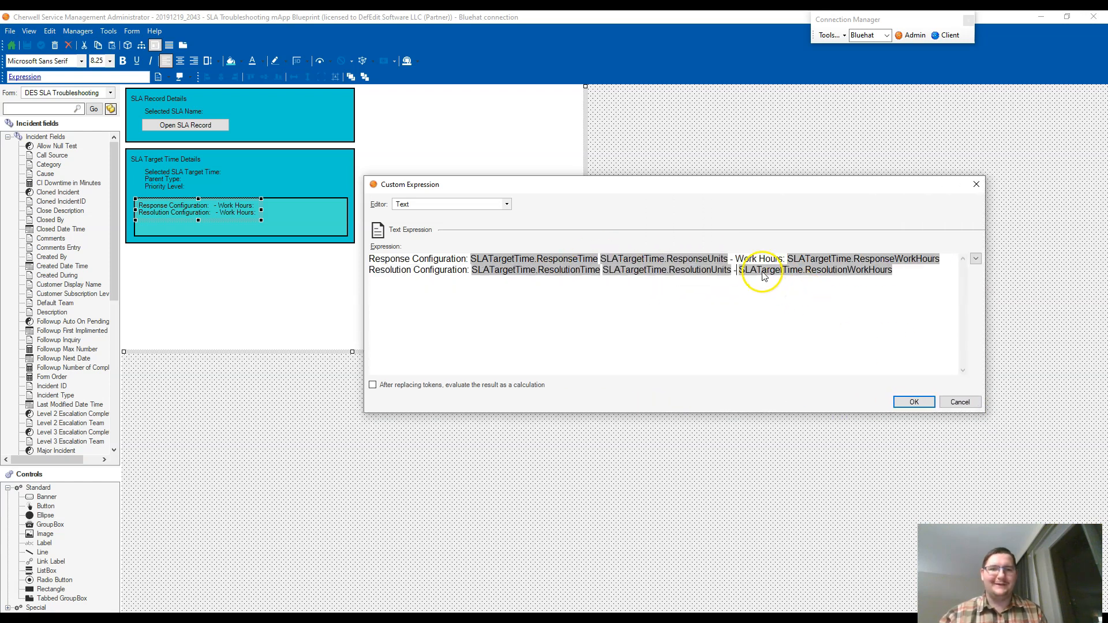
{"action": "key", "text": "Delete"}
{"action": "key", "text": "Delete"}
{"action": "key", "text": "Delete"}
{"action": "key", "text": "Delete"}
{"action": "key", "text": "Delete"}
{"action": "key", "text": "Delete"}
{"action": "key", "text": "Delete"}
{"action": "key", "text": "Delete"}
{"action": "key", "text": "Delete"}
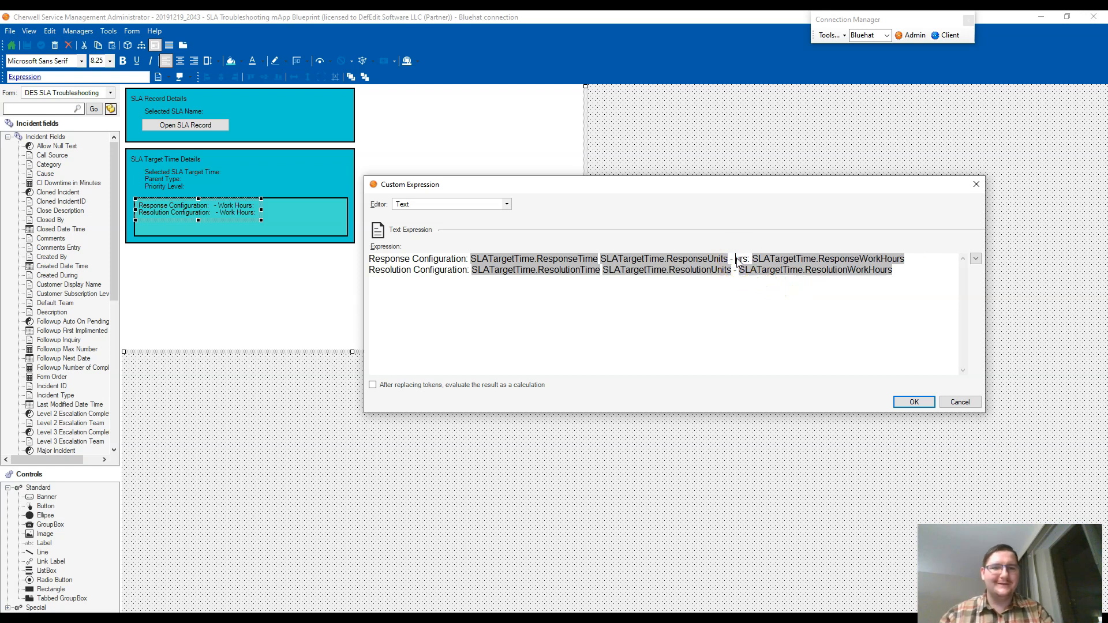
{"action": "left_click", "coordinate": [755, 263]}
{"action": "key", "text": "BackSpace"}
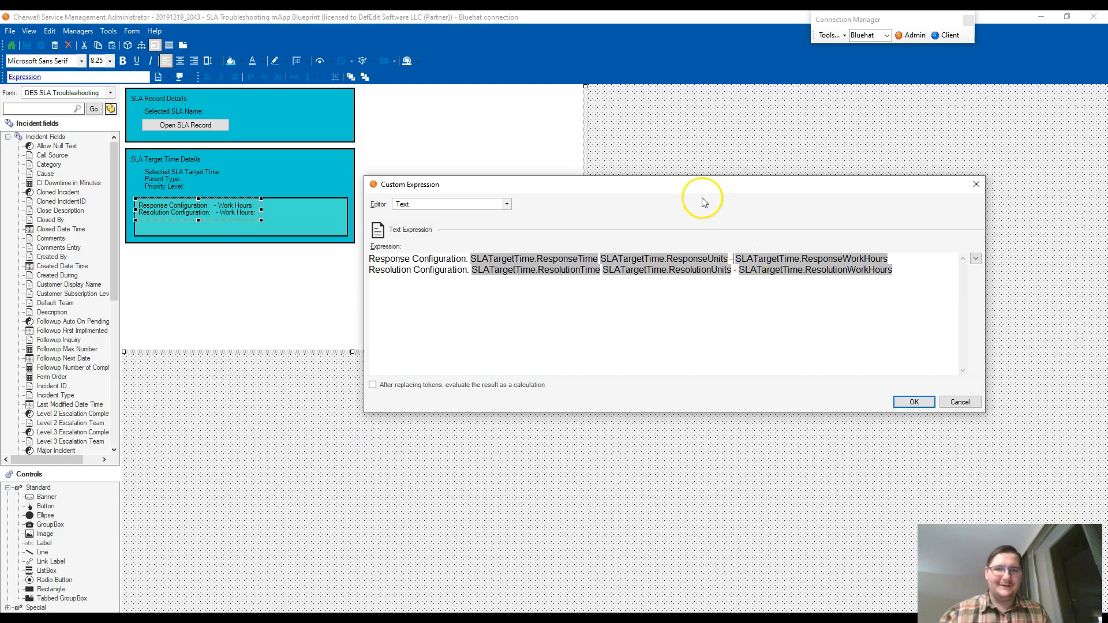
Move and resize the Custom Expression dialog, and apply the edited expression to the form
{"action": "left_click_drag", "start_coordinate": [697, 192], "coordinate": [369, 104]}
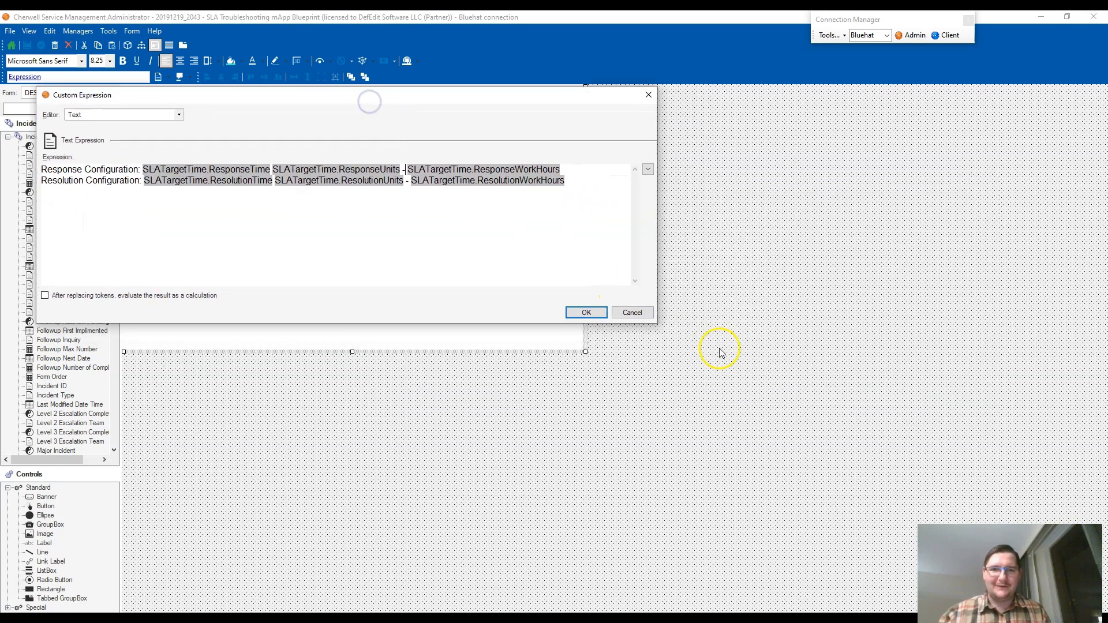
{"action": "left_click_drag", "start_coordinate": [658, 324], "coordinate": [195, 56]}
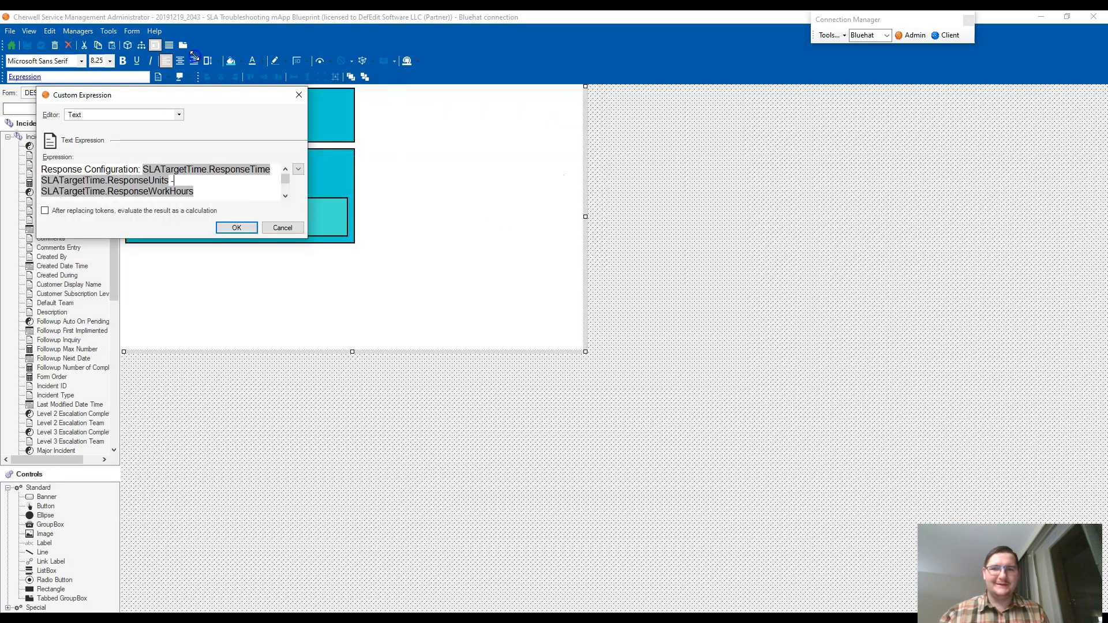
{"action": "left_click_drag", "start_coordinate": [140, 185], "coordinate": [1031, 501]}
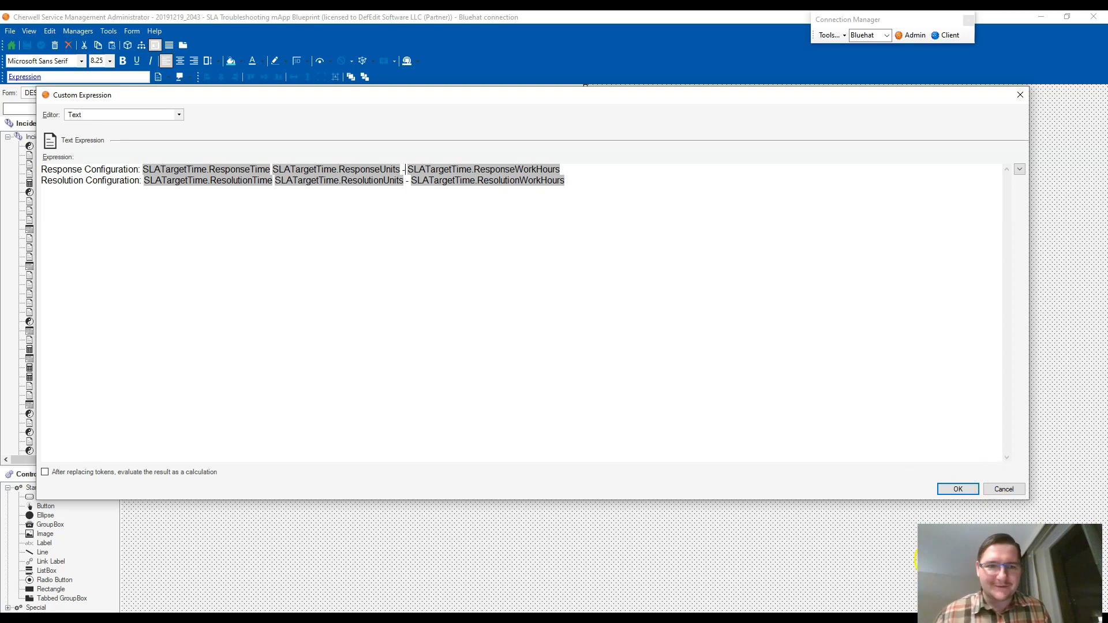
{"action": "left_click", "coordinate": [958, 489]}
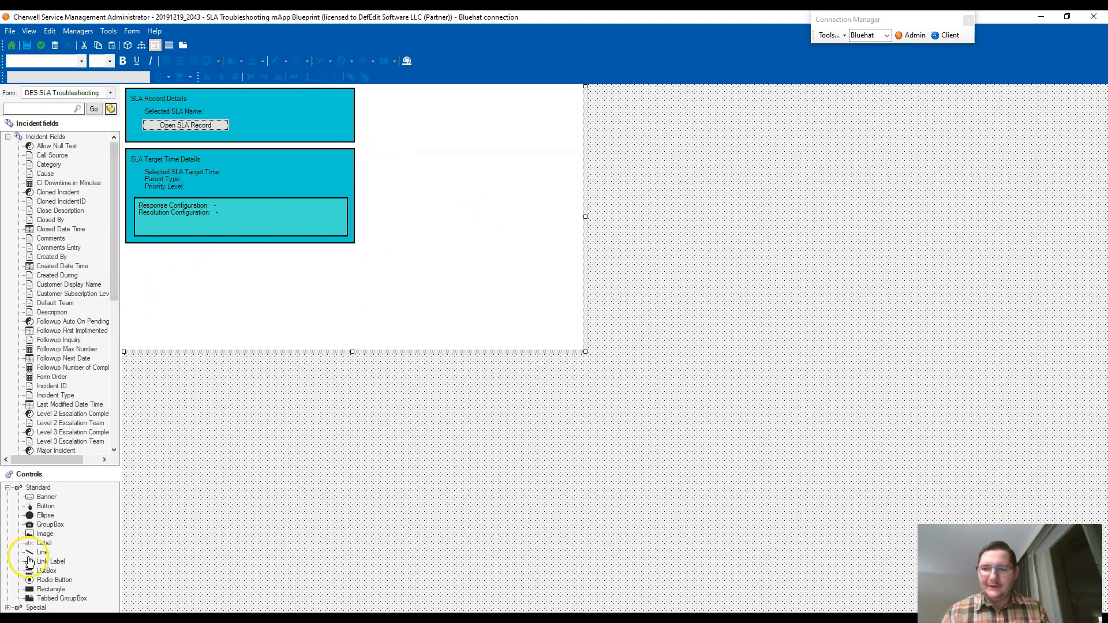
Place an image control in the upper-right corner of the SLA Target Time Details box and start a custom expression for its image
{"action": "left_click_drag", "start_coordinate": [50, 524], "coordinate": [248, 222]}
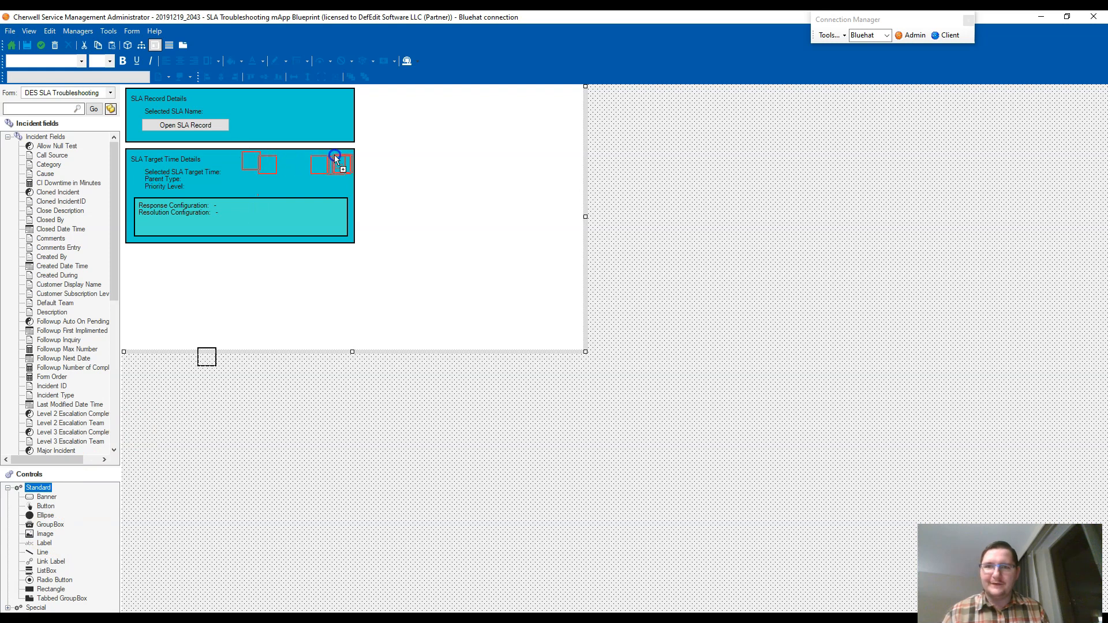
{"action": "left_click_drag", "start_coordinate": [331, 150], "coordinate": [331, 151]}
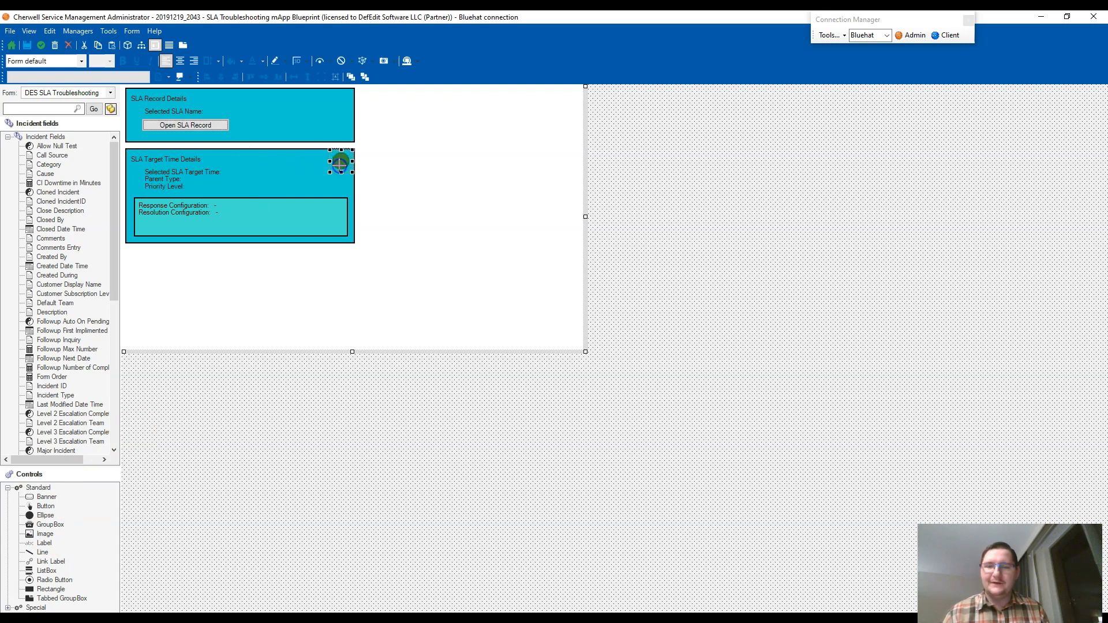
{"action": "left_click", "coordinate": [395, 64]}
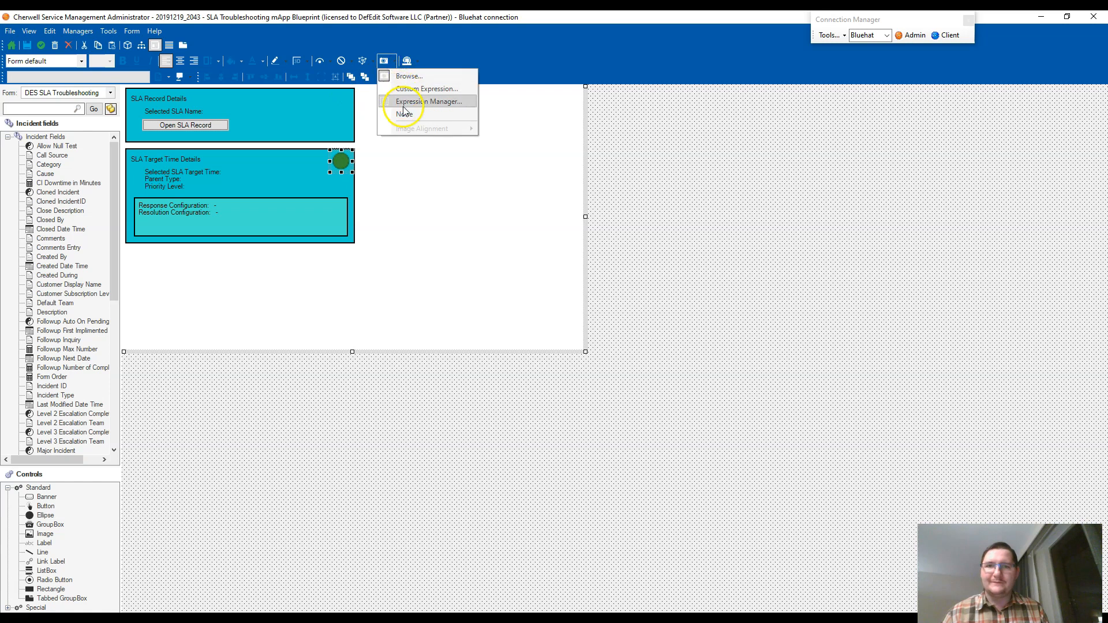
{"action": "left_click", "coordinate": [404, 89]}
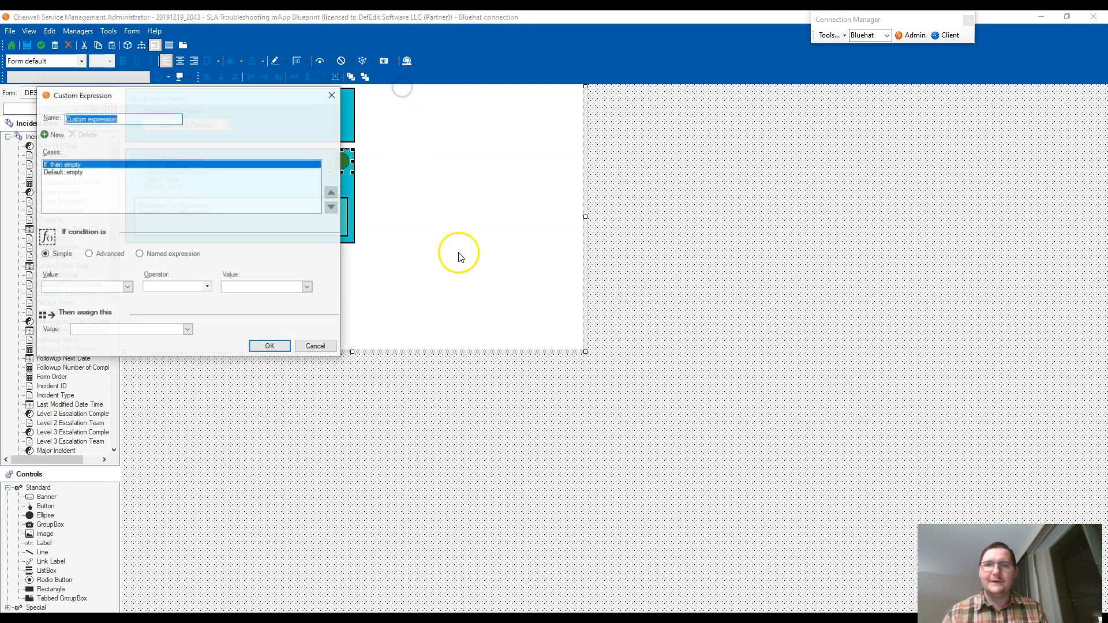
Set the image expression's condition to the RecID from SLA Target Time (Incident Links Default SLA Target Time) being empty
{"action": "left_click", "coordinate": [128, 287]}
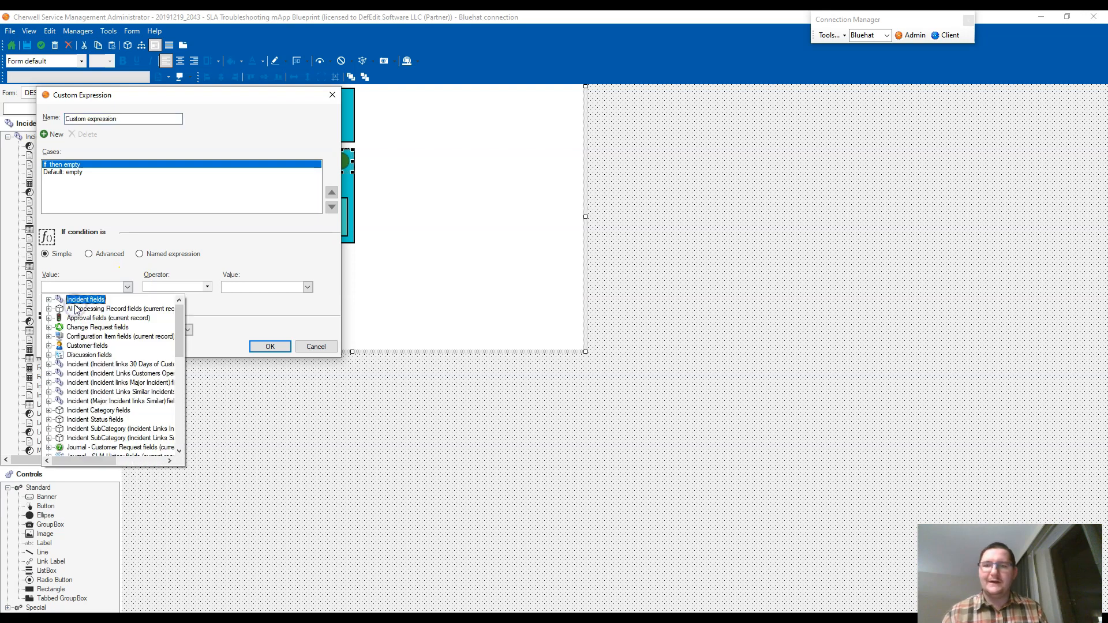
{"action": "scroll", "coordinate": [86, 358], "scroll_direction": "down", "scroll_amount": 8}
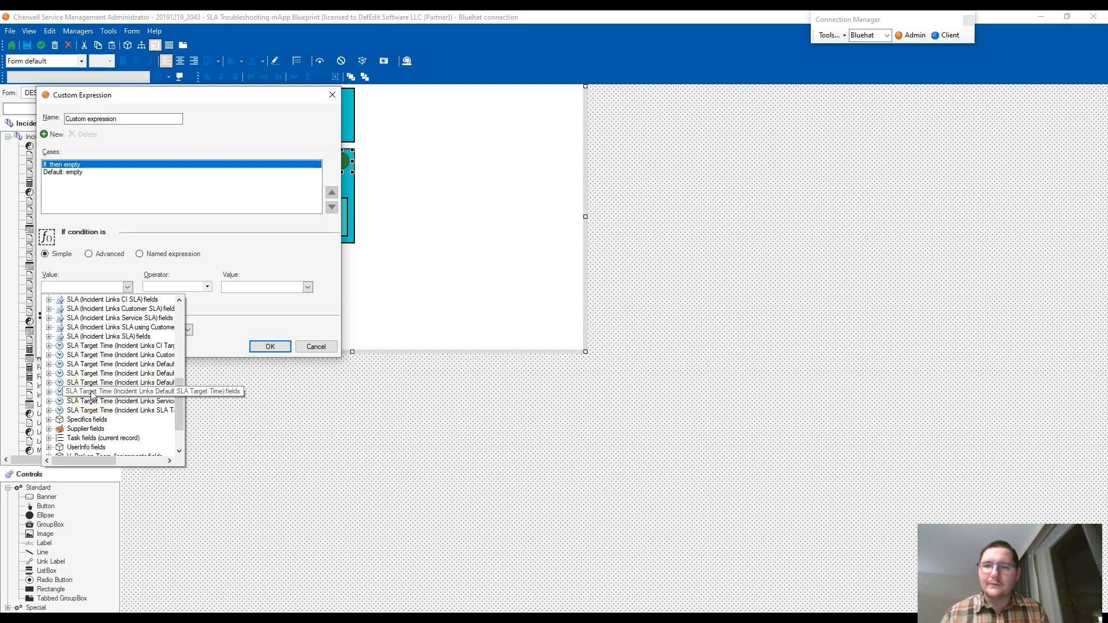
{"action": "double_click", "coordinate": [93, 392]}
{"action": "scroll", "coordinate": [93, 369], "scroll_direction": "down", "scroll_amount": 3}
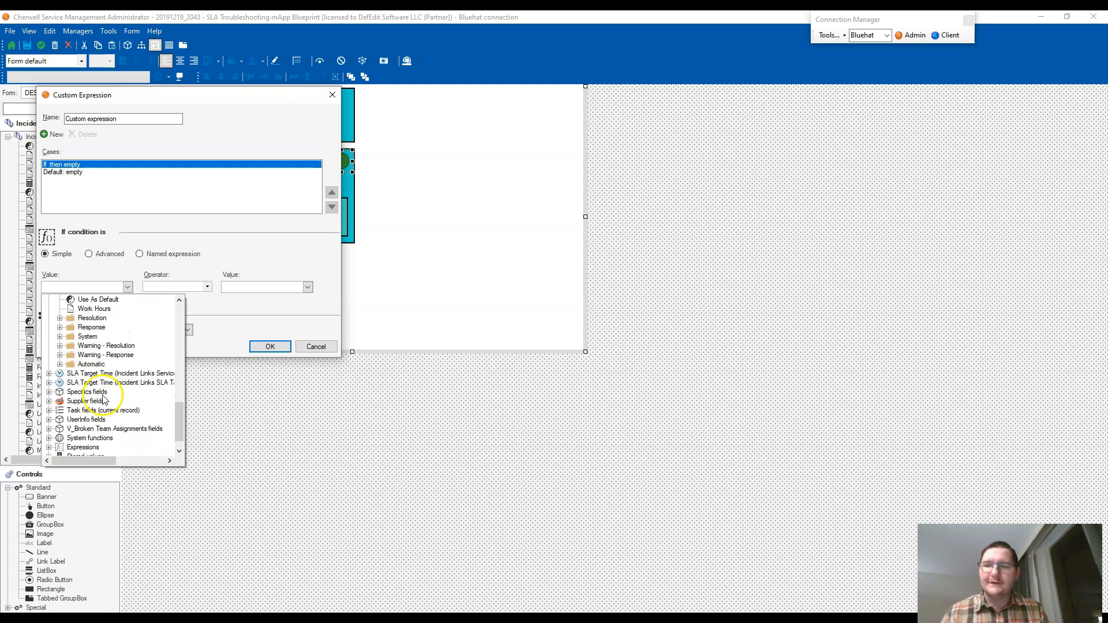
{"action": "double_click", "coordinate": [88, 337]}
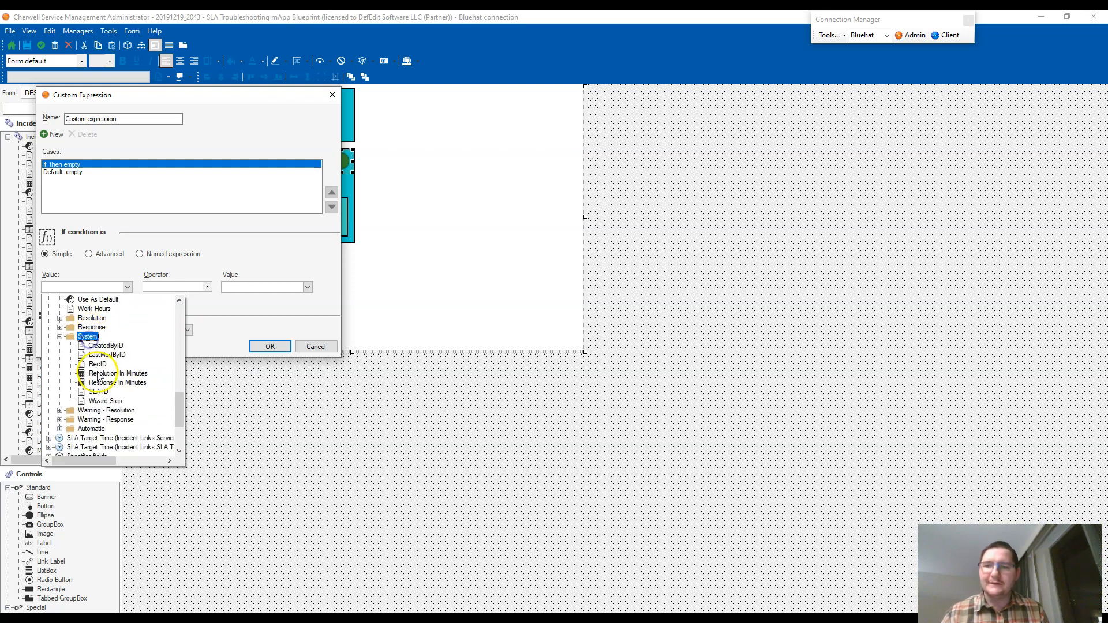
{"action": "left_click", "coordinate": [97, 366]}
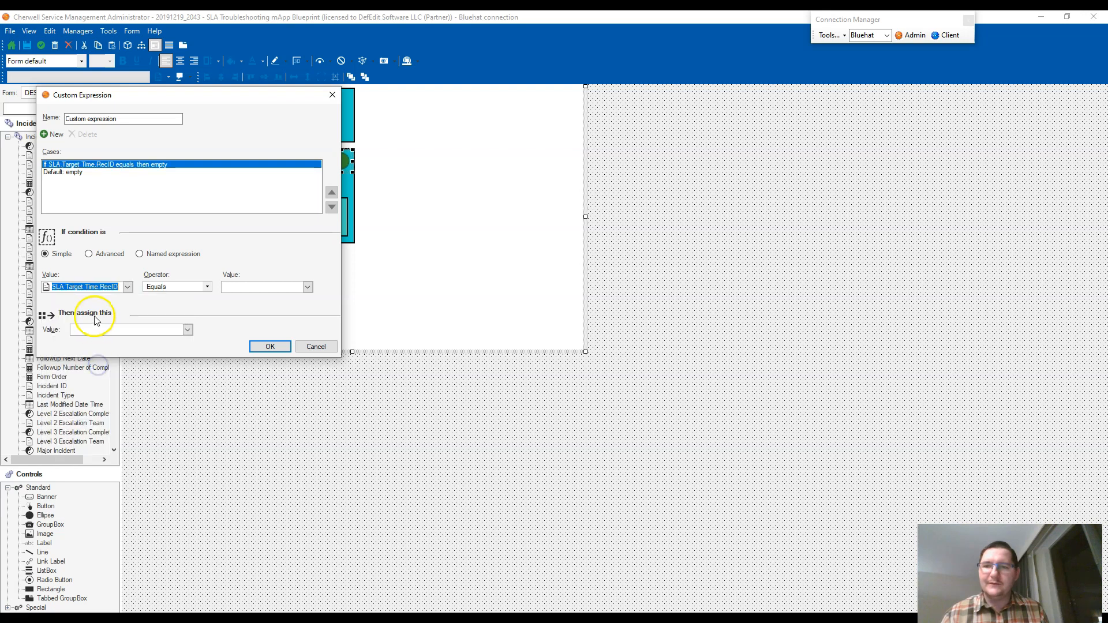
{"action": "left_click", "coordinate": [127, 287]}
{"action": "scroll", "coordinate": [95, 414], "scroll_direction": "down", "scroll_amount": 5}
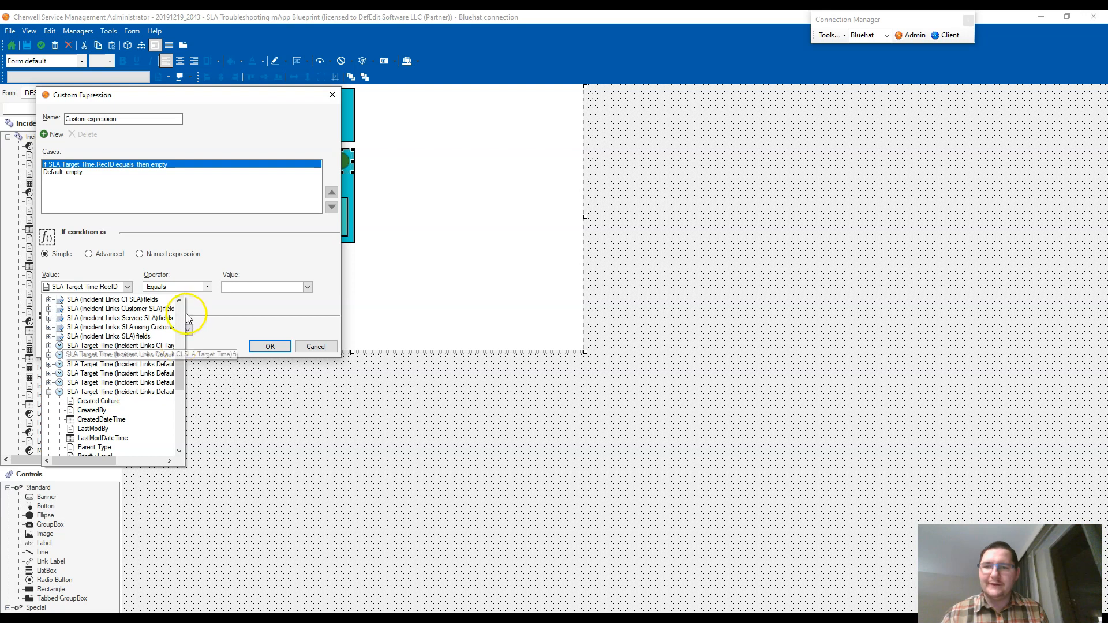
{"action": "left_click", "coordinate": [207, 287]}
{"action": "left_click", "coordinate": [207, 287]}
{"action": "left_click", "coordinate": [155, 334]}
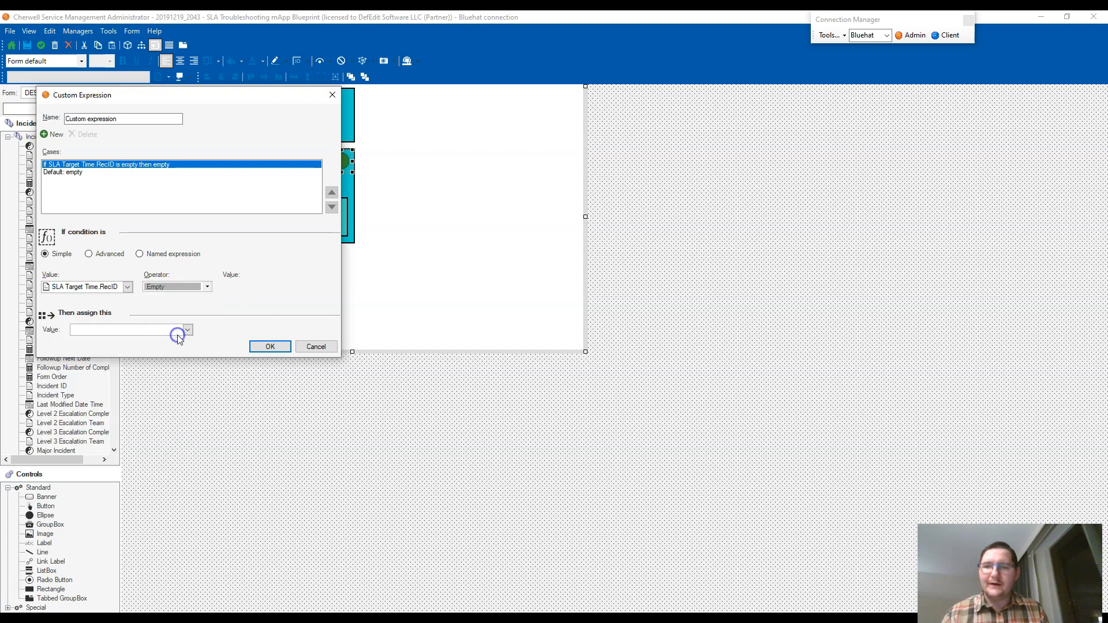
Open the Image Manager for the condition's assigned value and search all images for "warning"
{"action": "left_click", "coordinate": [187, 330]}
{"action": "scroll", "coordinate": [138, 415], "scroll_direction": "down", "scroll_amount": 10}
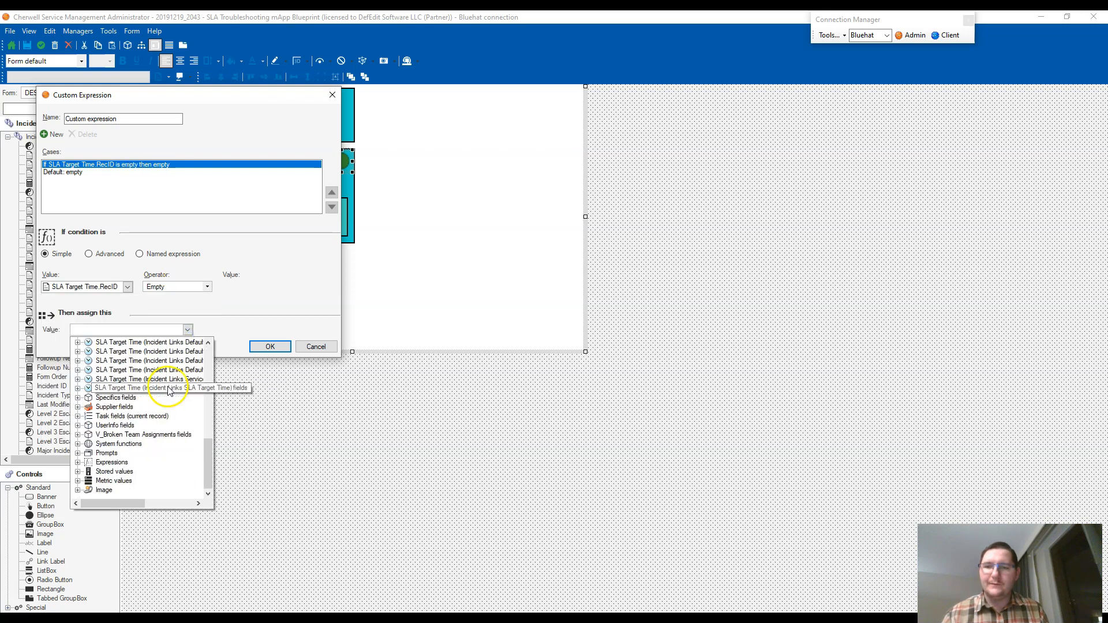
{"action": "double_click", "coordinate": [94, 490]}
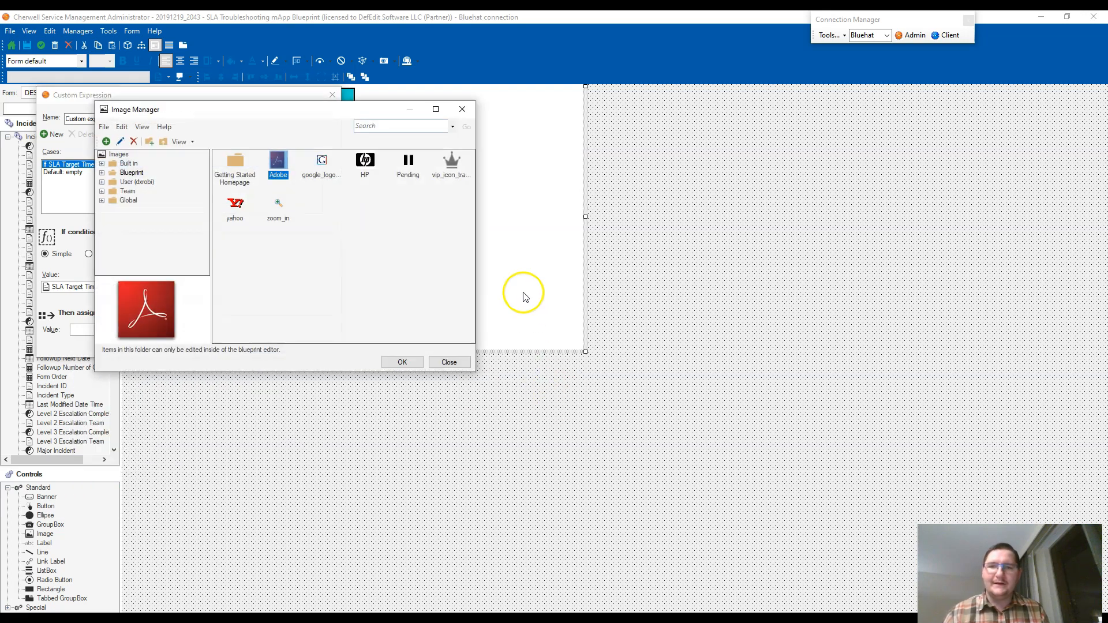
{"action": "left_click", "coordinate": [389, 128]}
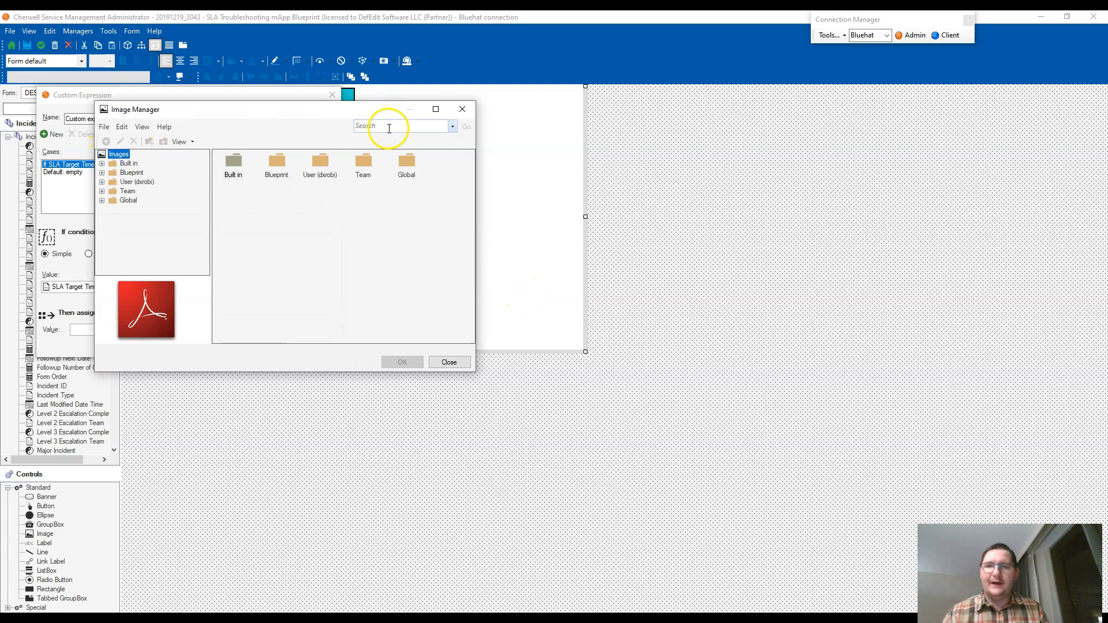
{"action": "type", "text": "warning"}
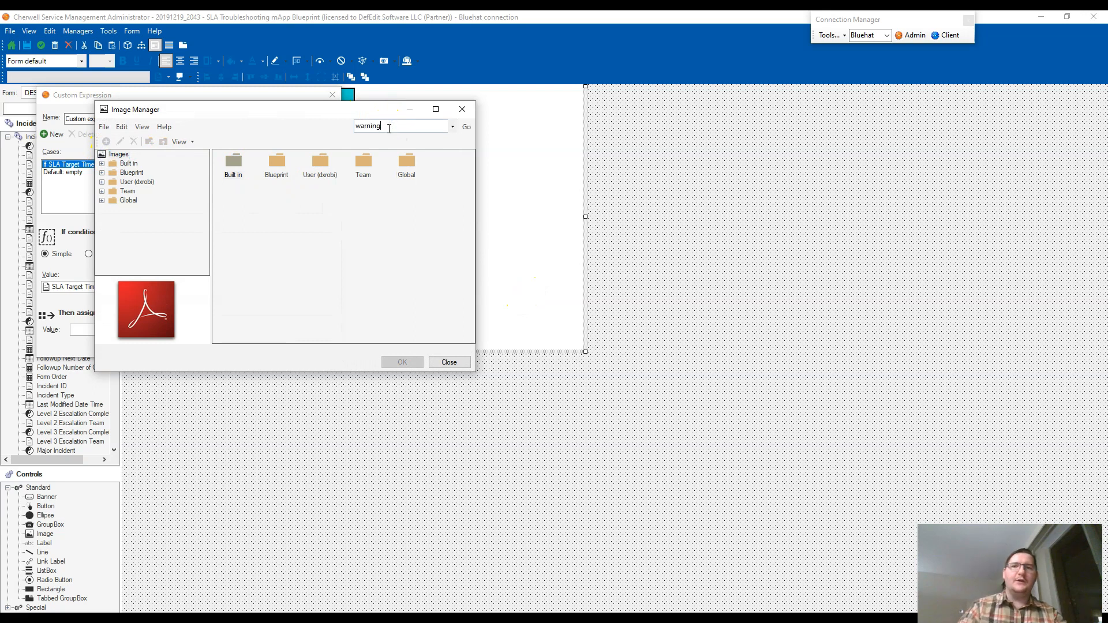
{"action": "key", "text": "Return"}
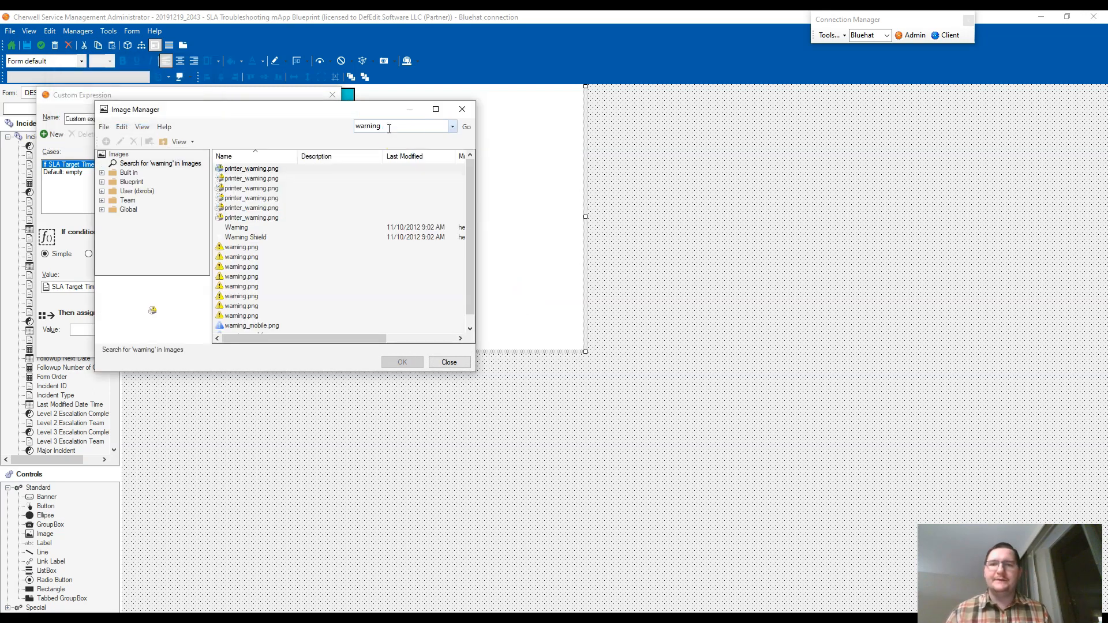
Preview the yellow warning.png variants, assign one to the empty RecID case, and apply the expression
{"action": "left_click", "coordinate": [254, 249]}
{"action": "left_click", "coordinate": [257, 264]}
{"action": "left_click", "coordinate": [252, 286]}
{"action": "left_click", "coordinate": [248, 297]}
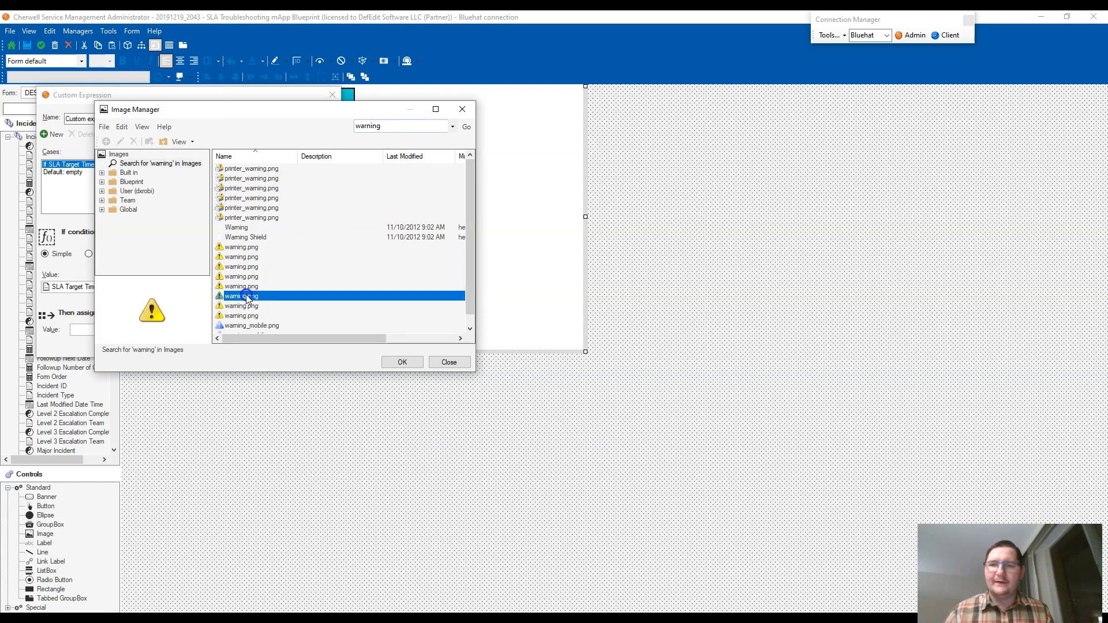
{"action": "double_click", "coordinate": [245, 306]}
{"action": "left_click", "coordinate": [261, 345]}
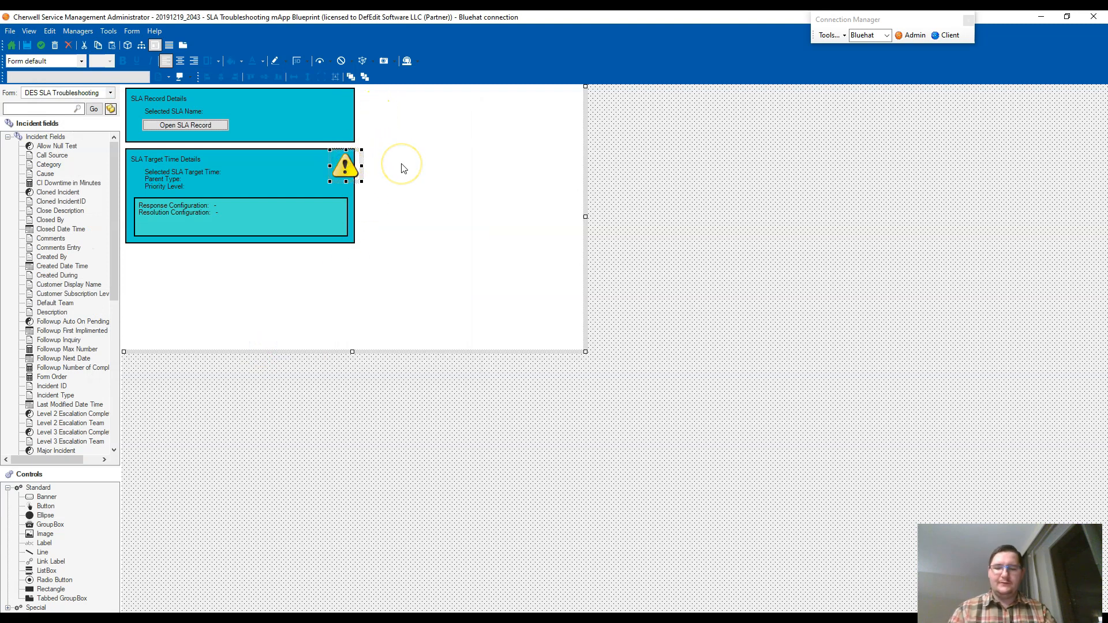
Nudge the warning image left so it fits inside the SLA Target Time Details box
{"action": "key", "text": "Left"}
{"action": "key", "text": "Left"}
{"action": "key", "text": "Left"}
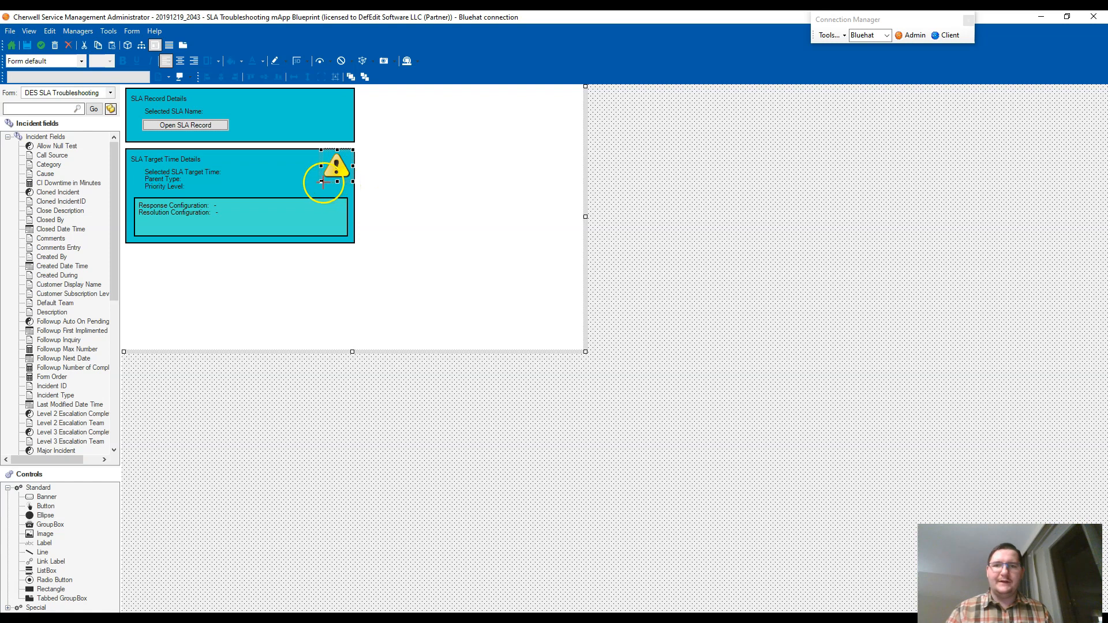
{"action": "left_click", "coordinate": [426, 190]}
Duplicate the warning image and move the copy straight up into the upper-right corner of the SLA Record Details box
{"action": "left_click", "coordinate": [342, 168]}
{"action": "left_click", "coordinate": [342, 168]}
{"action": "left_click", "coordinate": [395, 150]}
{"action": "left_click", "coordinate": [408, 188]}
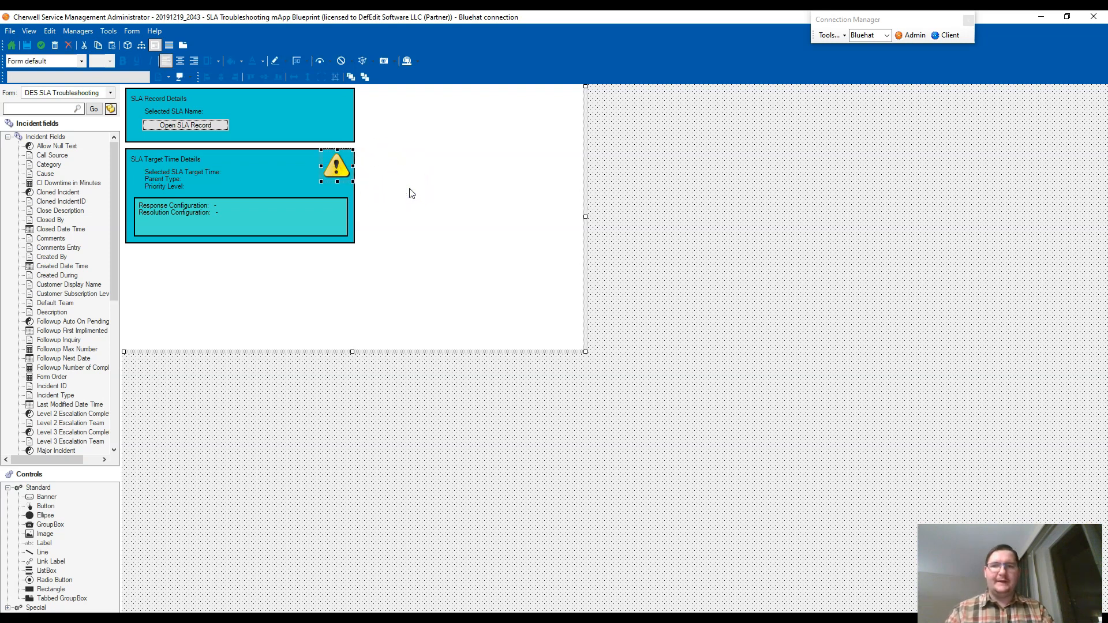
{"action": "key", "text": "Up"}
{"action": "key", "text": "Up"}
{"action": "key", "text": "Up"}
{"action": "key", "text": "Up"}
{"action": "key", "text": "Up"}
{"action": "key", "text": "Up"}
{"action": "key", "text": "Up"}
{"action": "key", "text": "Up"}
{"action": "key", "text": "Up"}
{"action": "key", "text": "Up"}
{"action": "key", "text": "Up"}
{"action": "key", "text": "Up"}
{"action": "key", "text": "Up"}
{"action": "key", "text": "Up"}
{"action": "key", "text": "Up"}
{"action": "key", "text": "Up"}
{"action": "key", "text": "Up"}
{"action": "key", "text": "Up"}
{"action": "key", "text": "Up"}
{"action": "key", "text": "Up"}
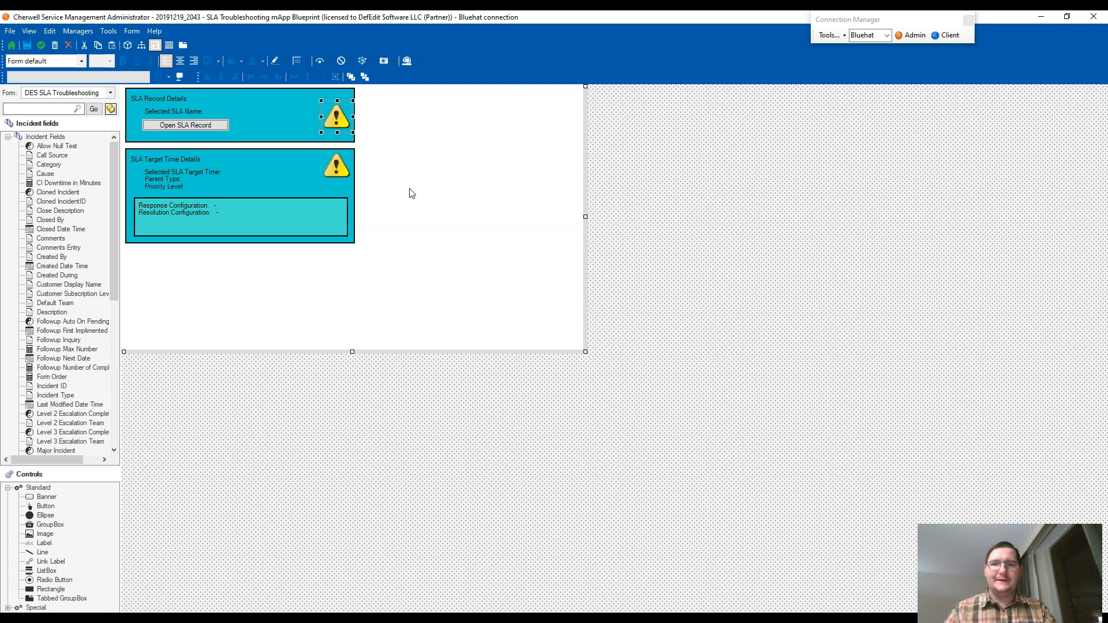
{"action": "key", "text": "Down"}
{"action": "key", "text": "Down"}
{"action": "key", "text": "Up"}
Change the copied warning image's condition to check whether the RecID from SLA (Incident Links SLA) is empty
{"action": "left_click", "coordinate": [339, 110]}
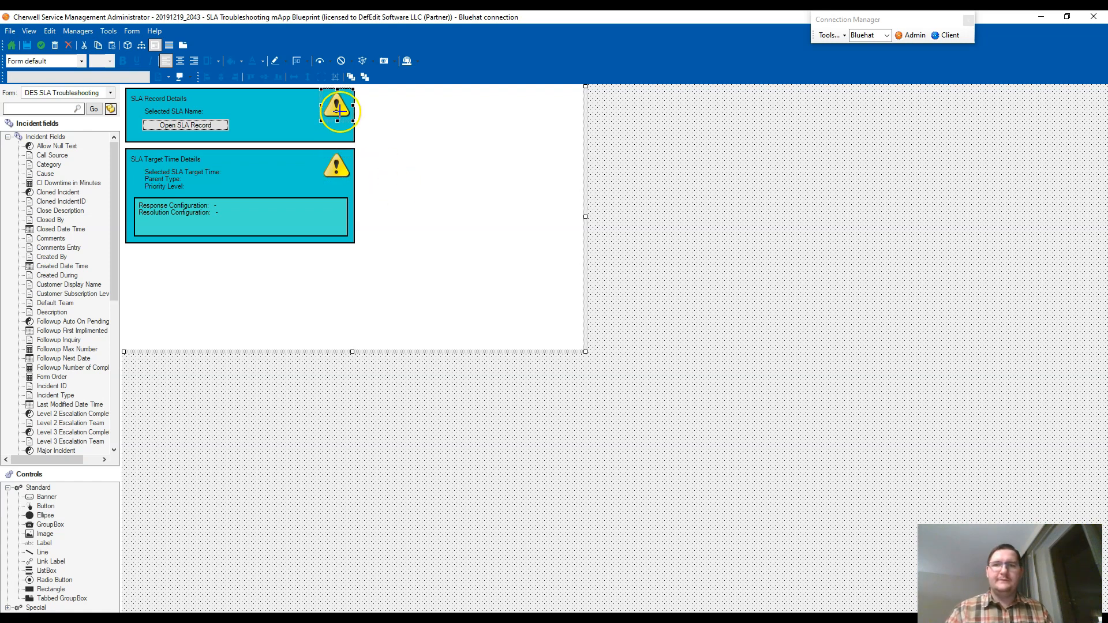
{"action": "left_click", "coordinate": [325, 61]}
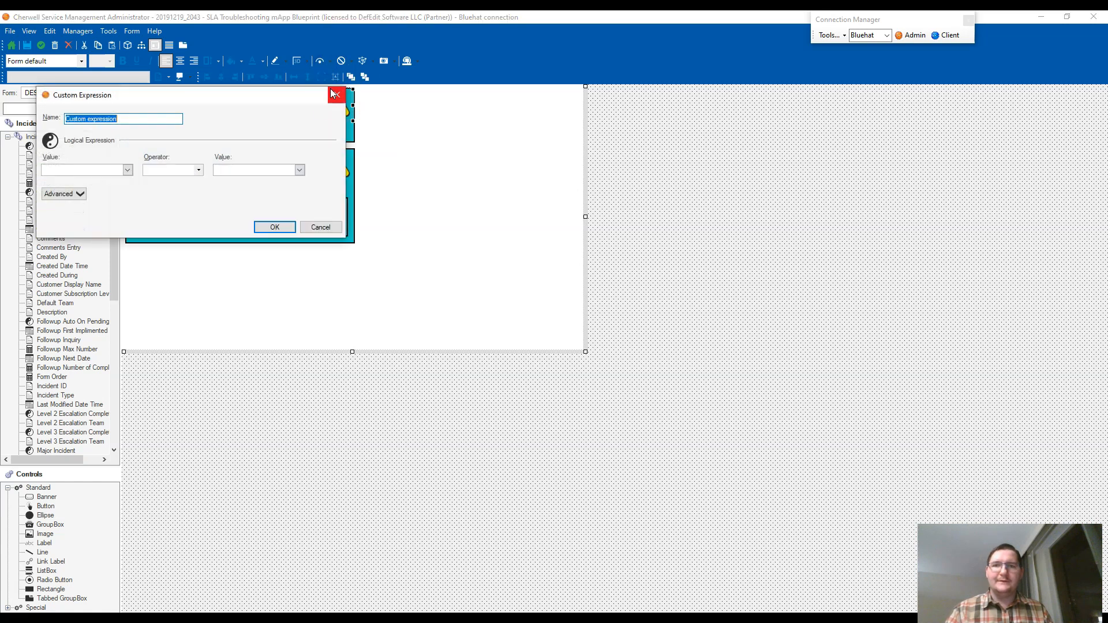
{"action": "left_click", "coordinate": [389, 61]}
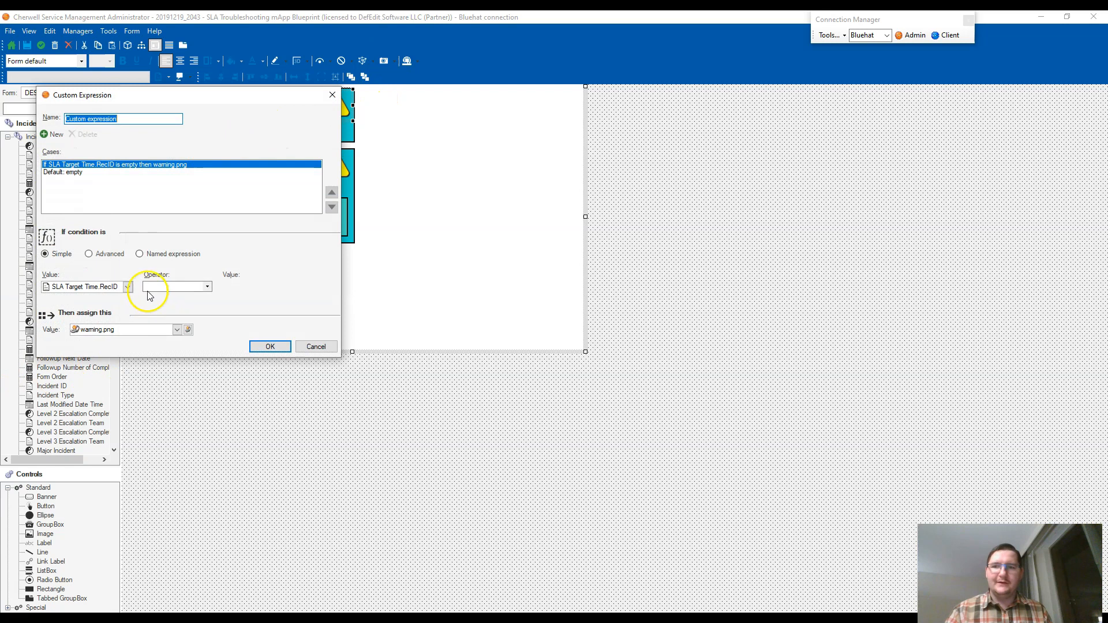
{"action": "left_click", "coordinate": [128, 287]}
{"action": "scroll", "coordinate": [90, 384], "scroll_direction": "down", "scroll_amount": 6}
{"action": "double_click", "coordinate": [89, 339]}
{"action": "scroll", "coordinate": [88, 341], "scroll_direction": "up", "scroll_amount": 4}
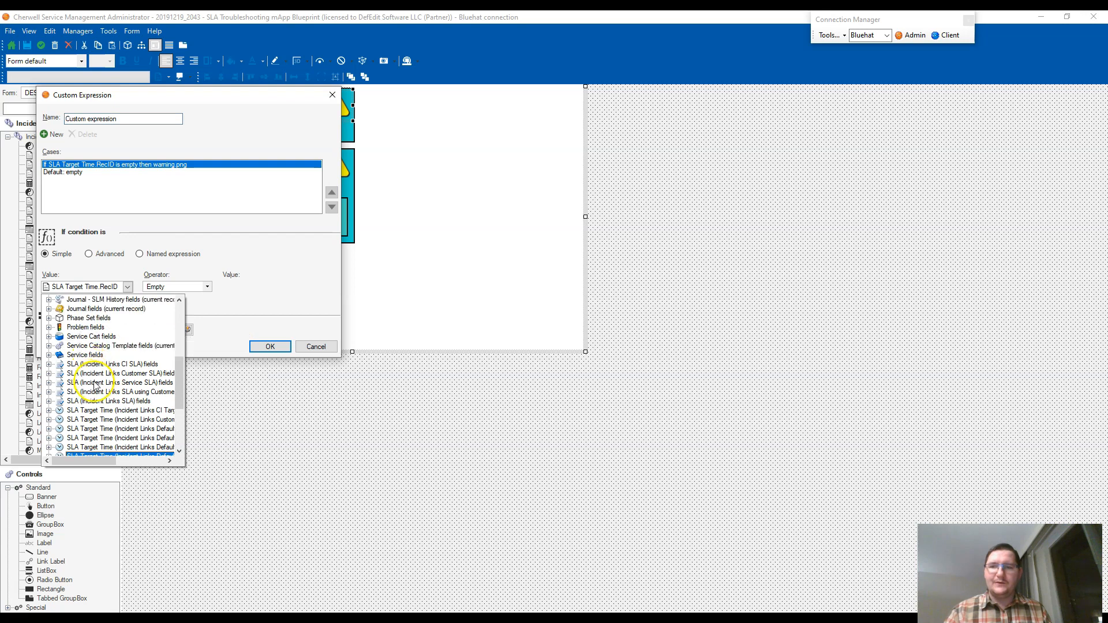
{"action": "double_click", "coordinate": [115, 401]}
{"action": "scroll", "coordinate": [116, 406], "scroll_direction": "down", "scroll_amount": 5}
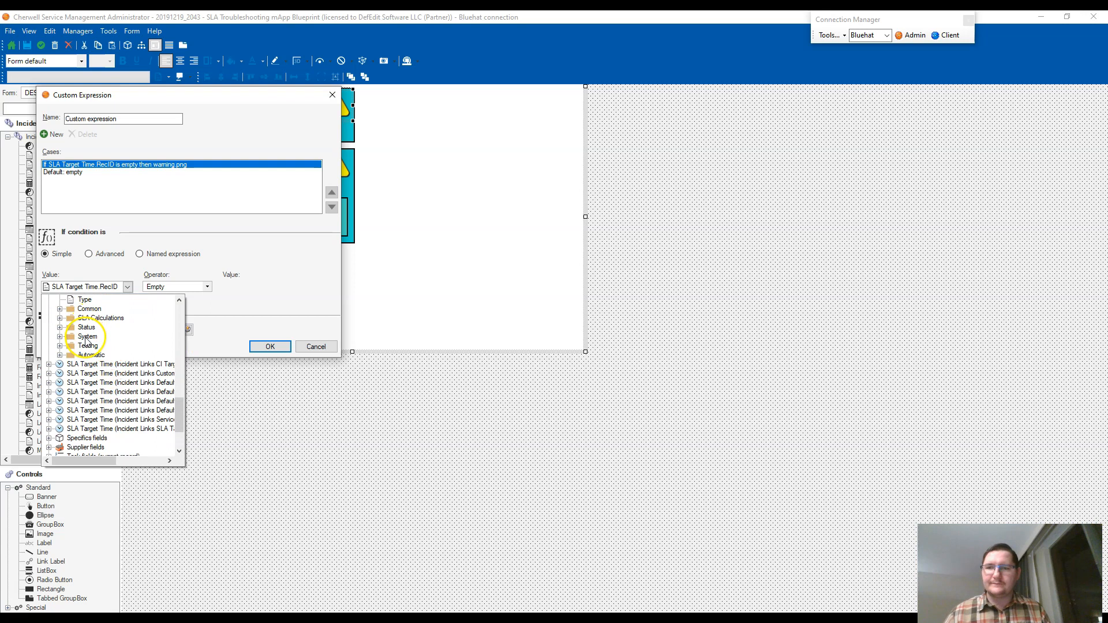
{"action": "double_click", "coordinate": [86, 337]}
{"action": "left_click", "coordinate": [97, 410]}
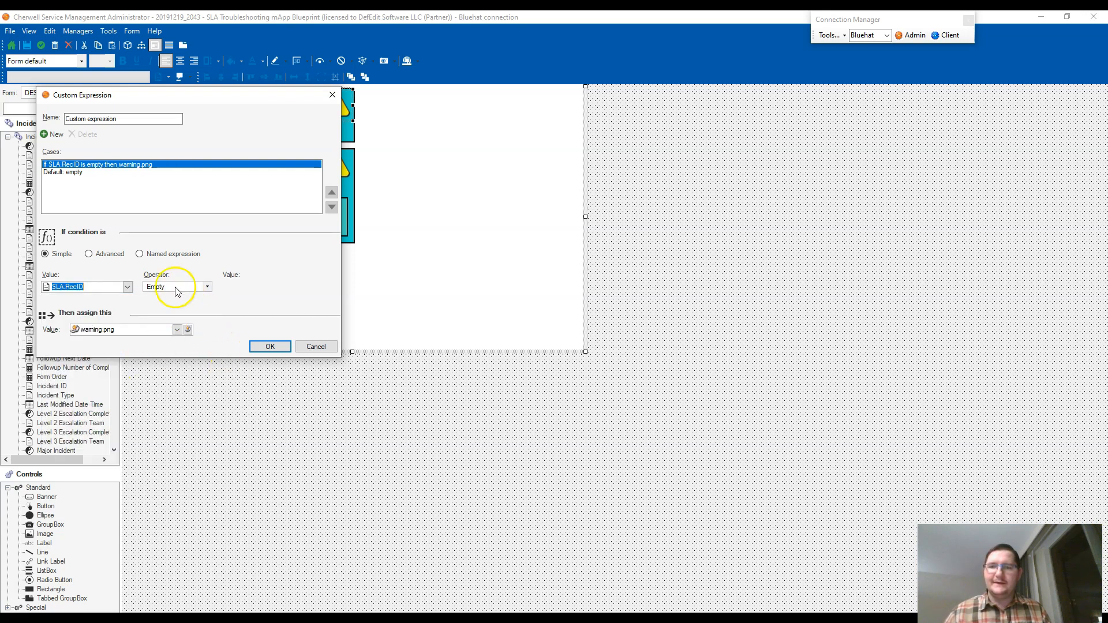
{"action": "left_click", "coordinate": [270, 347]}
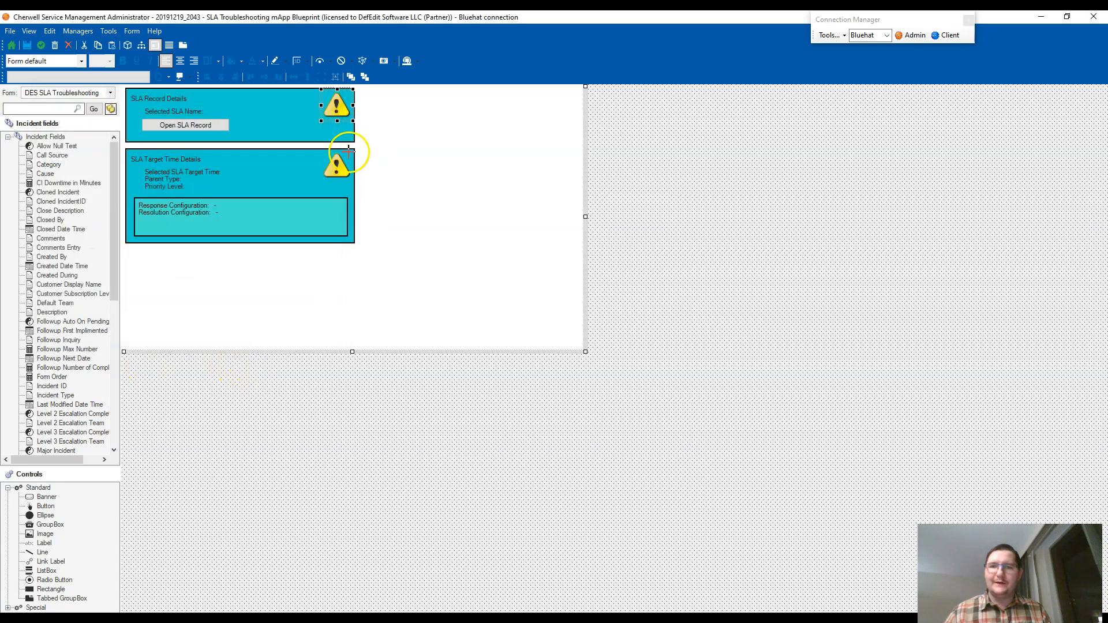
Check the image expression of the warning image in the SLA Target Time Details box
{"action": "left_click", "coordinate": [385, 58]}
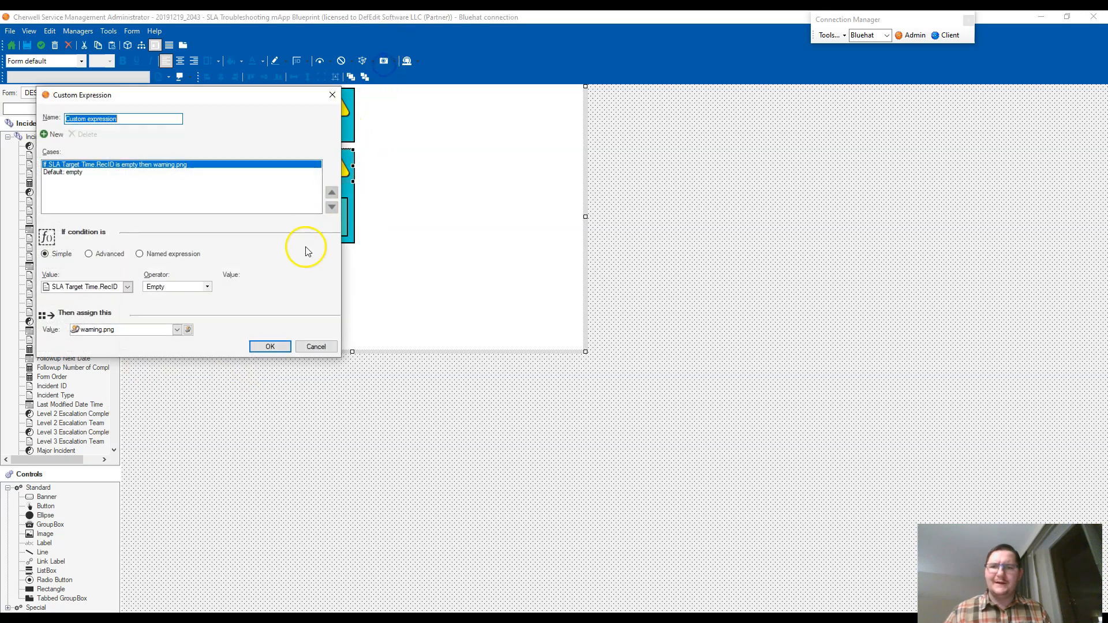
{"action": "left_click", "coordinate": [261, 346]}
{"action": "left_click", "coordinate": [416, 157]}
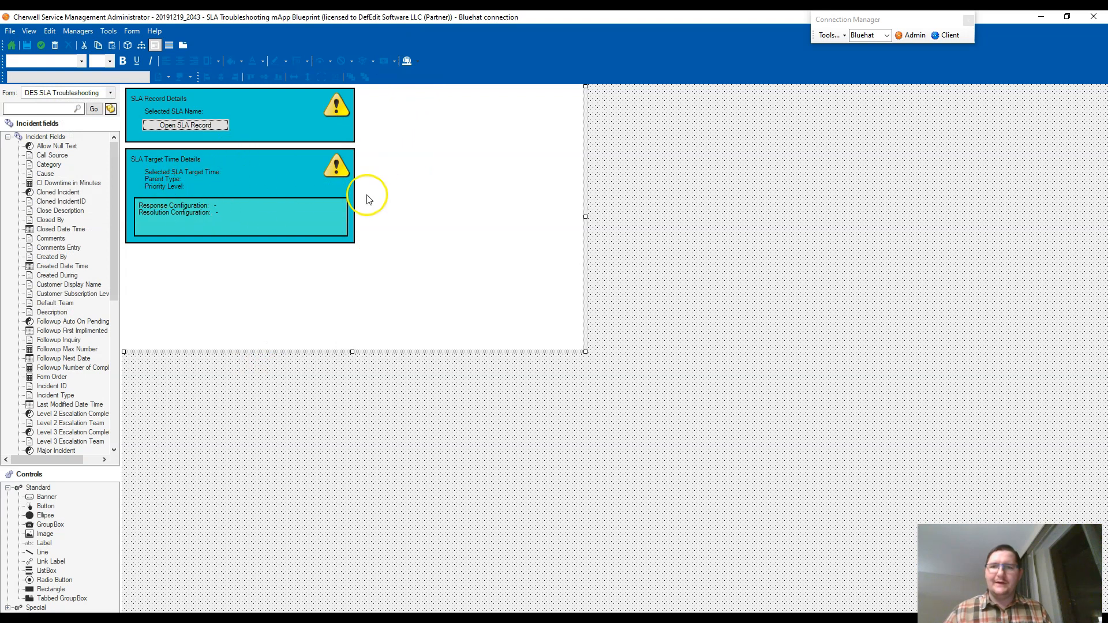
Add the Incident Type field with its label to the form, just below the SLA Target Time Details box
{"action": "left_click", "coordinate": [257, 247]}
{"action": "left_click", "coordinate": [179, 186]}
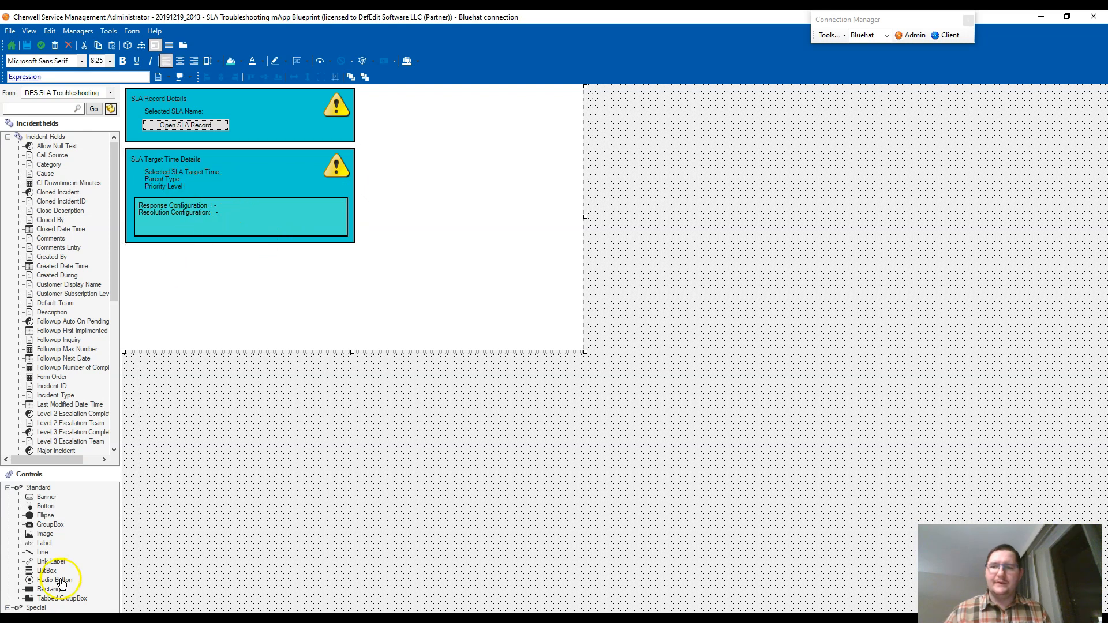
{"action": "scroll", "coordinate": [49, 225], "scroll_direction": "down", "scroll_amount": 10}
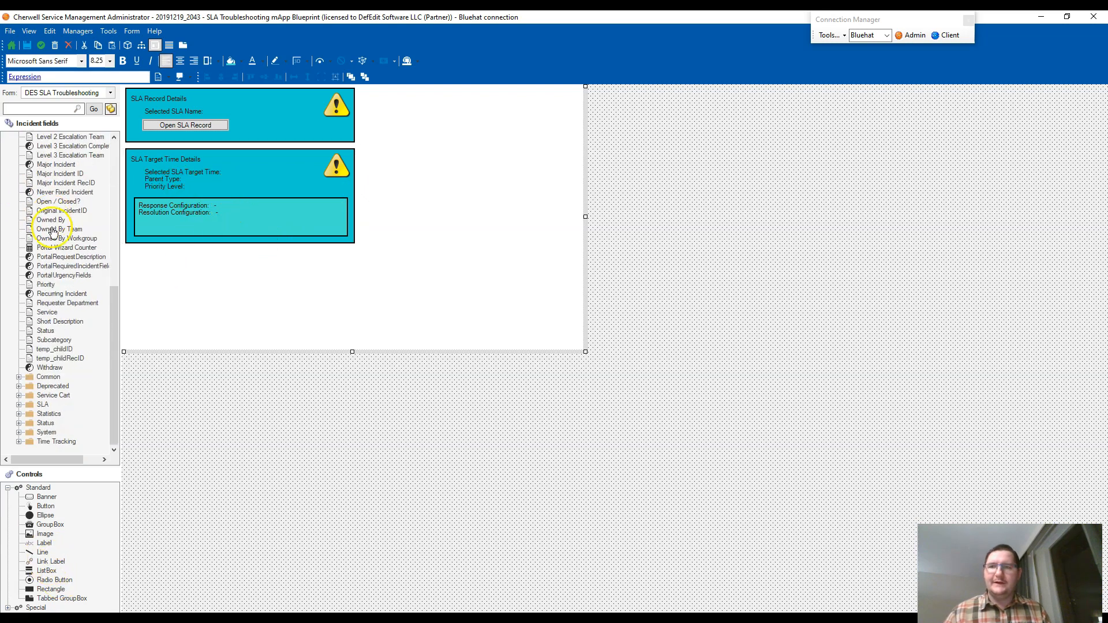
{"action": "scroll", "coordinate": [44, 231], "scroll_direction": "up", "scroll_amount": 7}
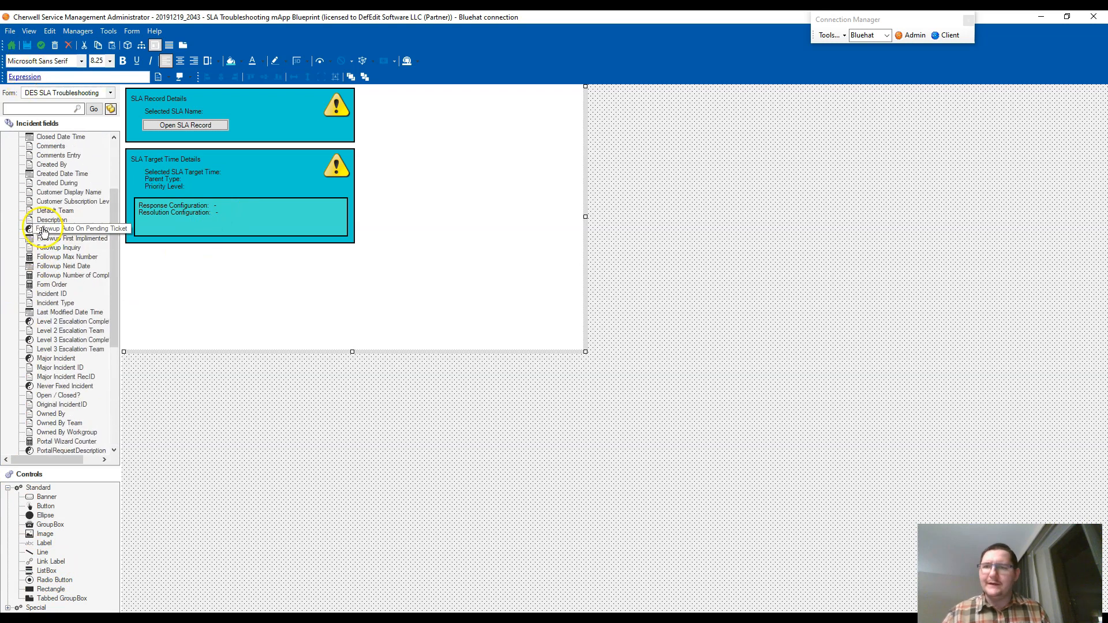
{"action": "left_click_drag", "start_coordinate": [51, 293], "coordinate": [133, 257]}
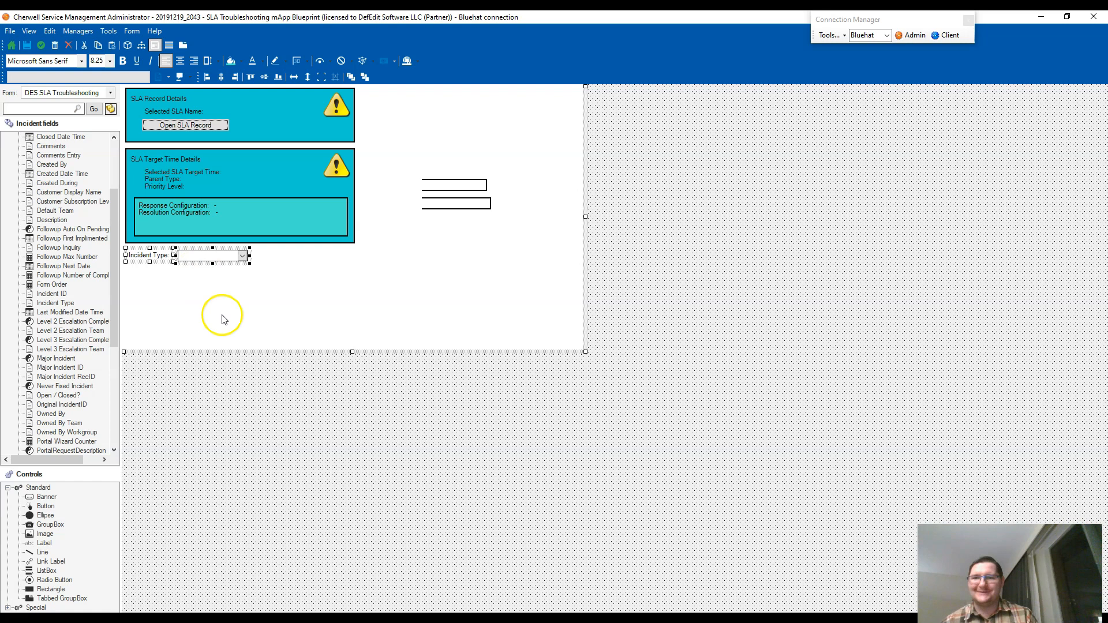
{"action": "left_click", "coordinate": [205, 284]}
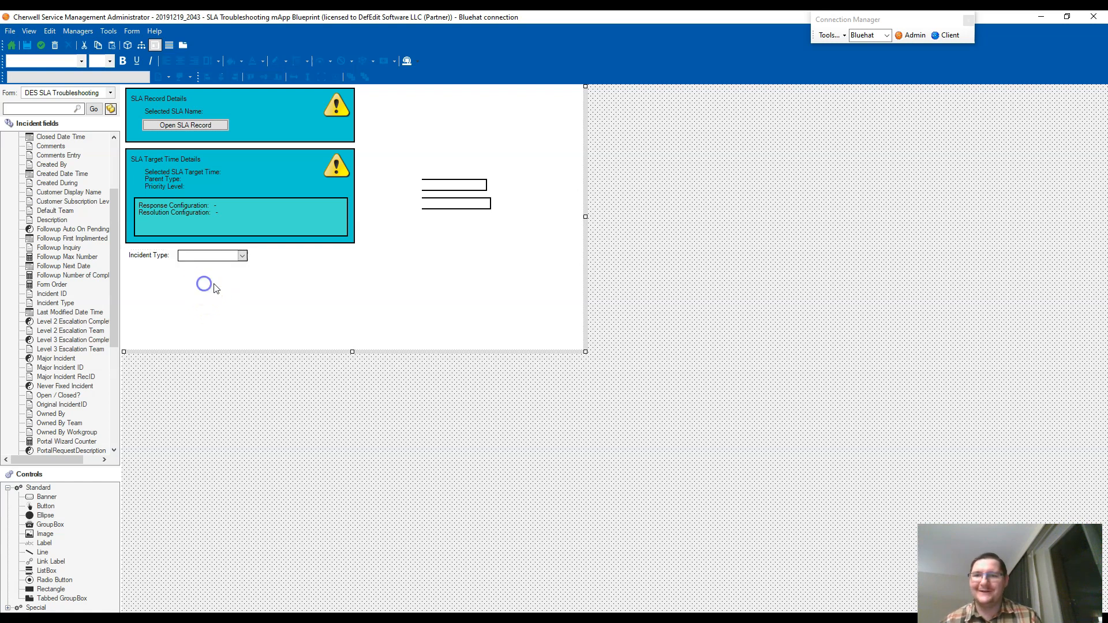
Add the Priority field with its label to the form, just below the Incident Type field
{"action": "scroll", "coordinate": [57, 277], "scroll_direction": "down", "scroll_amount": 5}
{"action": "left_click", "coordinate": [45, 340]}
{"action": "left_click_drag", "start_coordinate": [45, 345], "coordinate": [185, 275]}
{"action": "left_click", "coordinate": [183, 279]}
{"action": "left_click", "coordinate": [192, 309]}
Left-align the Priority box with the Incident Type box and narrow the form to just beyond the SLA boxes
{"action": "left_click", "coordinate": [196, 275]}
{"action": "left_click", "coordinate": [200, 255], "text": "ctrl"}
{"action": "left_click", "coordinate": [208, 76]}
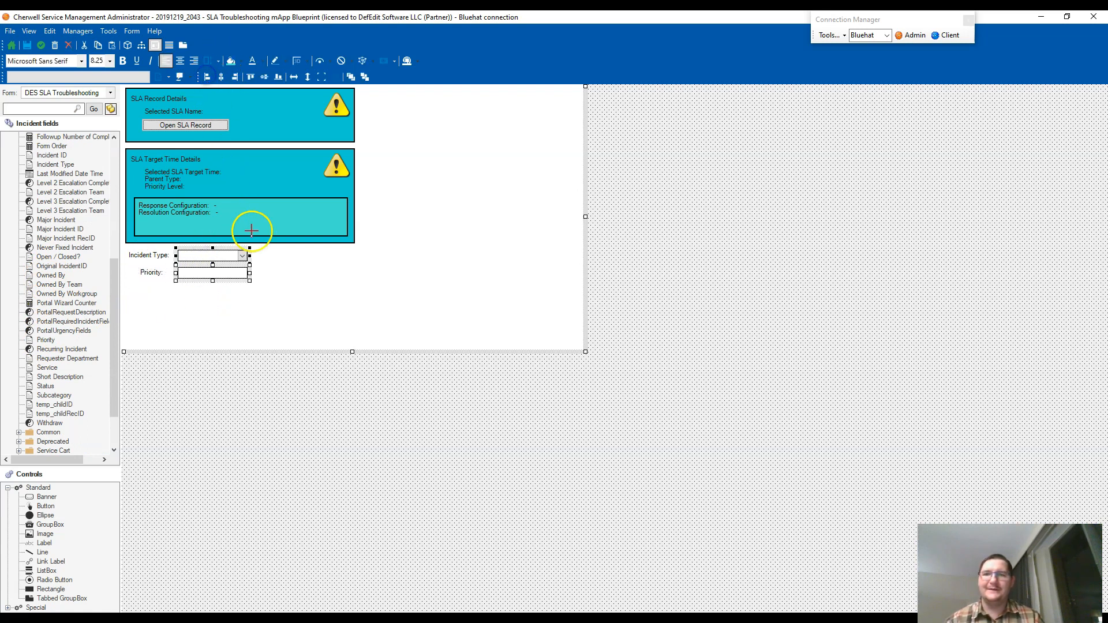
{"action": "left_click", "coordinate": [348, 281]}
{"action": "left_click_drag", "start_coordinate": [587, 193], "coordinate": [373, 170]}
{"action": "left_click", "coordinate": [280, 308]}
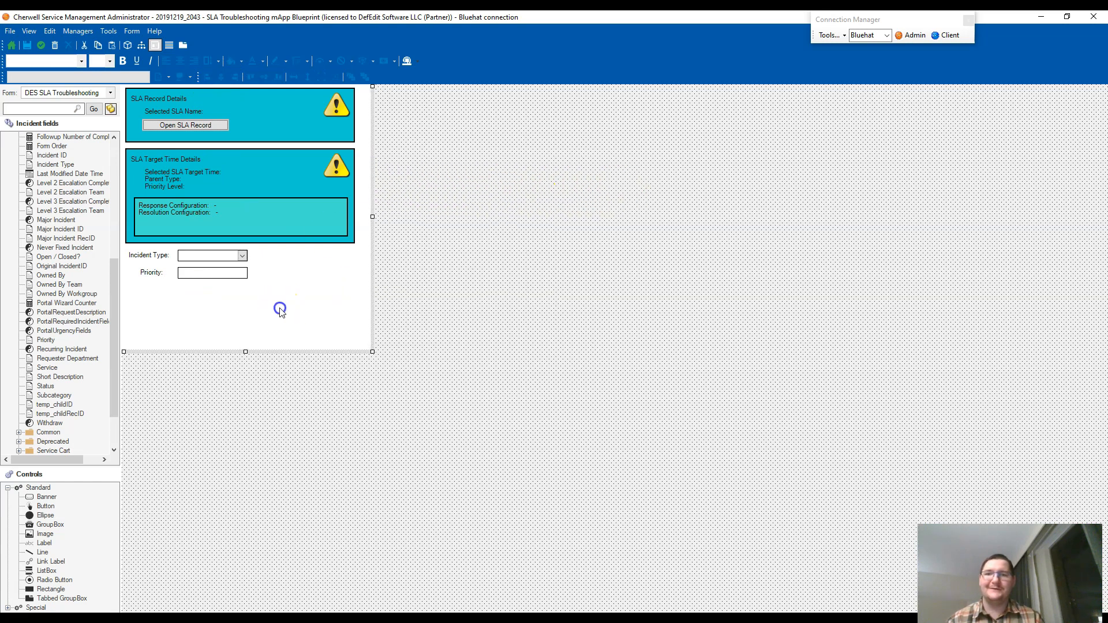
Left-align the Priority label with the Incident Type label and move the Priority row slightly up toward it
{"action": "left_click", "coordinate": [147, 272]}
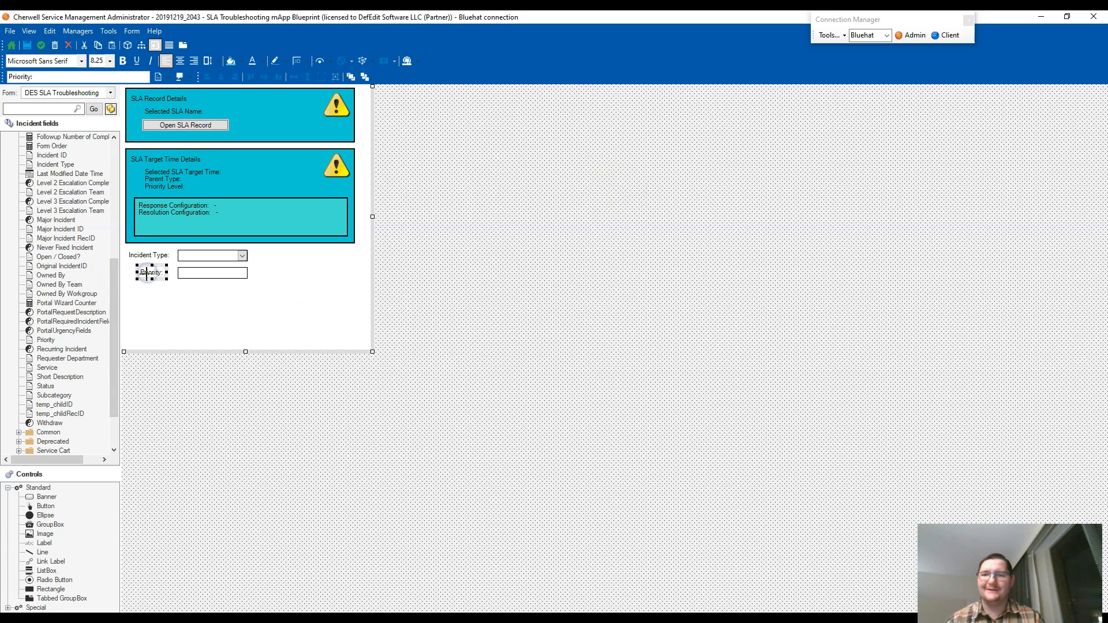
{"action": "left_click", "coordinate": [146, 256], "text": "ctrl"}
{"action": "left_click", "coordinate": [207, 77]}
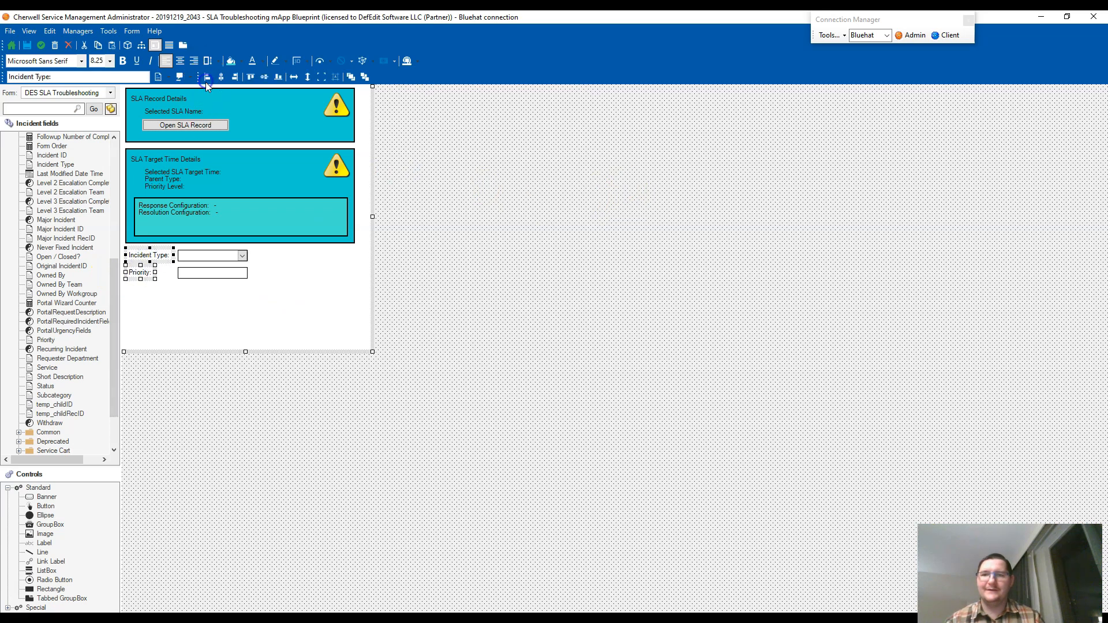
{"action": "left_click", "coordinate": [300, 302]}
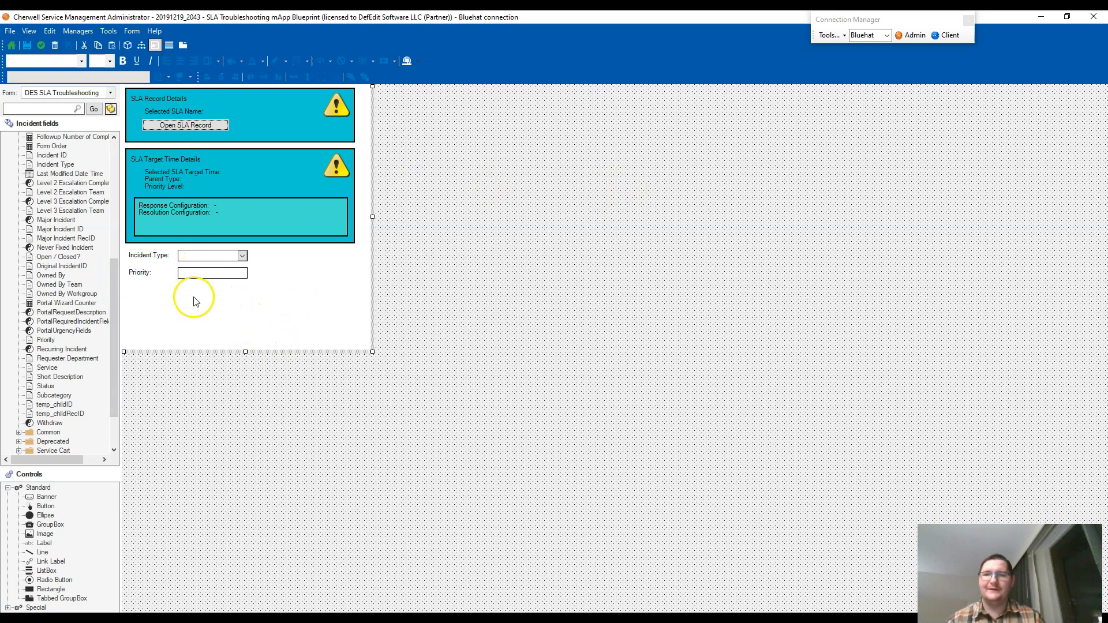
{"action": "left_click_drag", "start_coordinate": [133, 271], "coordinate": [130, 269]}
{"action": "left_click", "coordinate": [200, 319]}
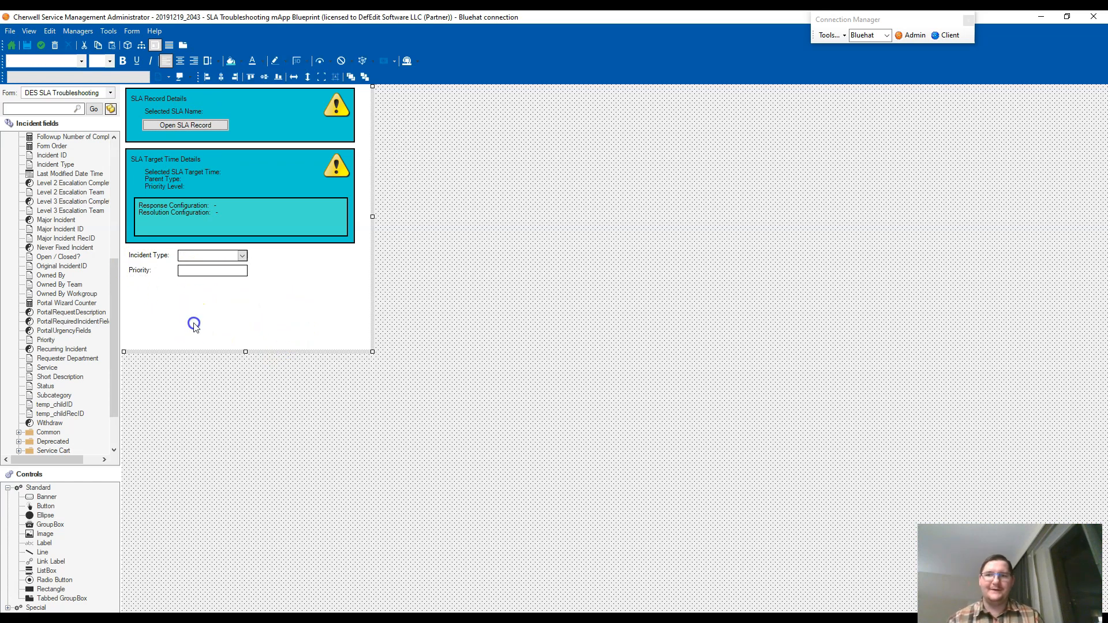
{"action": "left_click", "coordinate": [340, 174]}
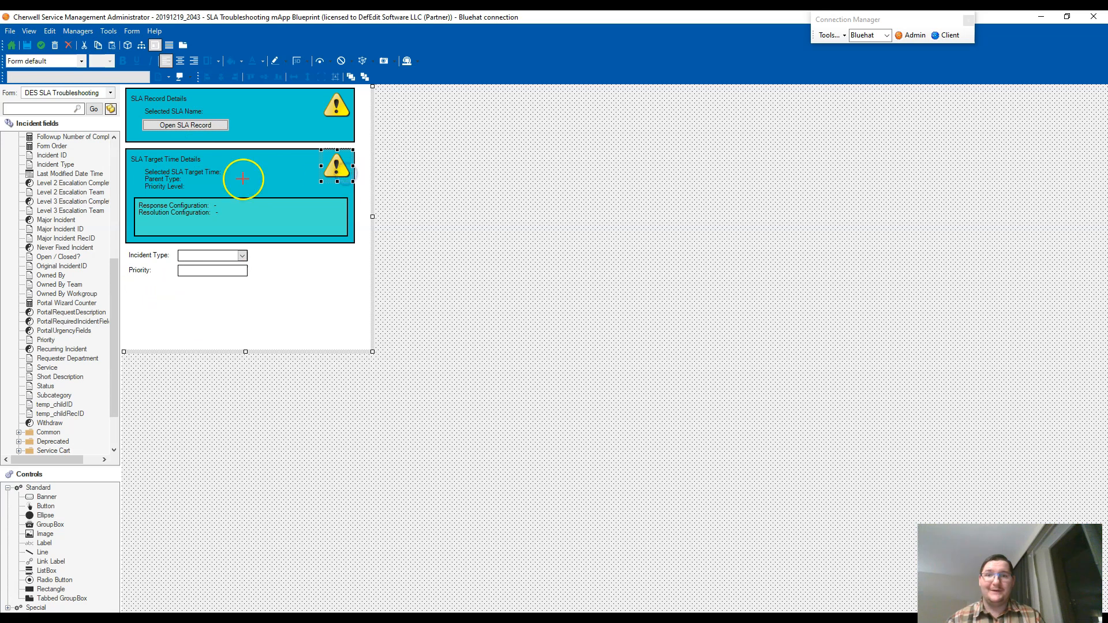
{"action": "left_click", "coordinate": [152, 255]}
{"action": "left_click", "coordinate": [196, 258]}
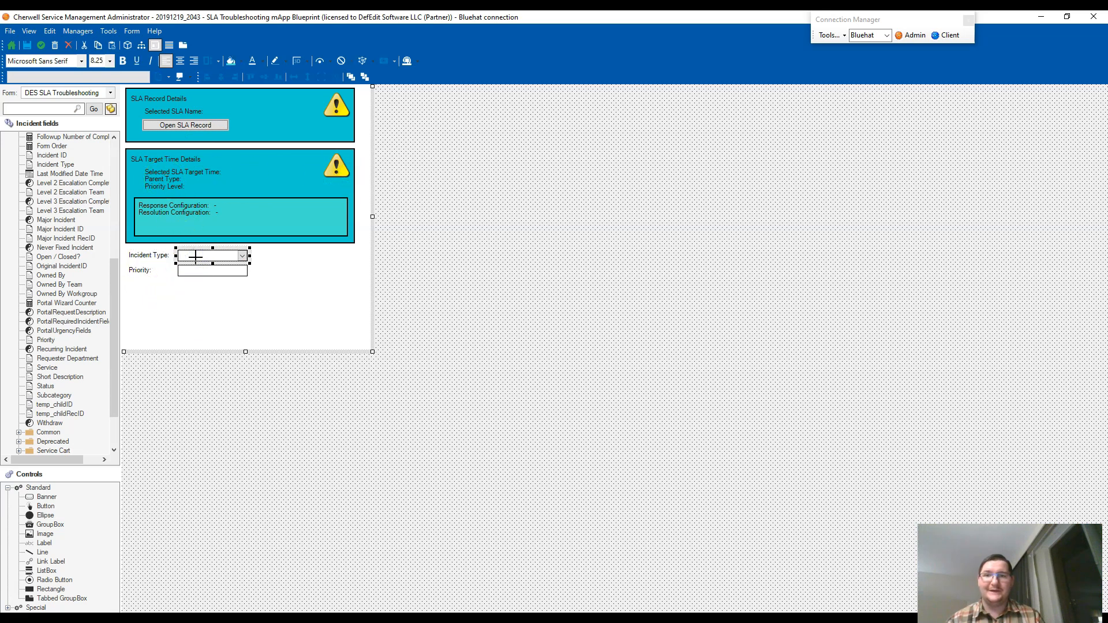
{"action": "left_click", "coordinate": [193, 307]}
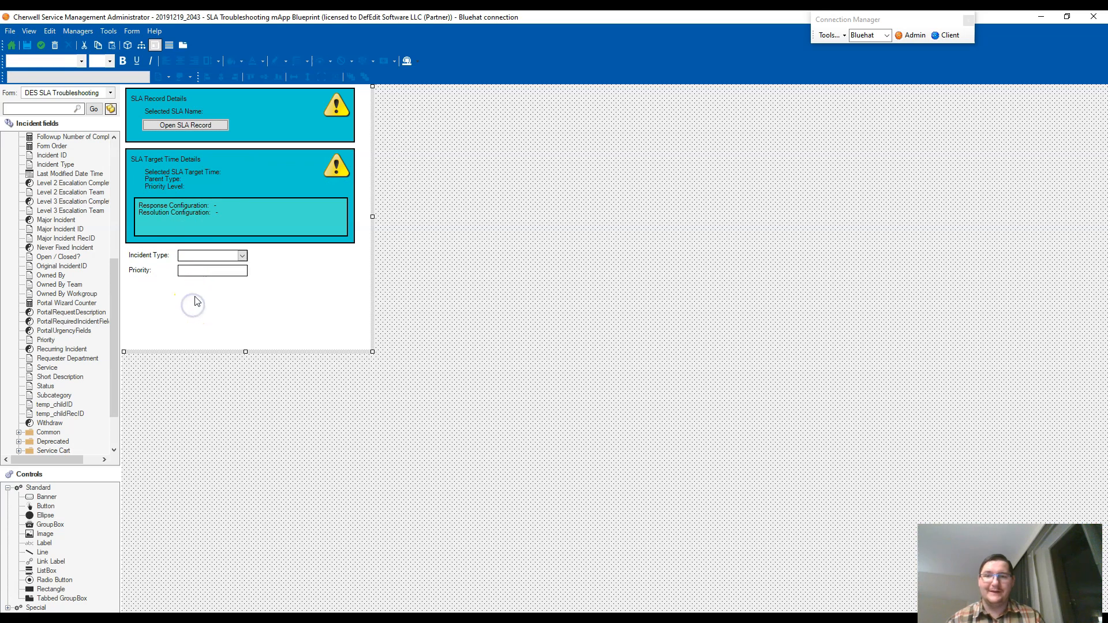
{"action": "left_click", "coordinate": [199, 268]}
{"action": "left_click", "coordinate": [198, 254]}
{"action": "left_click", "coordinate": [200, 283]}
{"action": "left_click", "coordinate": [201, 271]}
{"action": "left_click", "coordinate": [293, 281]}
{"action": "left_click", "coordinate": [339, 99]}
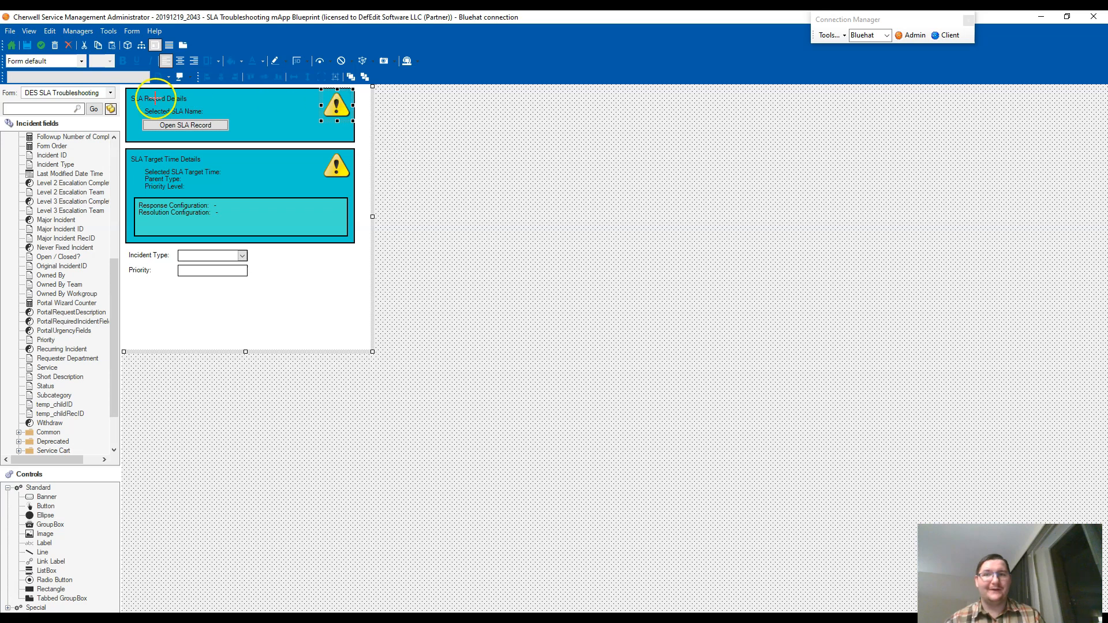
Save the form, return to the object manager, and start publishing the Blueprint, accepting the conflict resolution
{"action": "left_click", "coordinate": [27, 46]}
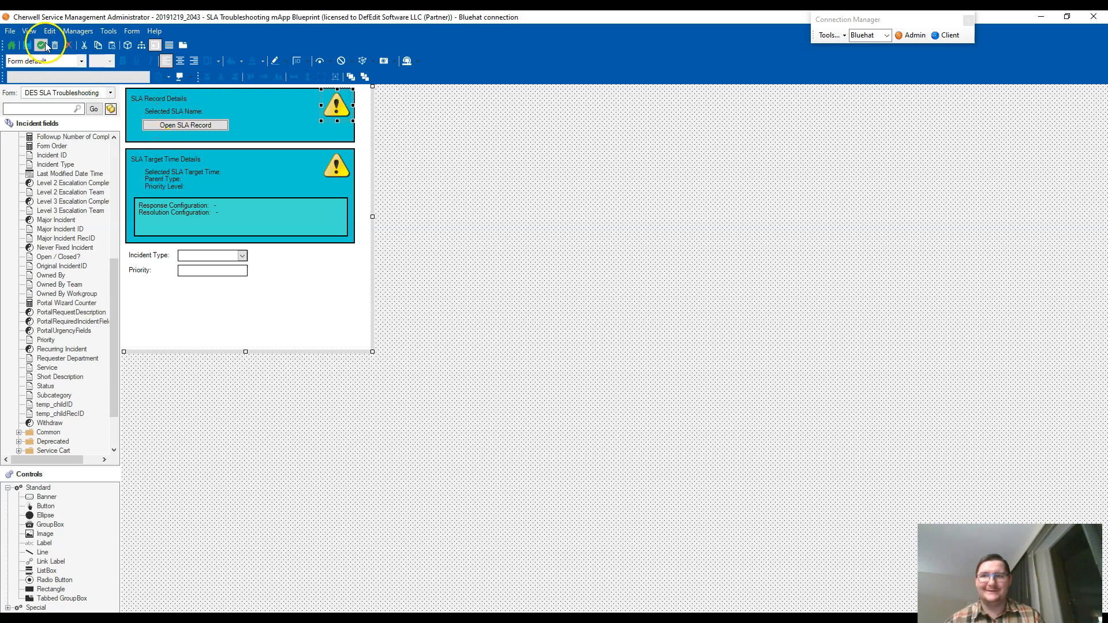
{"action": "left_click", "coordinate": [12, 47]}
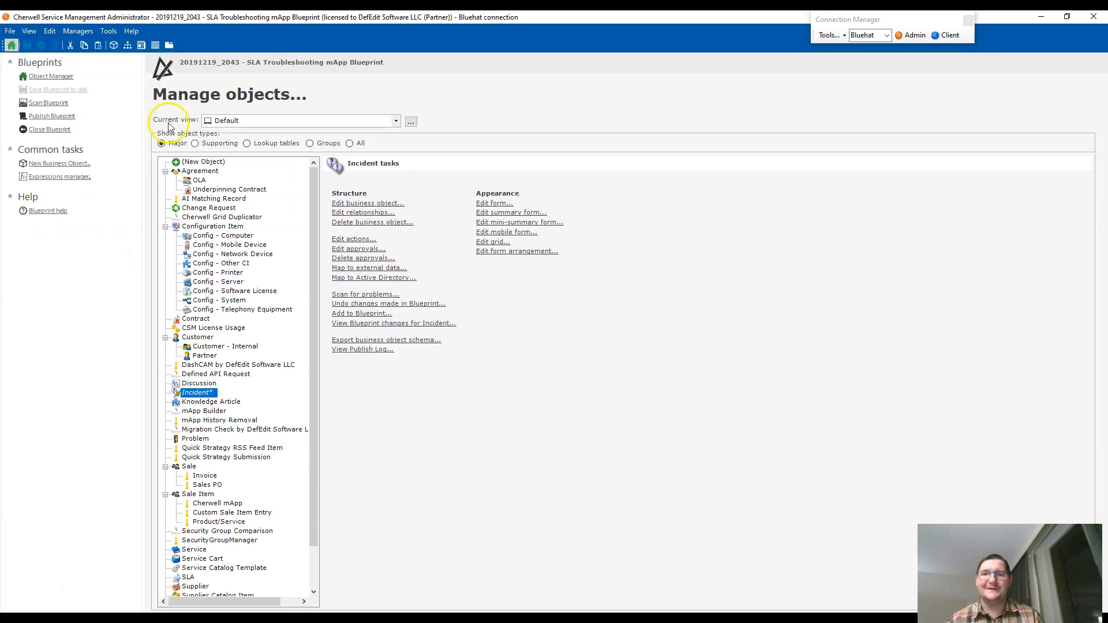
{"action": "left_click", "coordinate": [66, 120]}
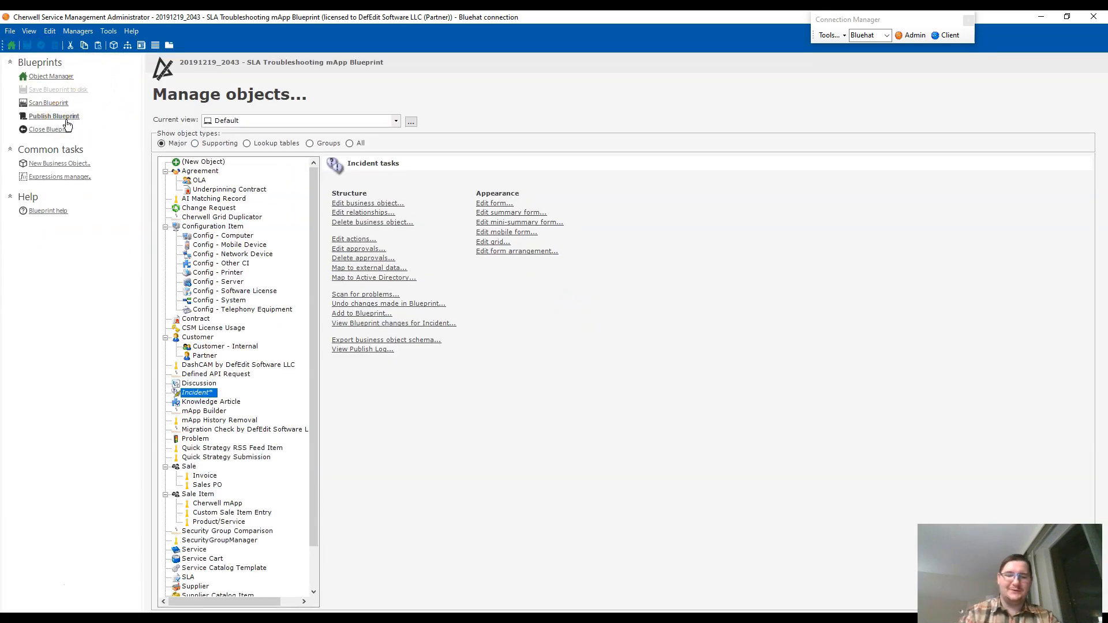
{"action": "key", "text": "Return"}
{"action": "key", "text": "Return"}
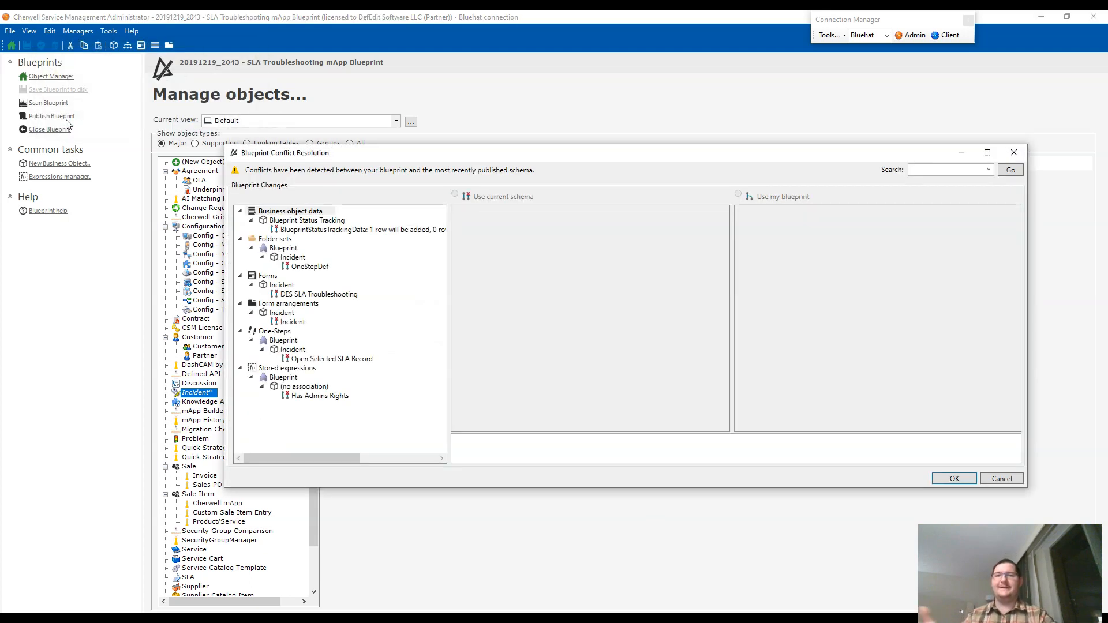
{"action": "key", "text": "Return"}
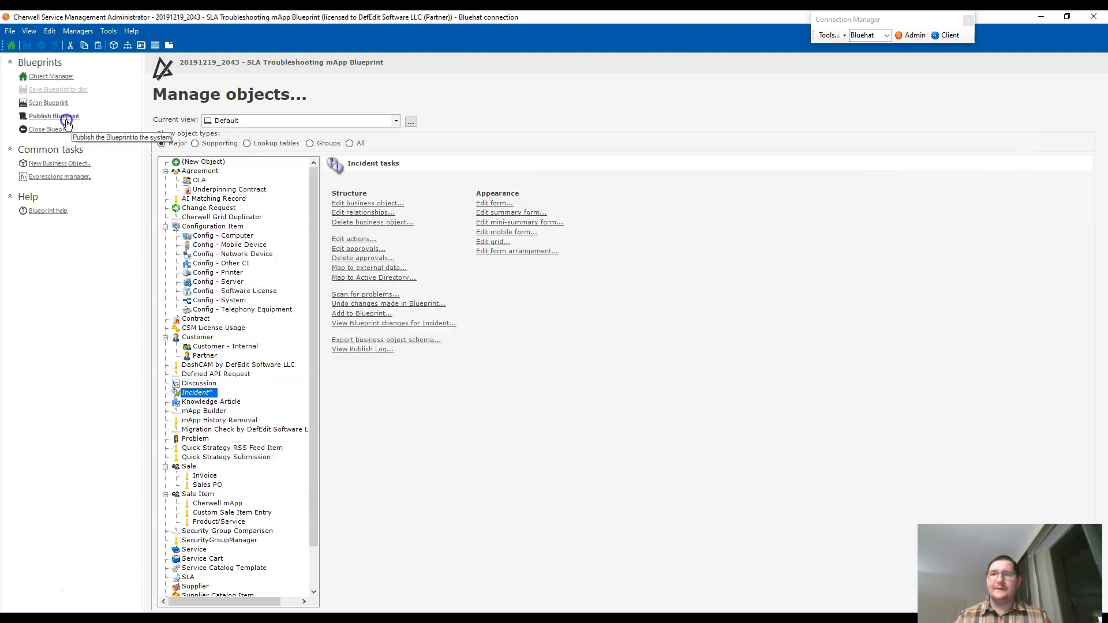
Publish the Blueprint with a rollback Blueprint and conflicts ignored
{"action": "left_click", "coordinate": [55, 116]}
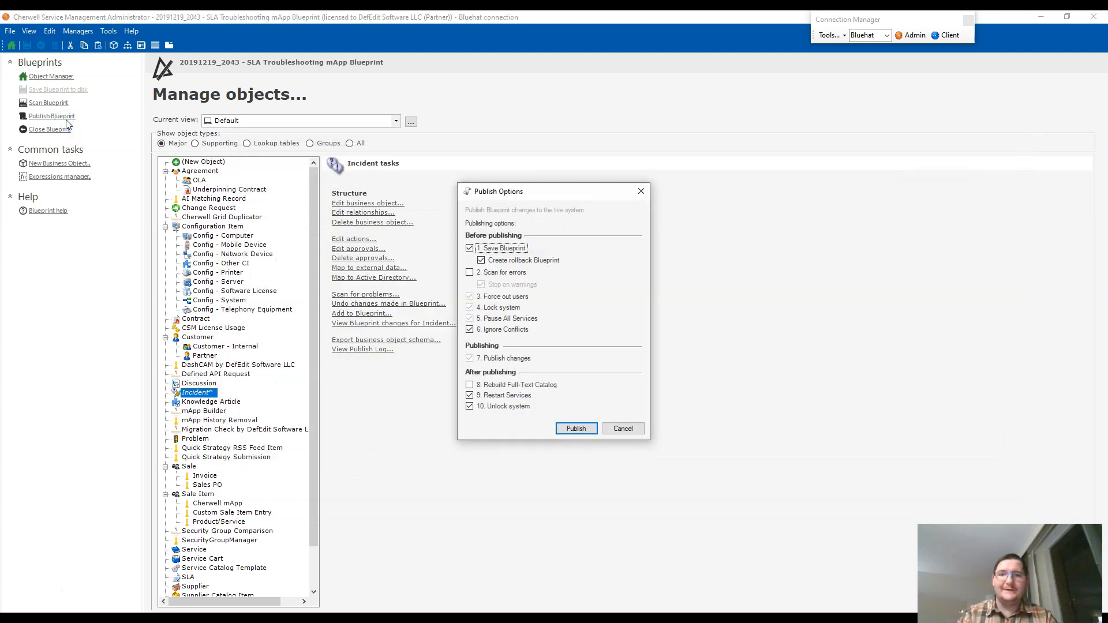
{"action": "key", "text": "Return"}
{"action": "key", "text": "Return"}
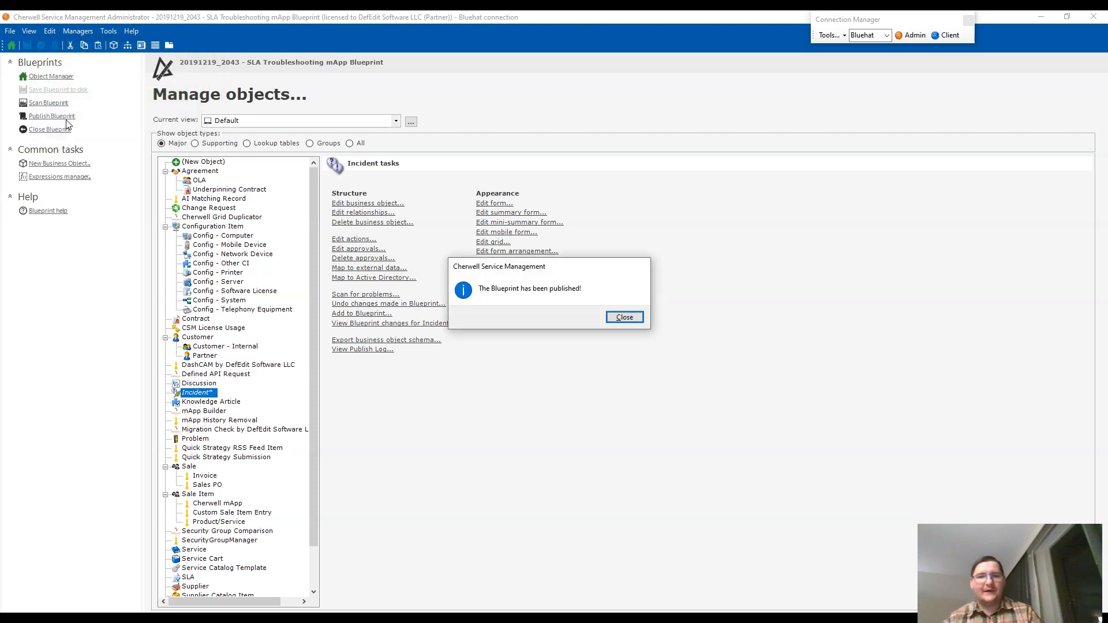
{"action": "key", "text": "Return"}
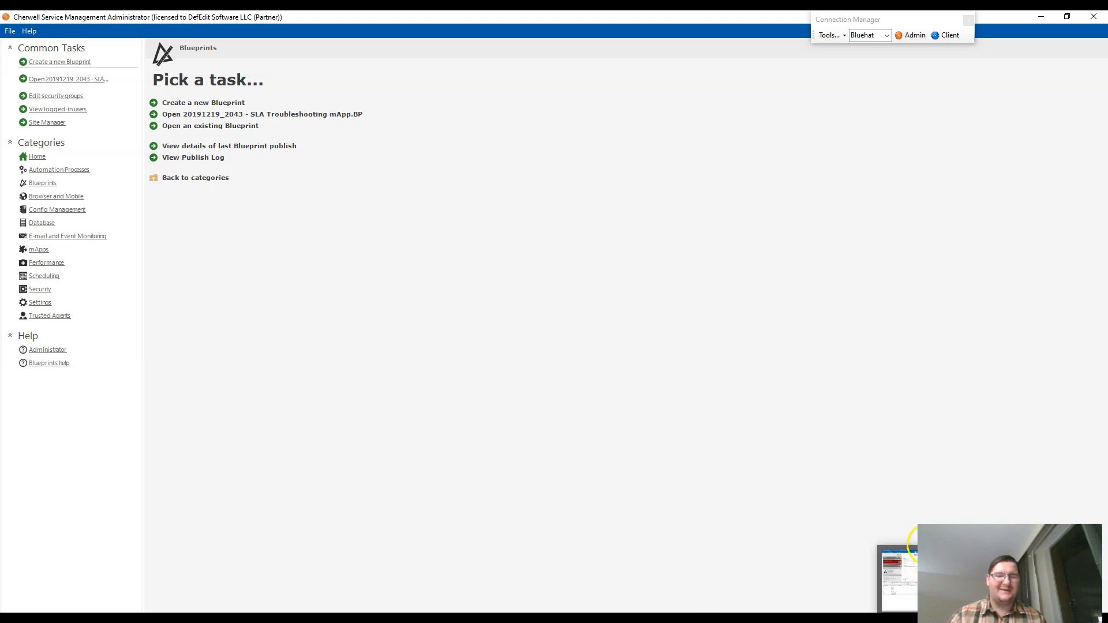
Create a new mApp and start adding the Incident business object to it with medium importance
{"action": "left_click", "coordinate": [41, 251]}
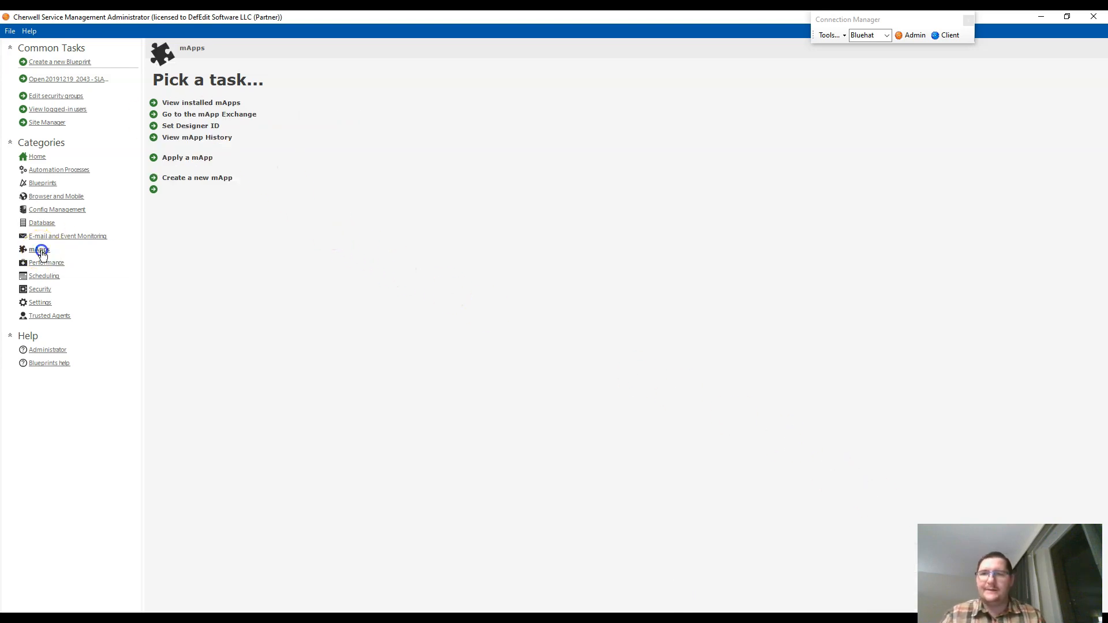
{"action": "left_click", "coordinate": [179, 177]}
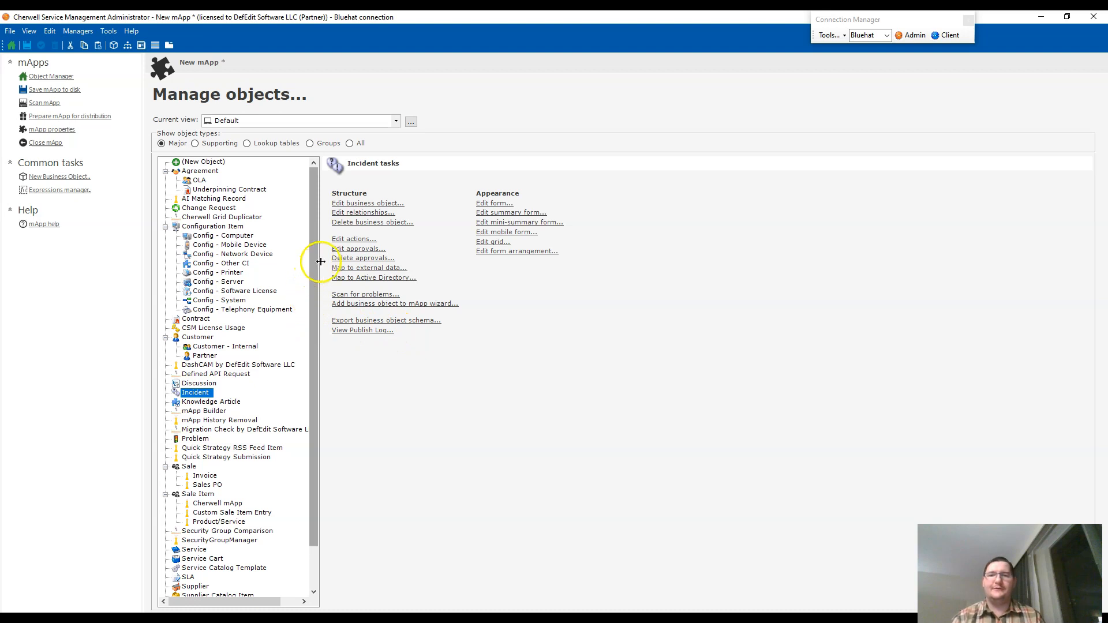
{"action": "left_click", "coordinate": [376, 304]}
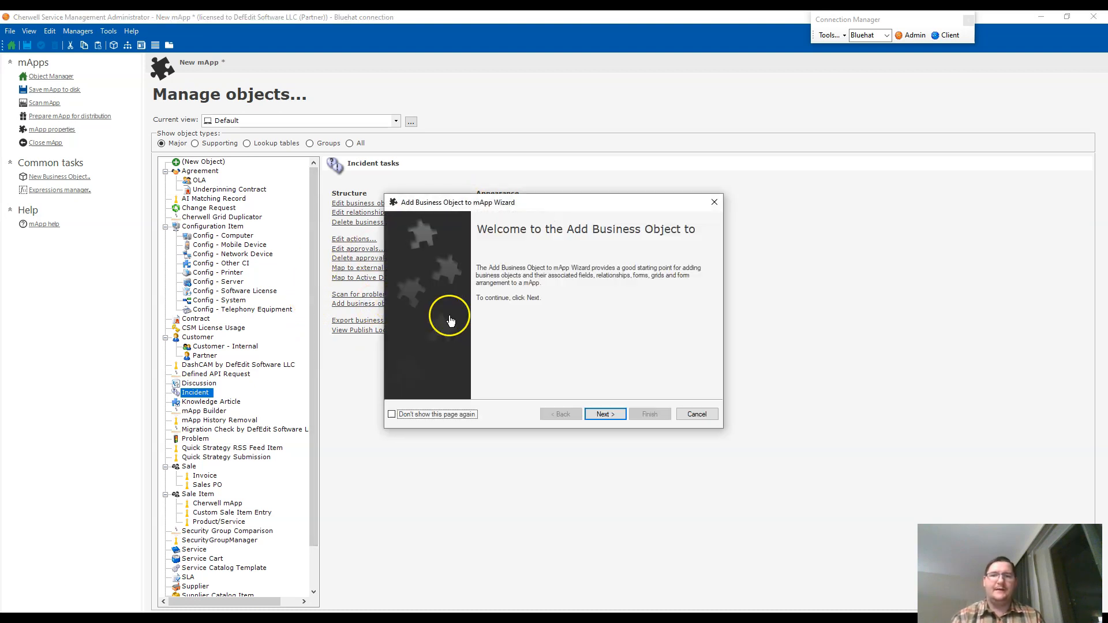
{"action": "left_click", "coordinate": [617, 415]}
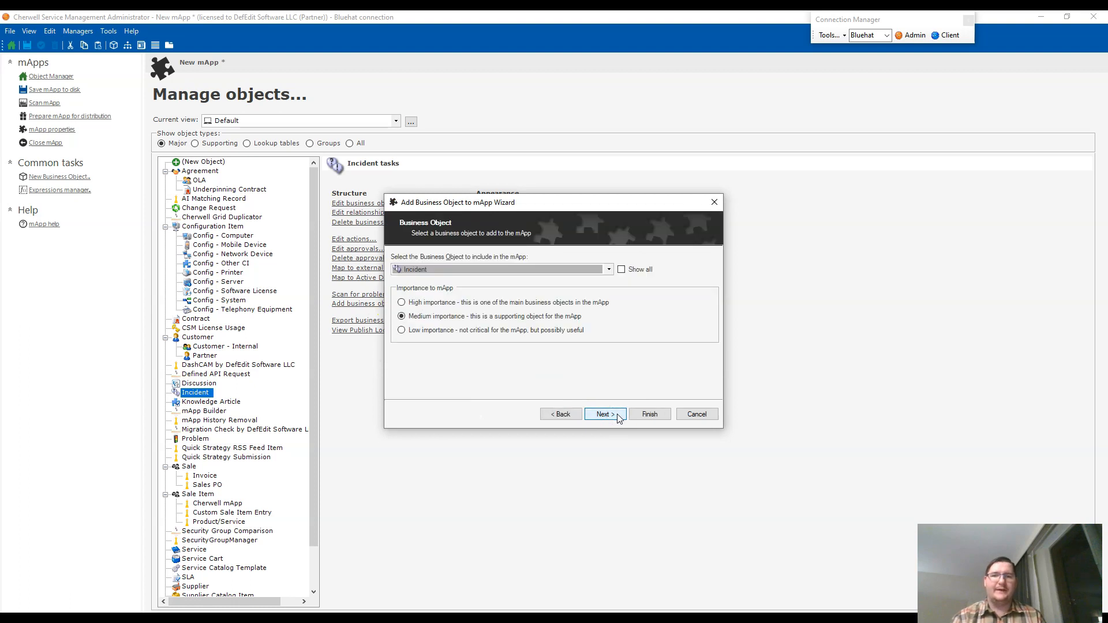
{"action": "left_click", "coordinate": [617, 415]}
Set the Incident object in the mApp to not overwrite any fields or relationships
{"action": "left_click", "coordinate": [474, 284]}
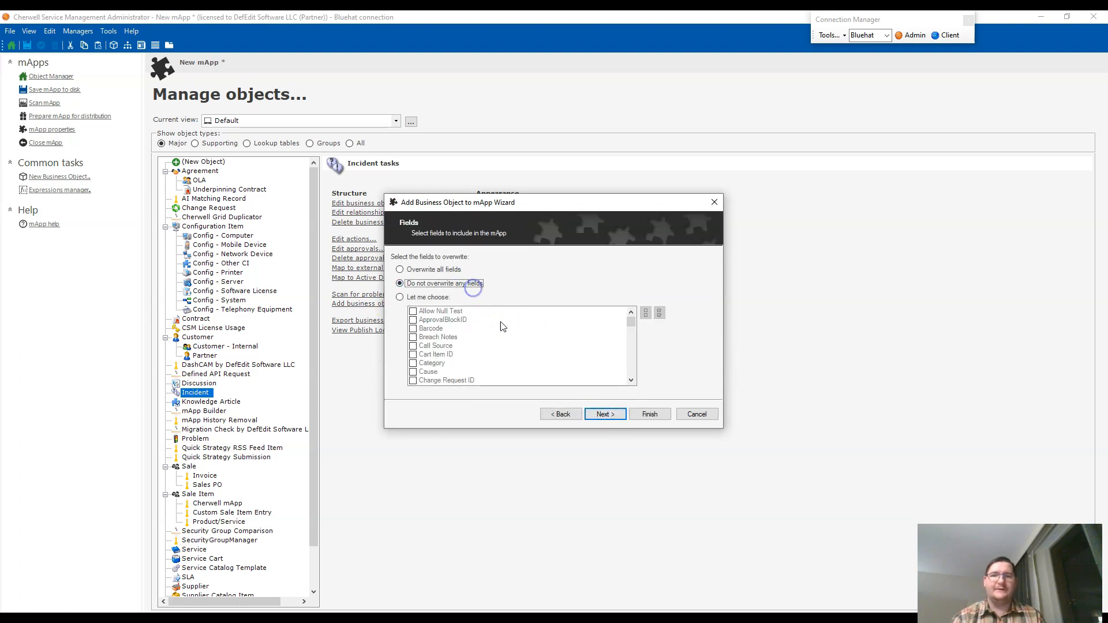
{"action": "left_click", "coordinate": [612, 414]}
{"action": "left_click", "coordinate": [452, 288]}
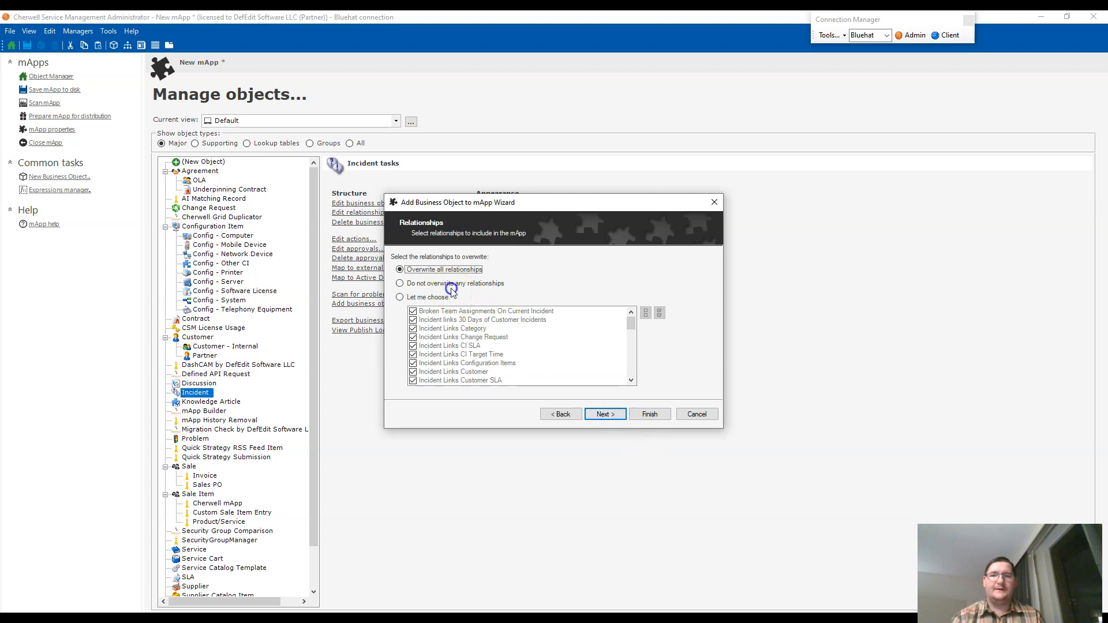
{"action": "left_click", "coordinate": [600, 415]}
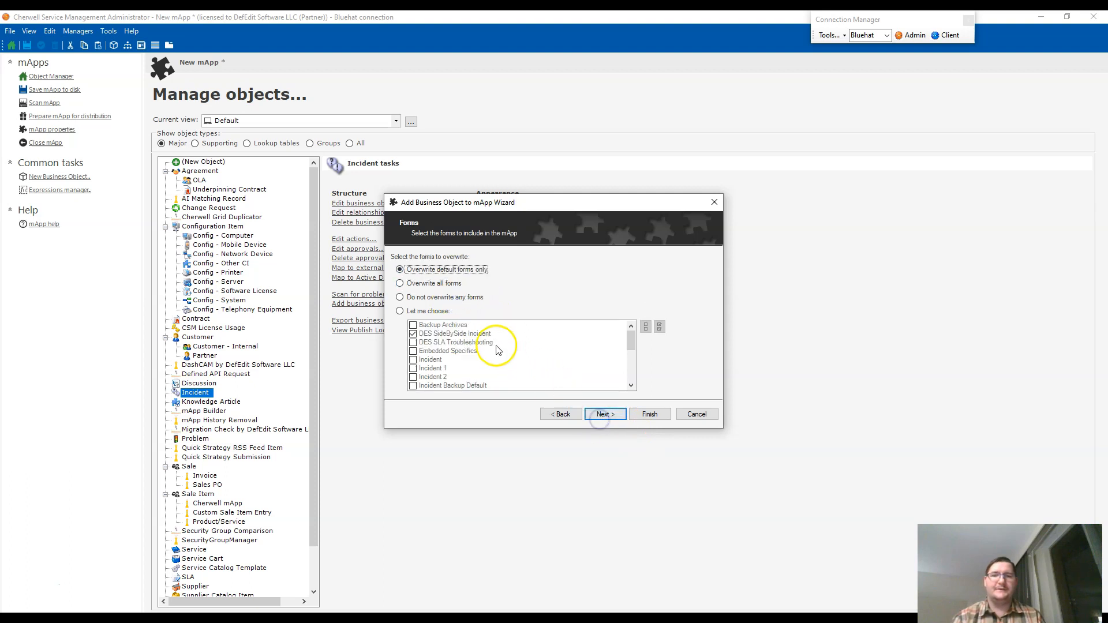
Choose only the DES SLA Troubleshooting form for inclusion in the mApp, excluding DES SideBySide Incident
{"action": "left_click", "coordinate": [427, 312]}
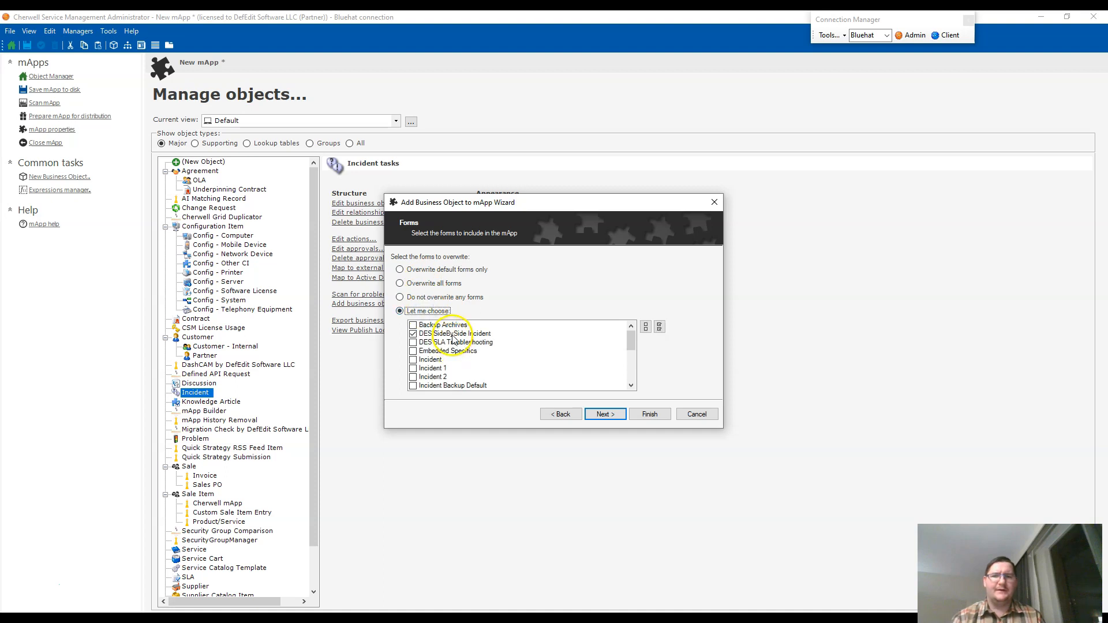
{"action": "left_click", "coordinate": [453, 334]}
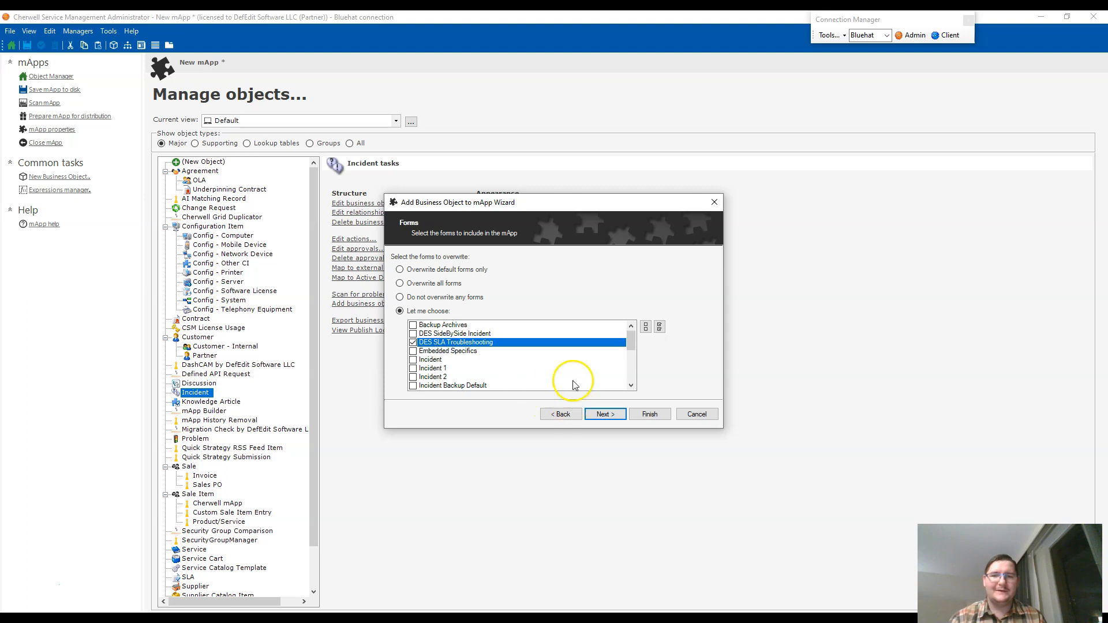
{"action": "scroll", "coordinate": [574, 381], "scroll_direction": "down", "scroll_amount": 5}
{"action": "scroll", "coordinate": [575, 381], "scroll_direction": "up", "scroll_amount": 5}
{"action": "left_click", "coordinate": [605, 414]}
Leave the grids, form arrangement and actions out of the overwrite and finish adding Incident to the mApp
{"action": "left_click", "coordinate": [439, 298]}
{"action": "left_click", "coordinate": [603, 414]}
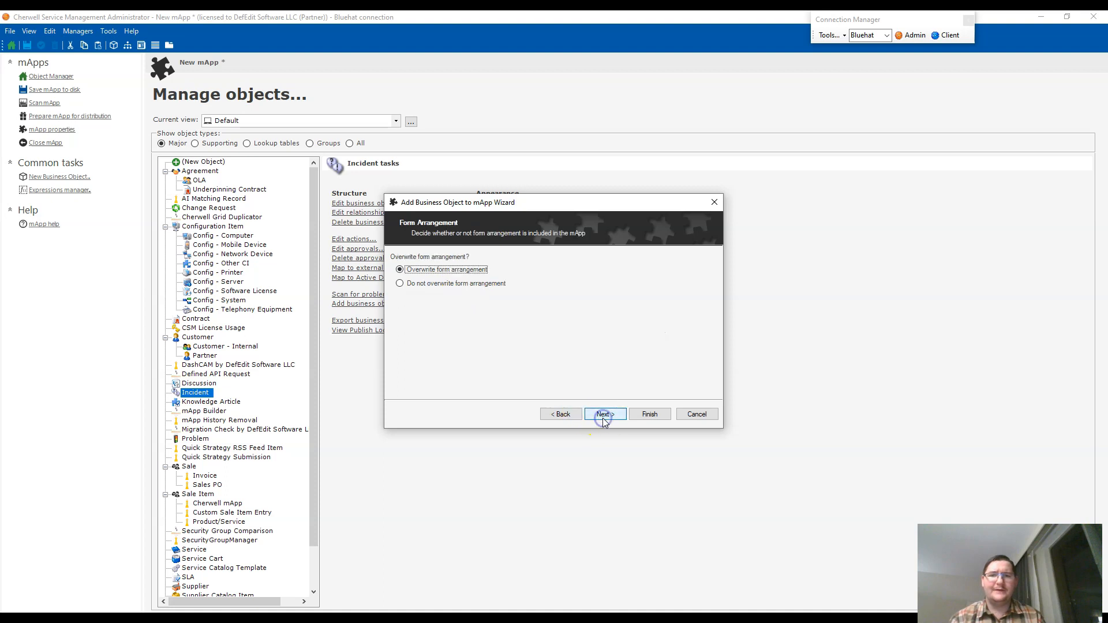
{"action": "left_click", "coordinate": [458, 285]}
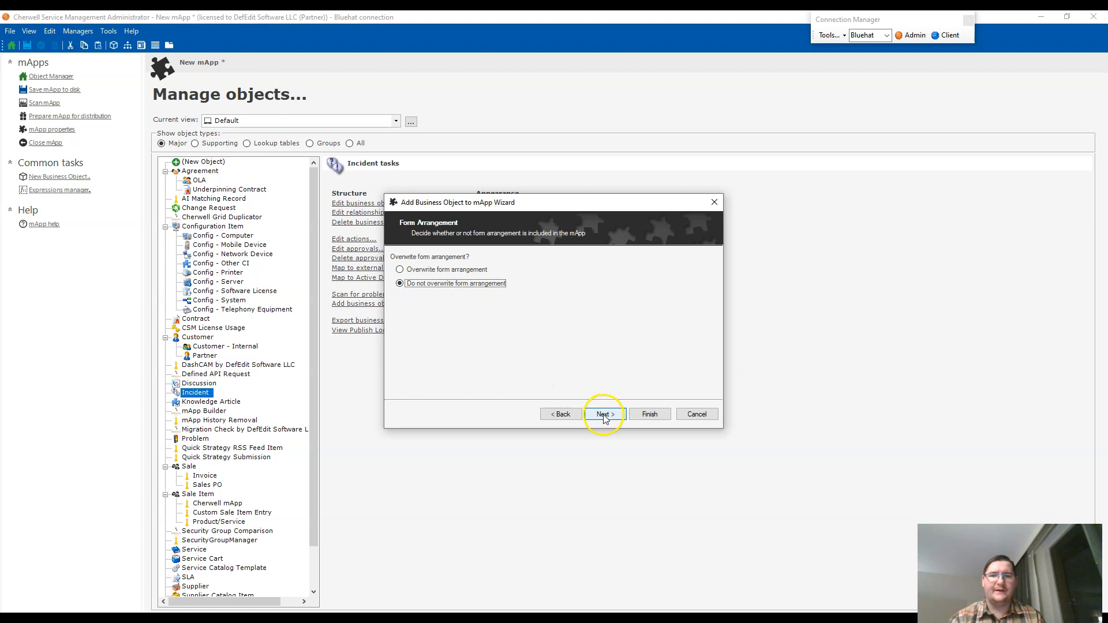
{"action": "left_click", "coordinate": [608, 416]}
{"action": "left_click", "coordinate": [449, 286]}
{"action": "left_click", "coordinate": [605, 414]}
{"action": "left_click", "coordinate": [429, 286]}
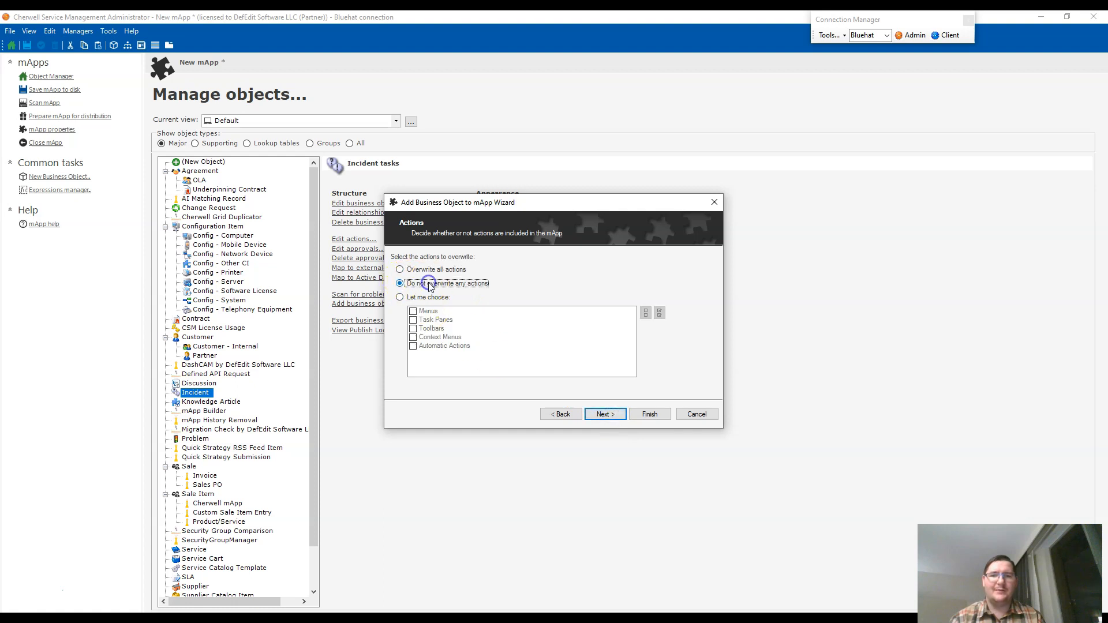
{"action": "left_click", "coordinate": [603, 413]}
{"action": "left_click", "coordinate": [648, 415]}
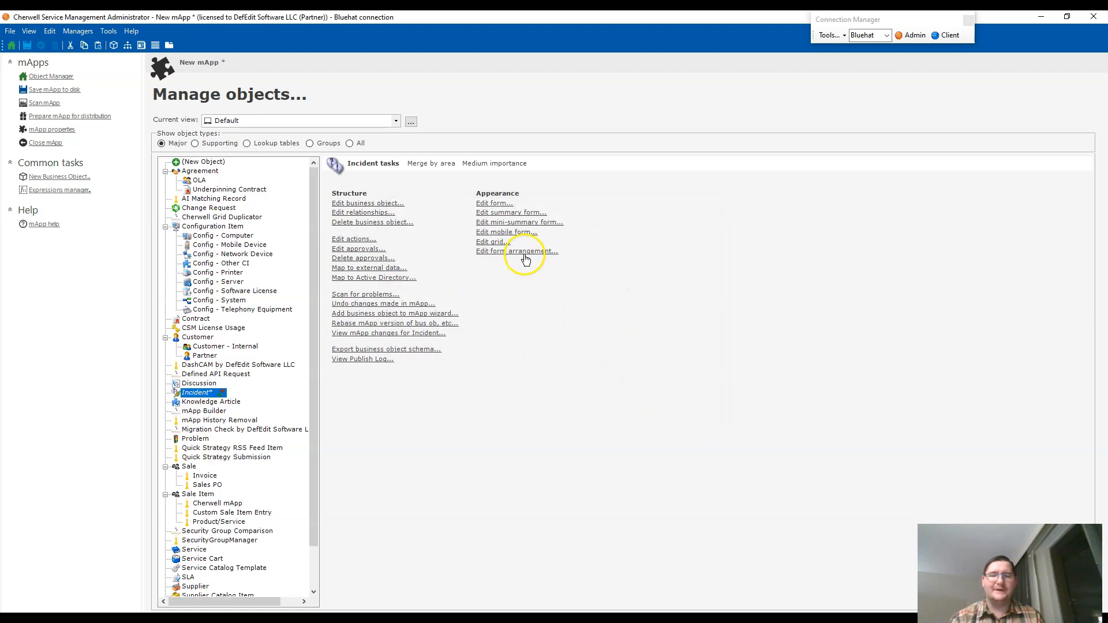
Open the Incident object's DES SLA Troubleshooting form for editing inside the new mApp
{"action": "left_click", "coordinate": [492, 201]}
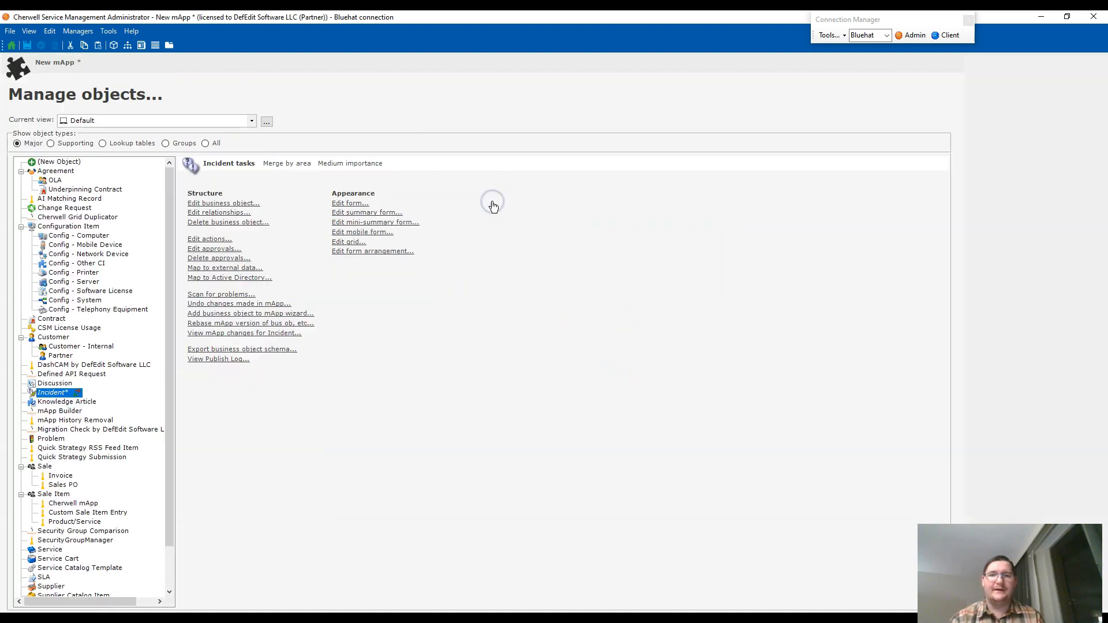
{"action": "left_click", "coordinate": [59, 94]}
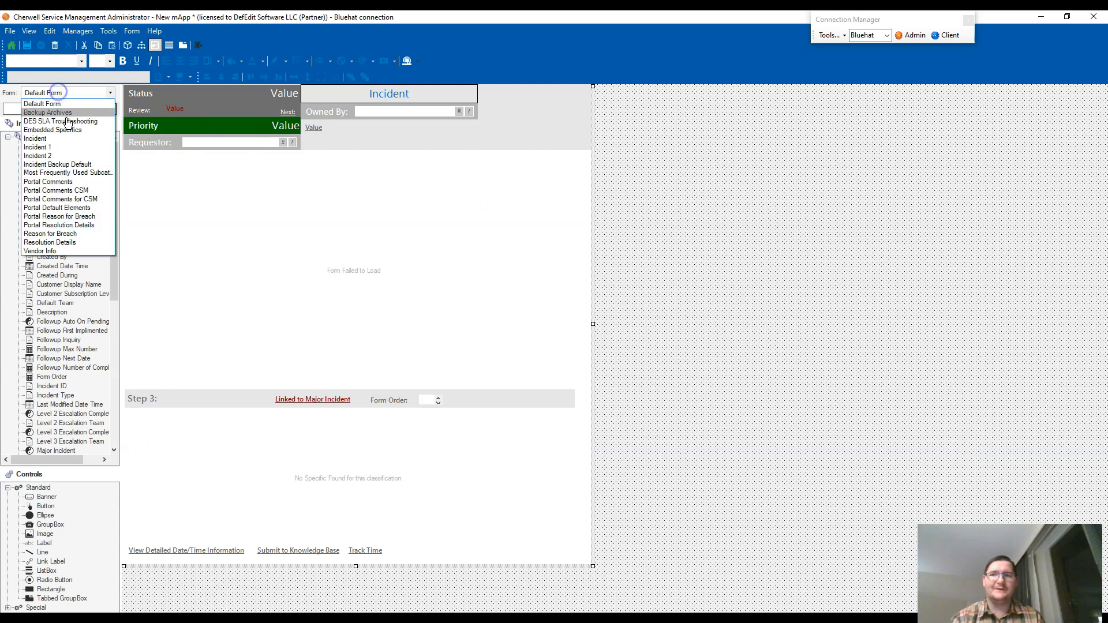
{"action": "left_click", "coordinate": [99, 116]}
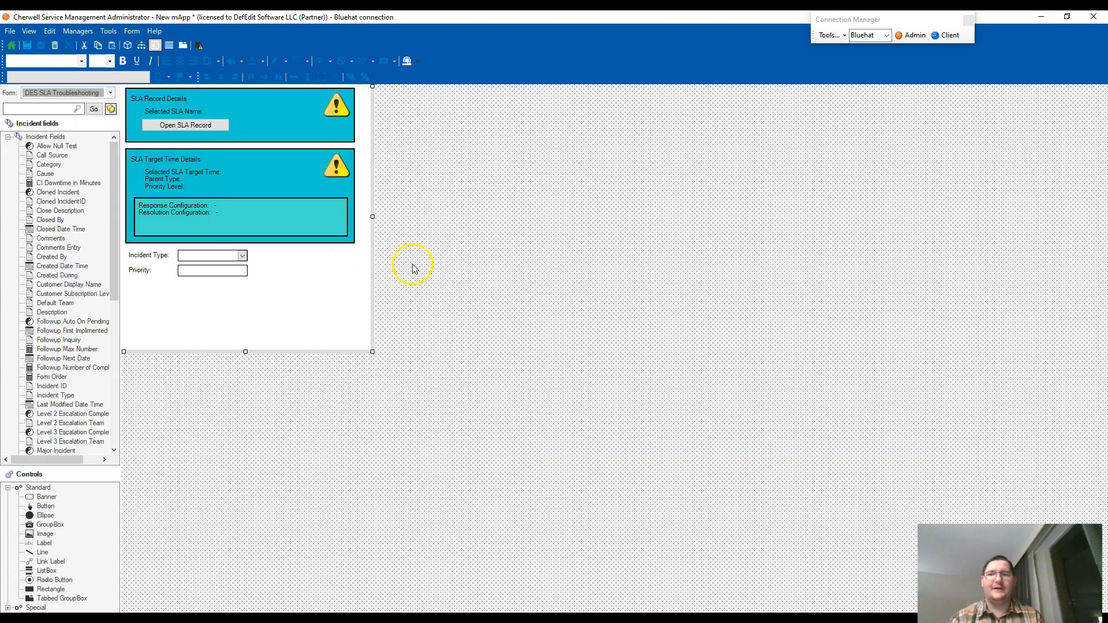
{"action": "left_click", "coordinate": [348, 322]}
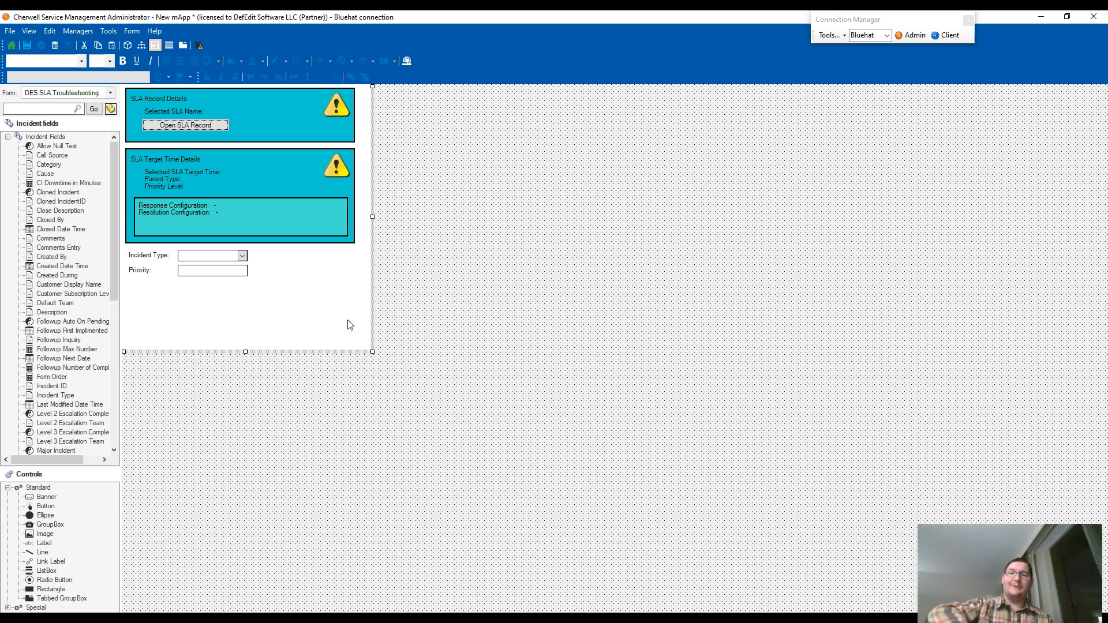
Review the mApp options of the DES SLA Troubleshooting form, including its already-present choices, and leave the form without applying changes
{"action": "left_click", "coordinate": [199, 44]}
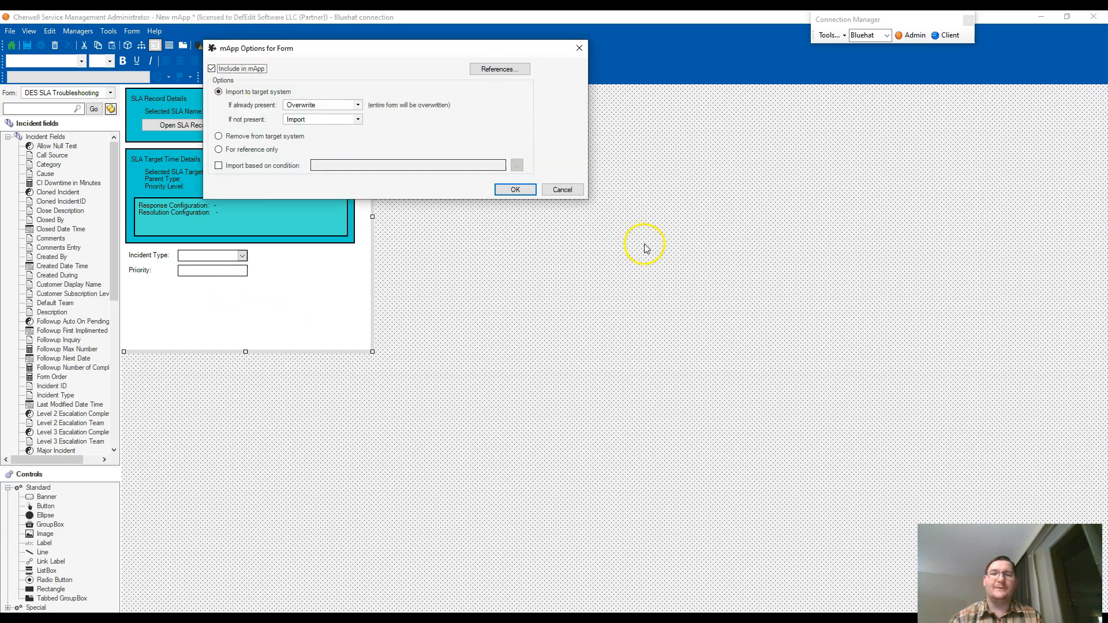
{"action": "left_click", "coordinate": [576, 190]}
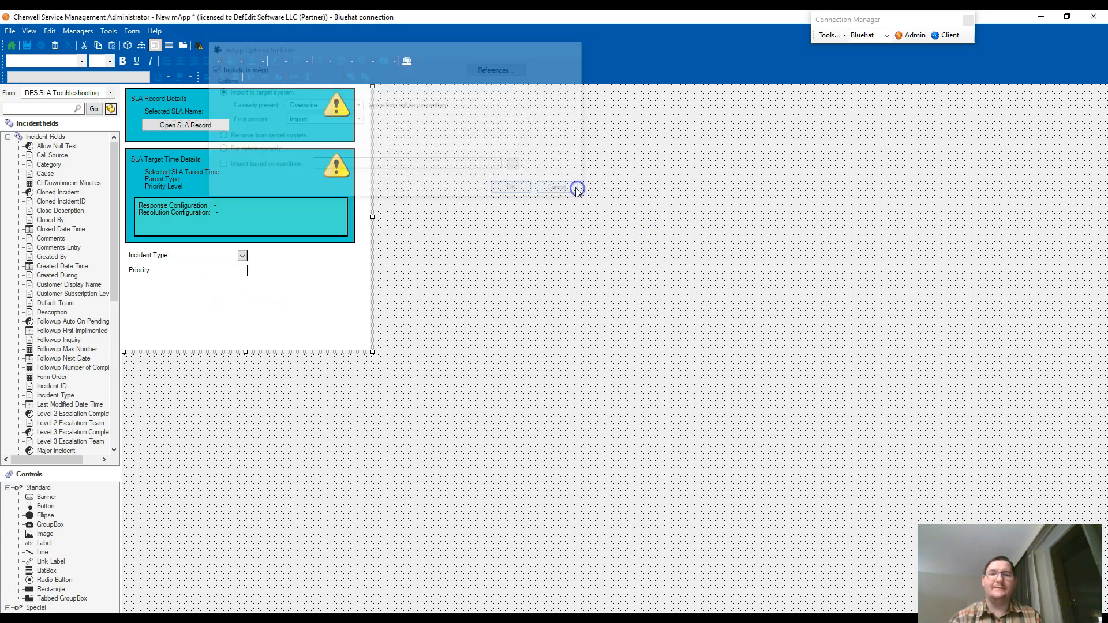
{"action": "left_click", "coordinate": [198, 45]}
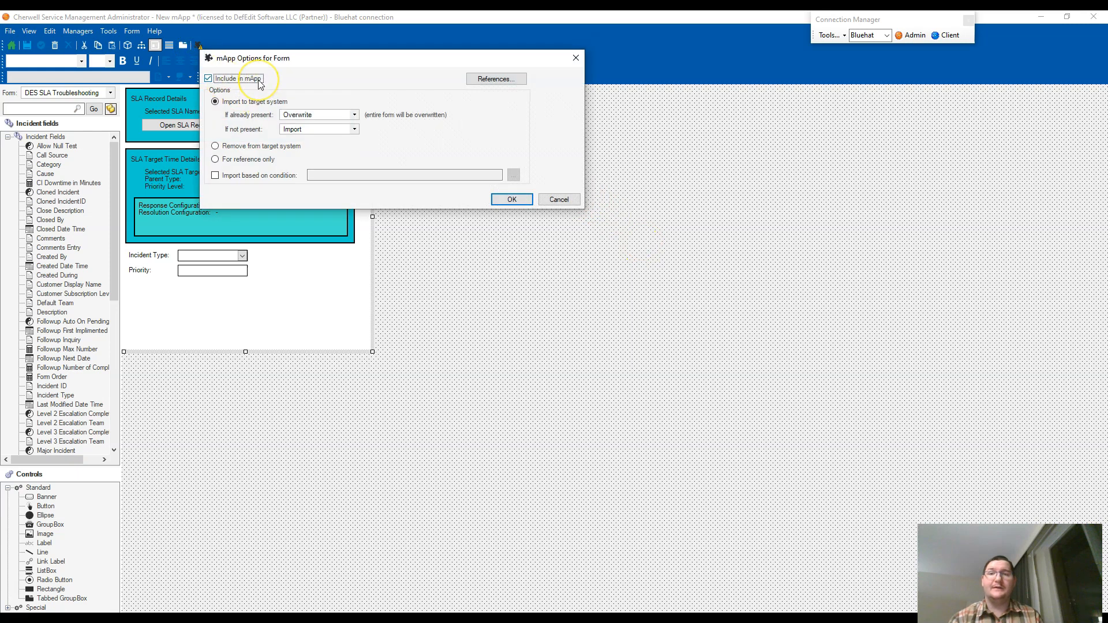
{"action": "left_click_drag", "start_coordinate": [225, 60], "coordinate": [208, 76]}
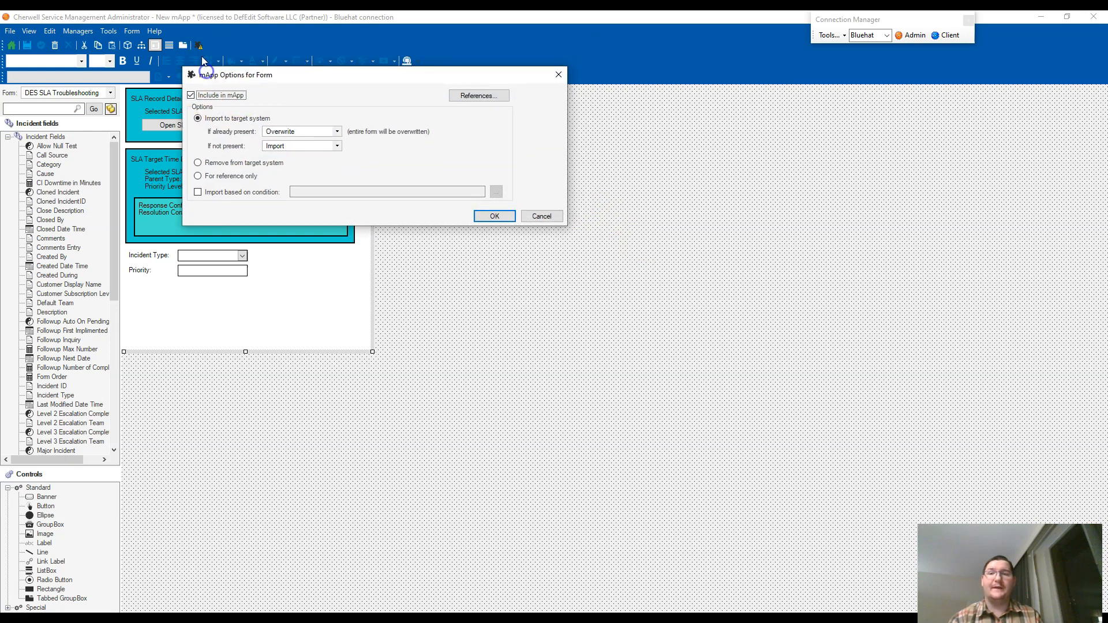
{"action": "left_click", "coordinate": [280, 131]}
{"action": "left_click", "coordinate": [281, 139]}
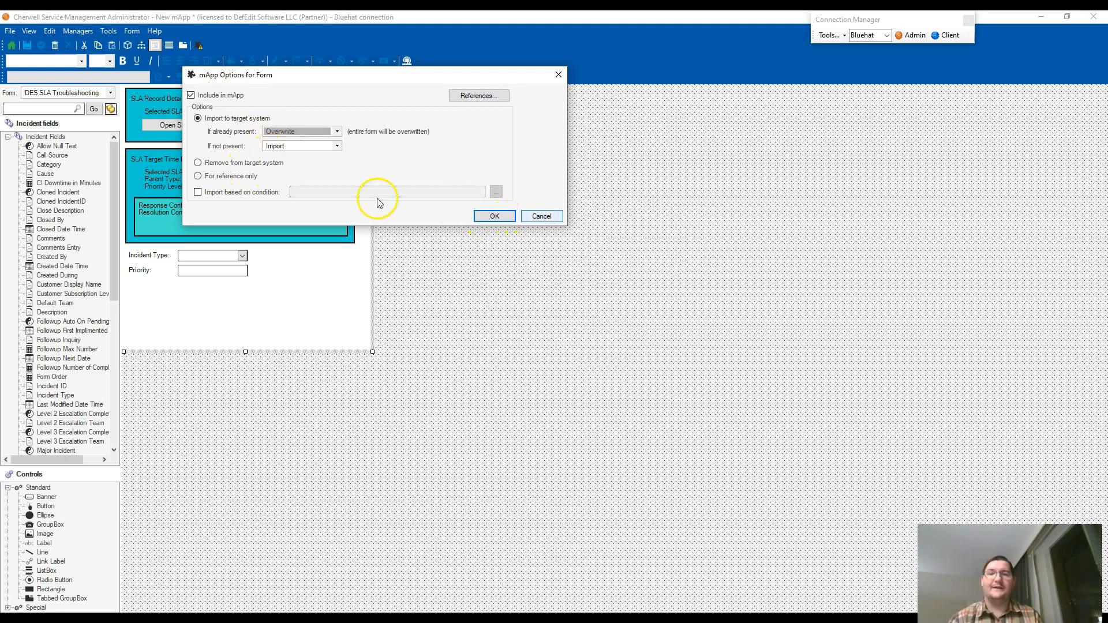
{"action": "left_click", "coordinate": [539, 216]}
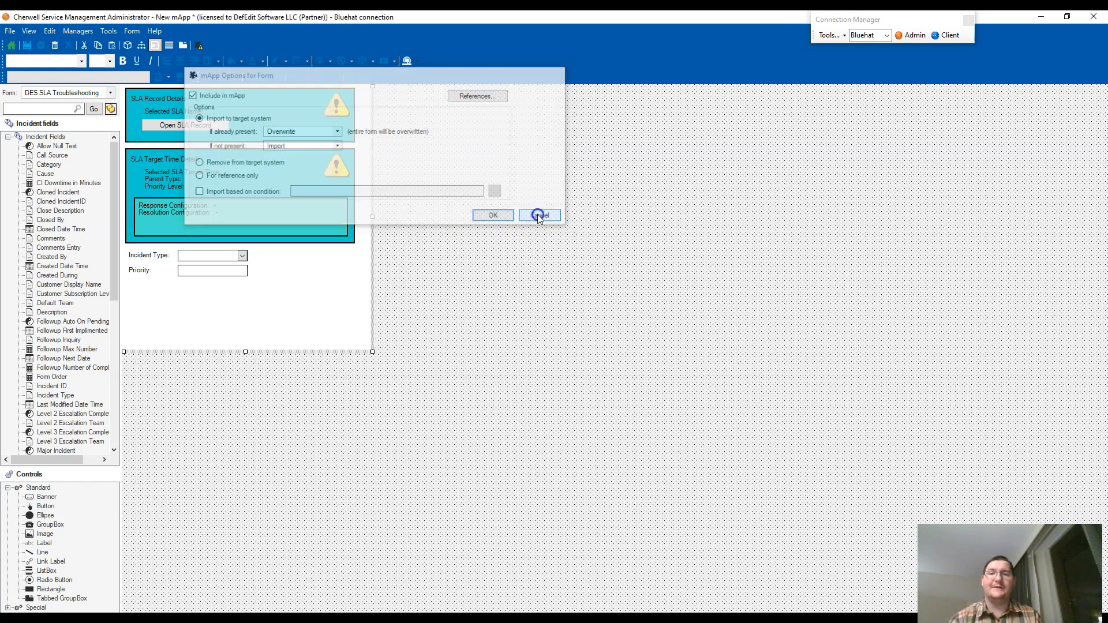
{"action": "left_click", "coordinate": [199, 45]}
{"action": "left_click", "coordinate": [581, 49]}
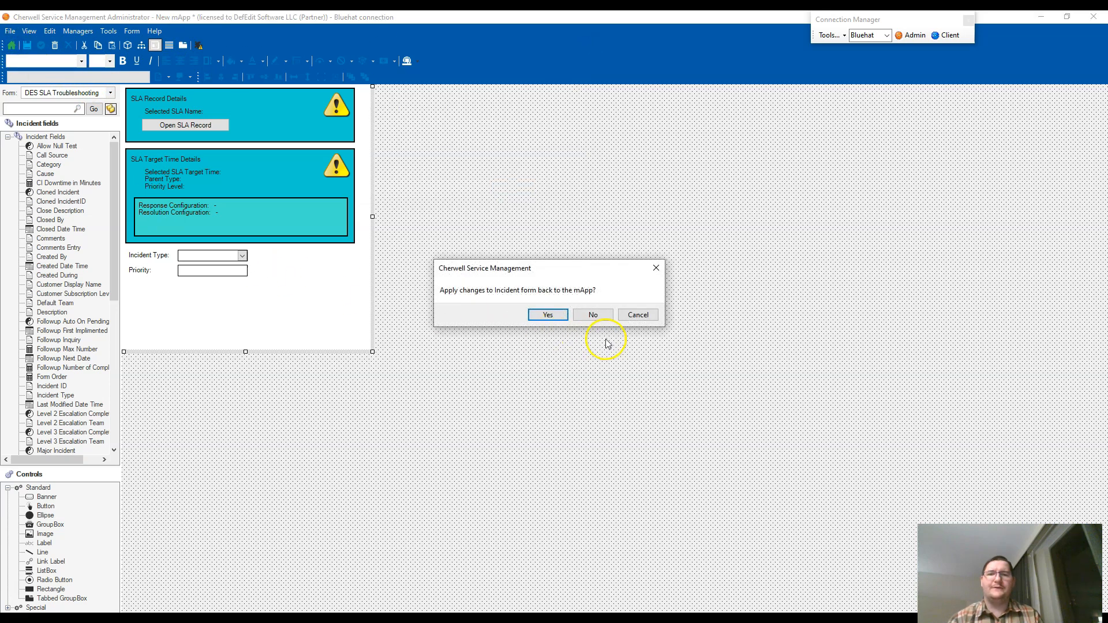
{"action": "left_click", "coordinate": [593, 316]}
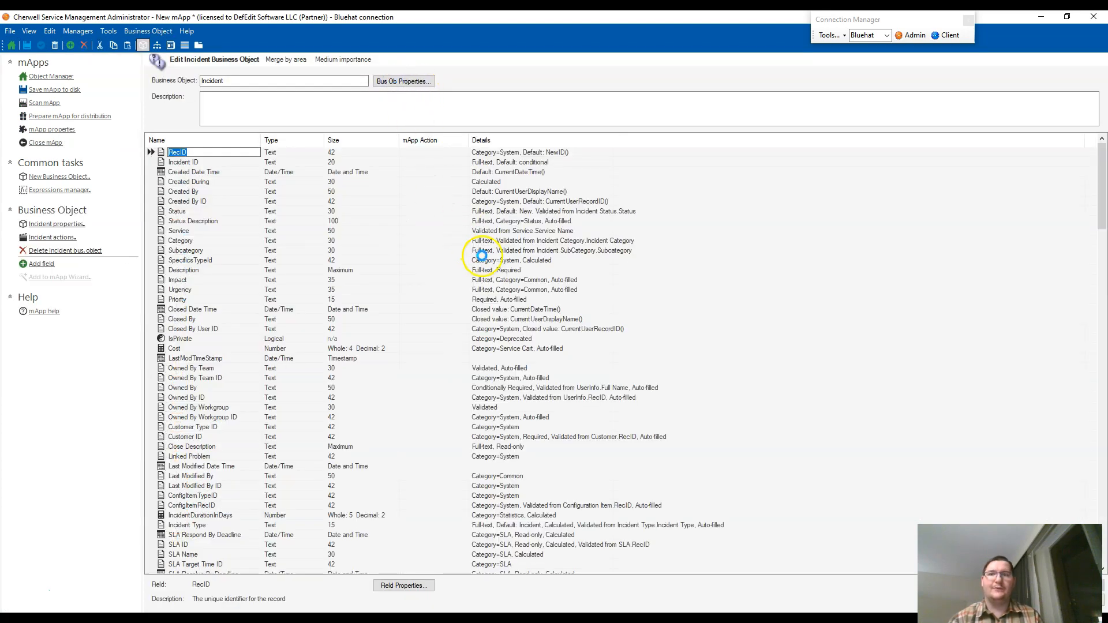
Set the Incident object's default behavior for indexes to Do not overwrite, check its merge areas and accept the properties
{"action": "left_click", "coordinate": [283, 317]}
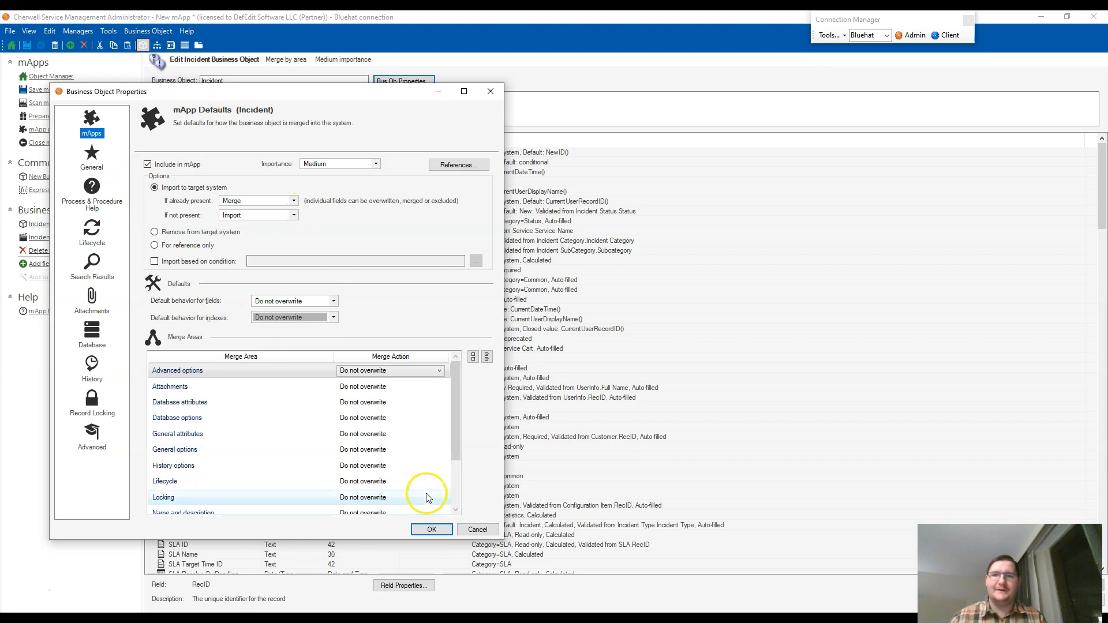
{"action": "left_click_drag", "start_coordinate": [452, 396], "coordinate": [450, 468]}
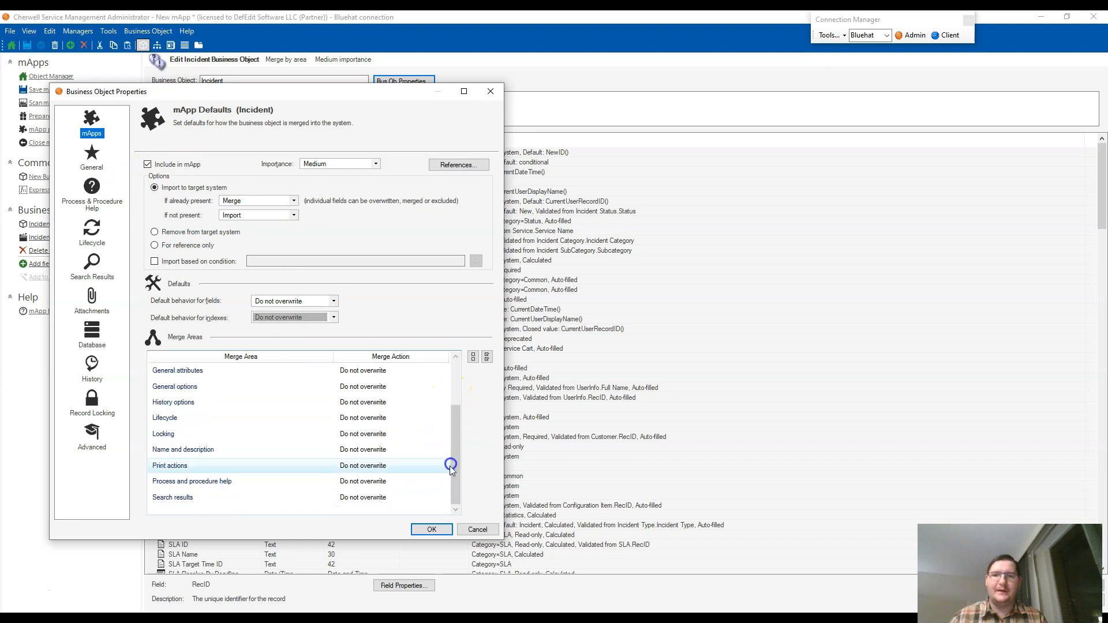
{"action": "left_click", "coordinate": [432, 529]}
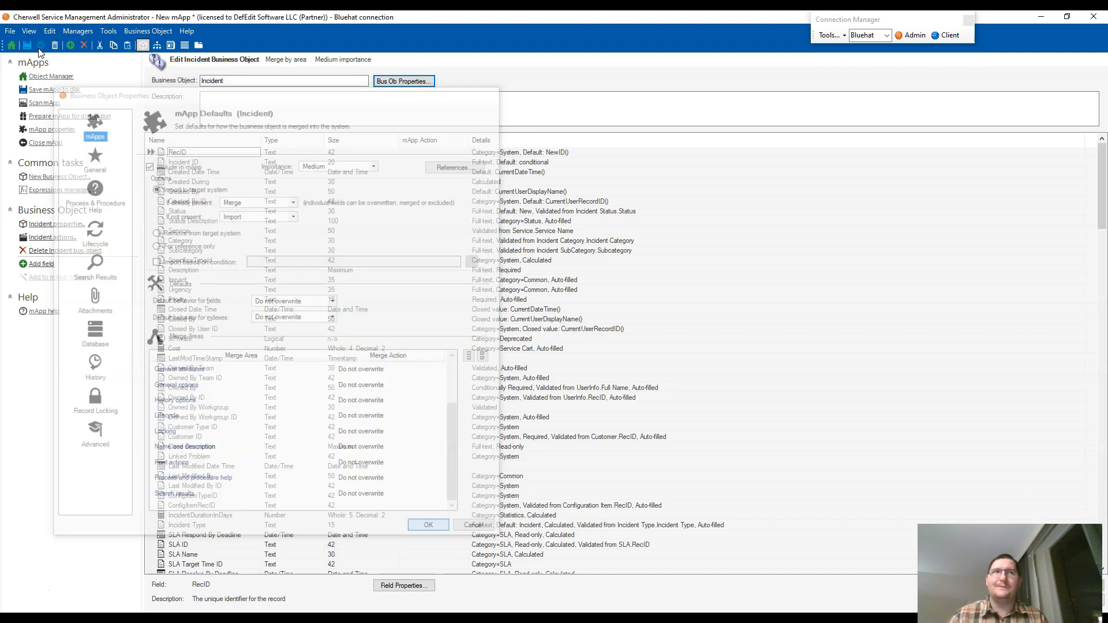
{"action": "left_click", "coordinate": [39, 50]}
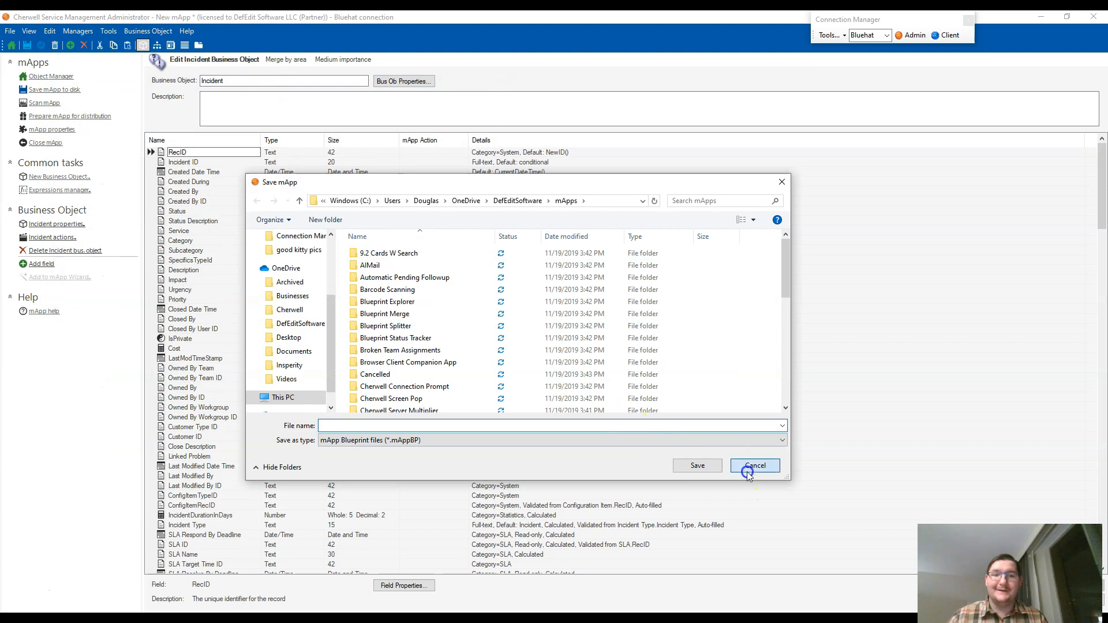
{"action": "left_click", "coordinate": [750, 466]}
Review the mApp changes from the object manager and compare the Incident business object's differences
{"action": "left_click", "coordinate": [68, 76]}
{"action": "left_click", "coordinate": [17, 32]}
{"action": "left_click", "coordinate": [44, 137]}
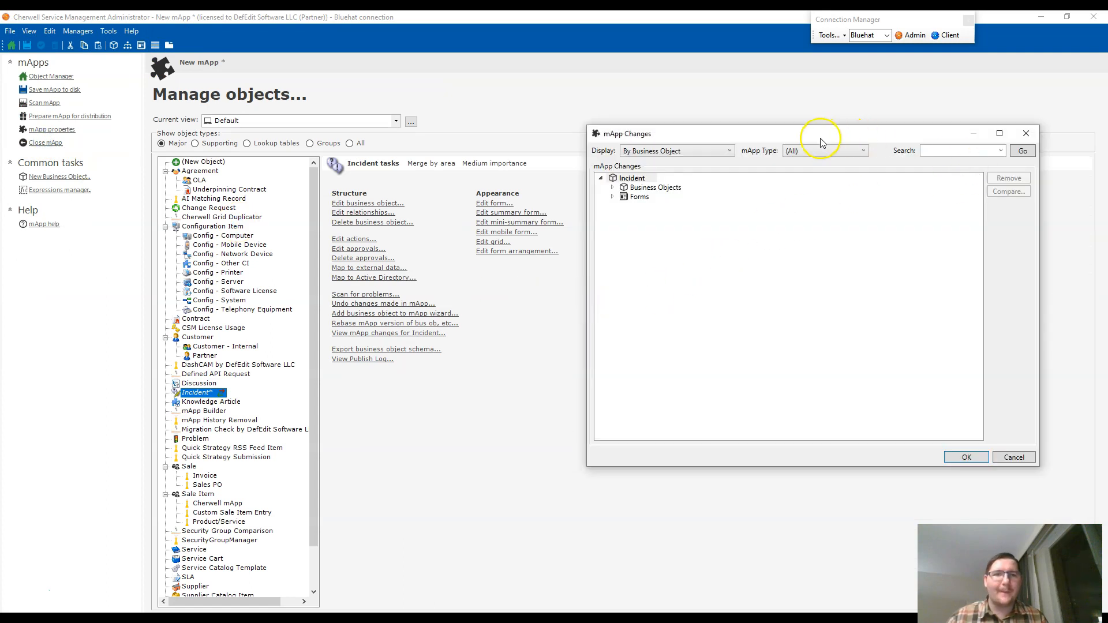
{"action": "left_click_drag", "start_coordinate": [816, 137], "coordinate": [580, 127]}
{"action": "left_click", "coordinate": [778, 125]}
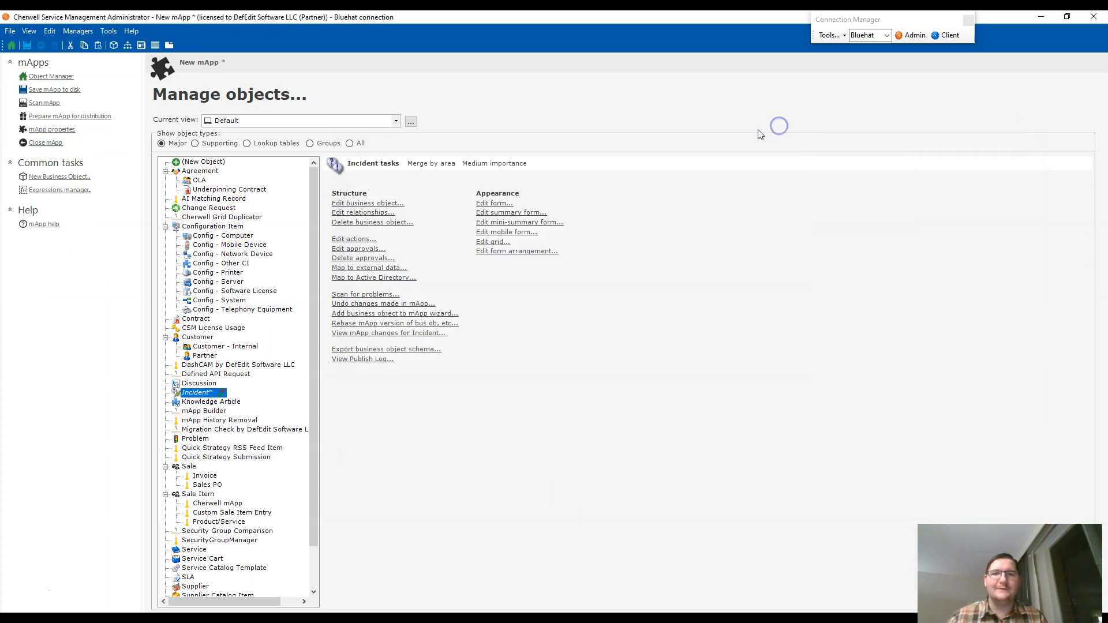
{"action": "left_click", "coordinate": [9, 32]}
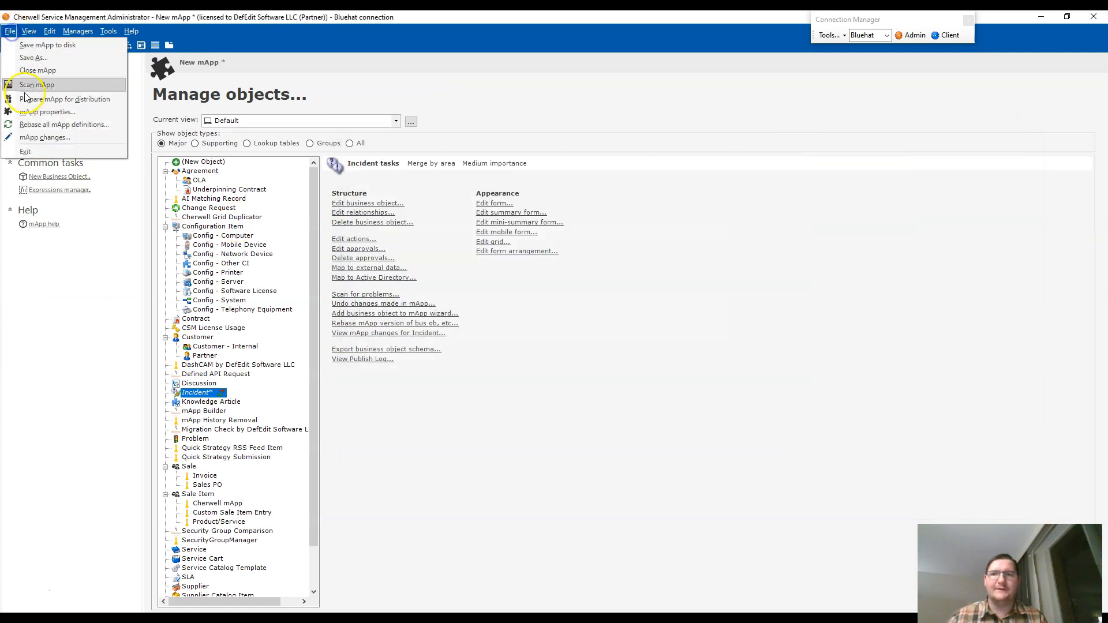
{"action": "left_click", "coordinate": [42, 137]}
{"action": "double_click", "coordinate": [415, 176]}
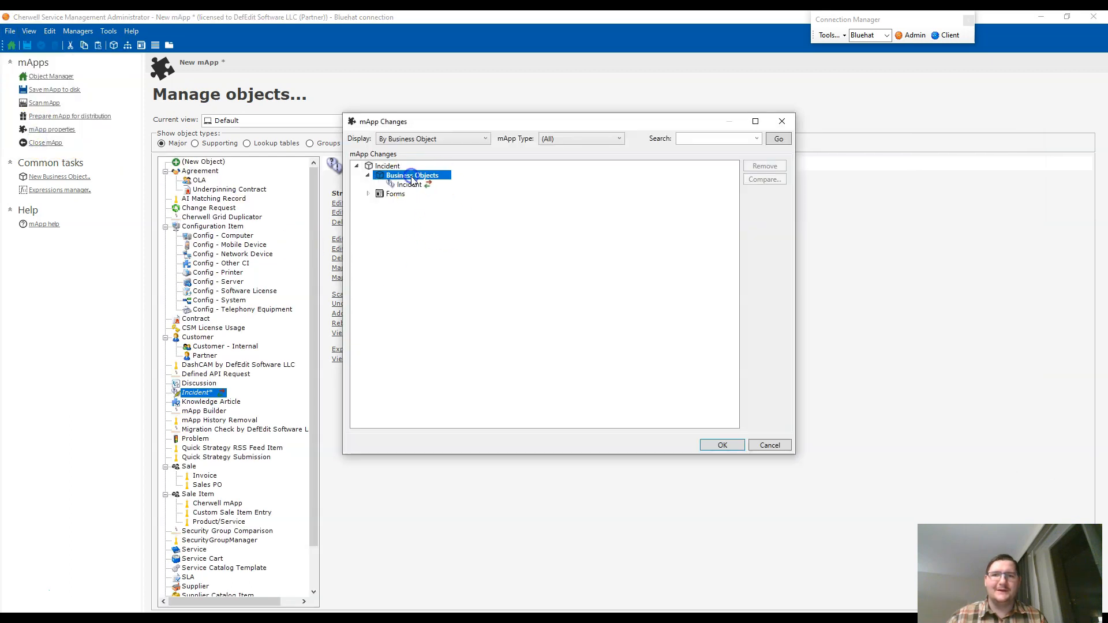
{"action": "left_click", "coordinate": [410, 185]}
{"action": "left_click", "coordinate": [765, 180]}
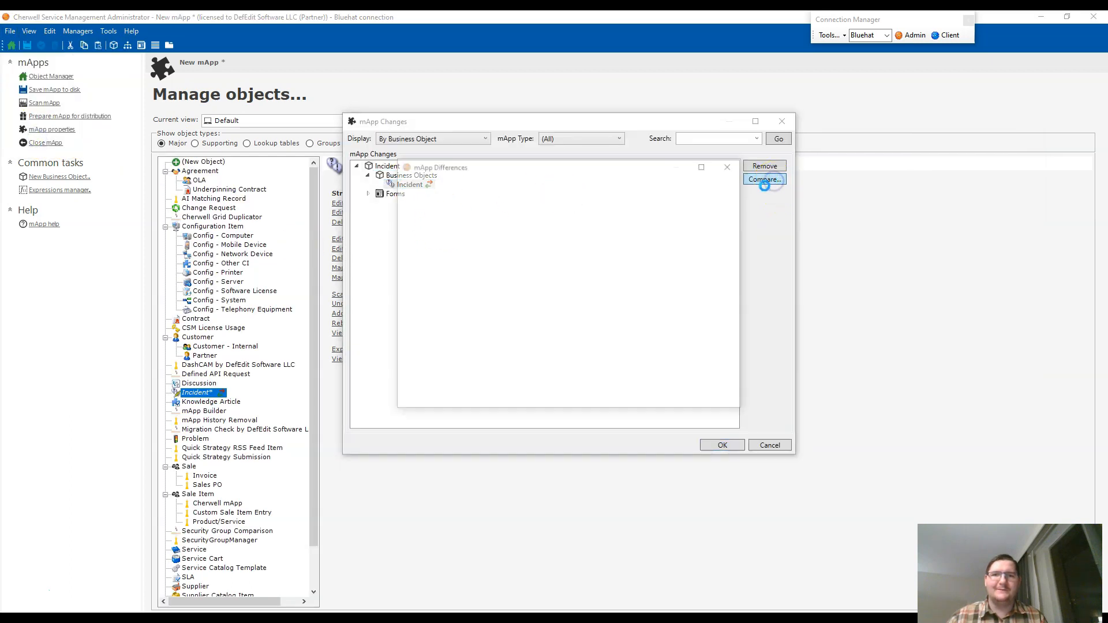
{"action": "left_click", "coordinate": [720, 403]}
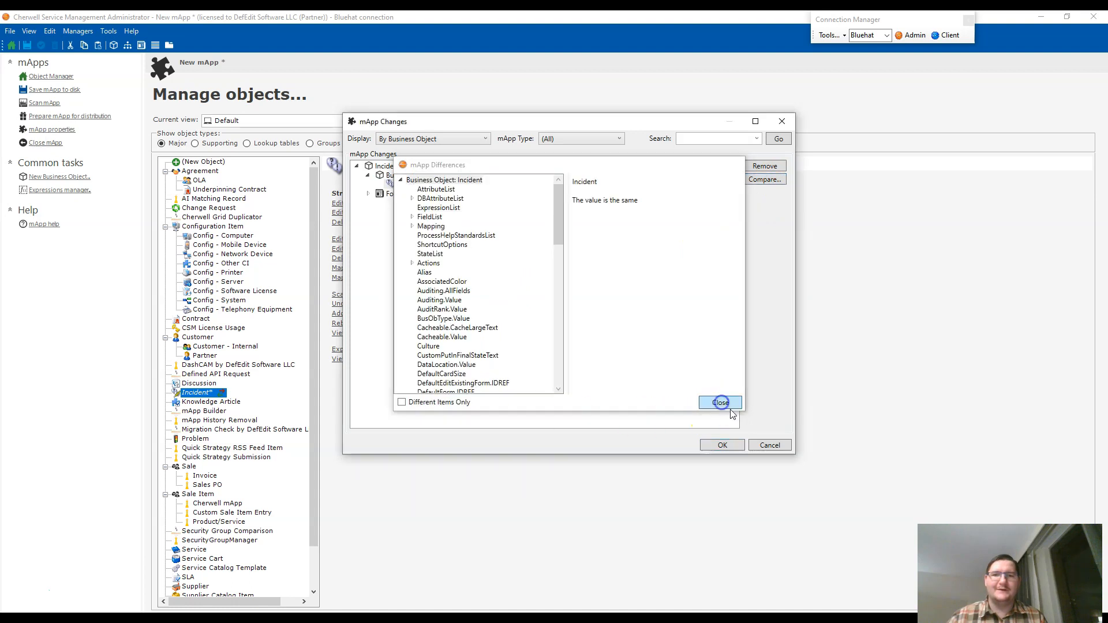
{"action": "left_click", "coordinate": [771, 446]}
Check how the Incident business object's mApp properties handle an object already present in the target system
{"action": "left_click", "coordinate": [368, 202]}
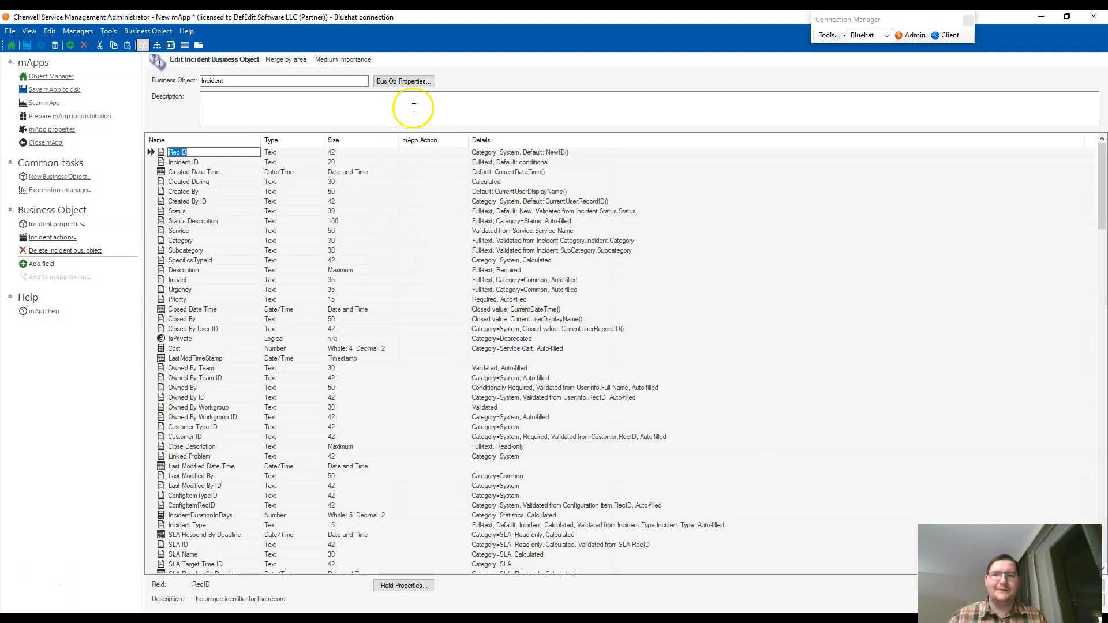
{"action": "left_click", "coordinate": [404, 81]}
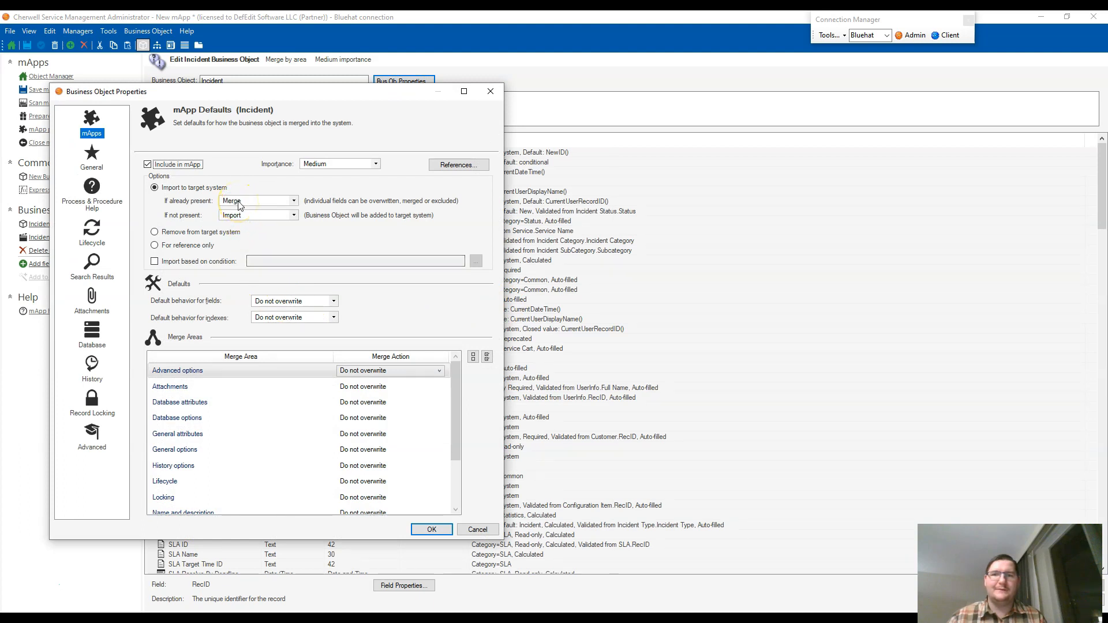
{"action": "left_click", "coordinate": [240, 204]}
{"action": "left_click", "coordinate": [239, 203]}
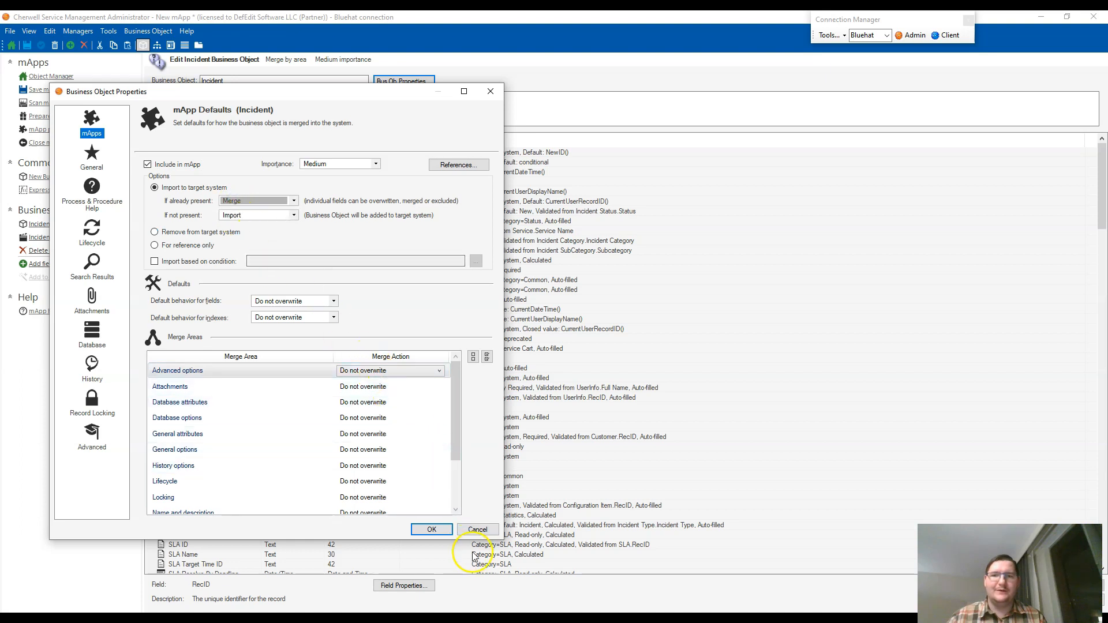
{"action": "left_click", "coordinate": [432, 530]}
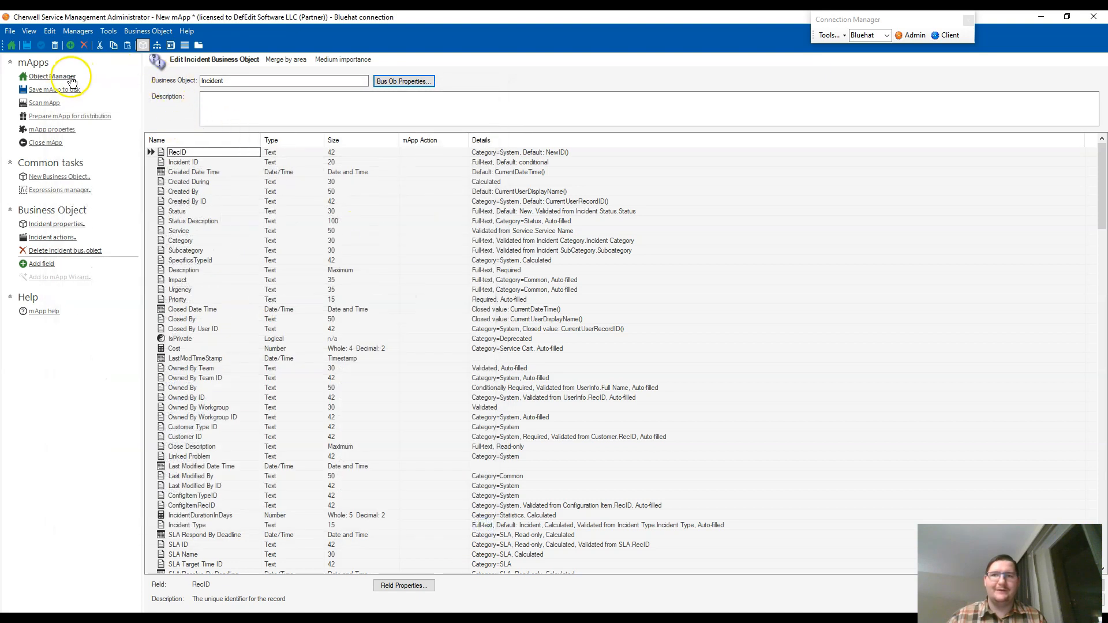
Open the Expressions Manager and show the expressions whose association is (None)
{"action": "left_click", "coordinate": [70, 32]}
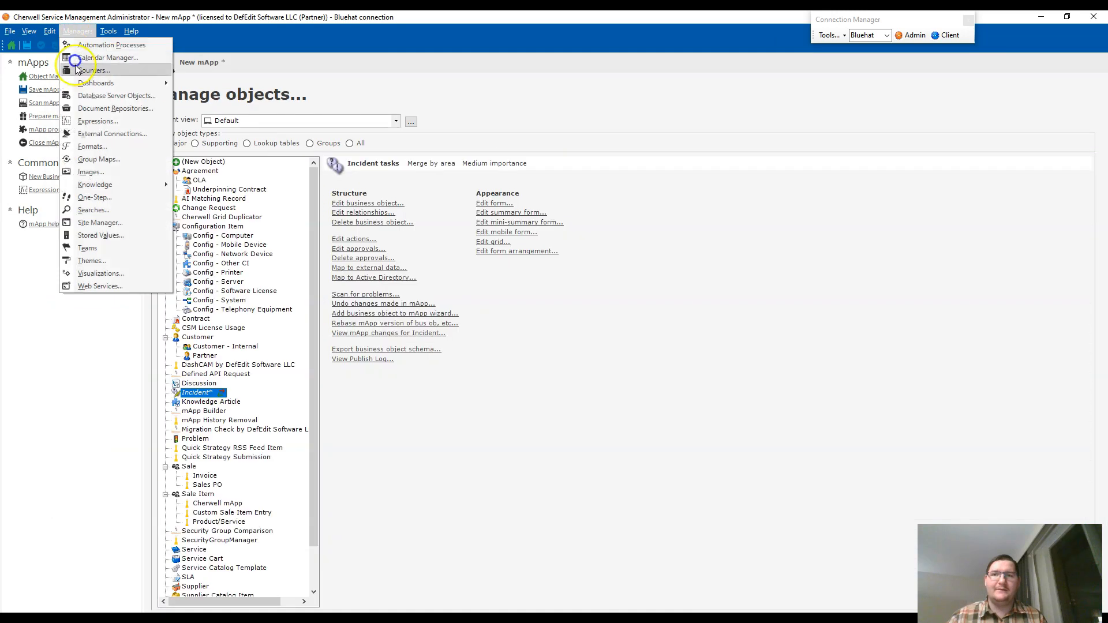
{"action": "left_click", "coordinate": [92, 118]}
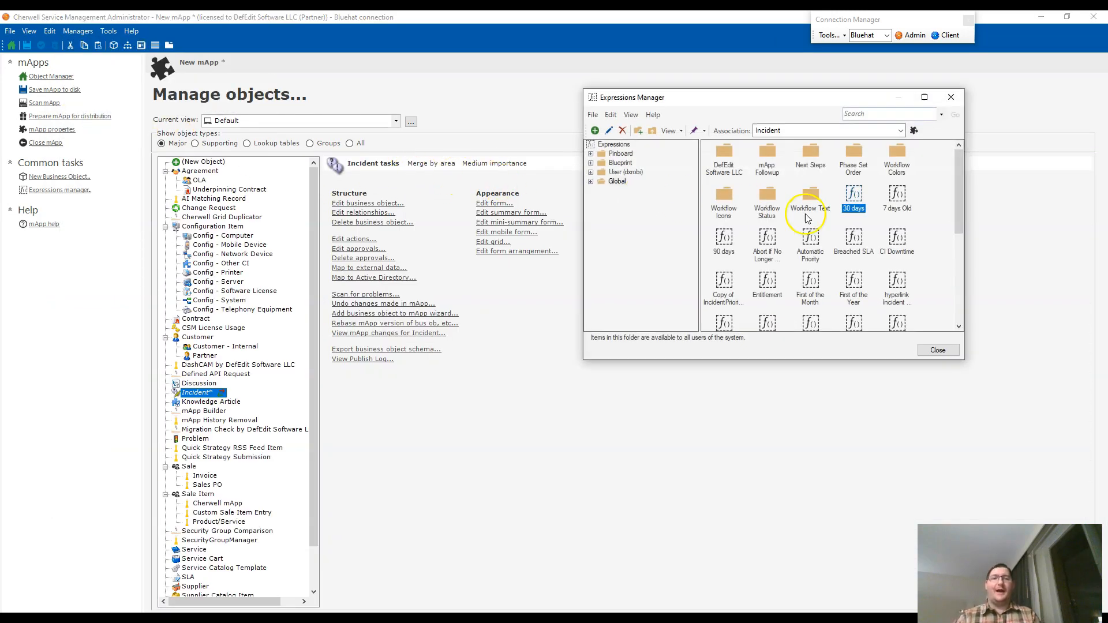
{"action": "left_click", "coordinate": [789, 132]}
{"action": "scroll", "coordinate": [774, 150], "scroll_direction": "up", "scroll_amount": 5}
{"action": "left_click", "coordinate": [767, 144]}
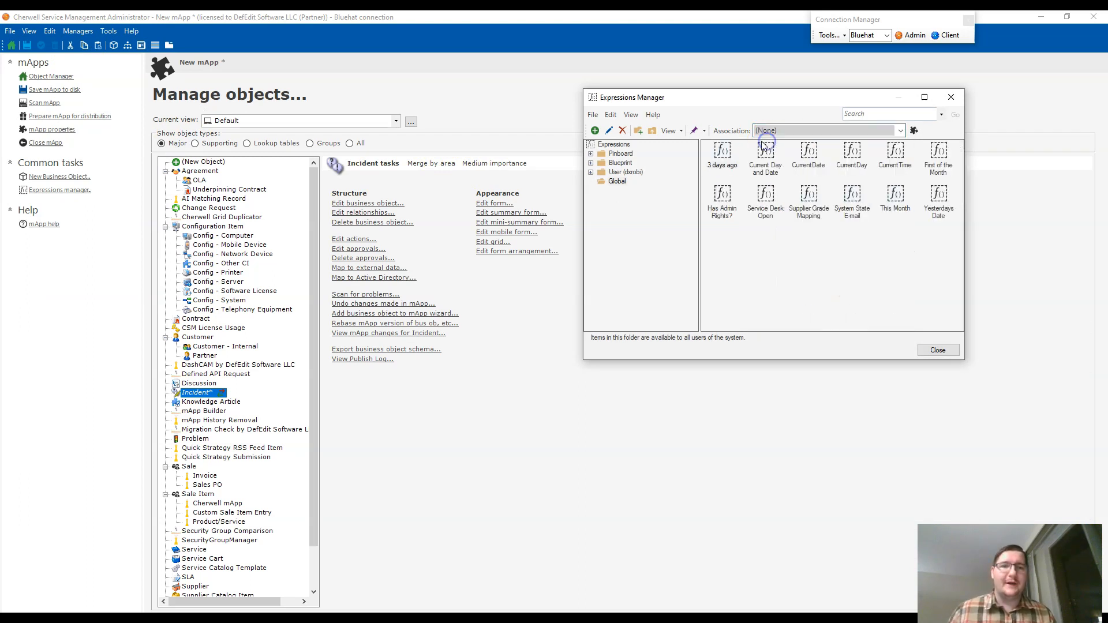
Include the global Has Admin Rights? expression in the mApp for import to the target system
{"action": "left_click", "coordinate": [718, 194]}
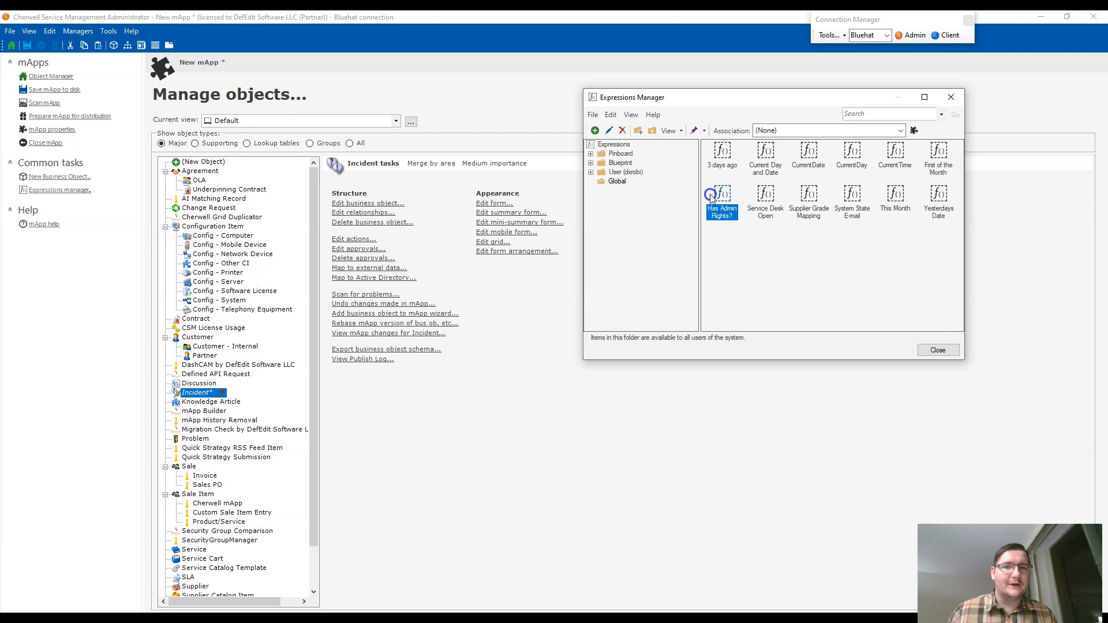
{"action": "left_click", "coordinate": [915, 130]}
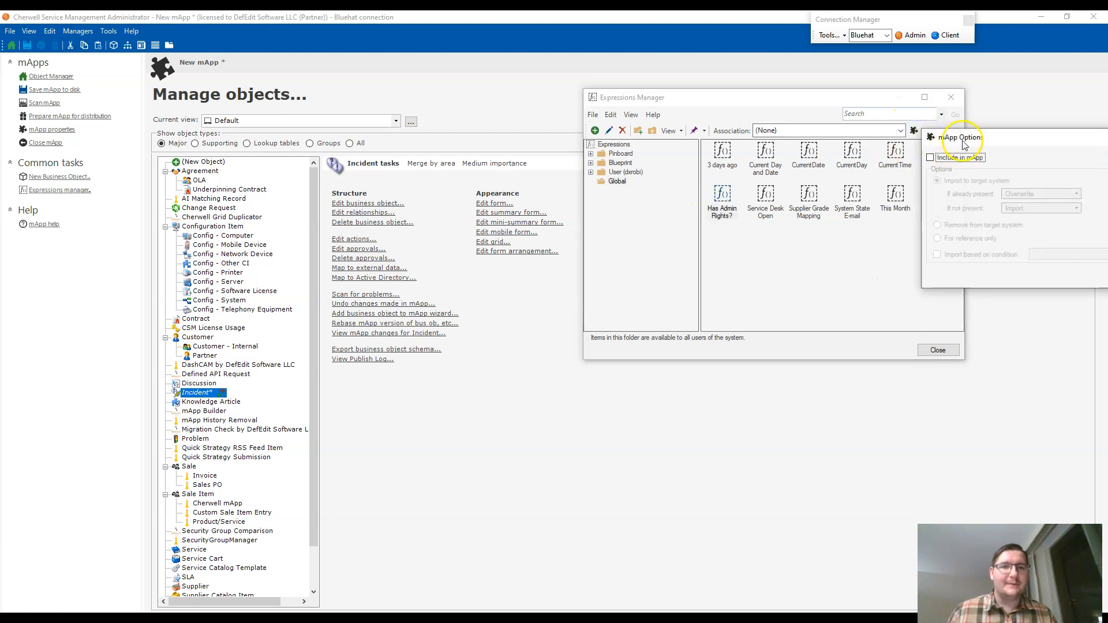
{"action": "left_click_drag", "start_coordinate": [952, 139], "coordinate": [374, 141]}
{"action": "left_click", "coordinate": [397, 165]}
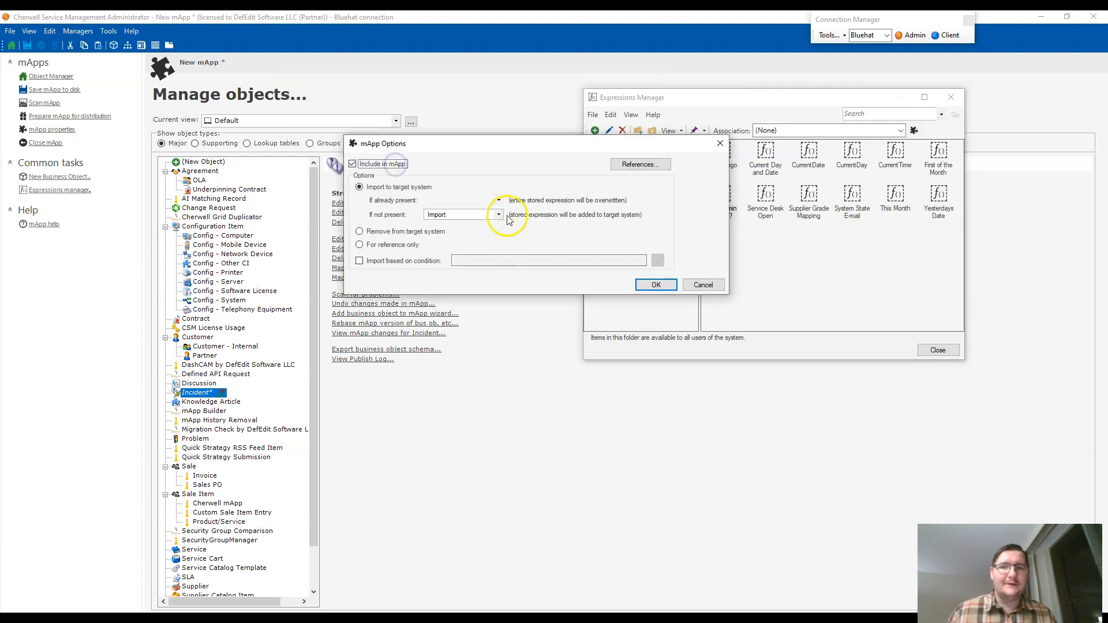
{"action": "left_click", "coordinate": [668, 286]}
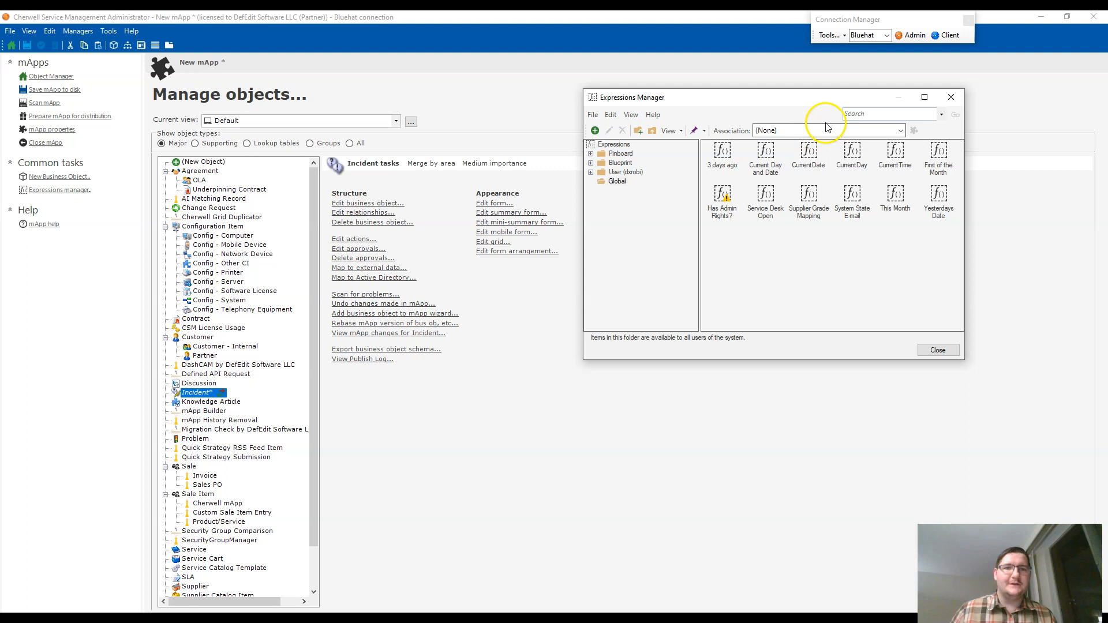
Examine the Blueprint and Global expression folders and the options for Has Admin Rights?, and close the Expressions Manager
{"action": "left_click", "coordinate": [620, 163]}
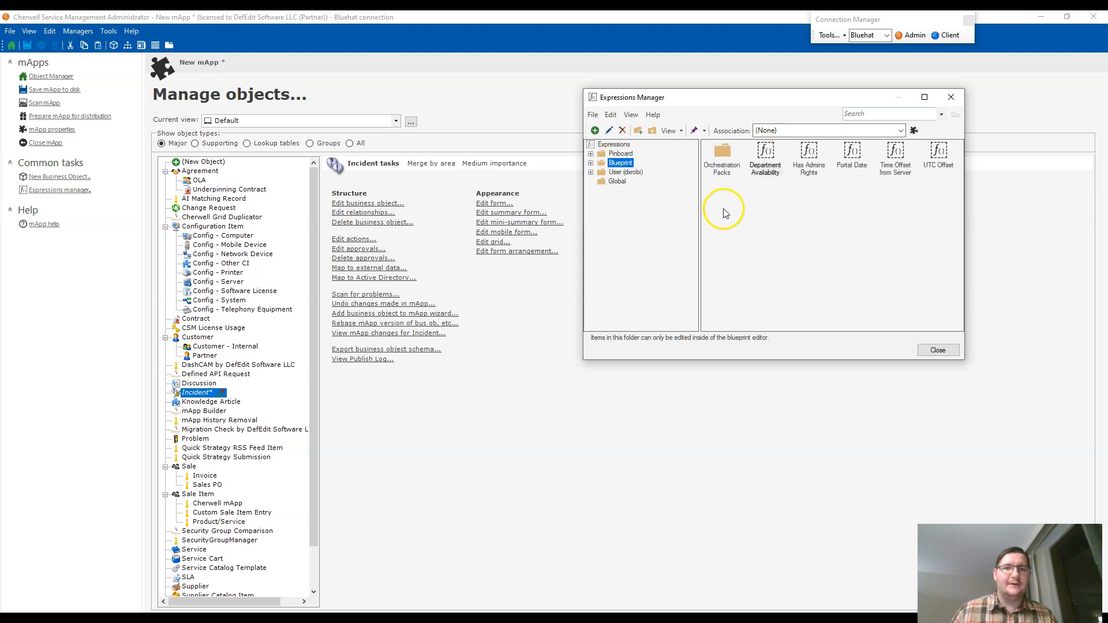
{"action": "left_click", "coordinate": [617, 181]}
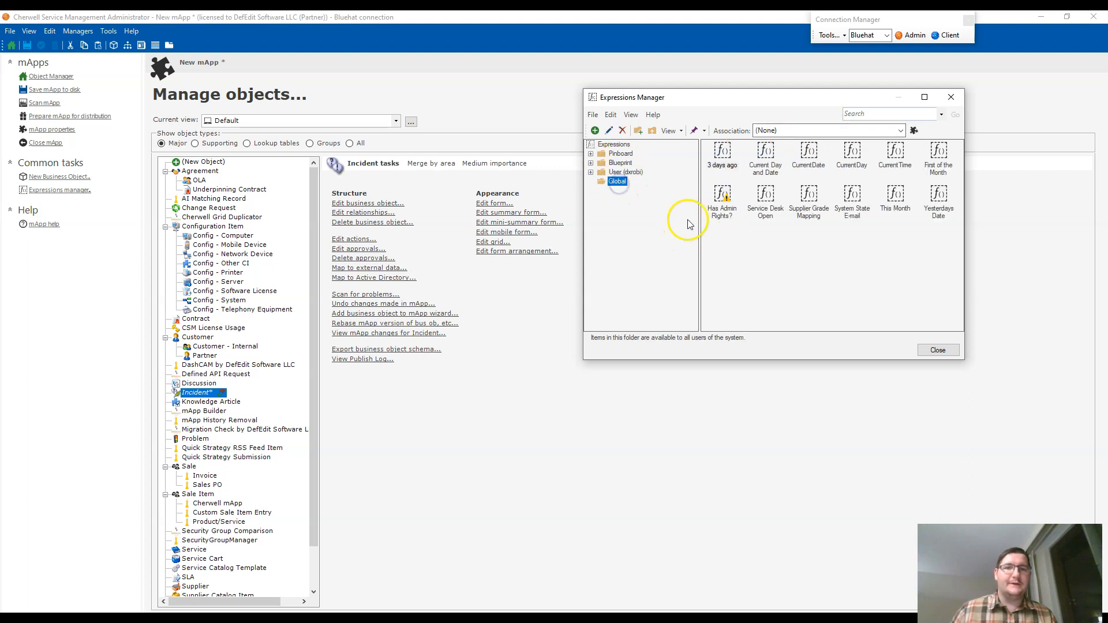
{"action": "right_click", "coordinate": [722, 199]}
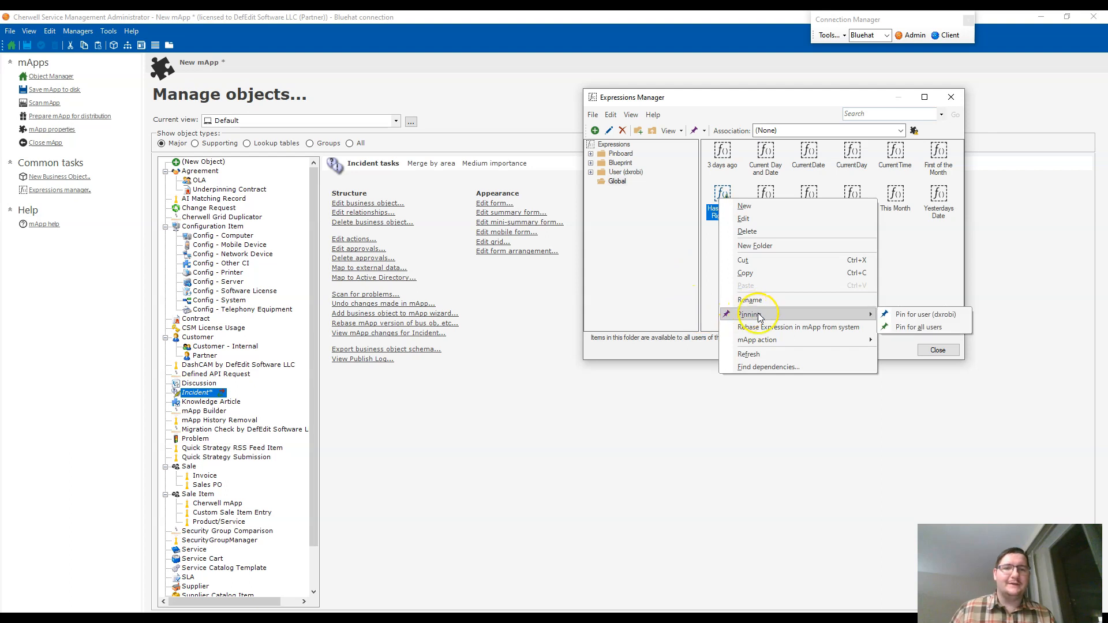
{"action": "left_click", "coordinate": [937, 324]}
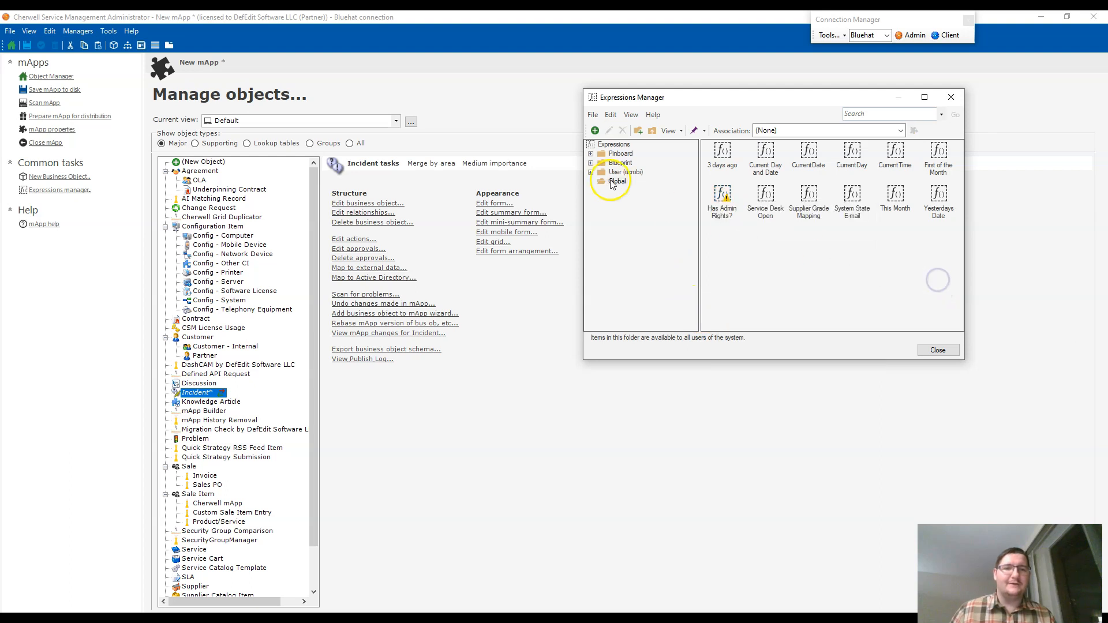
{"action": "left_click", "coordinate": [938, 351]}
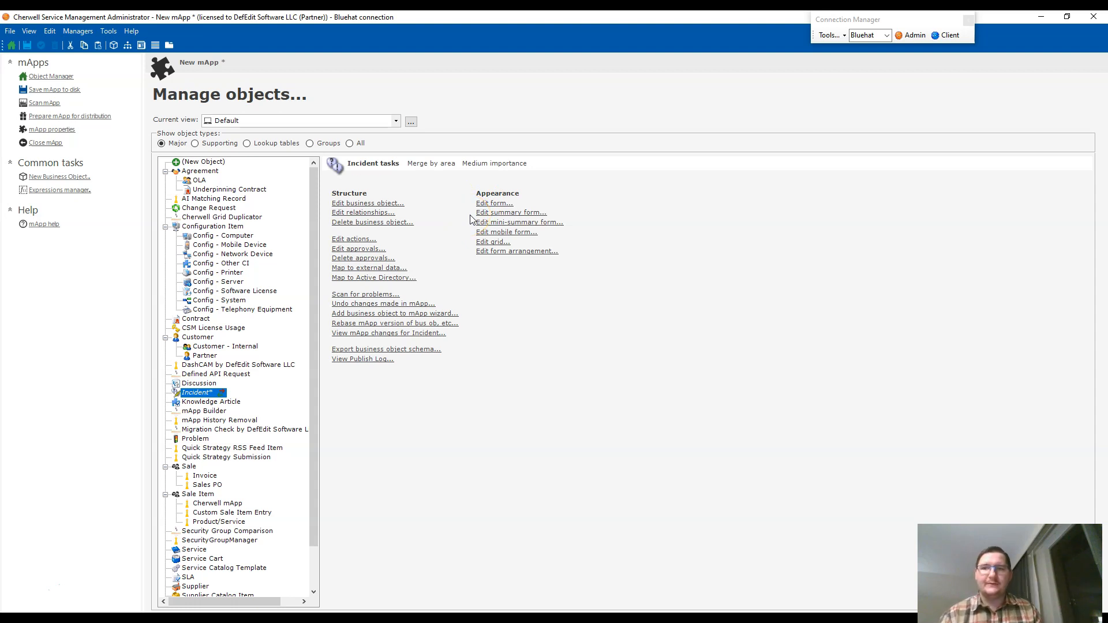
Start saving the mApp to disk, creating and opening a folder named SLA Troubleshooting Form inside the mApps folder
{"action": "left_click", "coordinate": [51, 91]}
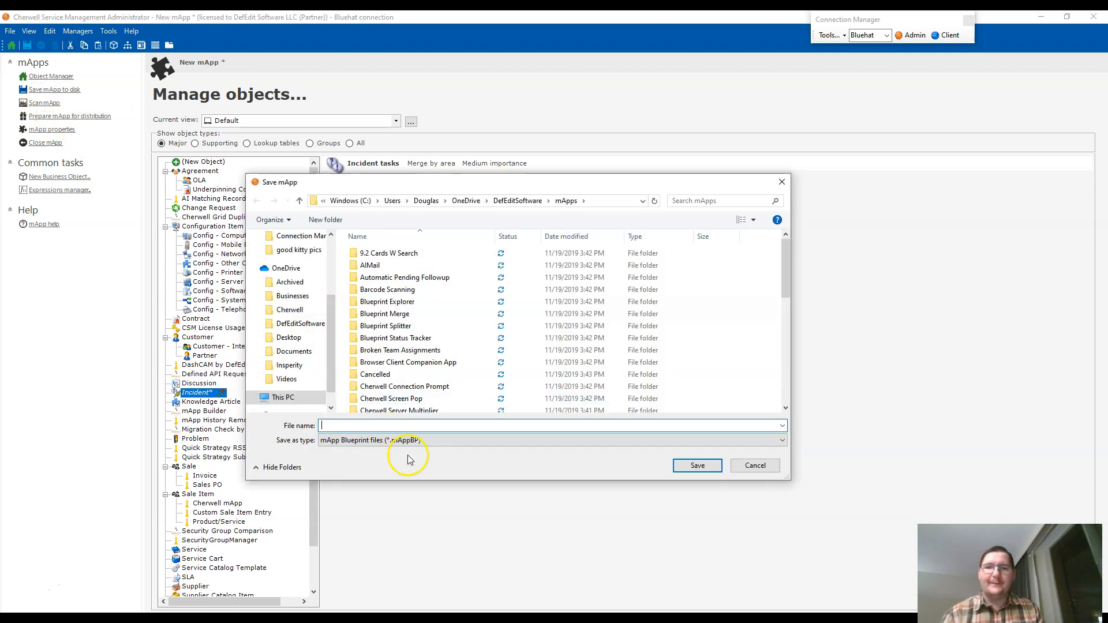
{"action": "right_click", "coordinate": [750, 261]}
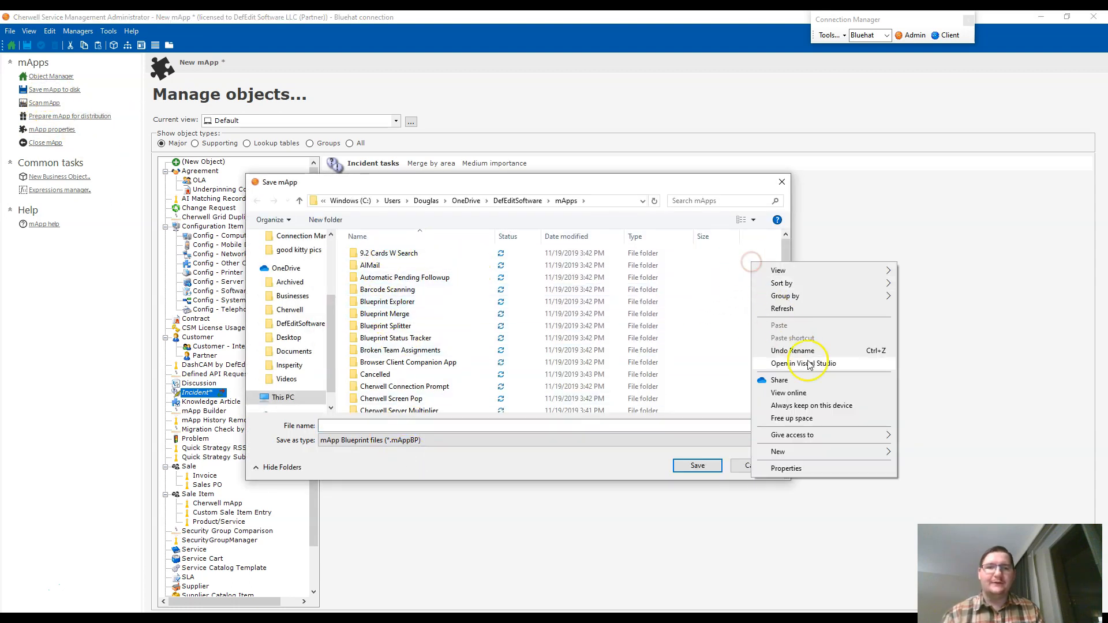
{"action": "left_click", "coordinate": [822, 455]}
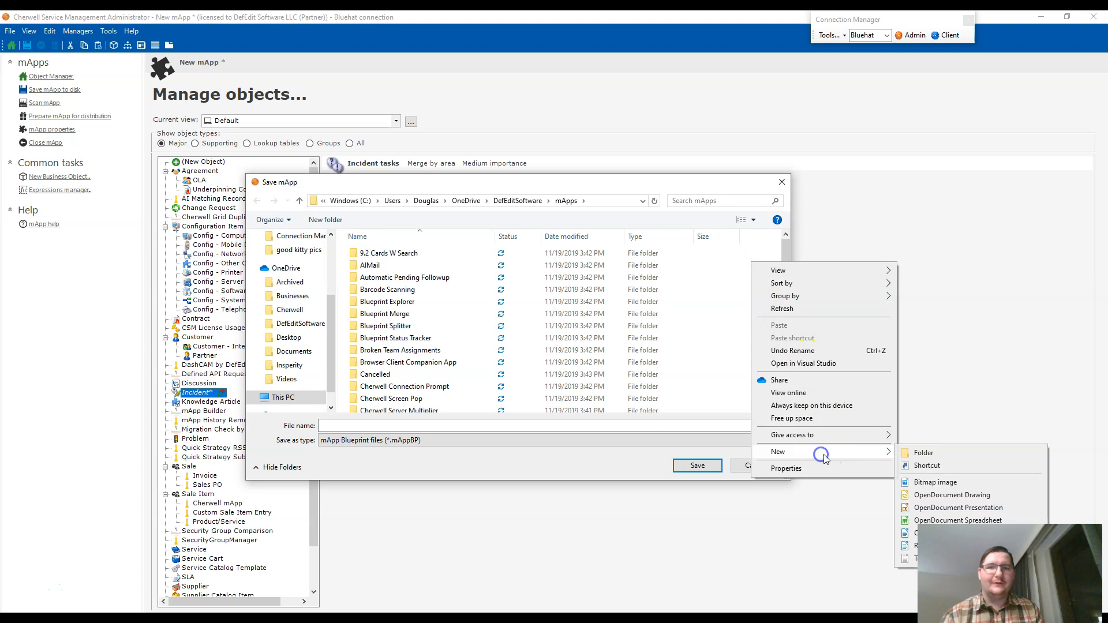
{"action": "left_click", "coordinate": [952, 453]}
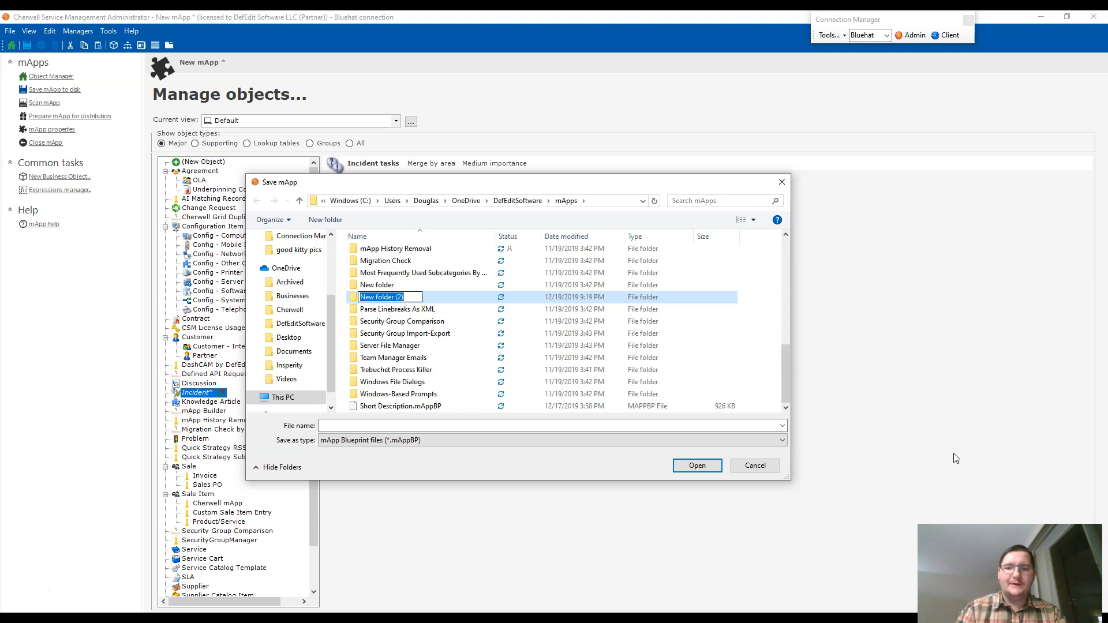
{"action": "type", "text": "DLS Yt"}
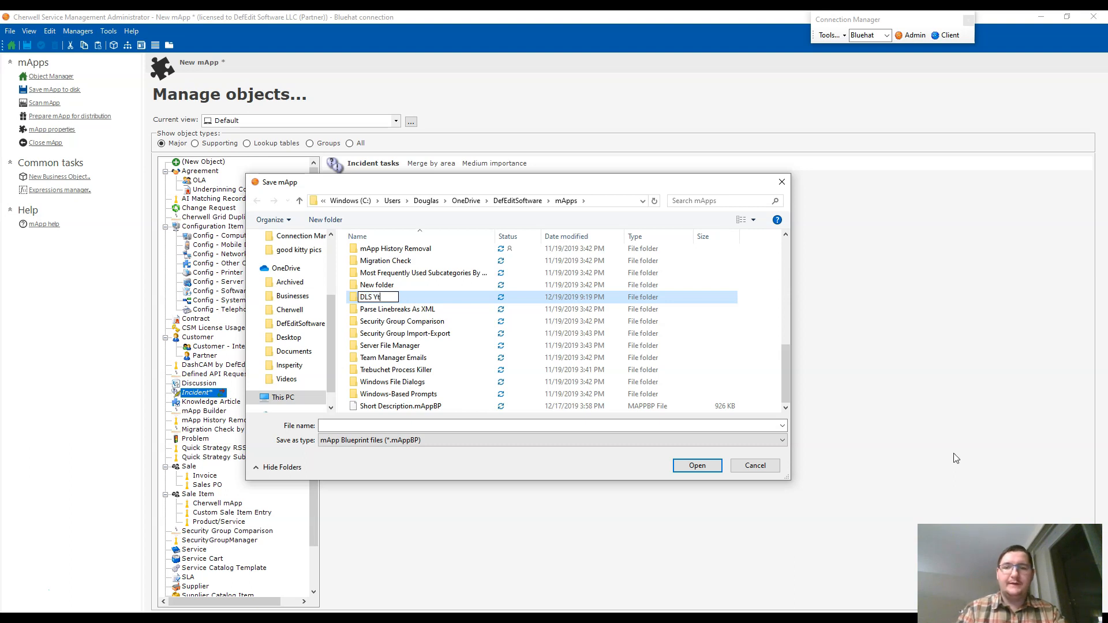
{"action": "key", "text": "BackSpace"}
{"action": "key", "text": "BackSpace"}
{"action": "key", "text": "BackSpace"}
{"action": "key", "text": "BackSpace"}
{"action": "key", "text": "BackSpace"}
{"action": "type", "text": "SLA Troubleshooting"}
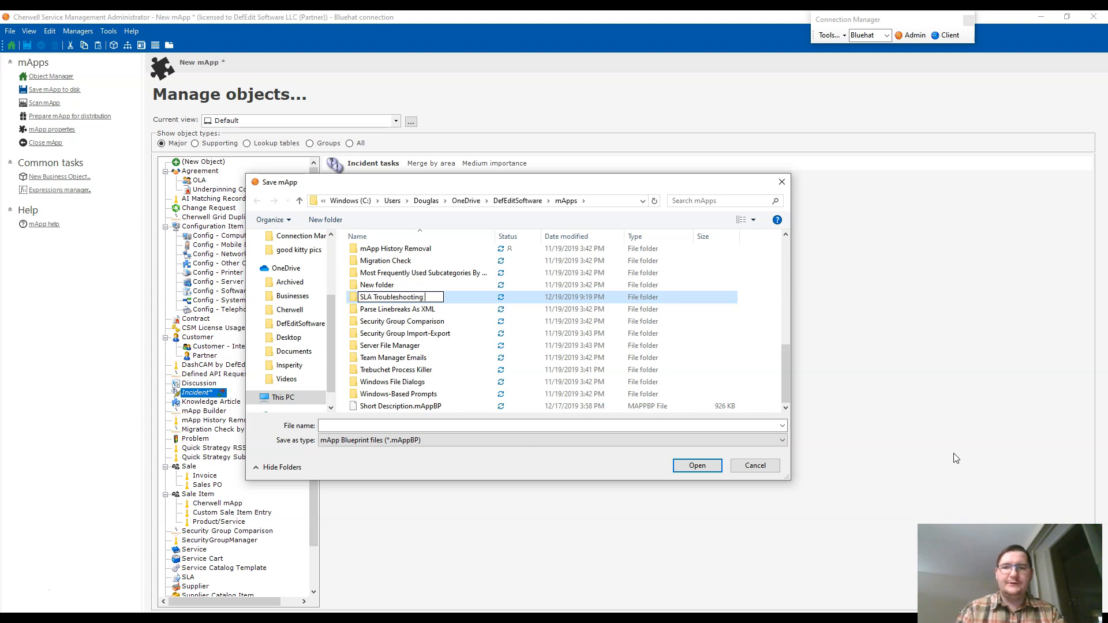
{"action": "type", "text": " Form"}
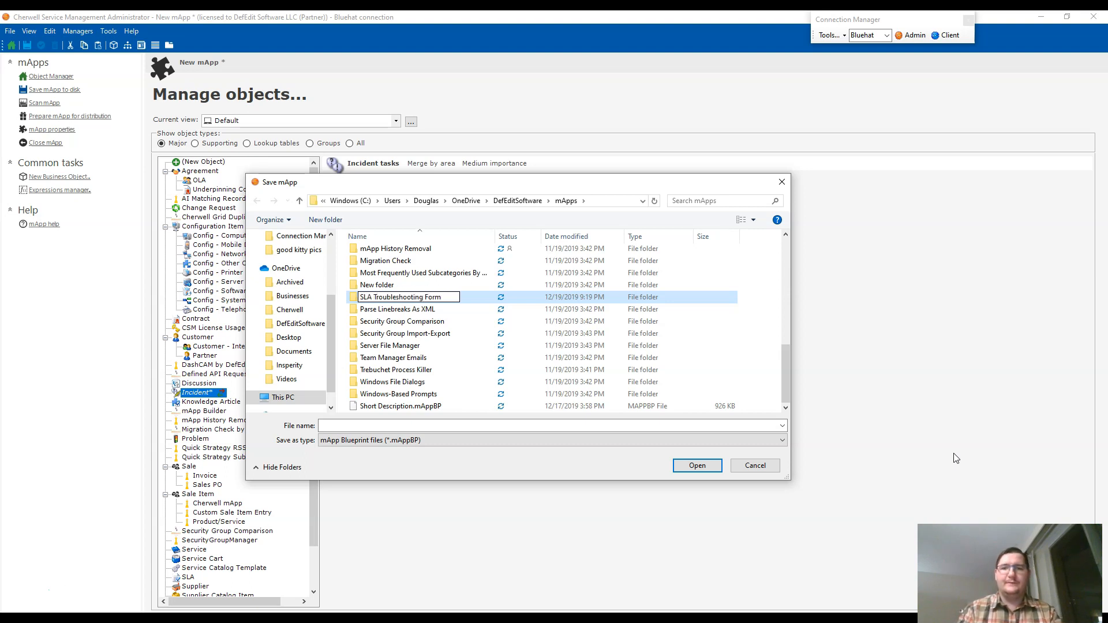
{"action": "key", "text": "Return"}
{"action": "key", "text": "Return"}
Save the mApp Blueprint file as SLA Troubleshooting Form in that folder
{"action": "left_click", "coordinate": [635, 425]}
{"action": "type", "text": "SLA Troubleshooting Form"}
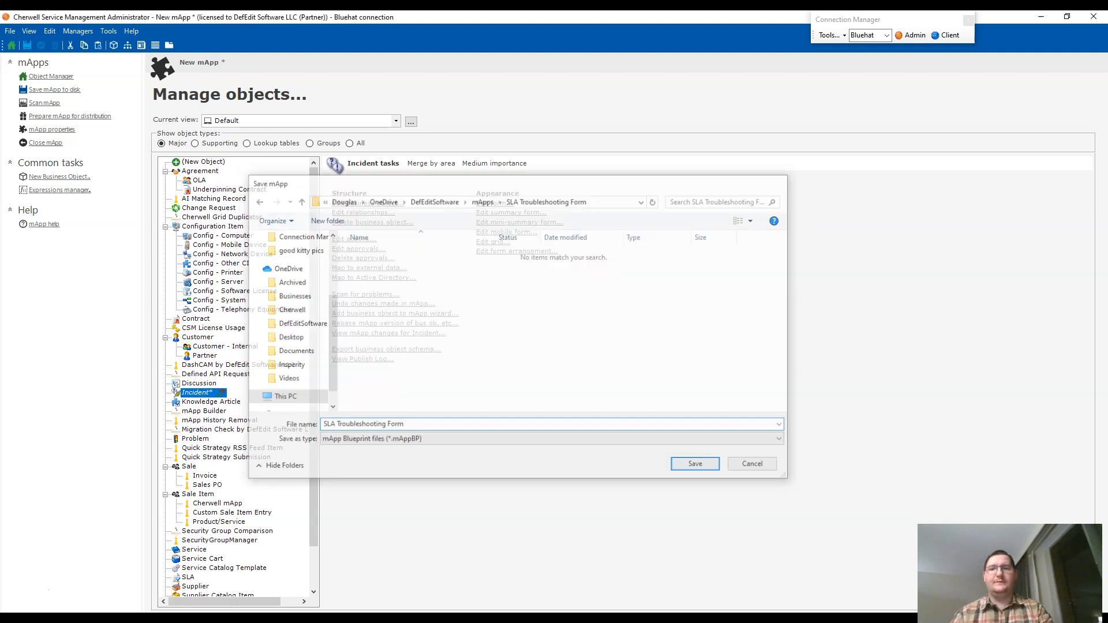
{"action": "key", "text": "Return"}
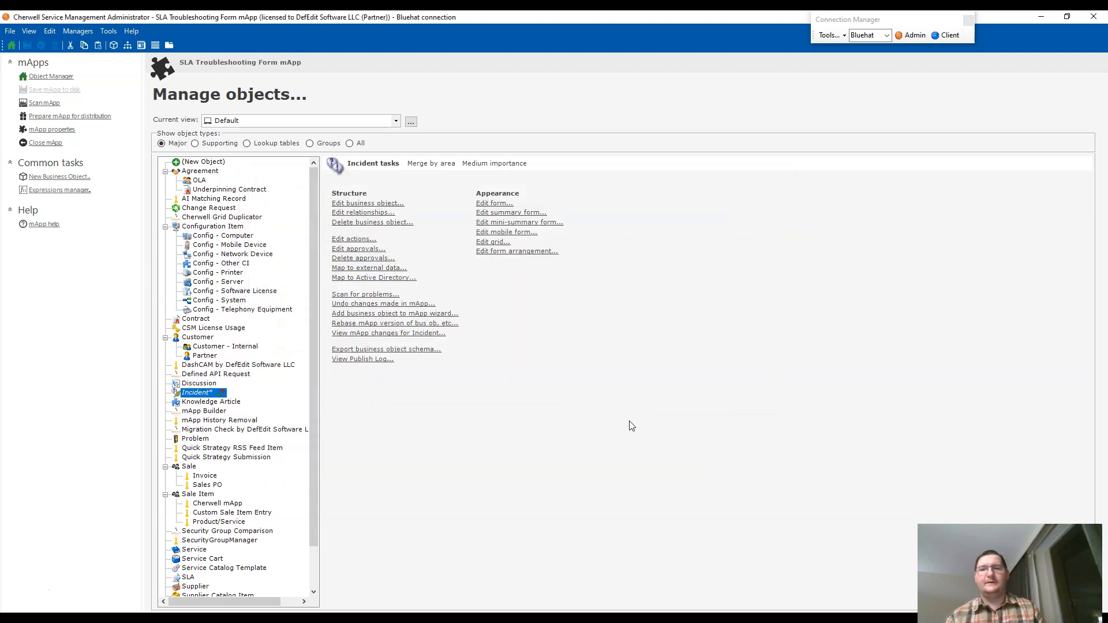
Check the mApp's readiness for distribution, and name it SLA Troubleshooting Form in its general properties
{"action": "left_click", "coordinate": [46, 116]}
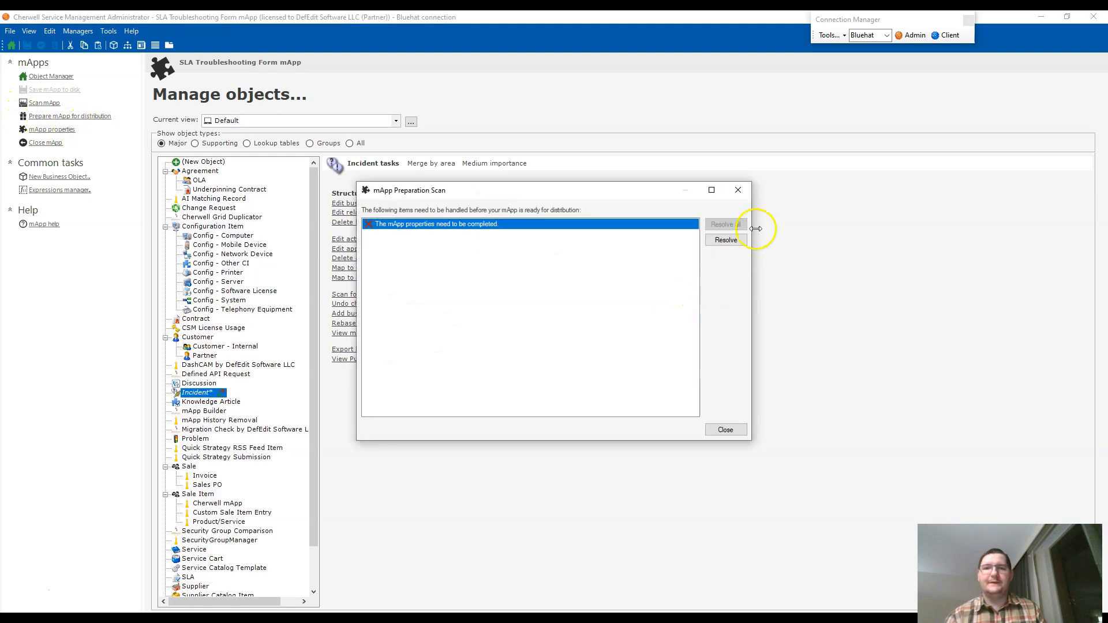
{"action": "left_click", "coordinate": [738, 190]}
{"action": "left_click", "coordinate": [90, 134]}
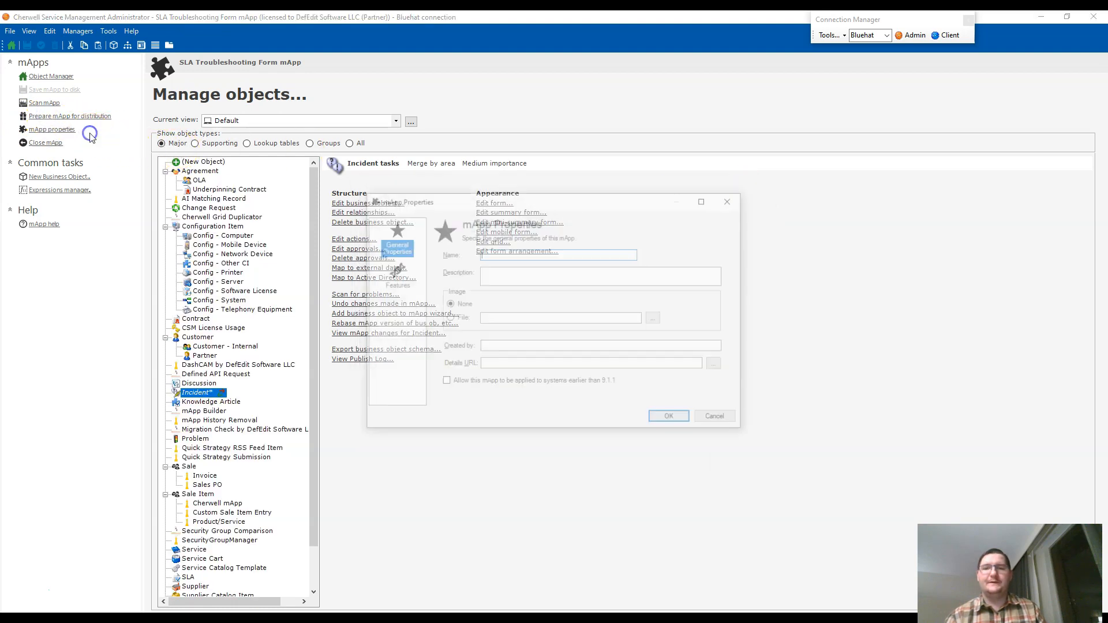
{"action": "left_click", "coordinate": [569, 252]}
{"action": "type", "text": "SLA Troubleshooting Form"}
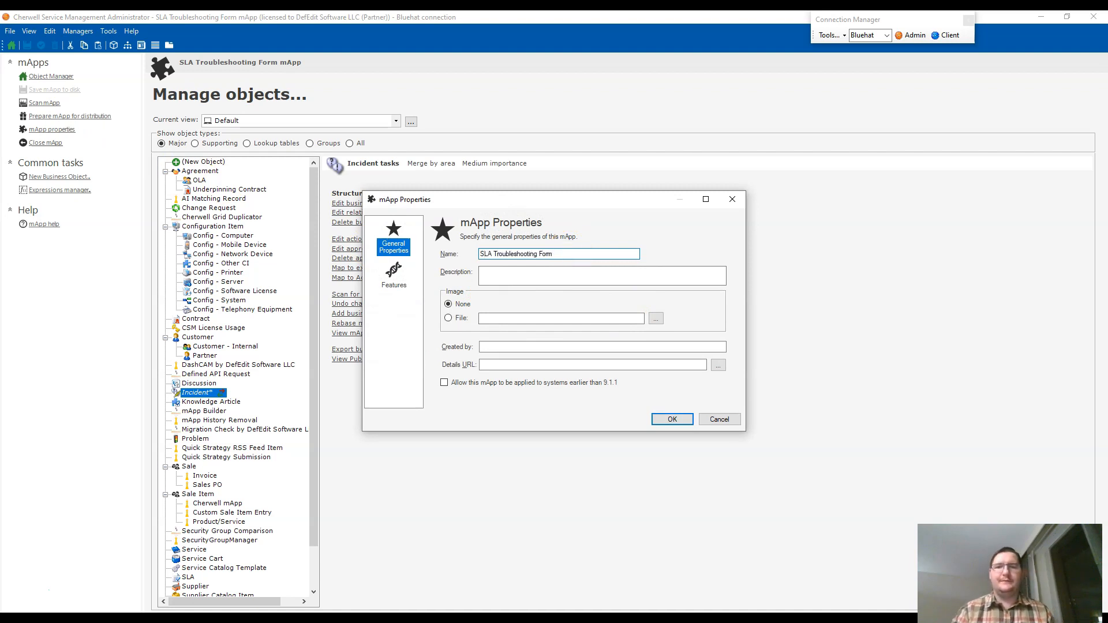
Describe the mApp as an Incident SLA and Target Times troubleshooting form, with instructions on form arrangement and visibility by the Has Admin Rights expression
{"action": "left_click", "coordinate": [549, 278]}
{"action": "type", "text": "Ad"}
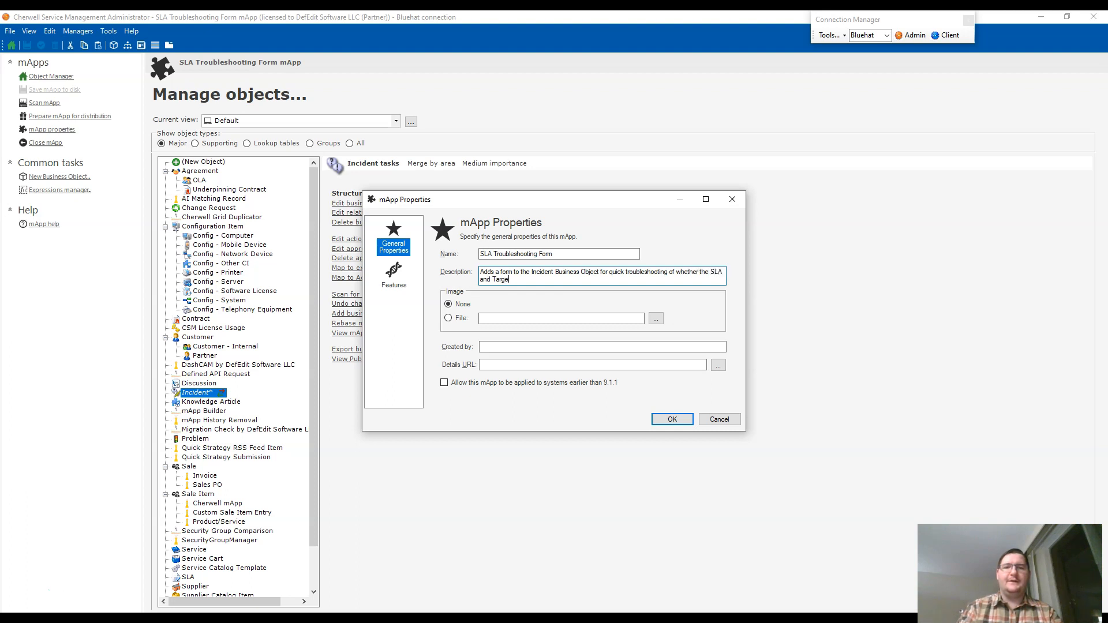
{"action": "type", "text": "oaded. You should add the form to your form ar"}
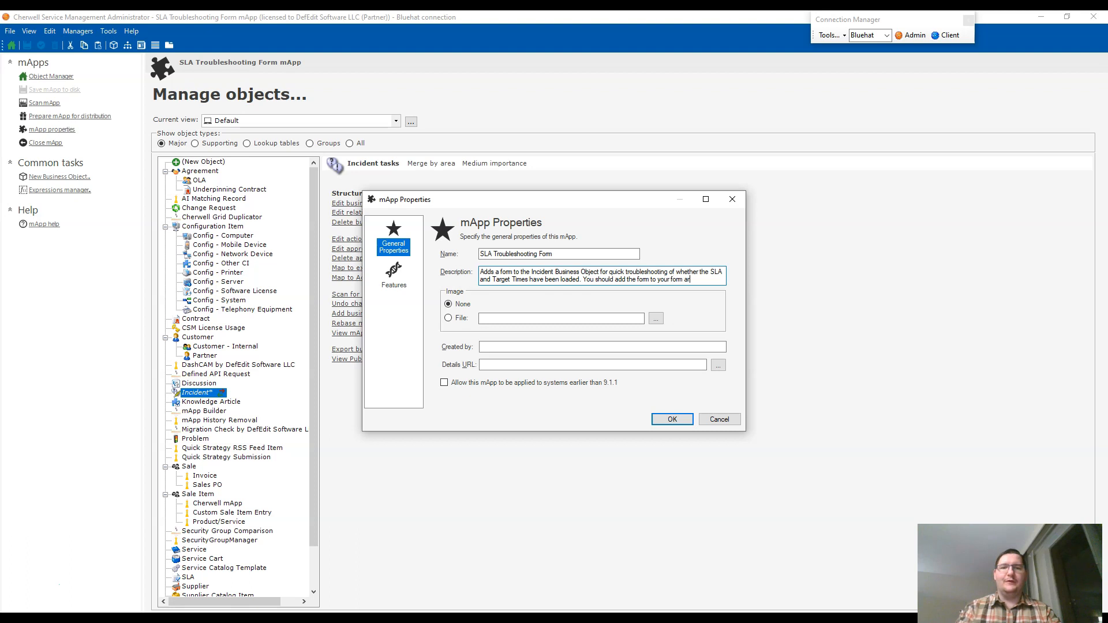
{"action": "type", "text": "rangement af"}
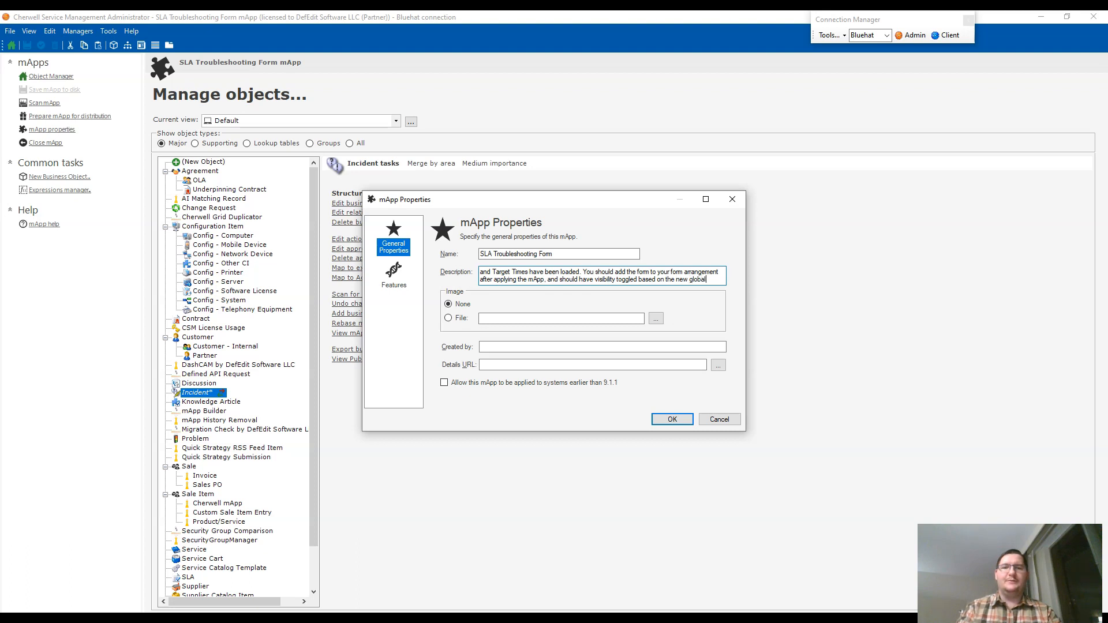
{"action": "type", "text": "a"}
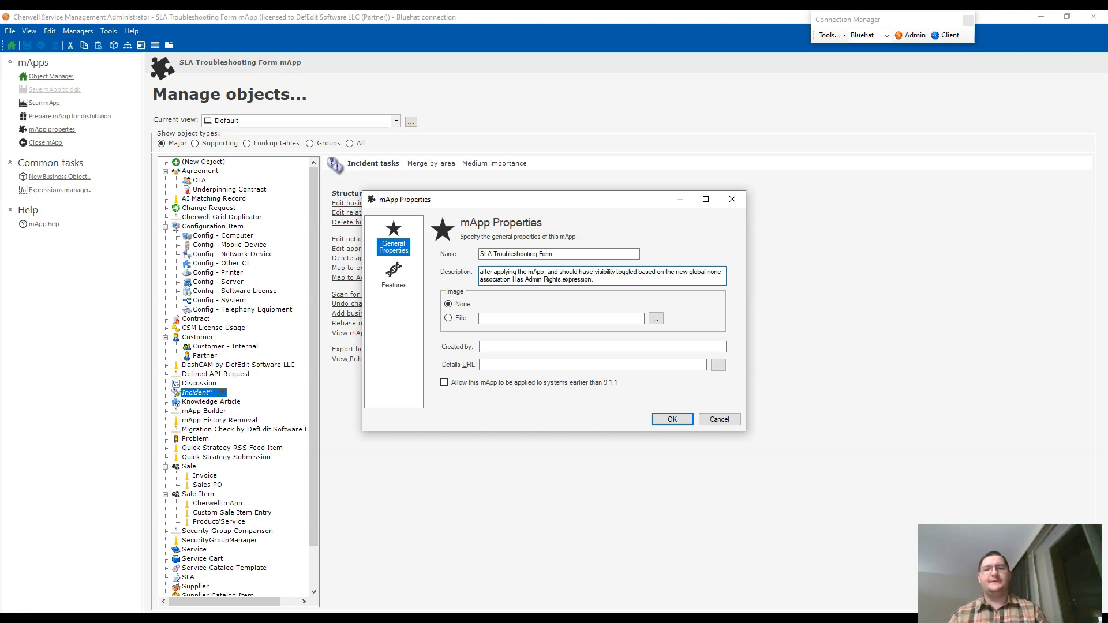
{"action": "left_click", "coordinate": [487, 347]}
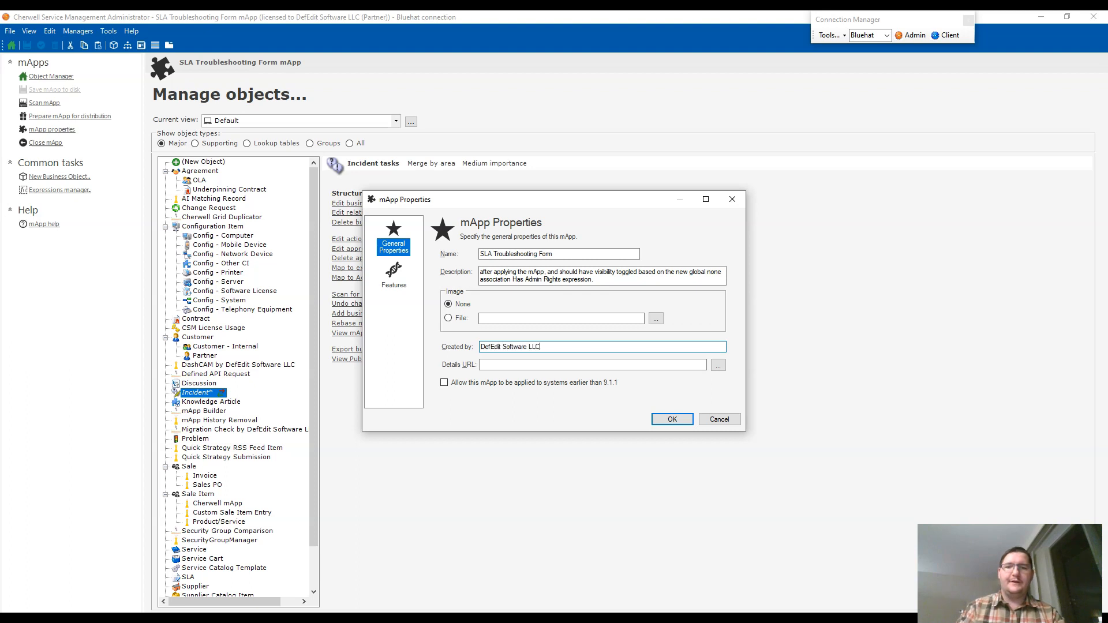
{"action": "left_click", "coordinate": [510, 365]}
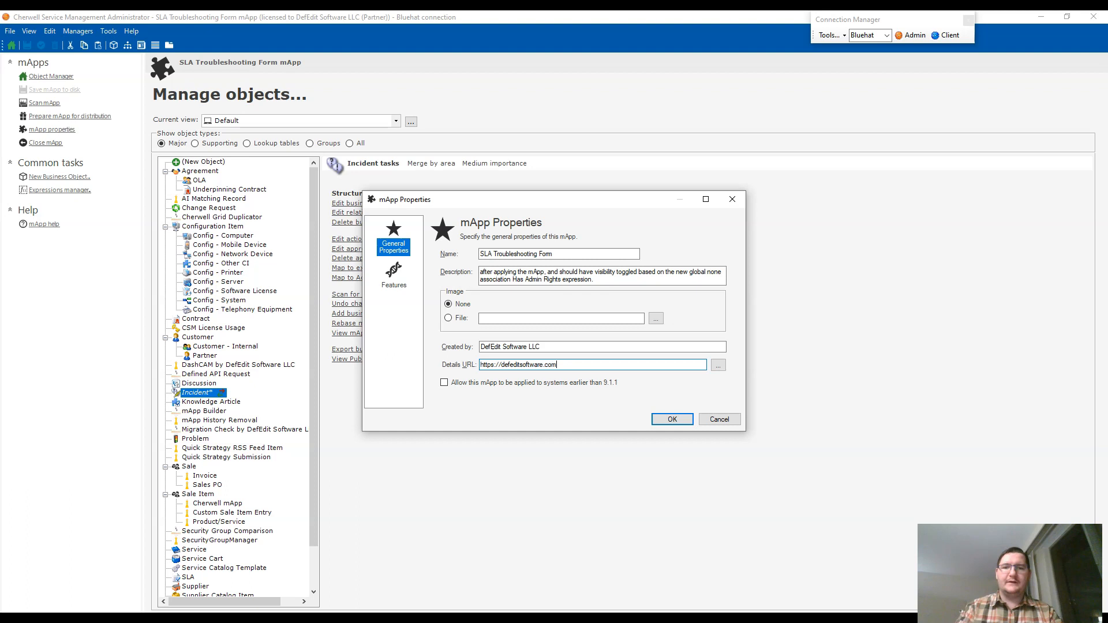
{"action": "left_click", "coordinate": [527, 383]}
{"action": "left_click", "coordinate": [675, 422]}
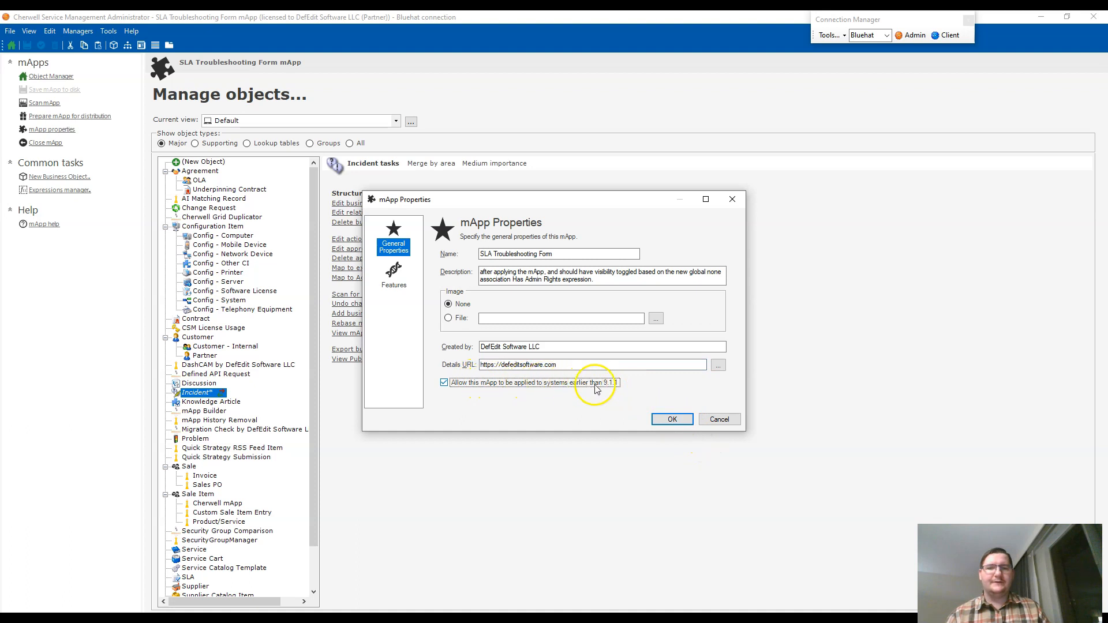
{"action": "left_click", "coordinate": [671, 419]}
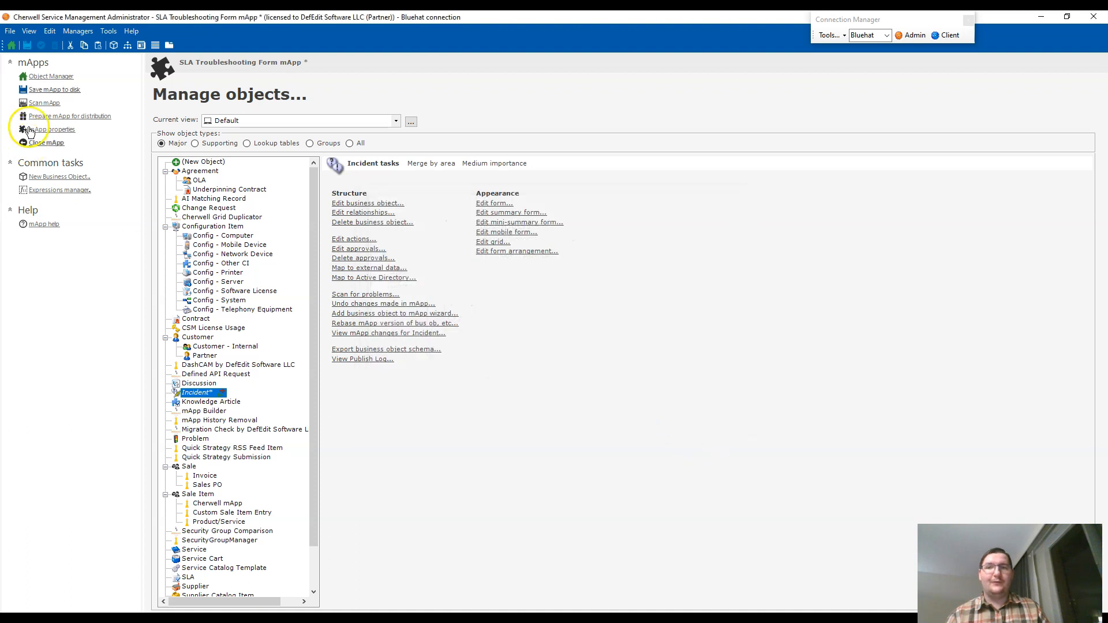
Save the mApp and prepare it for distribution as a compressed file in the same folder as its Blueprint file
{"action": "left_click", "coordinate": [46, 90]}
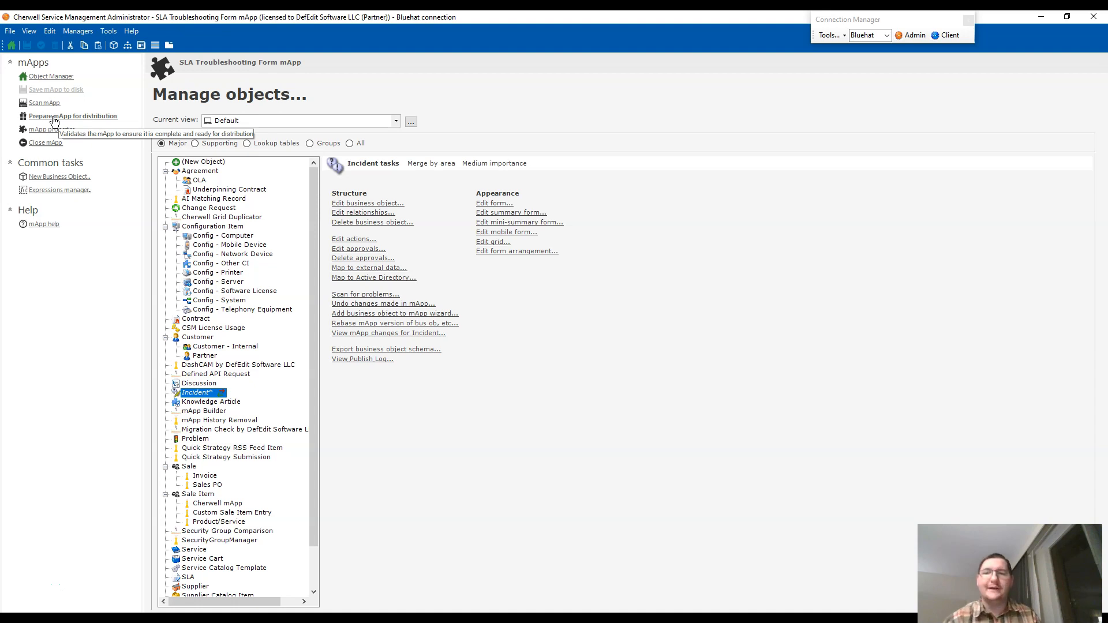
{"action": "left_click", "coordinate": [54, 118]}
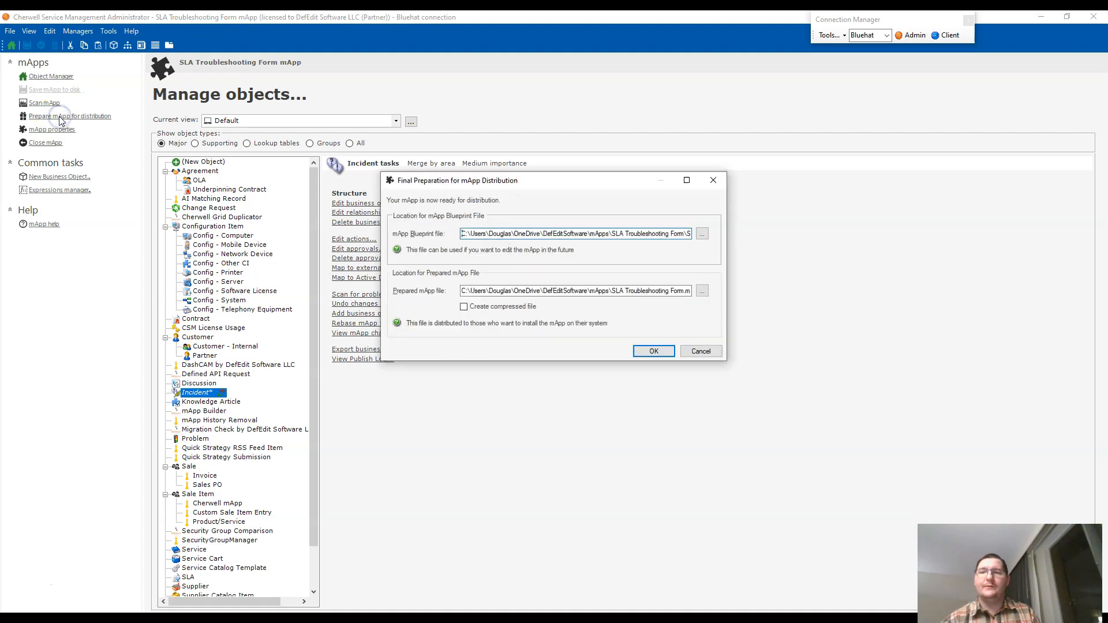
{"action": "triple_click", "coordinate": [547, 237]}
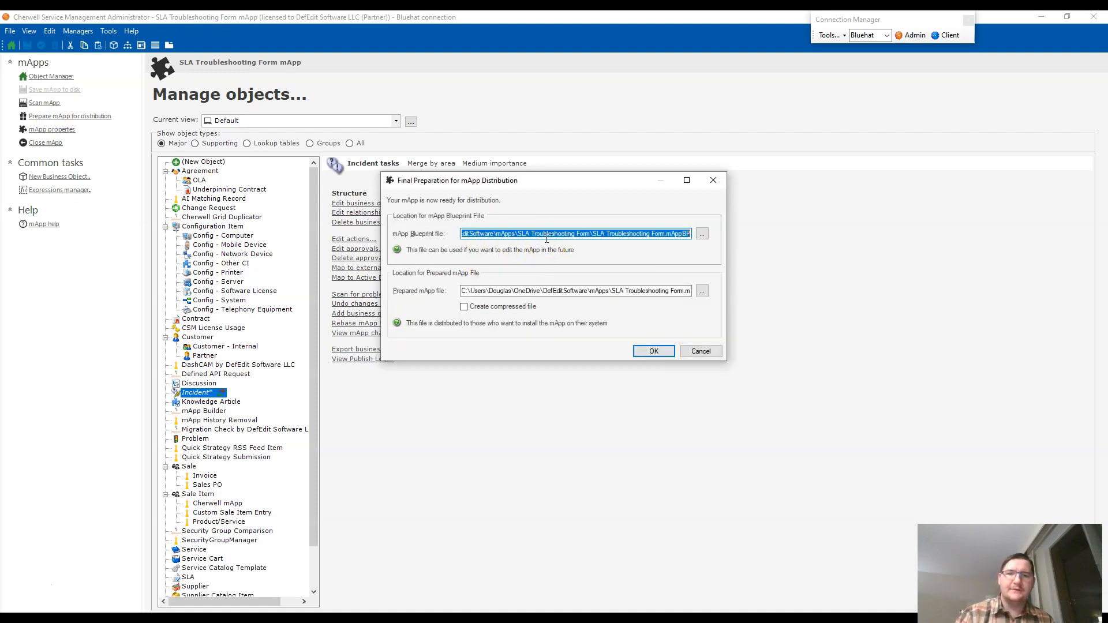
{"action": "left_click", "coordinate": [609, 292]}
{"action": "key", "text": "ctrl+a"}
{"action": "key", "text": "ctrl+v"}
{"action": "left_click", "coordinate": [523, 305]}
{"action": "left_click", "coordinate": [651, 350]}
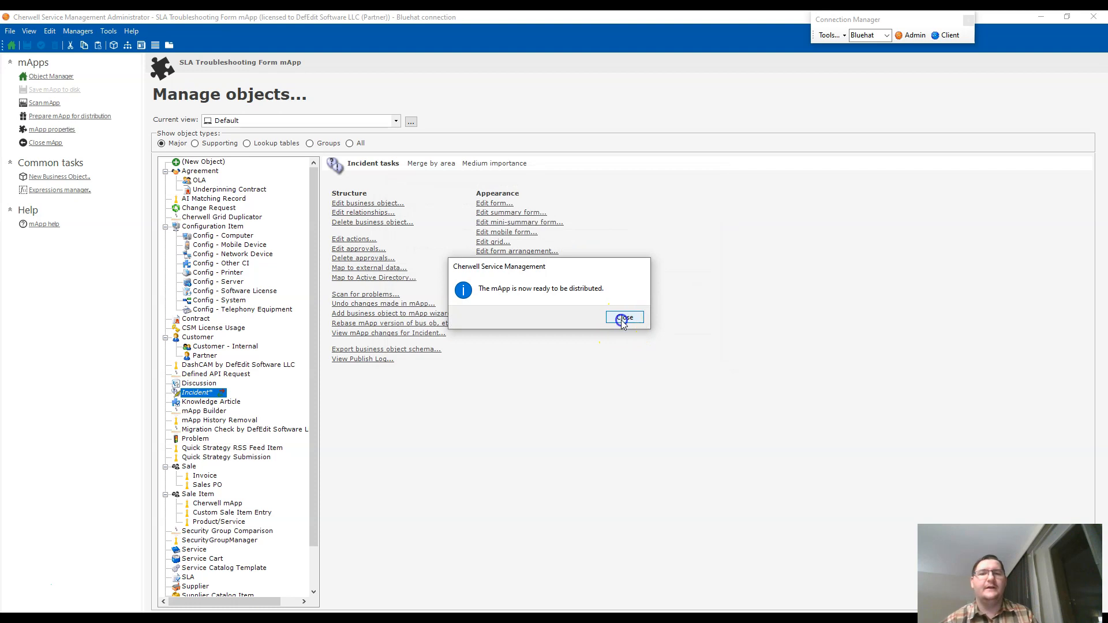
{"action": "left_click", "coordinate": [622, 318]}
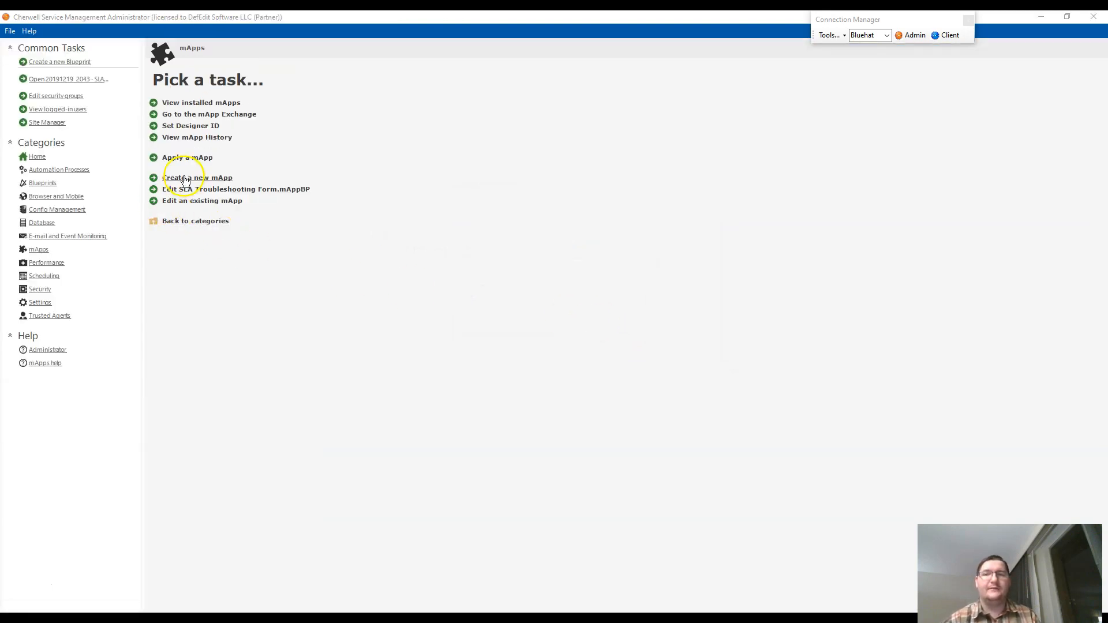
{"action": "left_click", "coordinate": [197, 157]}
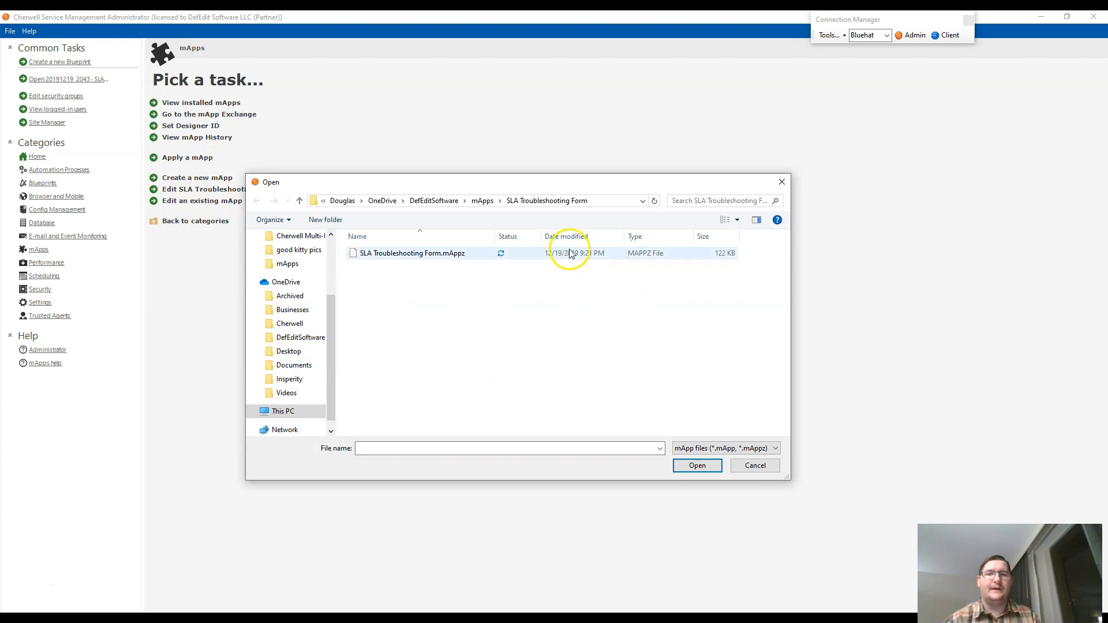
{"action": "left_click", "coordinate": [569, 252]}
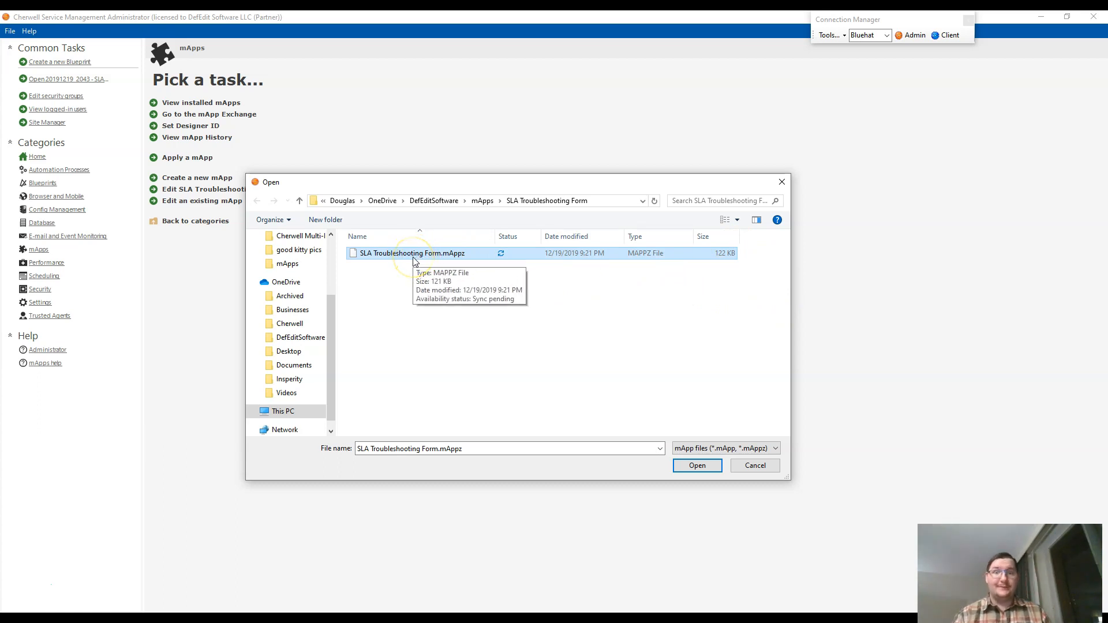
{"action": "left_click", "coordinate": [755, 465]}
{"action": "left_click", "coordinate": [462, 307]}
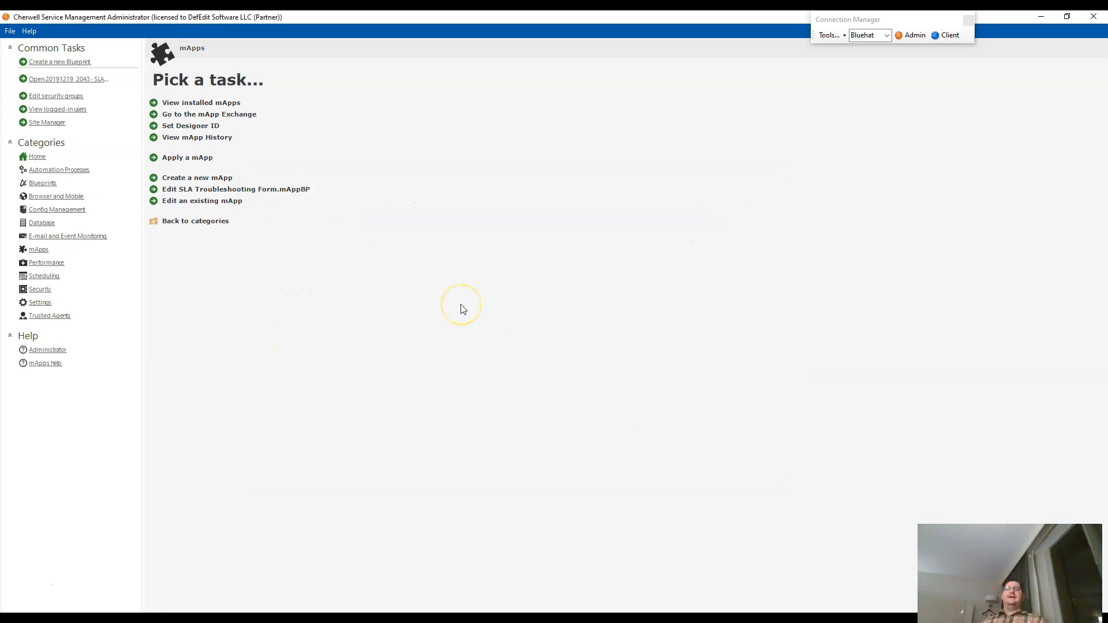
Start applying SLA Troubleshooting Form.mAppz, accepting the terms and letting the merge make reasonable decisions but ask if unsure
{"action": "left_click", "coordinate": [184, 158]}
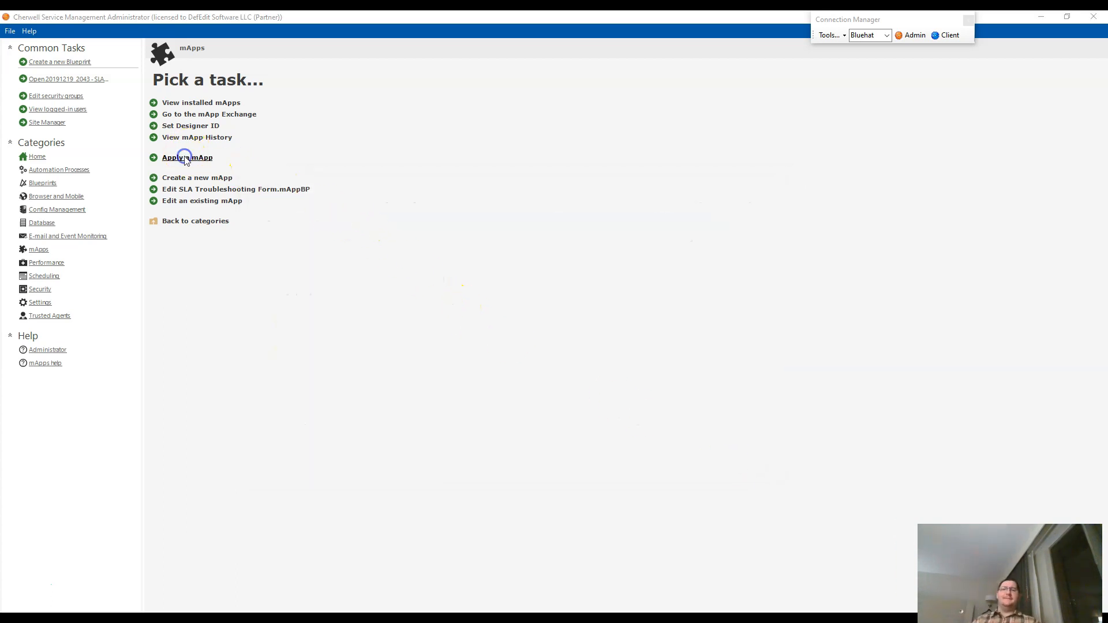
{"action": "double_click", "coordinate": [430, 255]}
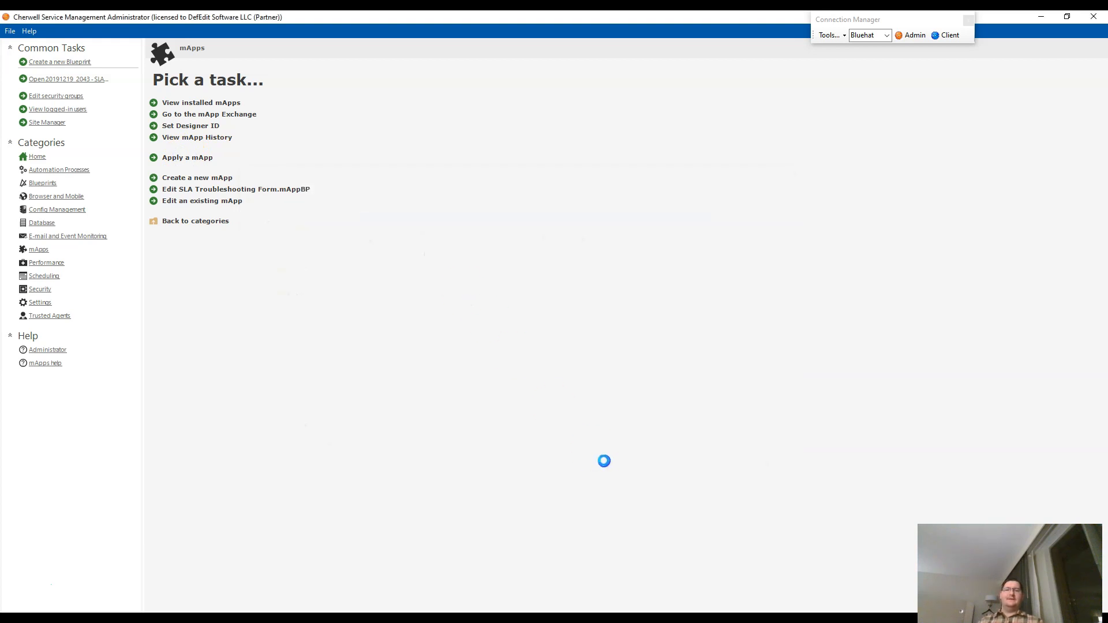
{"action": "left_click", "coordinate": [629, 431]}
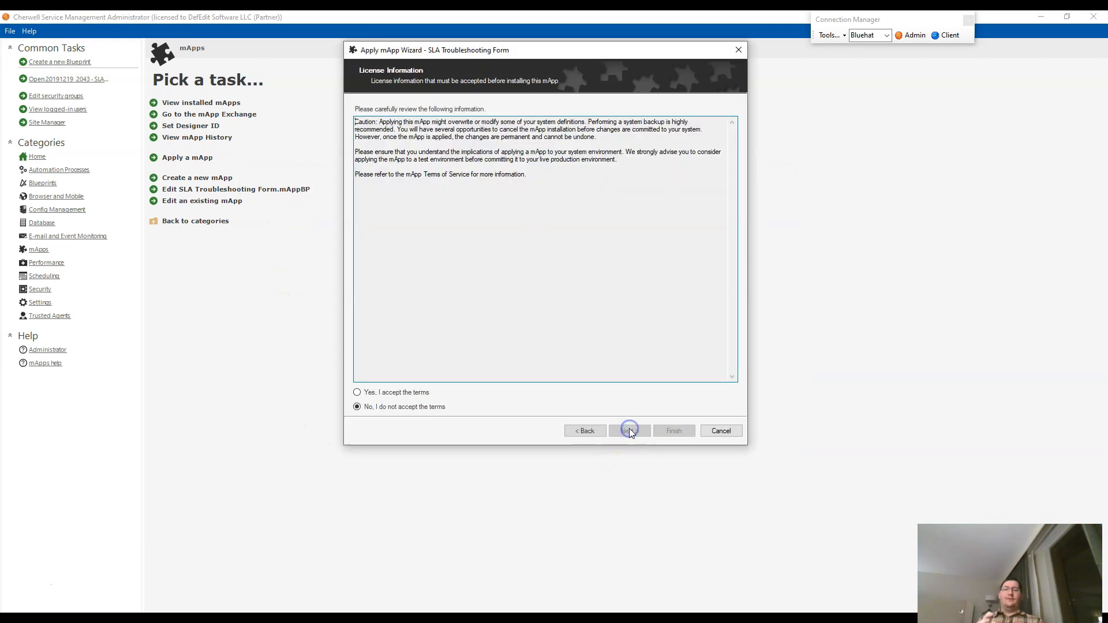
{"action": "left_click", "coordinate": [420, 393]}
{"action": "left_click", "coordinate": [627, 433]}
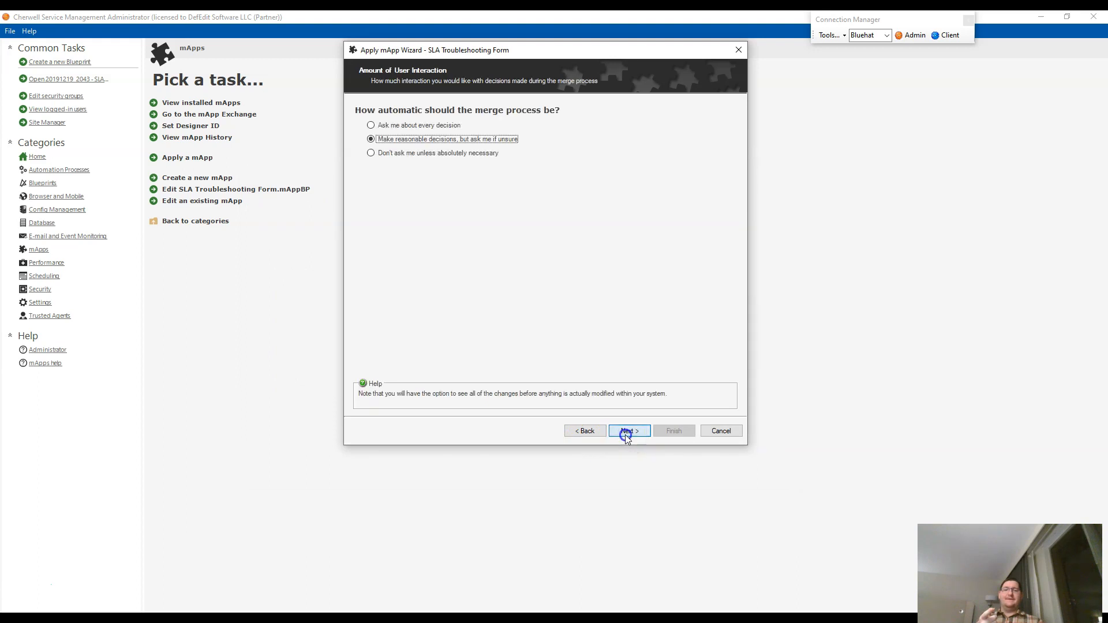
{"action": "left_click", "coordinate": [627, 432]}
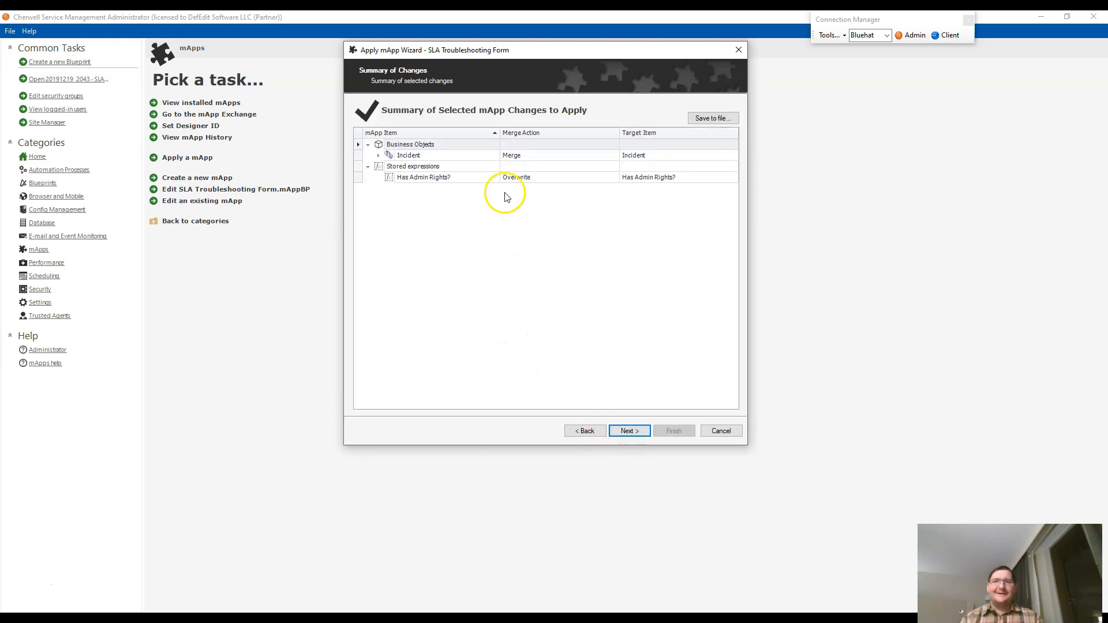
Examine the merge actions for the Incident object's forms in the summary of mApp changes
{"action": "left_click", "coordinate": [502, 157]}
{"action": "left_click", "coordinate": [379, 155]}
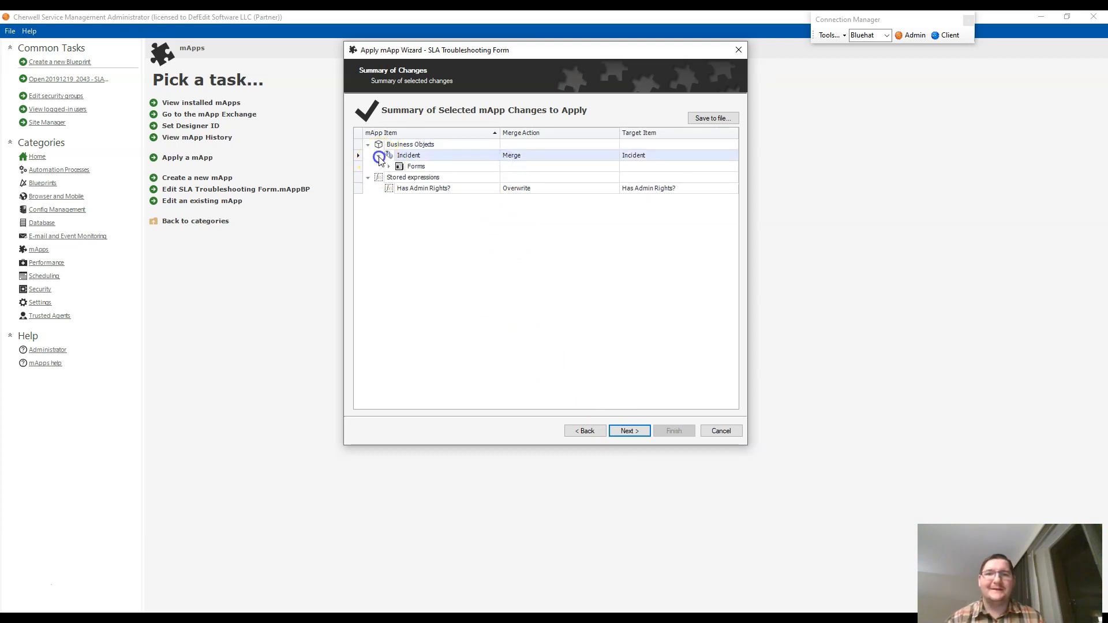
{"action": "left_click", "coordinate": [388, 167]}
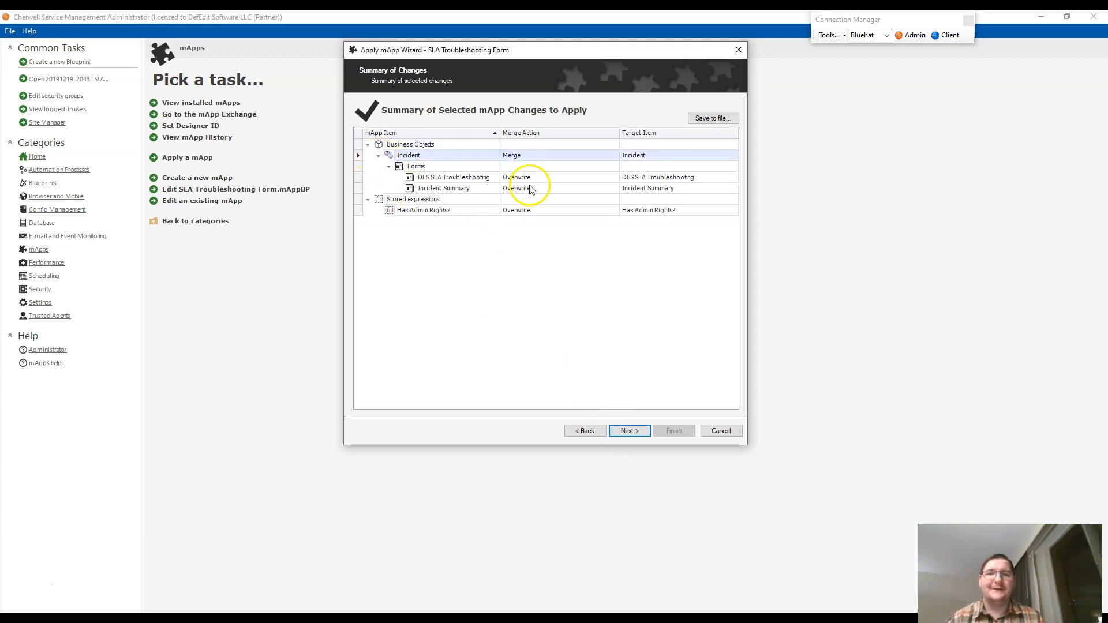
Check the merge actions for the DES SLA Troubleshooting and Incident Summary forms and the Has Admin Rights? stored expression
{"action": "left_click", "coordinate": [470, 179]}
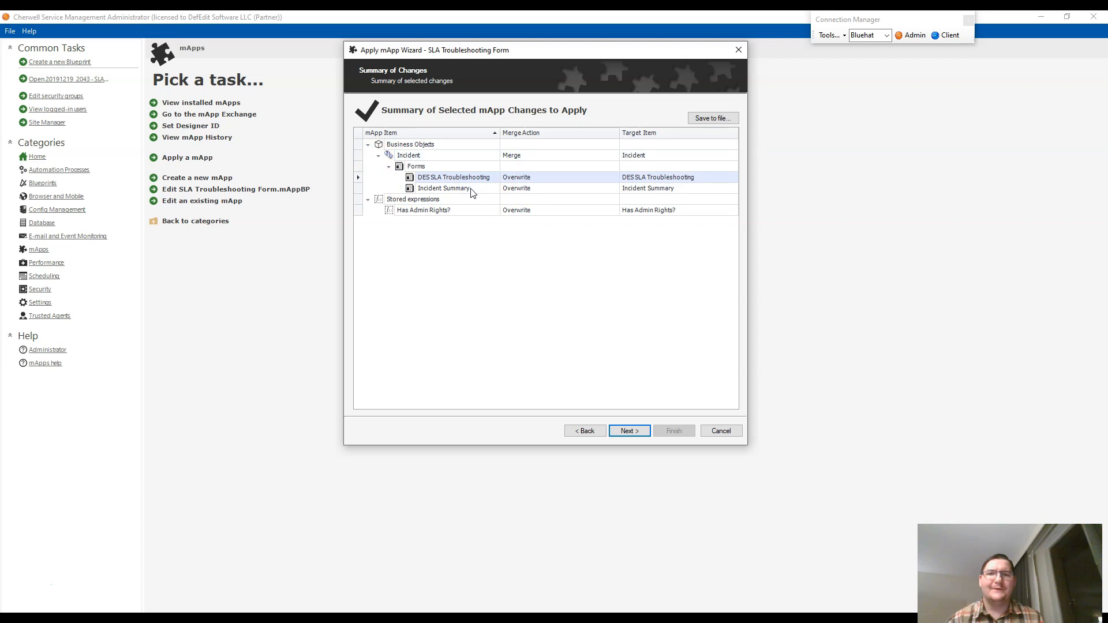
{"action": "left_click", "coordinate": [470, 189]}
{"action": "left_click", "coordinate": [510, 190]}
{"action": "left_click", "coordinate": [481, 191]}
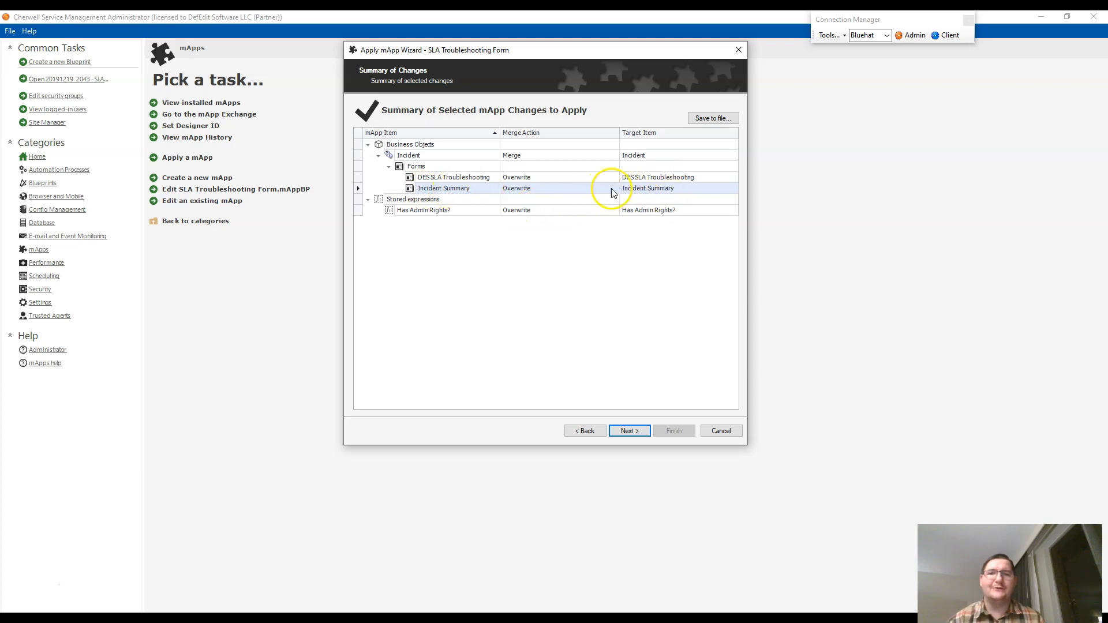
{"action": "left_click", "coordinate": [412, 212]}
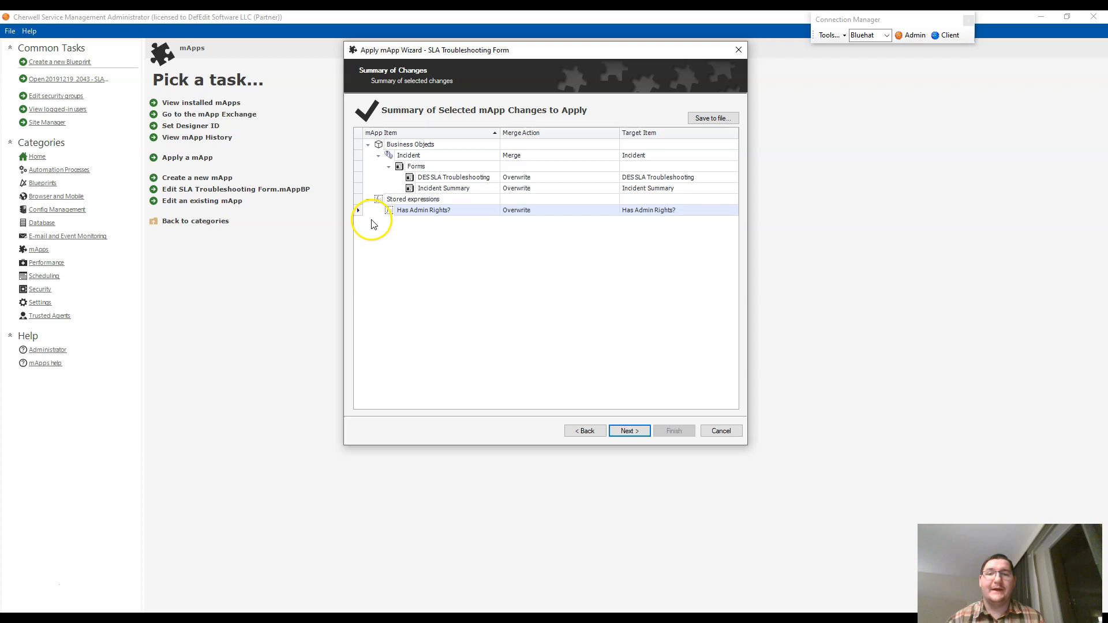
{"action": "left_click", "coordinate": [441, 178]}
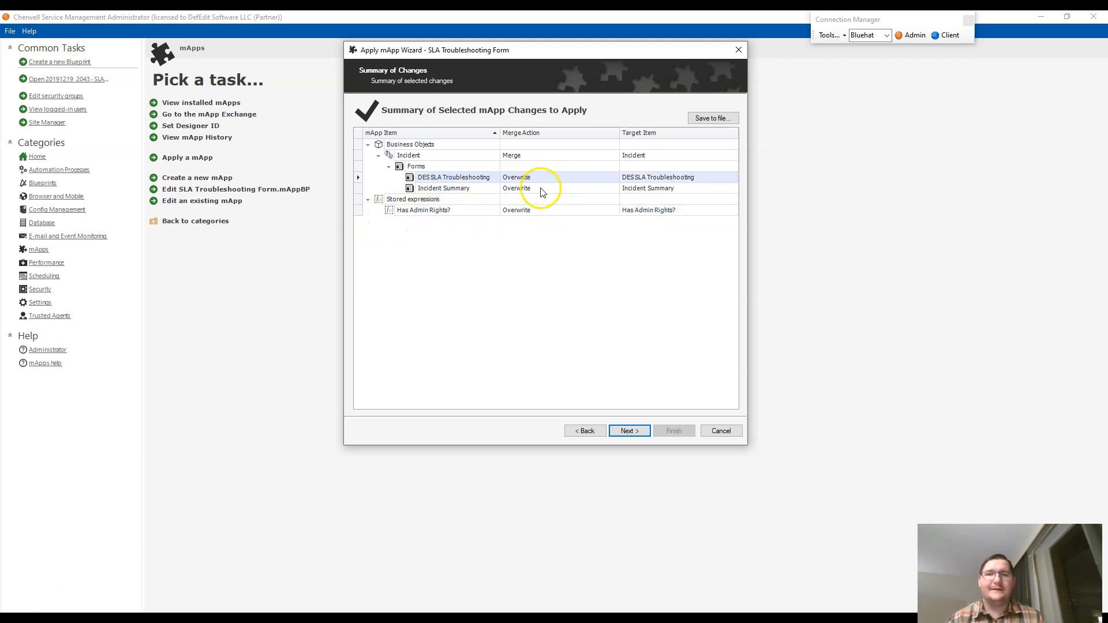
Cancel applying the mApp and reopen SLA Troubleshooting Form.mAppBP for editing
{"action": "left_click", "coordinate": [721, 432]}
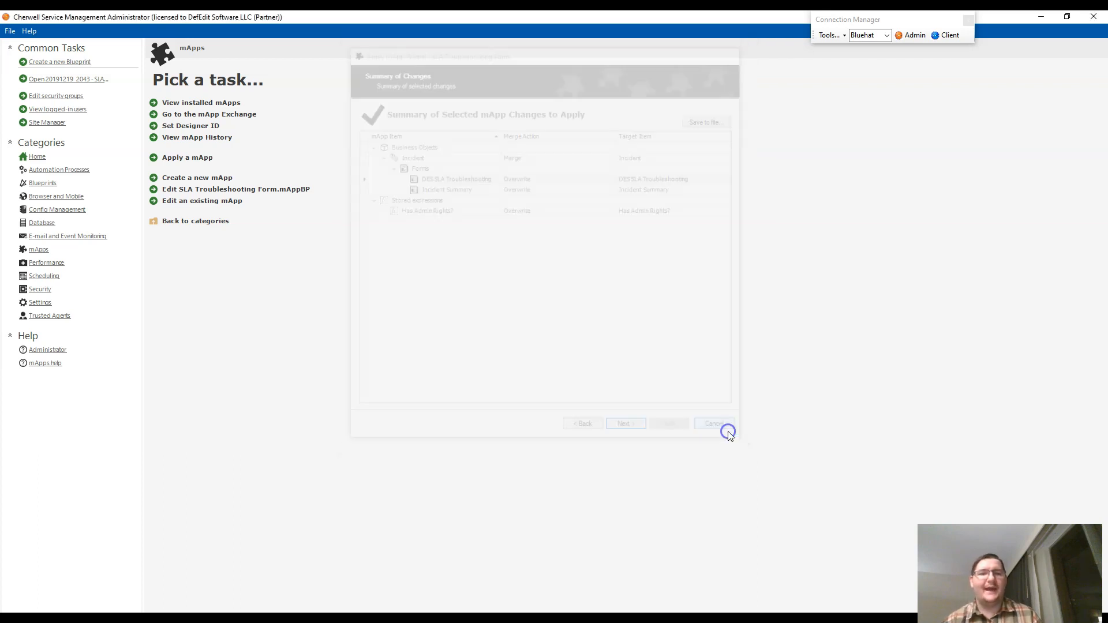
{"action": "left_click", "coordinate": [197, 191]}
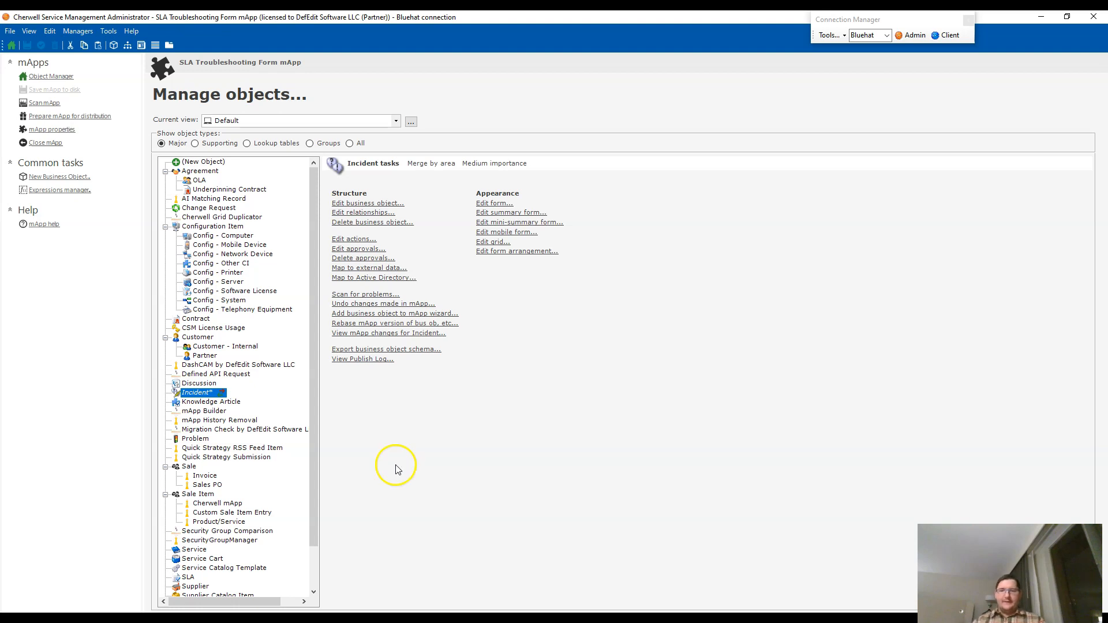
Open Microsoft Edge and go to defeditsoftware.com
{"action": "key", "text": "super"}
{"action": "type", "text": "edge"}
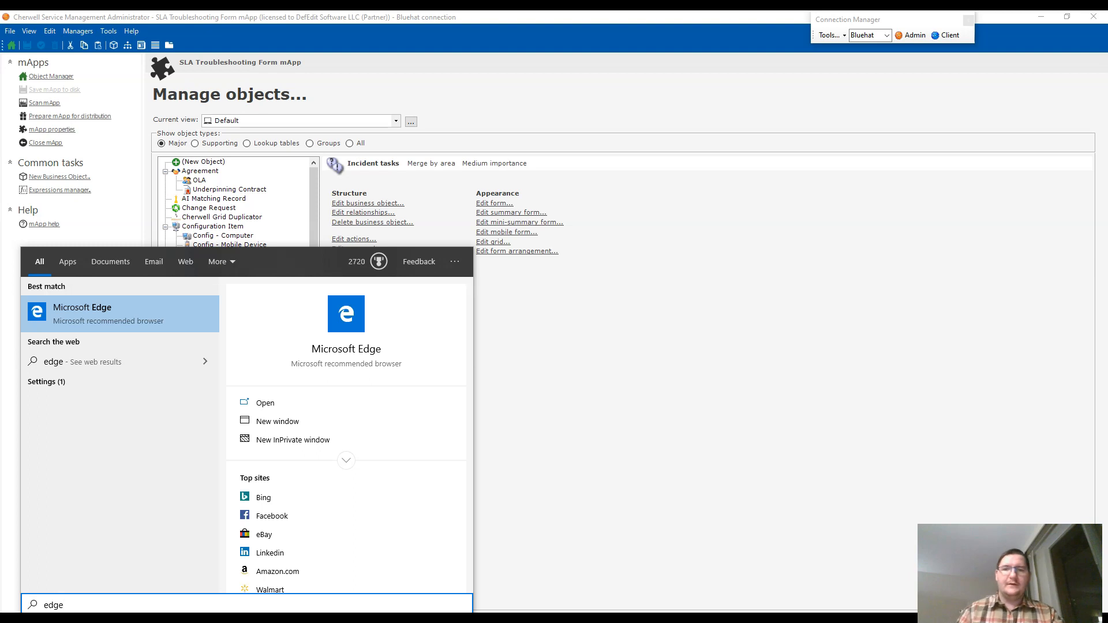
{"action": "key", "text": "Return"}
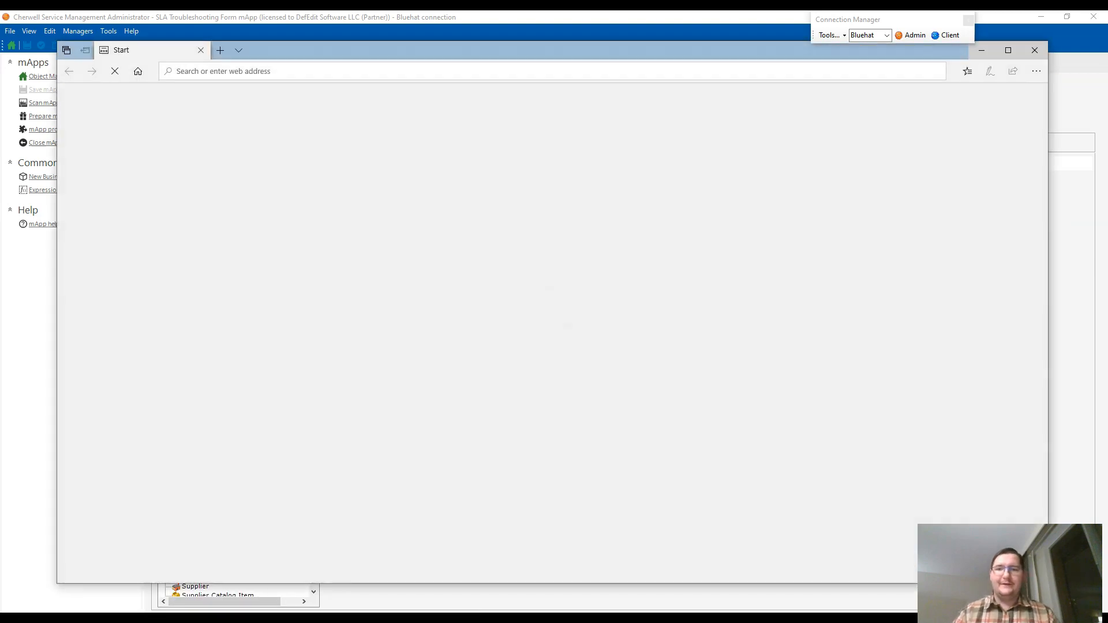
{"action": "type", "text": "defedits"}
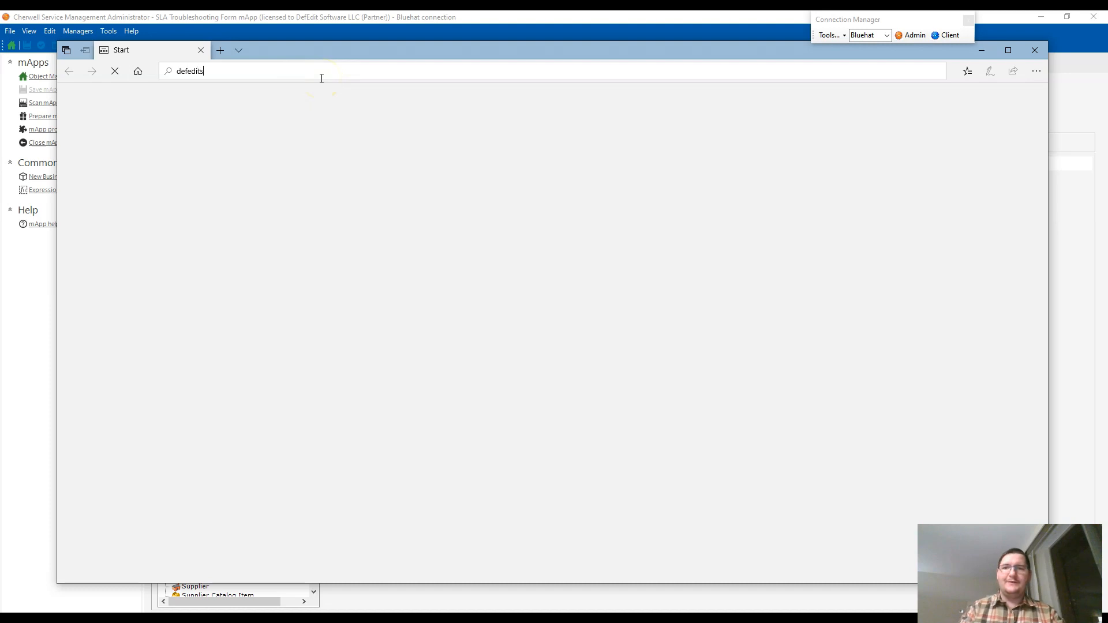
{"action": "type", "text": "oftware.com"}
{"action": "key", "text": "Return"}
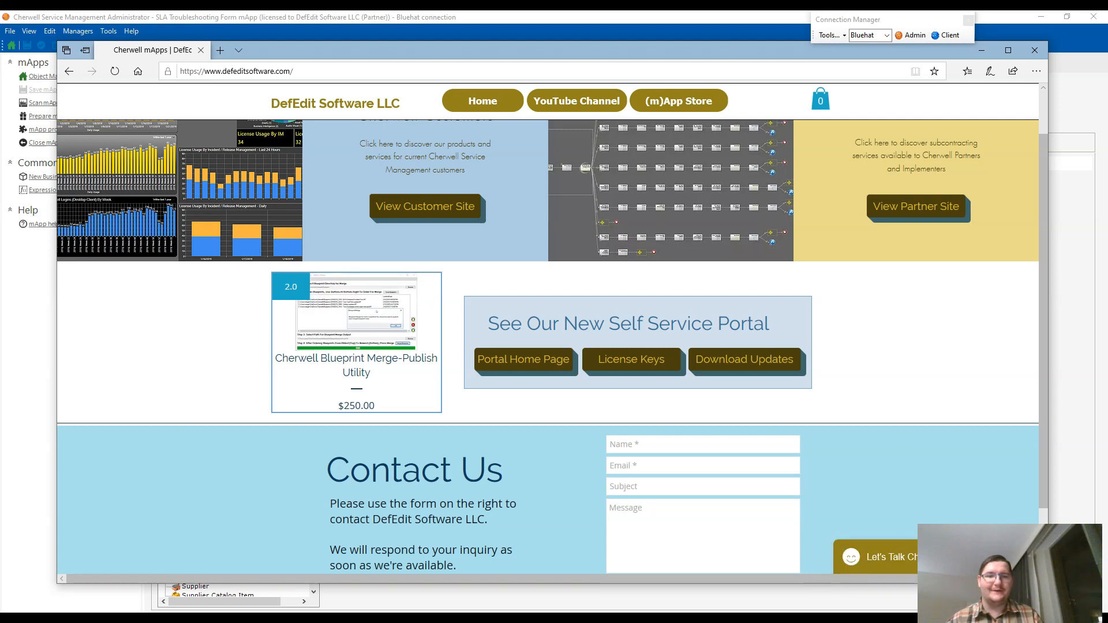
Send the website chat message "Hey your mApp should include this definition thanks bye"
{"action": "left_click", "coordinate": [901, 557]}
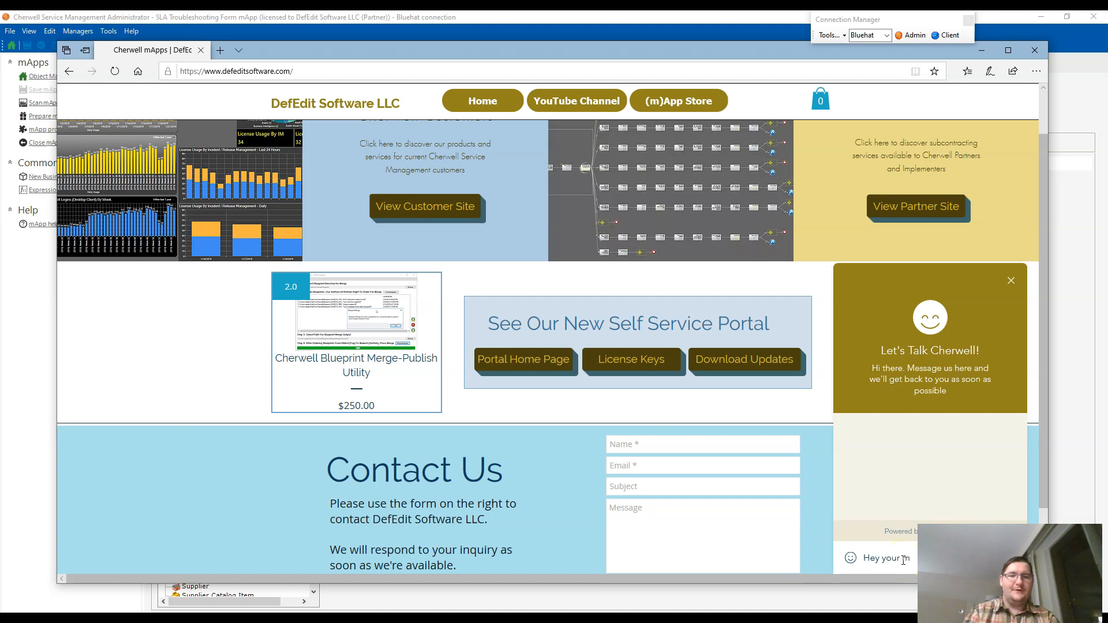
{"action": "type", "text": "include this d"}
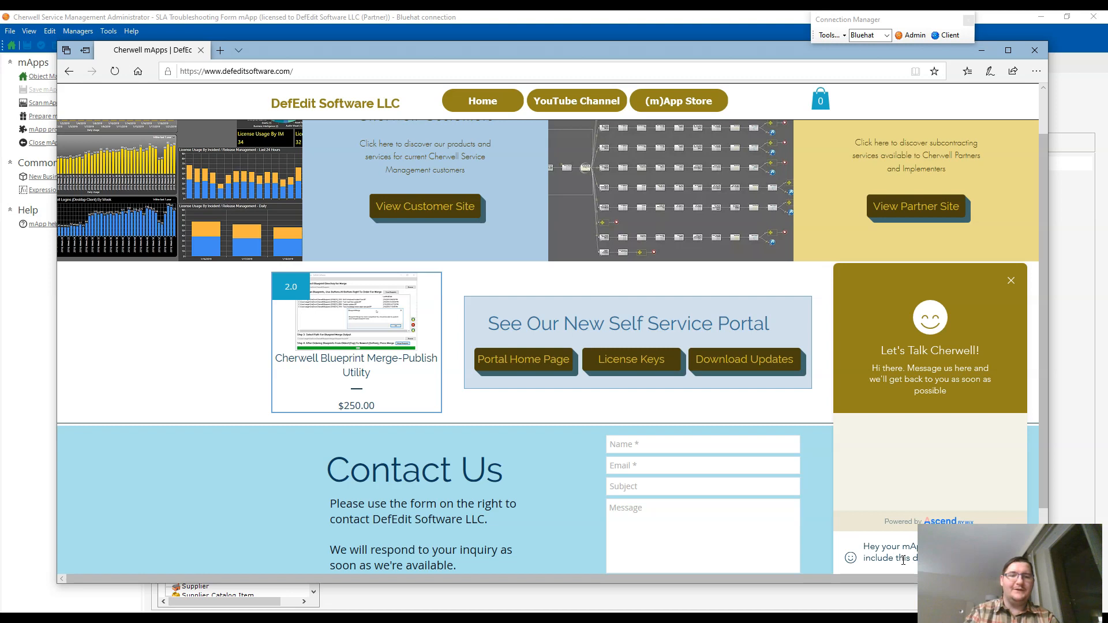
{"action": "type", "text": "efinition thanks bye"}
{"action": "key", "text": "Return"}
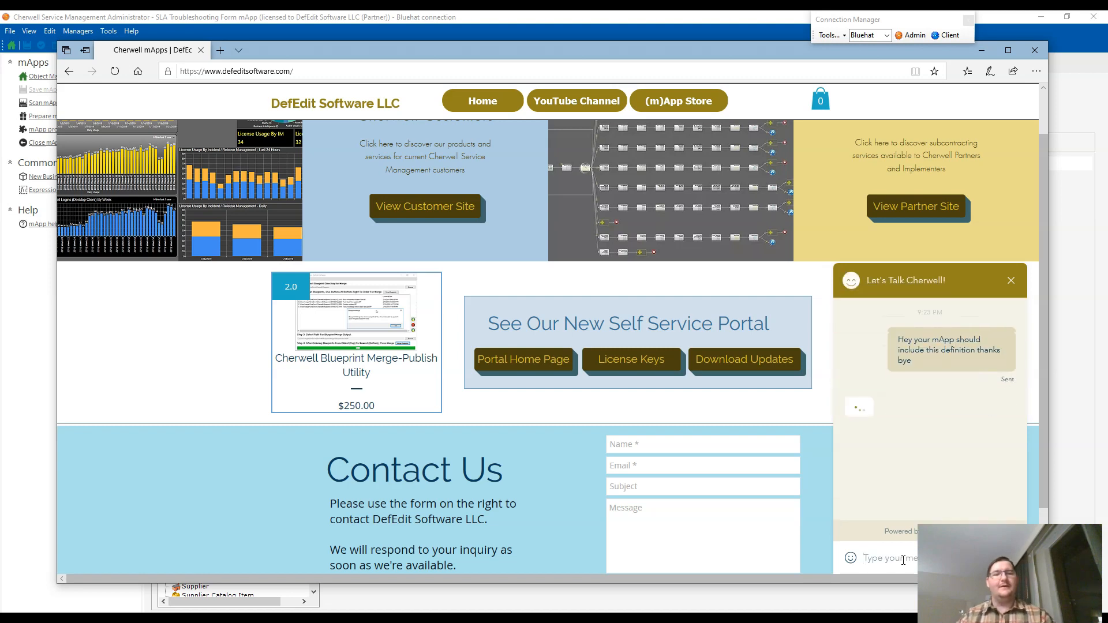
Look over the chat reply's contact fields and the website's Contact Us form, and close the browser to return to the mApp
{"action": "left_click", "coordinate": [930, 383]}
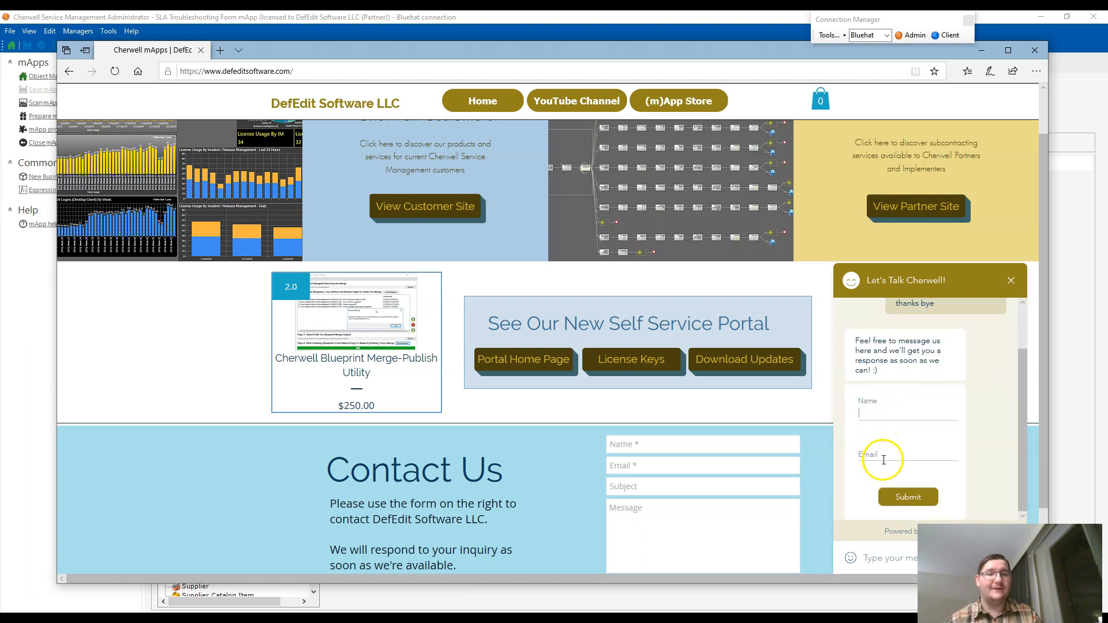
{"action": "scroll", "coordinate": [970, 438], "scroll_direction": "up", "scroll_amount": 2}
{"action": "scroll", "coordinate": [970, 438], "scroll_direction": "down", "scroll_amount": 3}
{"action": "scroll", "coordinate": [969, 438], "scroll_direction": "up", "scroll_amount": 3}
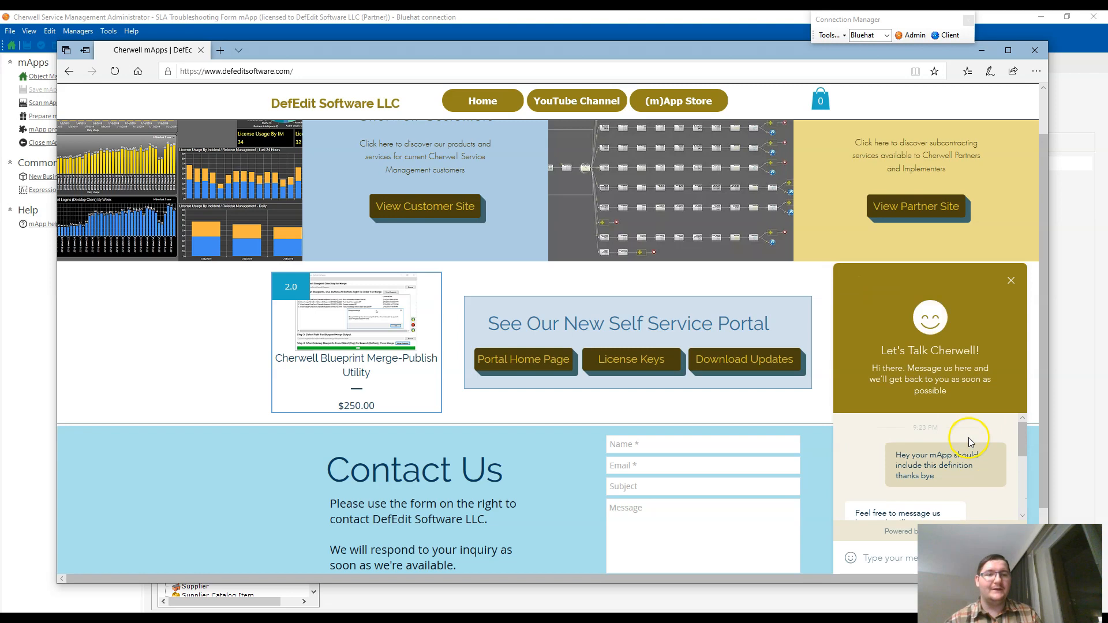
{"action": "scroll", "coordinate": [969, 437], "scroll_direction": "down", "scroll_amount": 3}
{"action": "scroll", "coordinate": [718, 231], "scroll_direction": "up", "scroll_amount": 1}
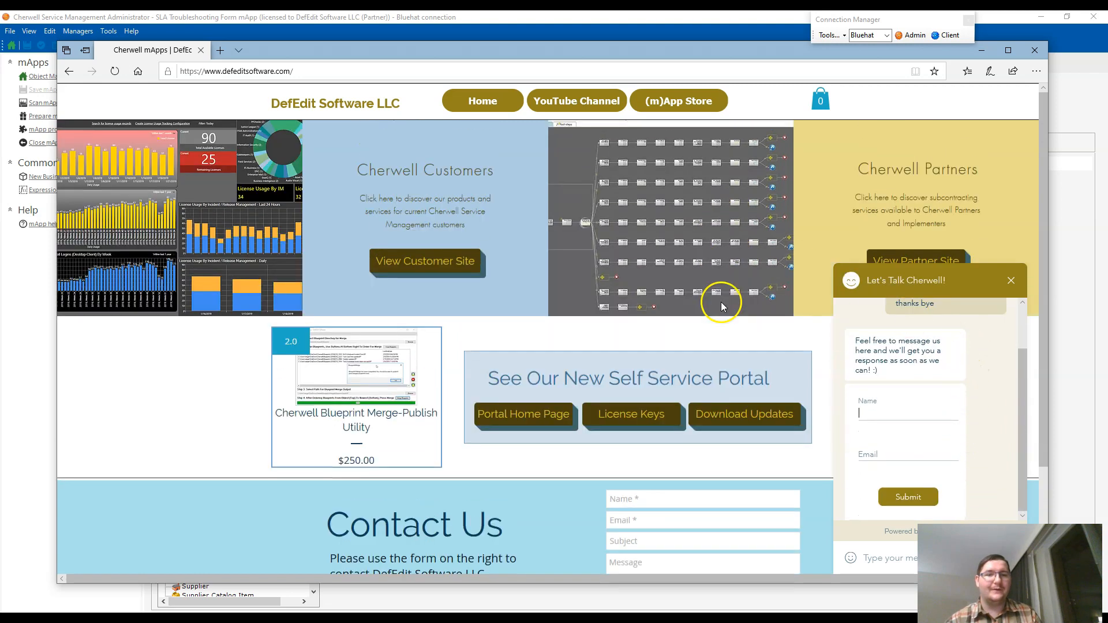
{"action": "scroll", "coordinate": [656, 522], "scroll_direction": "down", "scroll_amount": 2}
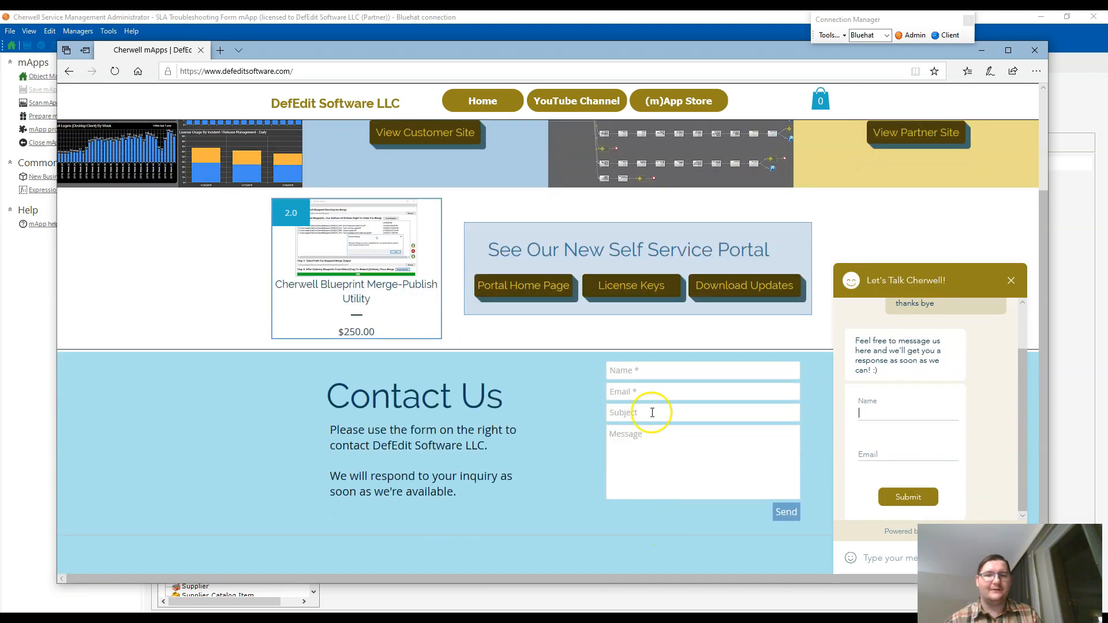
{"action": "scroll", "coordinate": [674, 464], "scroll_direction": "up", "scroll_amount": 2}
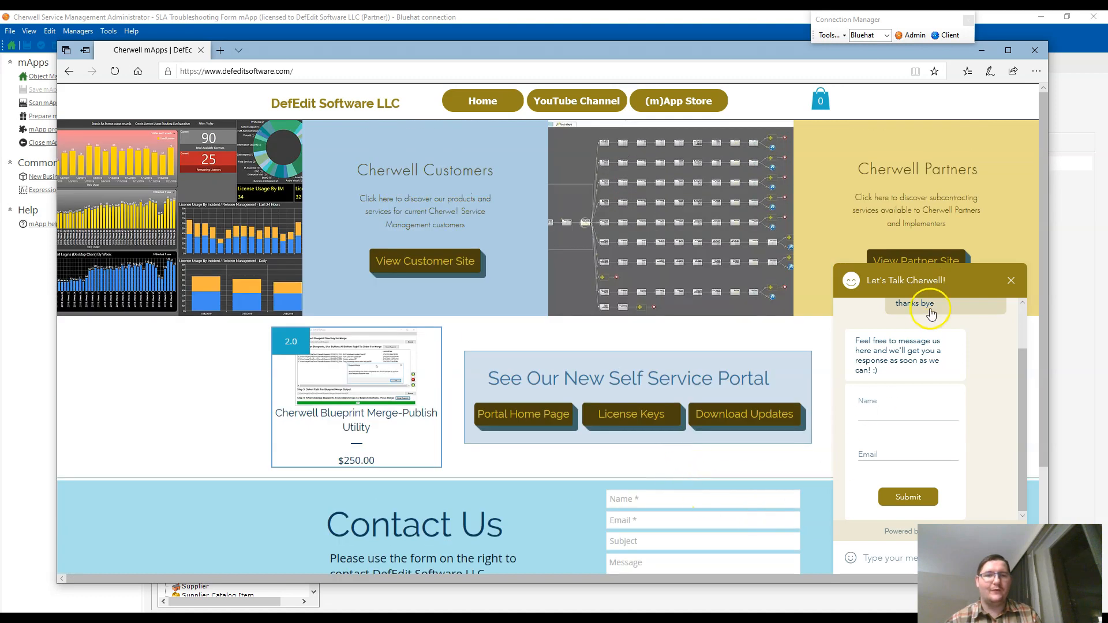
{"action": "left_click", "coordinate": [1035, 50]}
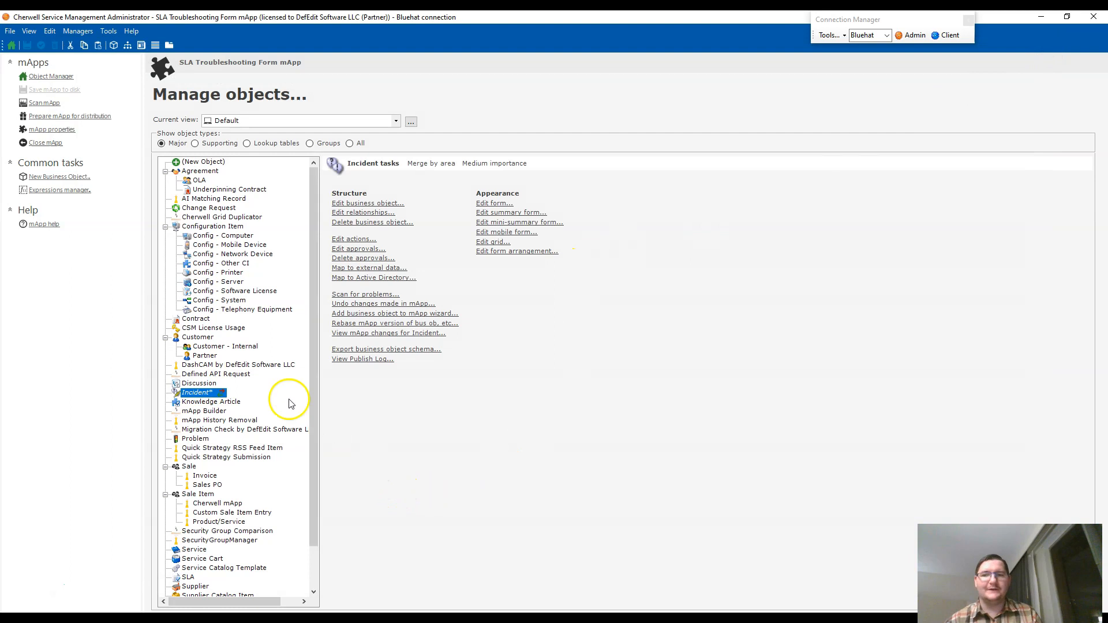
{"action": "left_click", "coordinate": [295, 221]}
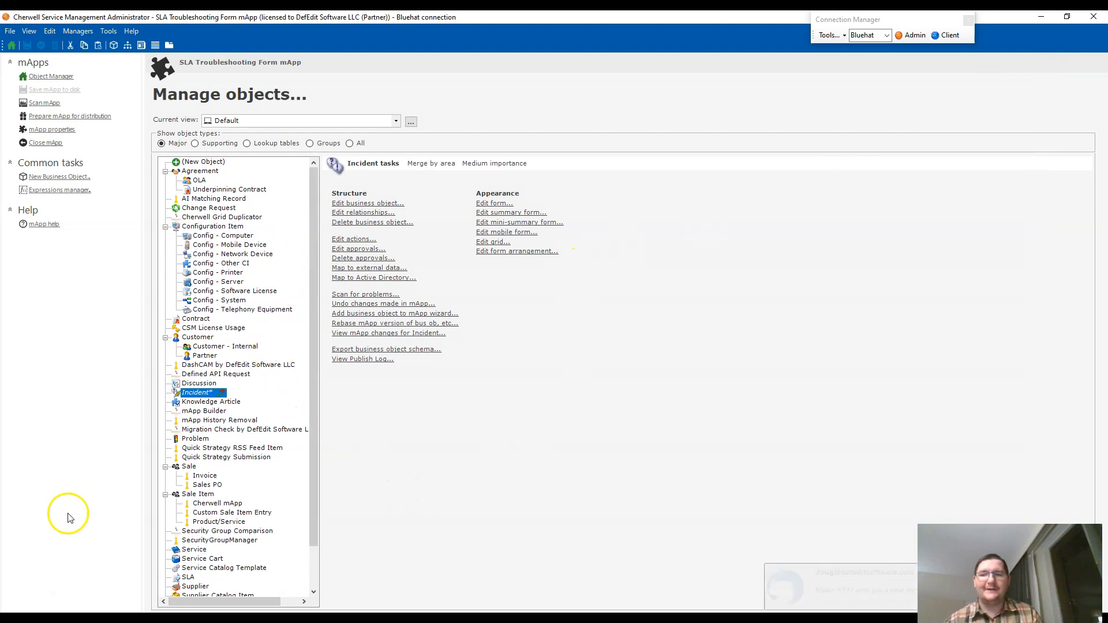